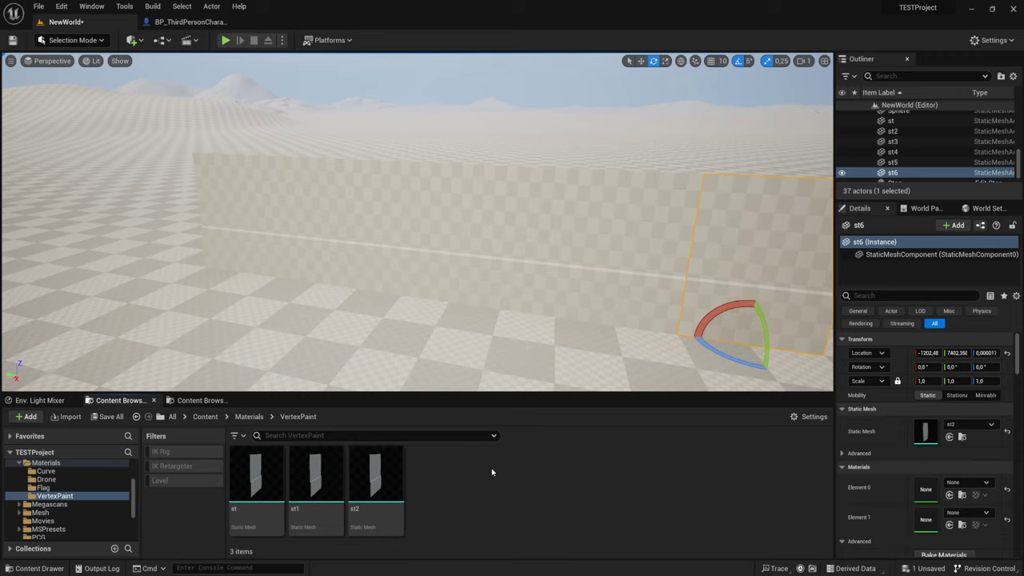
Orbit the view, select wall panels st through st6 in turn, then show the Lit view-mode list
right_click_drag(416, 224, 416, 223)
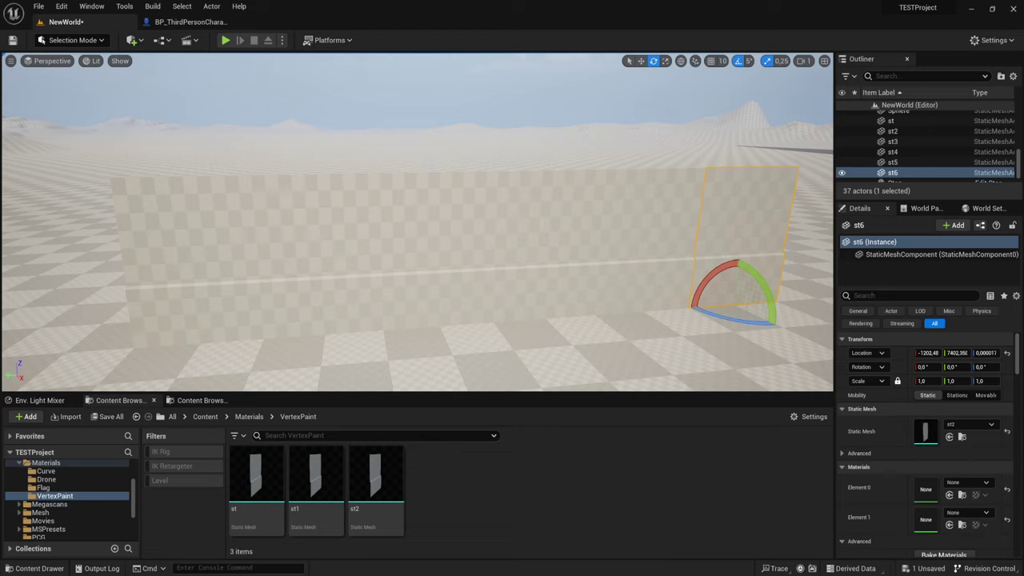
left_click(192, 264)
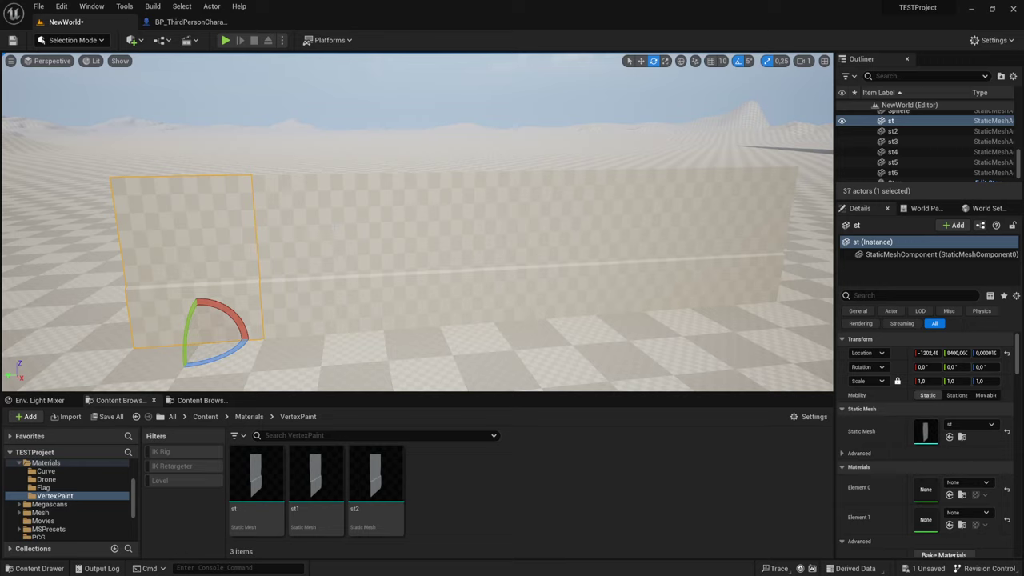
left_click(333, 232)
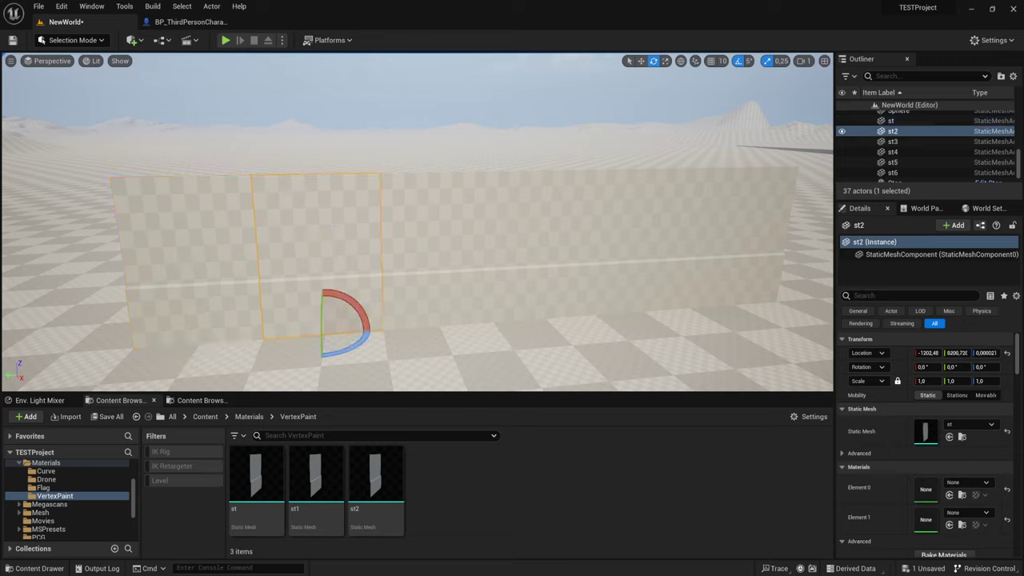
left_click(436, 240)
left_click(550, 240)
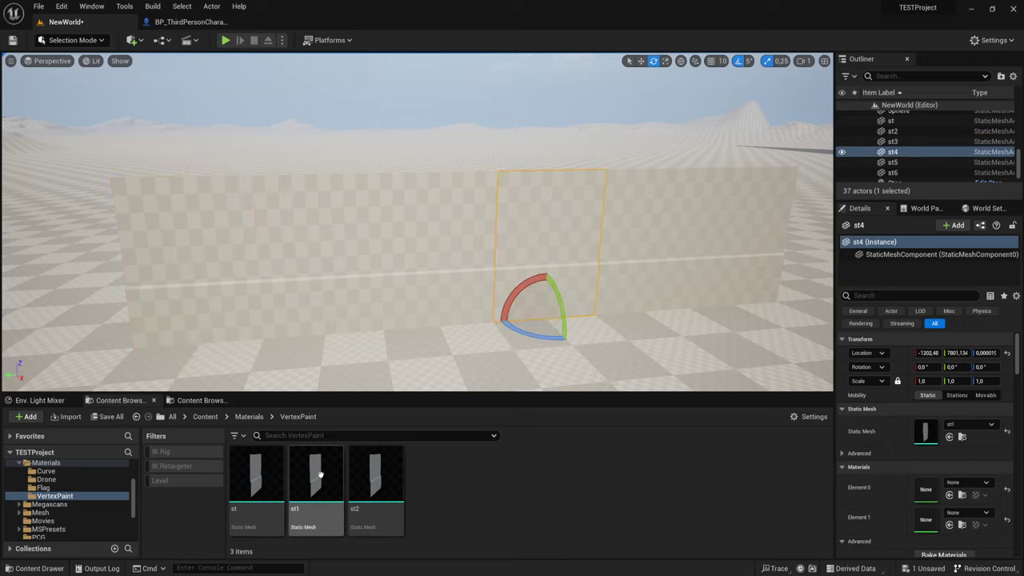
left_click(644, 208)
left_click(739, 203)
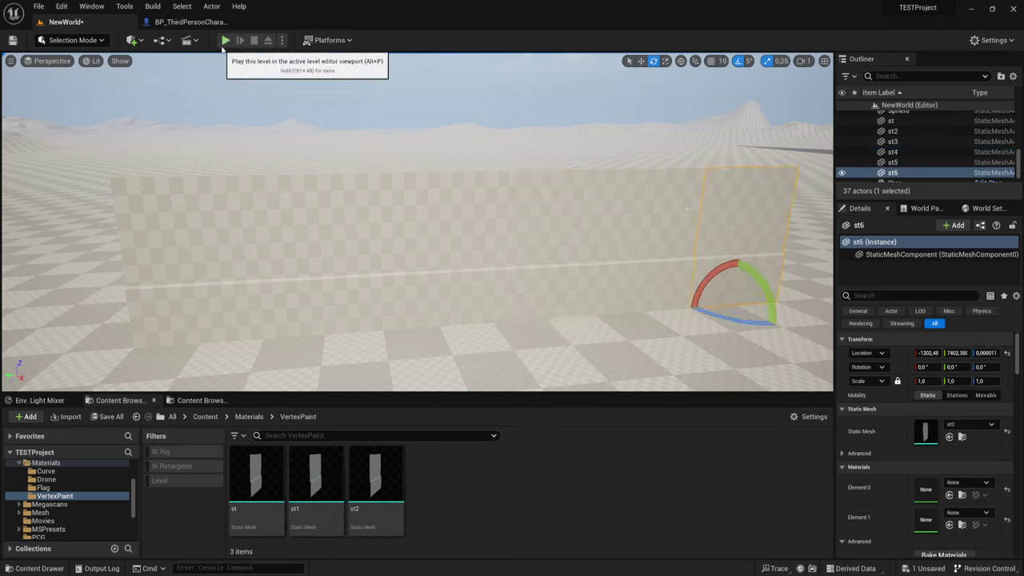
left_click(91, 61)
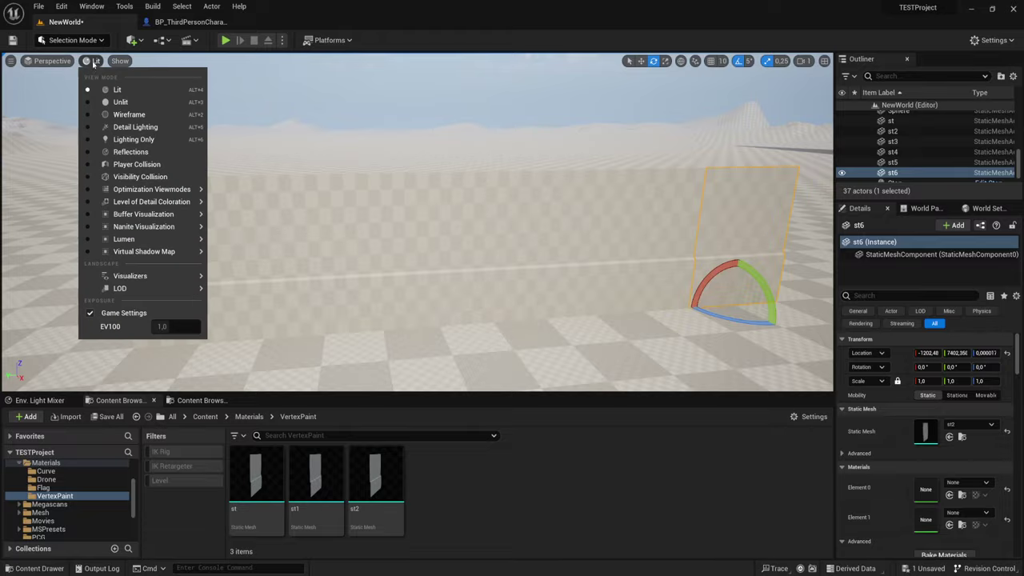
left_click(125, 118)
mouse_move(423, 209)
right_mouse_down()
mouse_move(512, 212)
mouse_move(464, 247)
right_mouse_up()
left_click(348, 226)
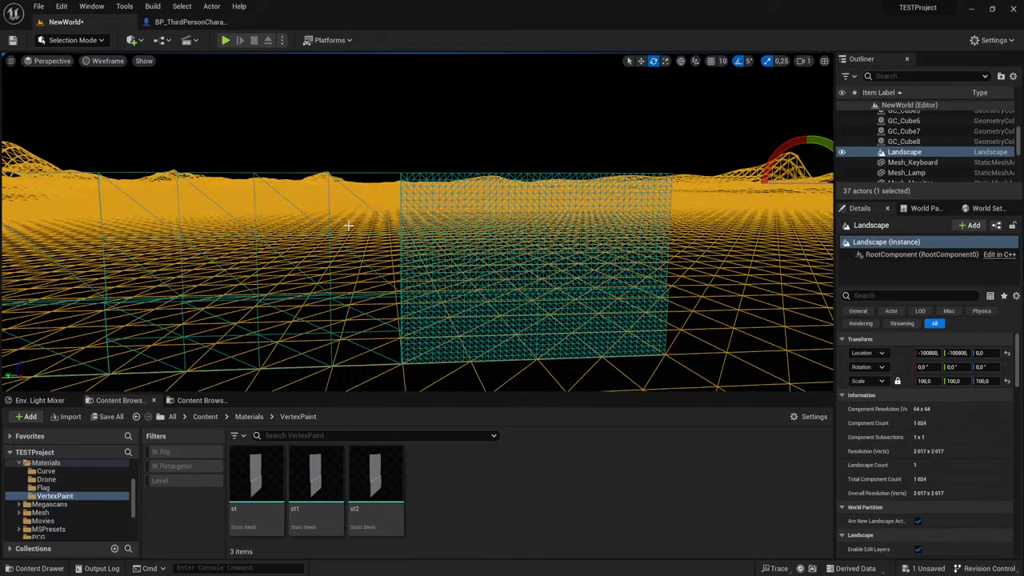
left_click(333, 234)
right_click_drag(332, 234, 419, 282)
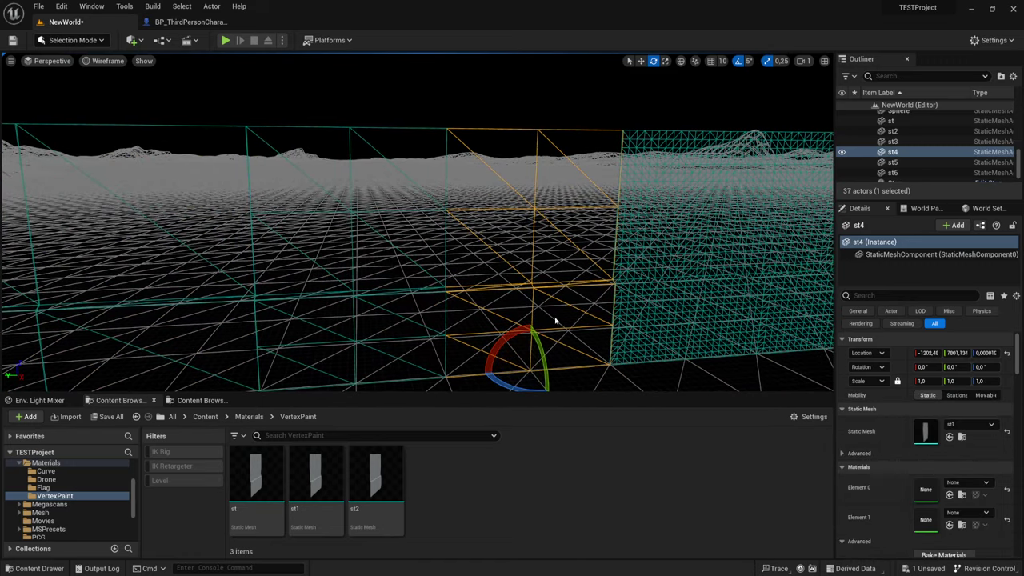
mouse_move(453, 275)
right_mouse_down()
mouse_move(376, 280)
mouse_move(407, 147)
right_mouse_up()
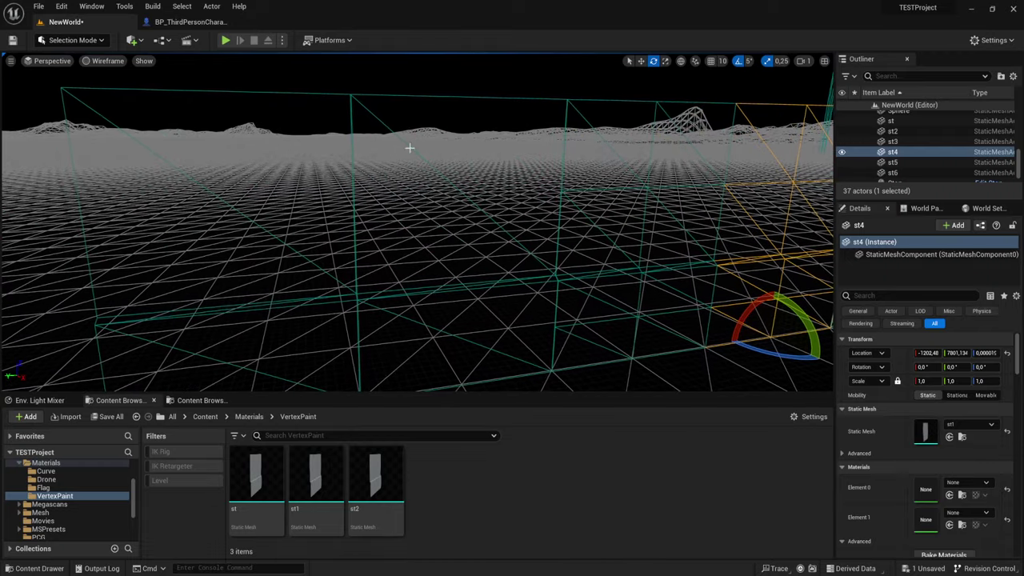
left_click(367, 109)
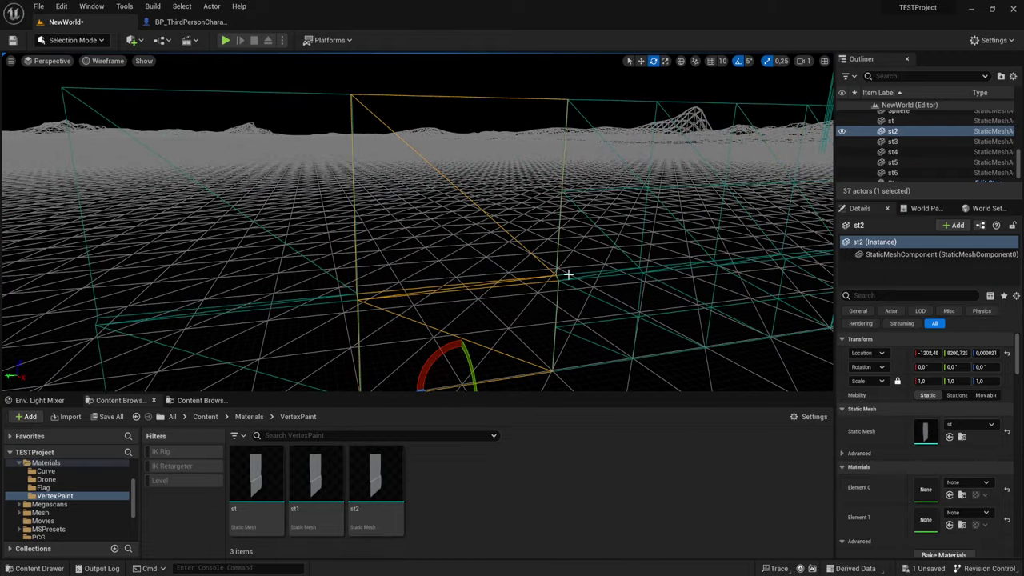
right_click_drag(527, 180, 530, 255)
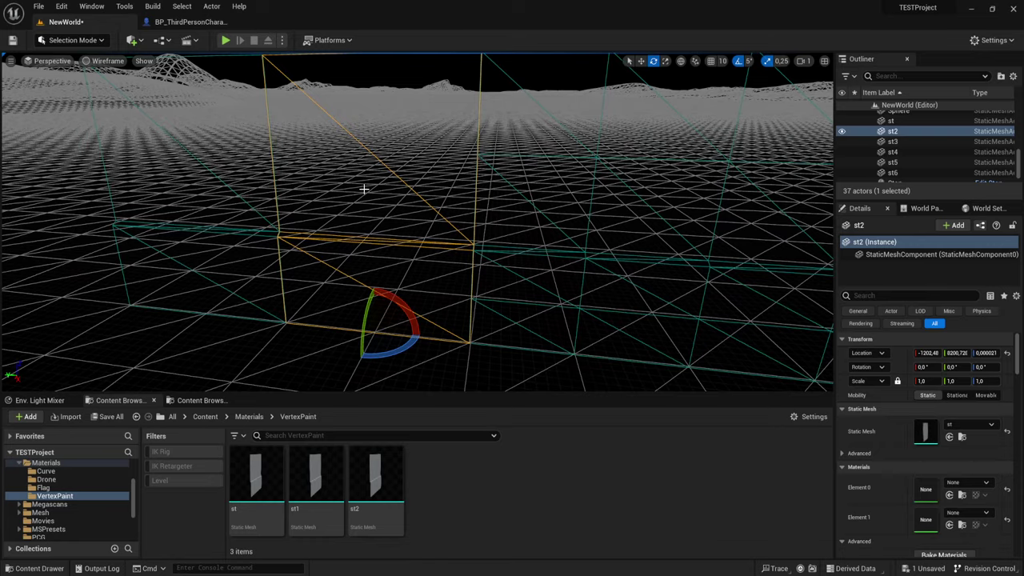
mouse_move(453, 178)
right_mouse_down()
mouse_move(512, 179)
mouse_move(455, 184)
right_mouse_up()
right_click_drag(693, 236, 697, 230)
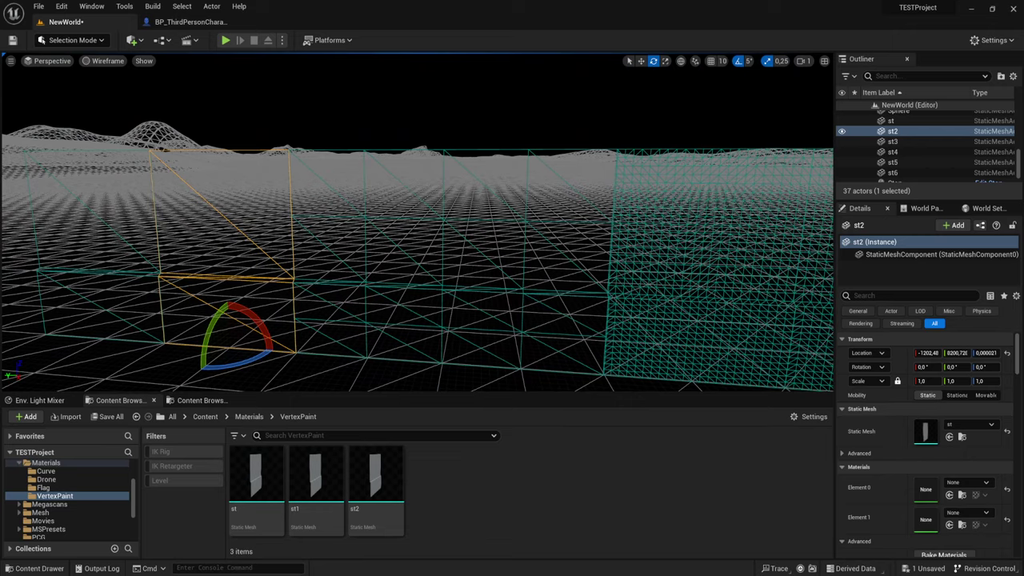
right_click(651, 243)
key("Escape")
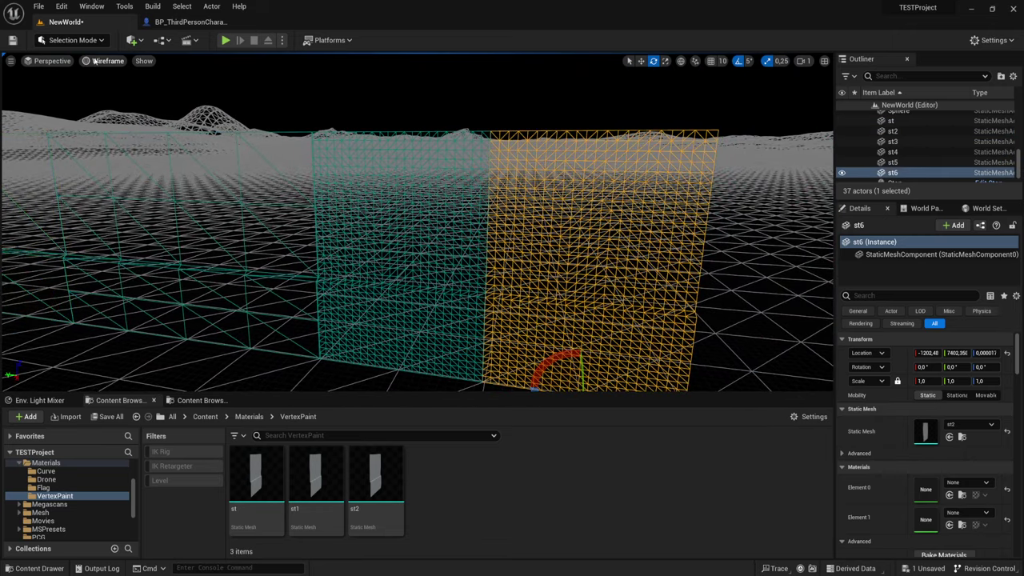
left_click(108, 60)
left_click(128, 91)
scroll(445, 192, "down", 3)
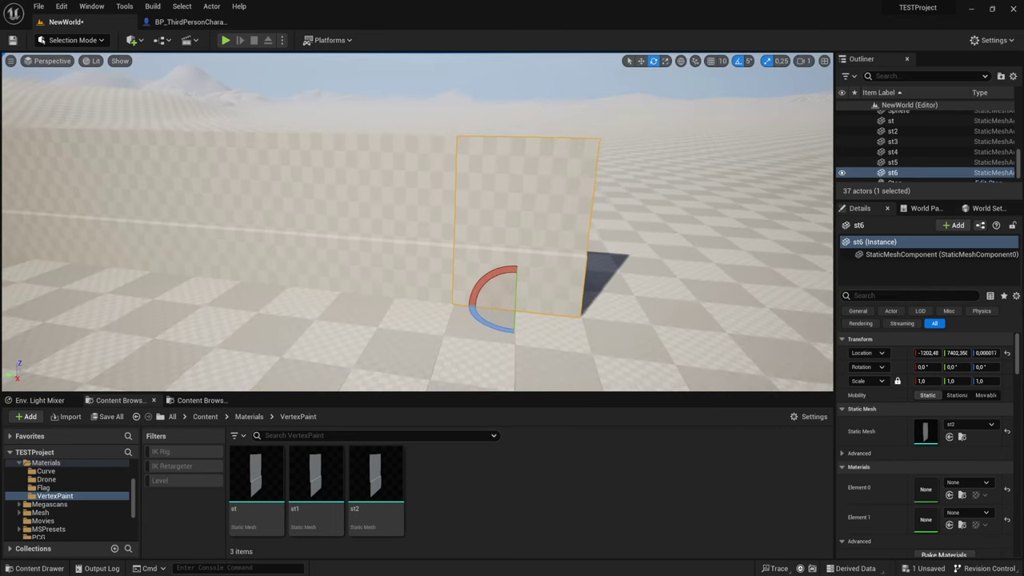
scroll(445, 192, "down", 2)
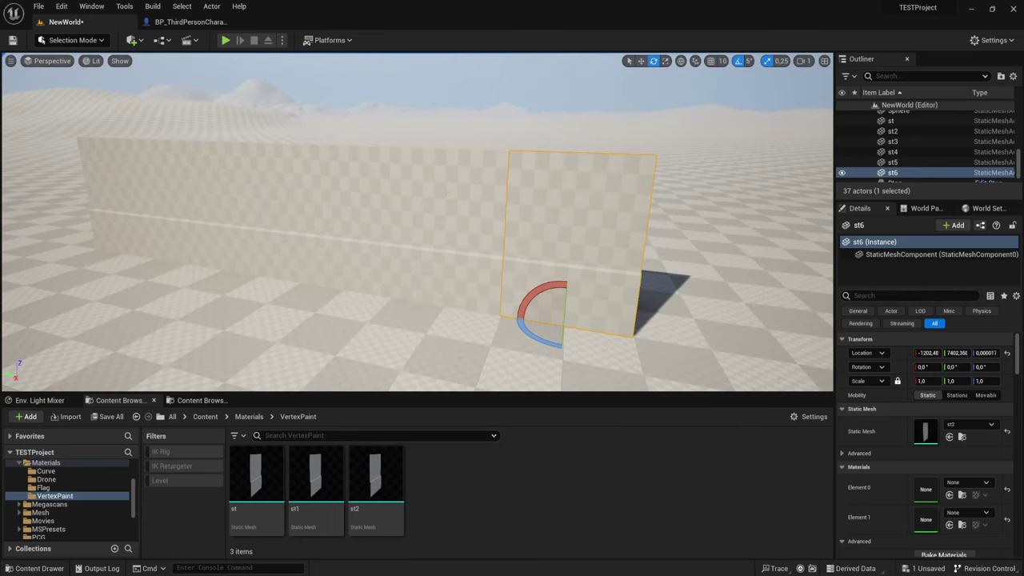
Create a new material in the VertexPaint folder named Mat_vertPaint
right_click(473, 482)
mouse_move(538, 301)
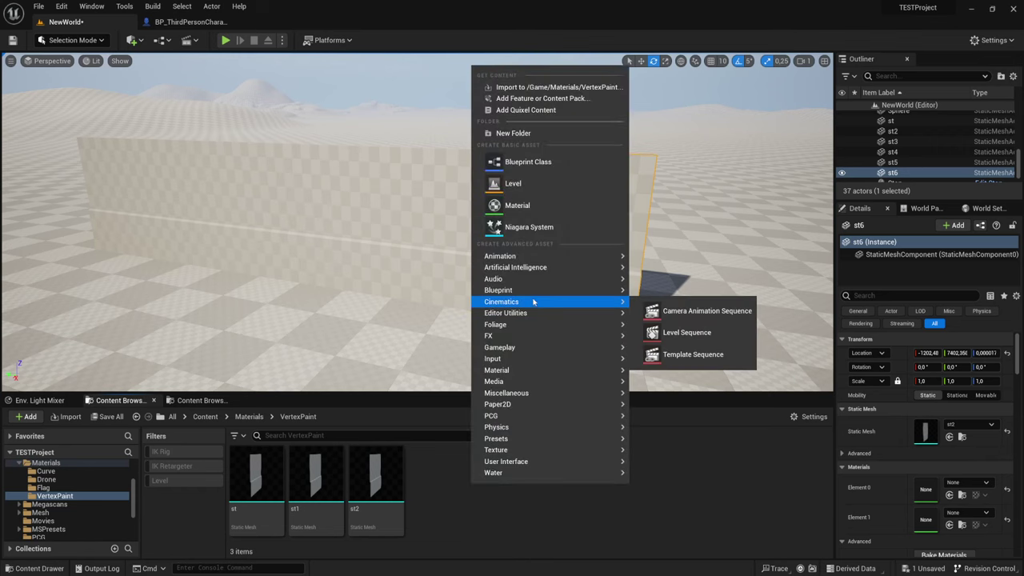
left_click(529, 203)
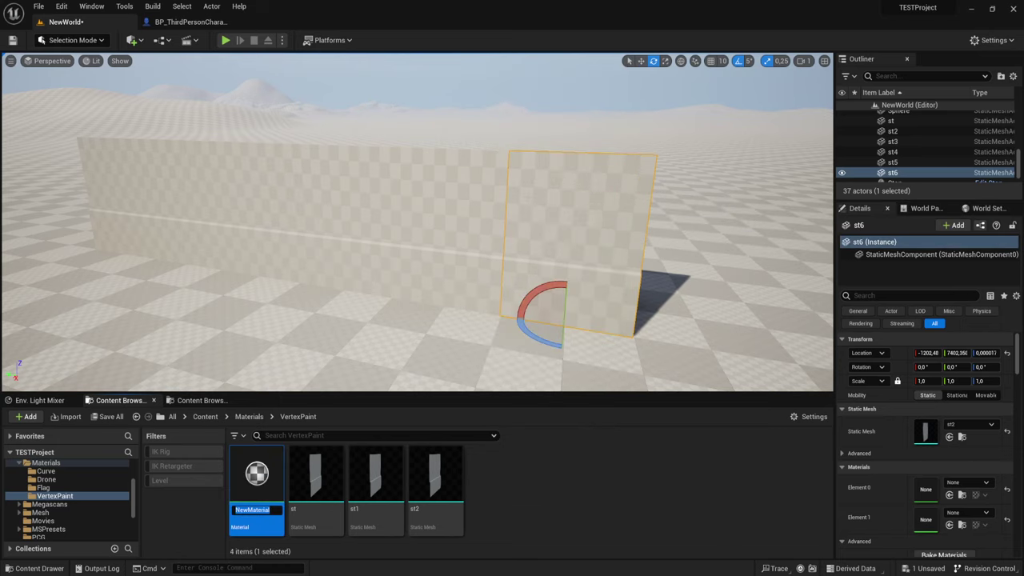
key("BackSpace")
type("M")
key("Return")
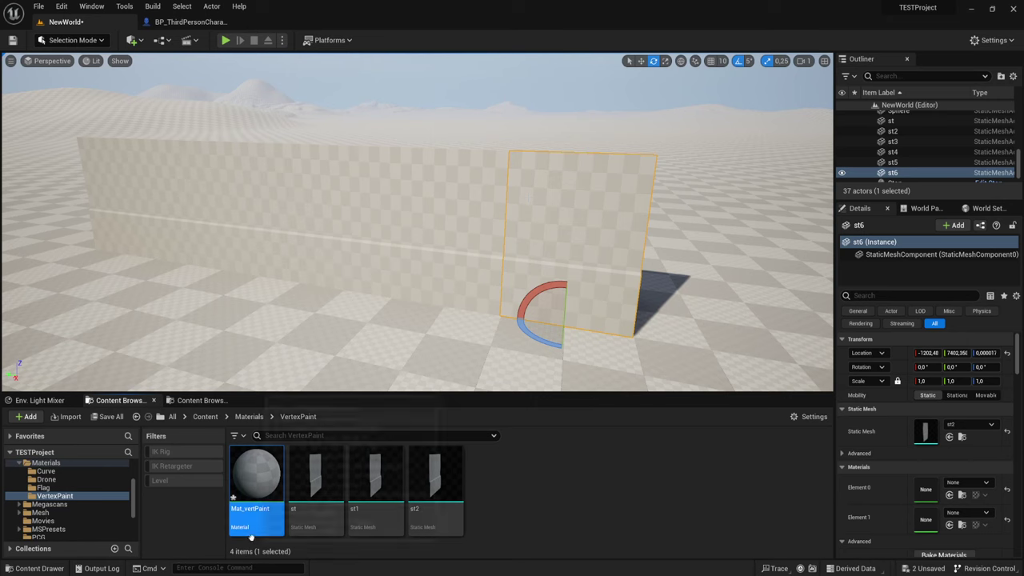
Create a Material Layer asset named Mat_ML
right_click(523, 491)
mouse_move(547, 435)
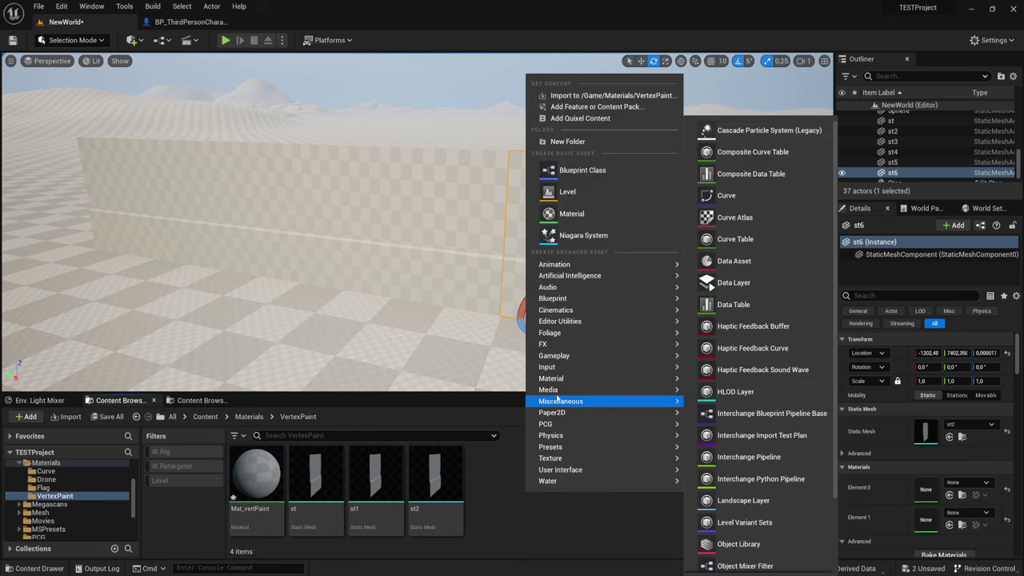
mouse_move(552, 379)
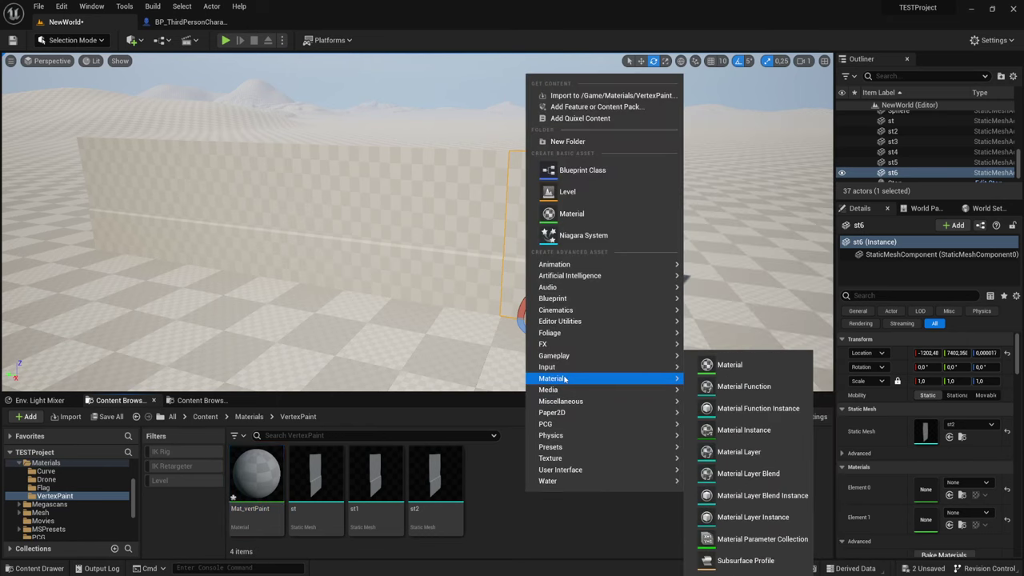
left_click(737, 453)
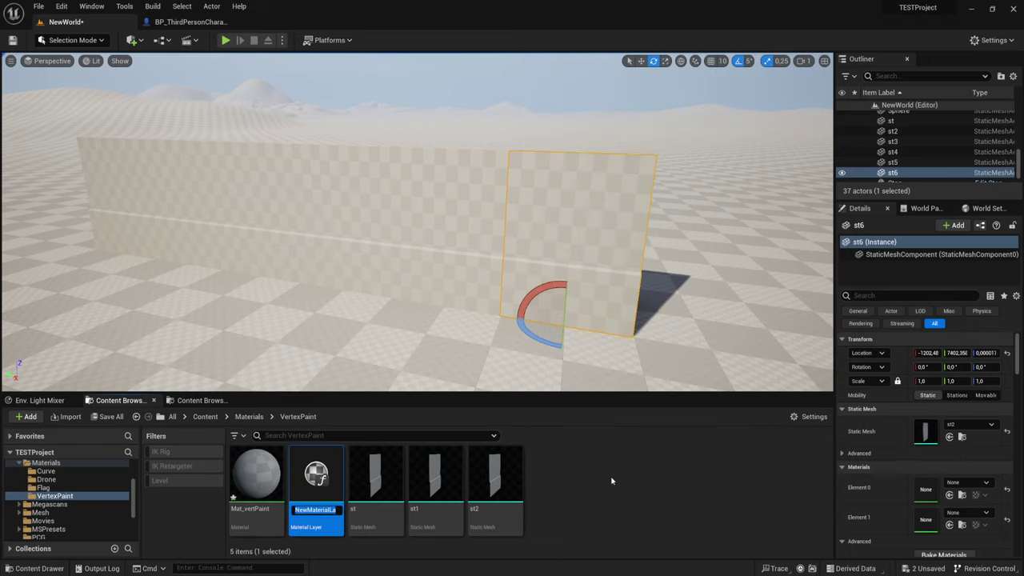
type("Mat_ML")
key("Return")
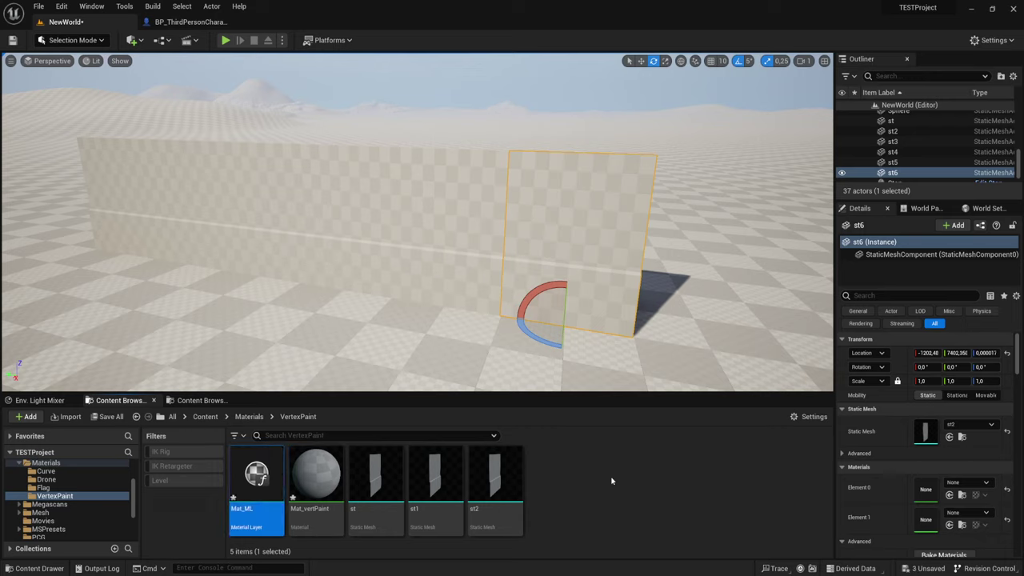
left_click(611, 481)
Create a Material Layer Blend asset named Mat_LayerBlend, then select Mat_vertPaint
right_click(578, 480)
mouse_move(616, 345)
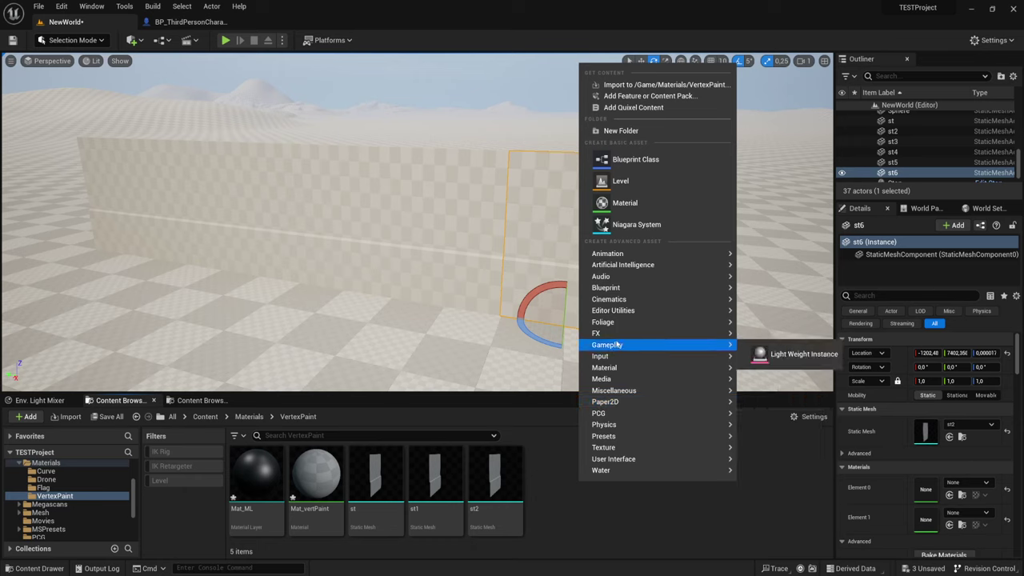
mouse_move(607, 367)
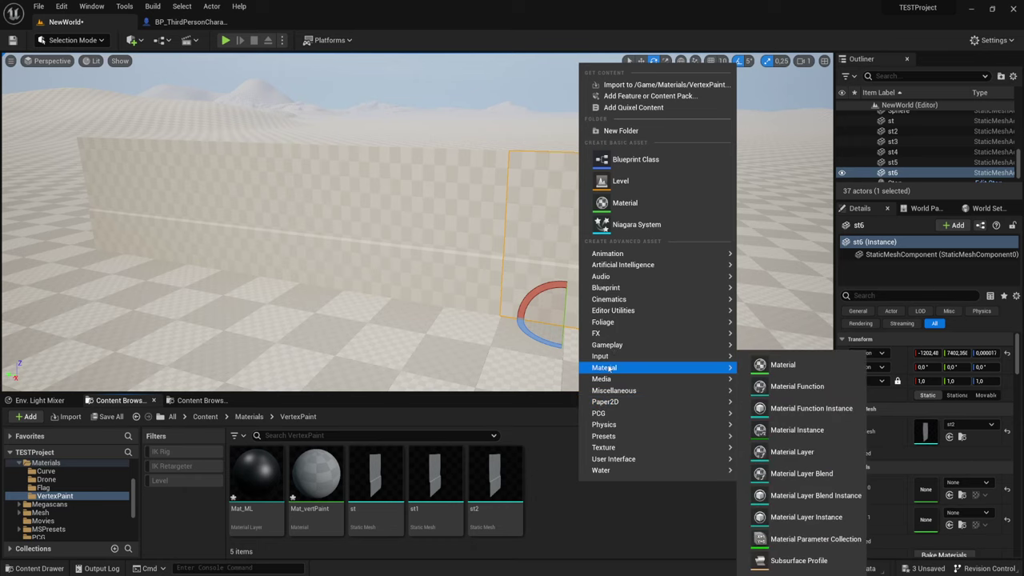
left_click(788, 475)
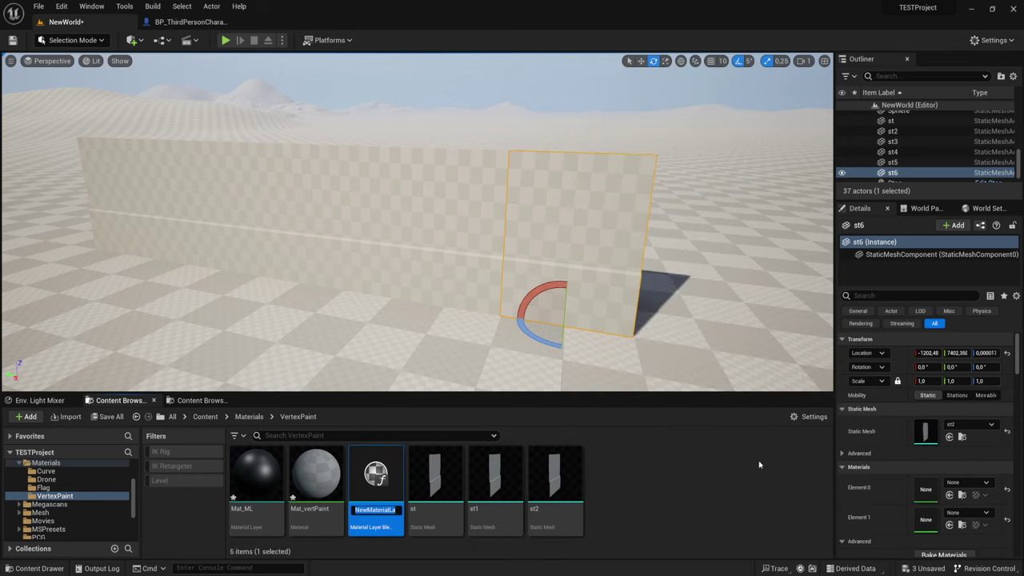
type("Mat_LayerB")
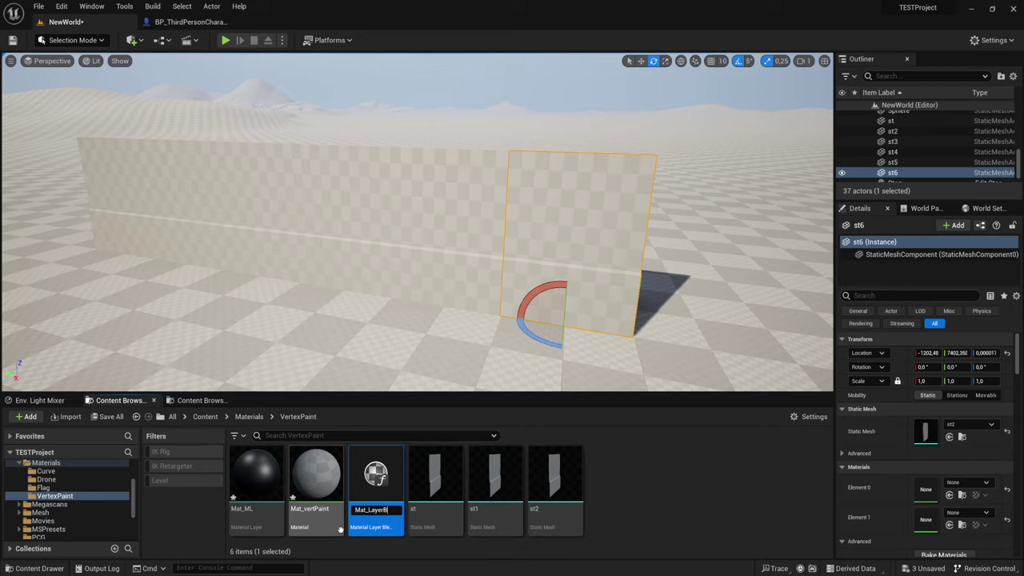
type("end")
key("Return")
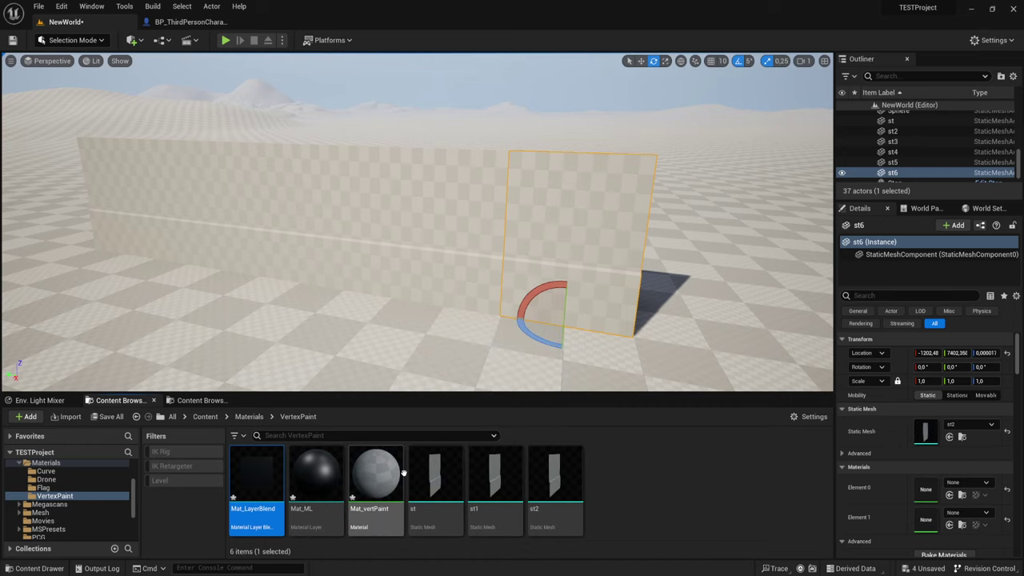
left_click(373, 463)
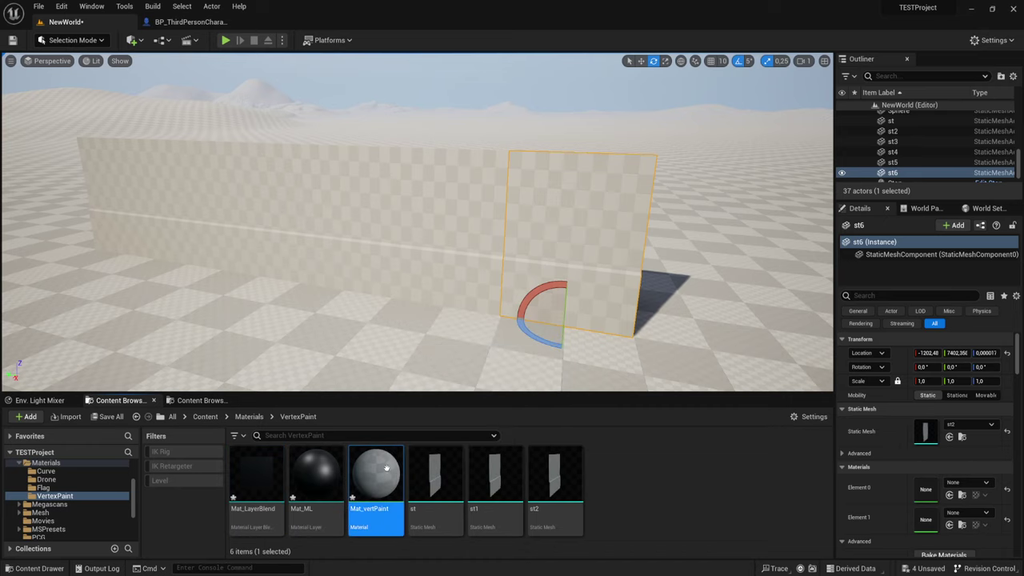
In Mat_vertPaint, enable Use Material Attributes and feed it from a Material Attribute Layers node
double_click(386, 468)
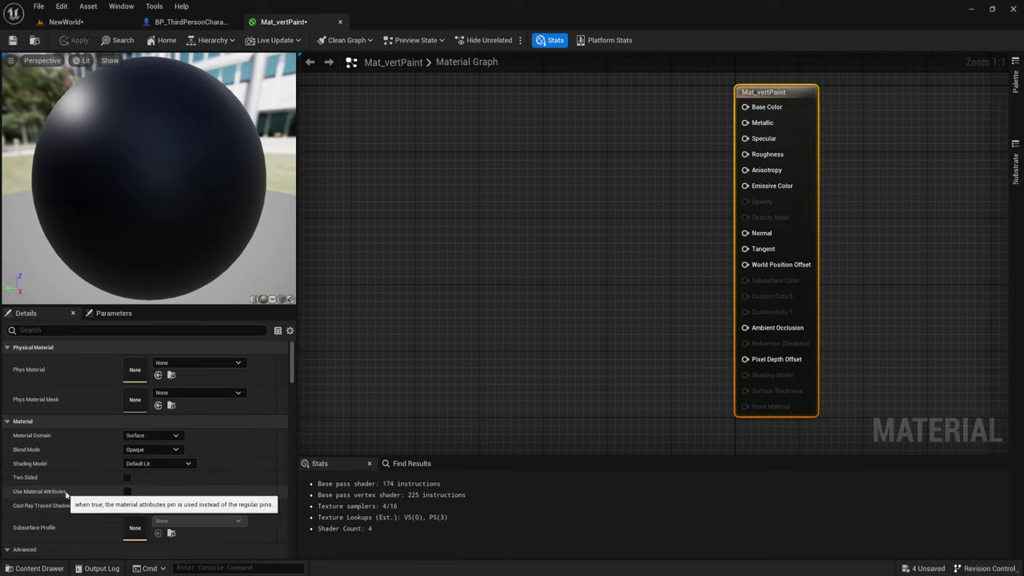
left_click(127, 491)
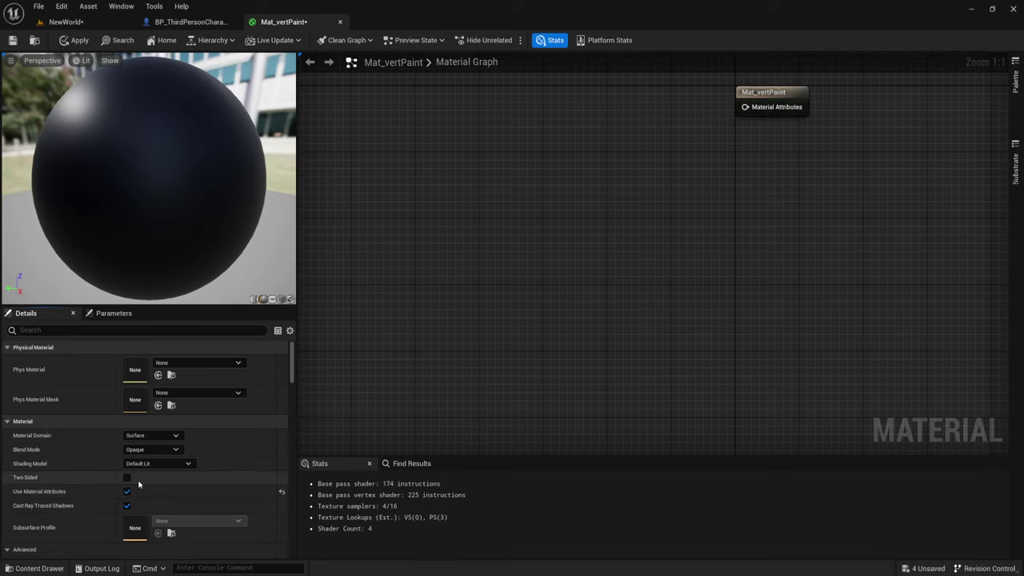
right_click_drag(685, 197, 720, 317)
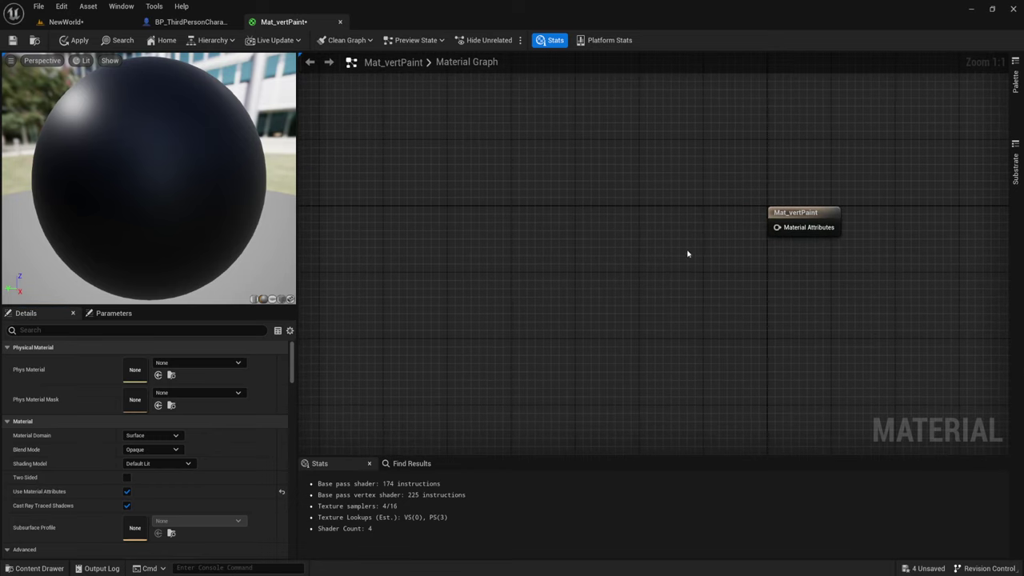
left_click_drag(777, 227, 676, 232)
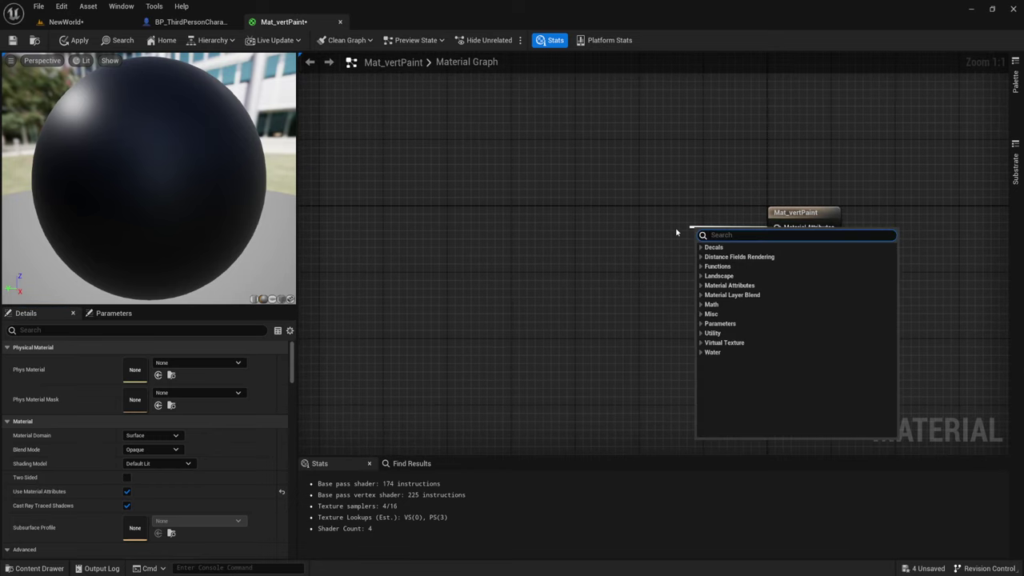
type("later")
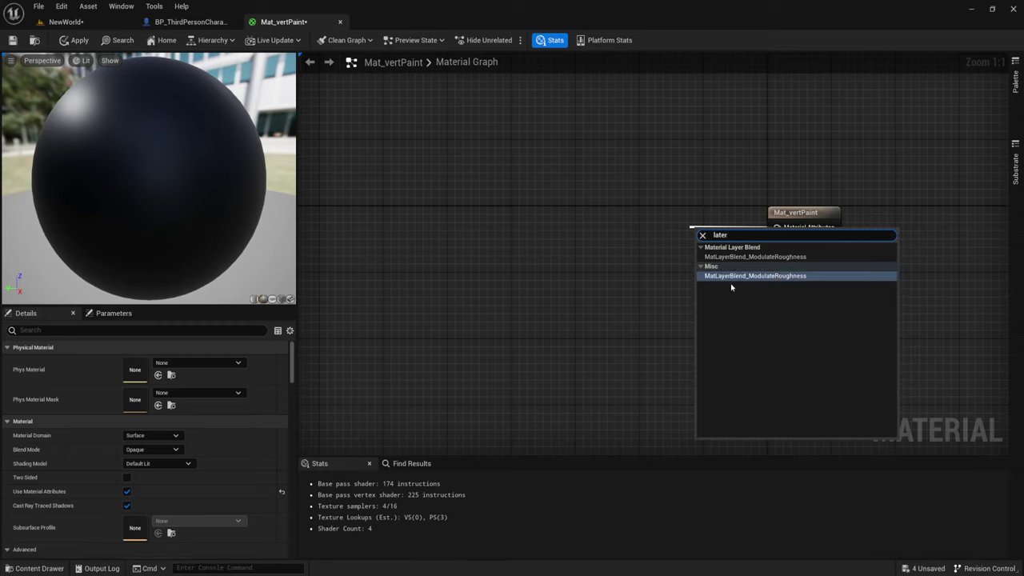
key("BackSpace")
key("BackSpace")
key("BackSpace")
type("y")
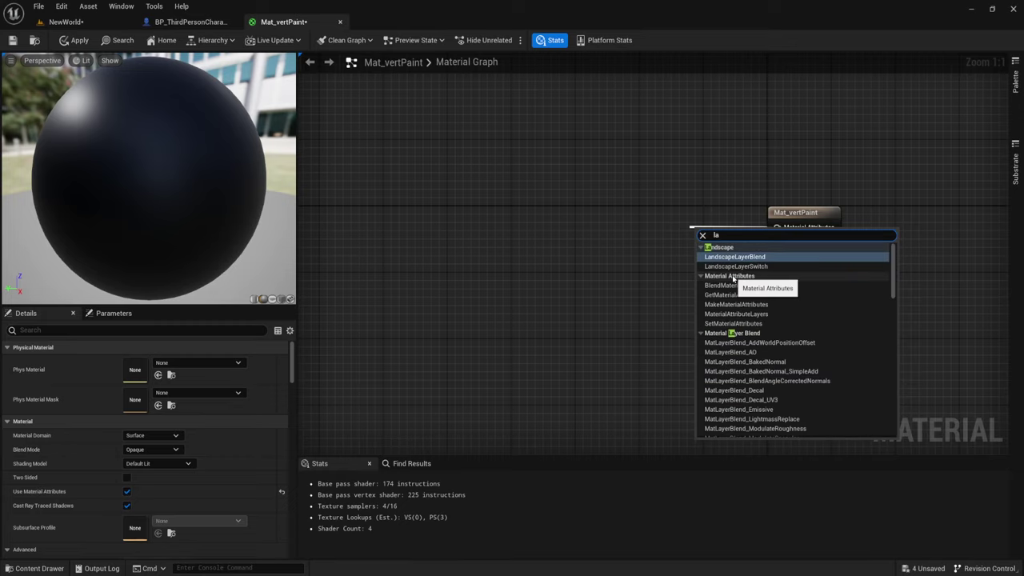
type("er")
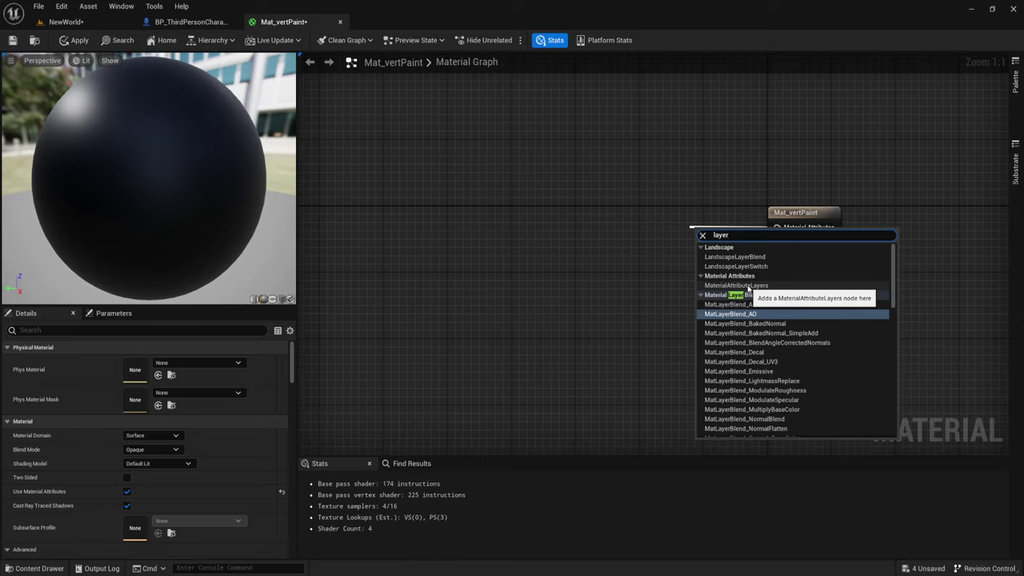
left_click(749, 288)
left_click_drag(749, 232, 707, 210)
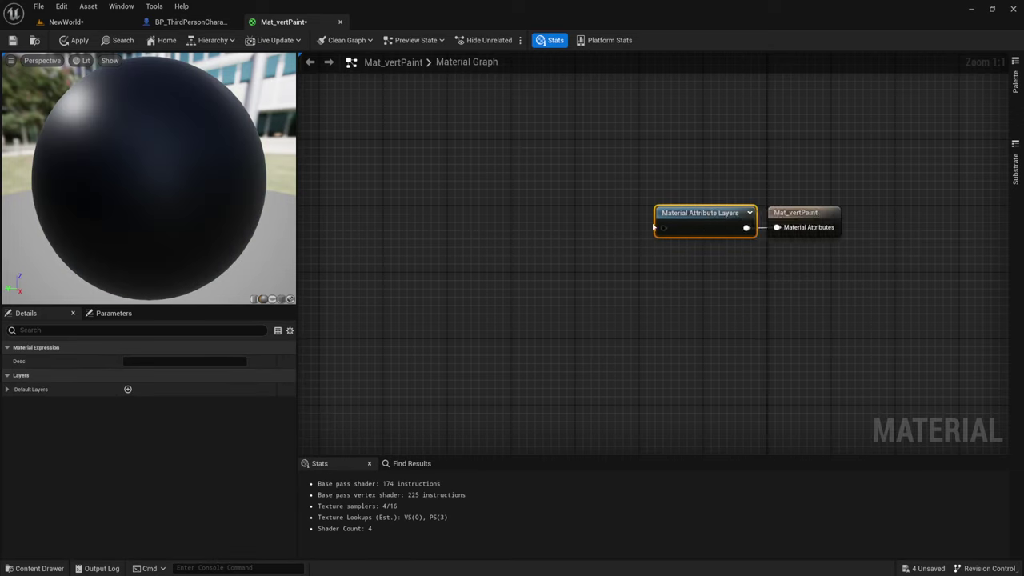
Apply and save Mat_vertPaint, then close the material and character blueprint editors
left_click(61, 42)
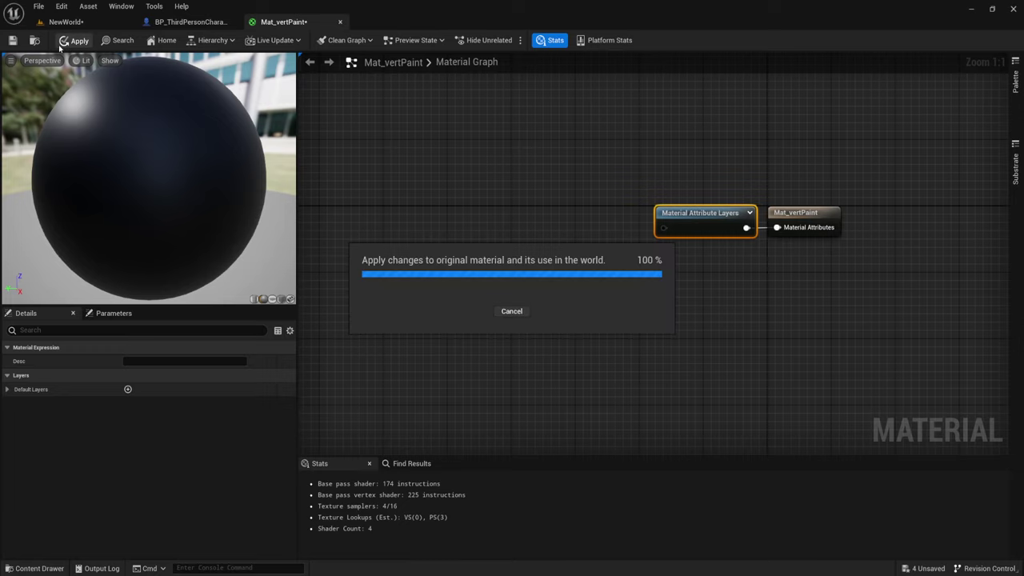
left_click(12, 40)
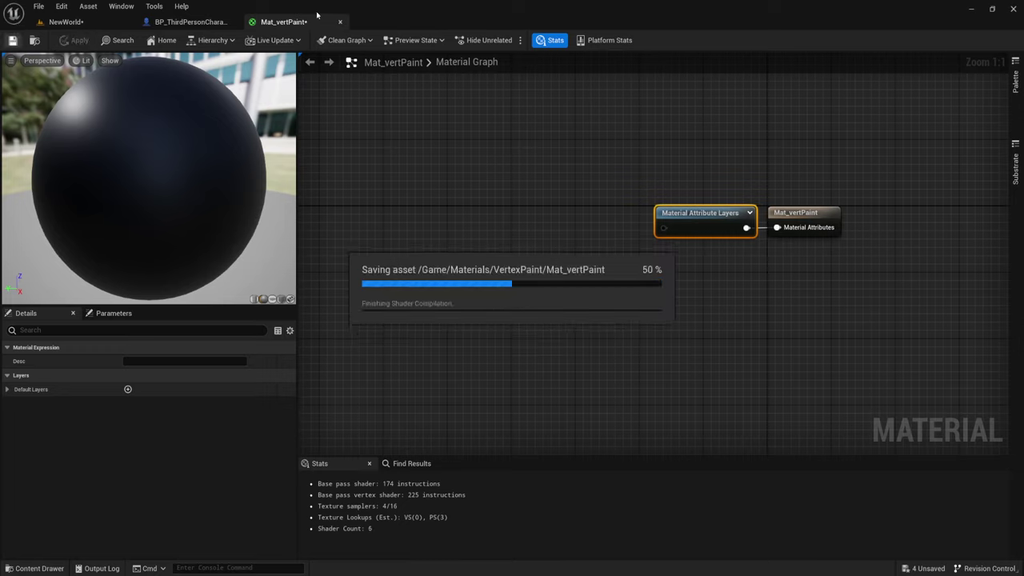
left_click(340, 21)
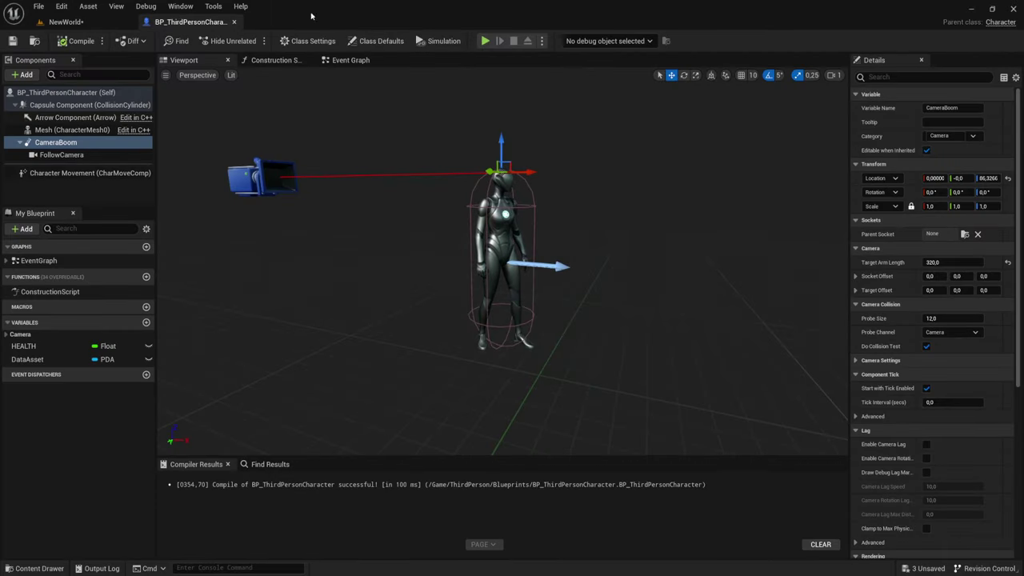
left_click(234, 22)
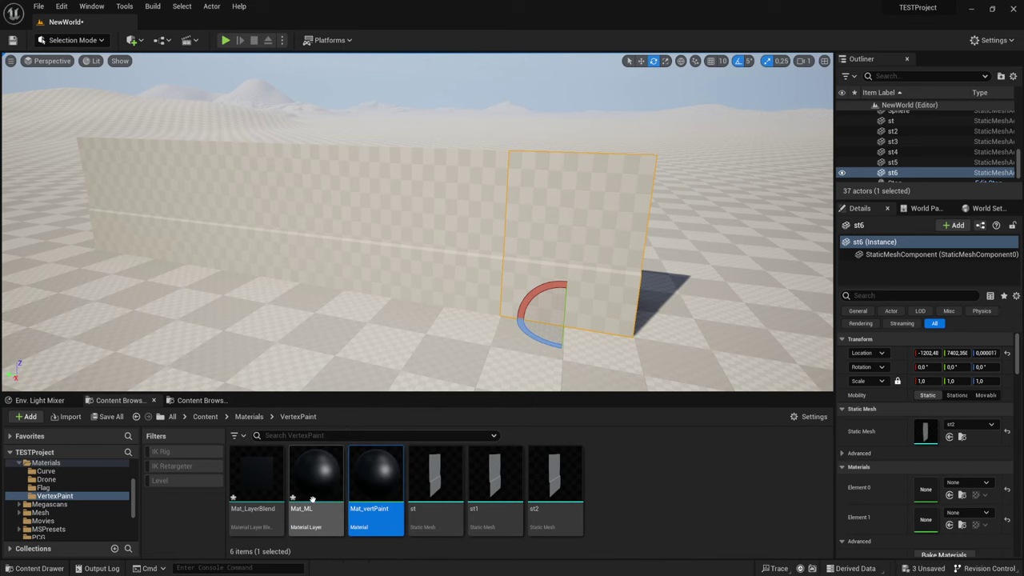
Open Mat_ML, select its SetMaterialAttributes node and add a first attribute entry
double_click(319, 472)
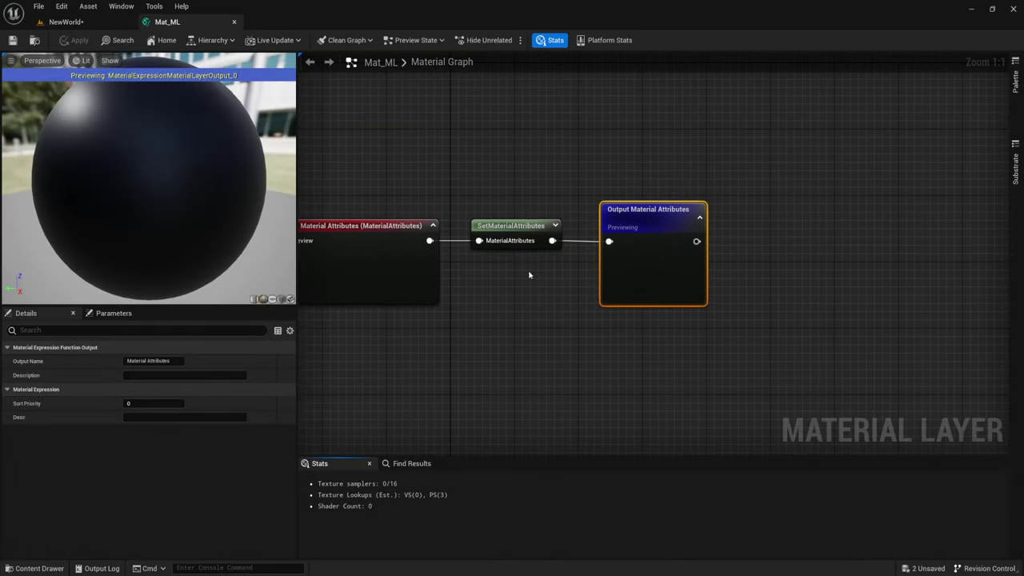
right_click_drag(688, 229, 668, 228)
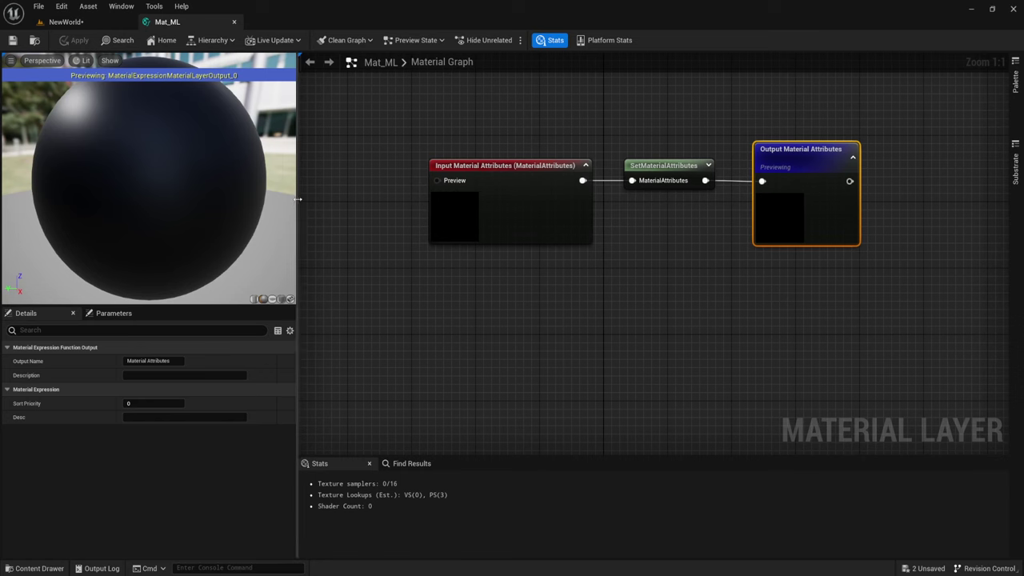
left_click_drag(264, 201, 249, 212)
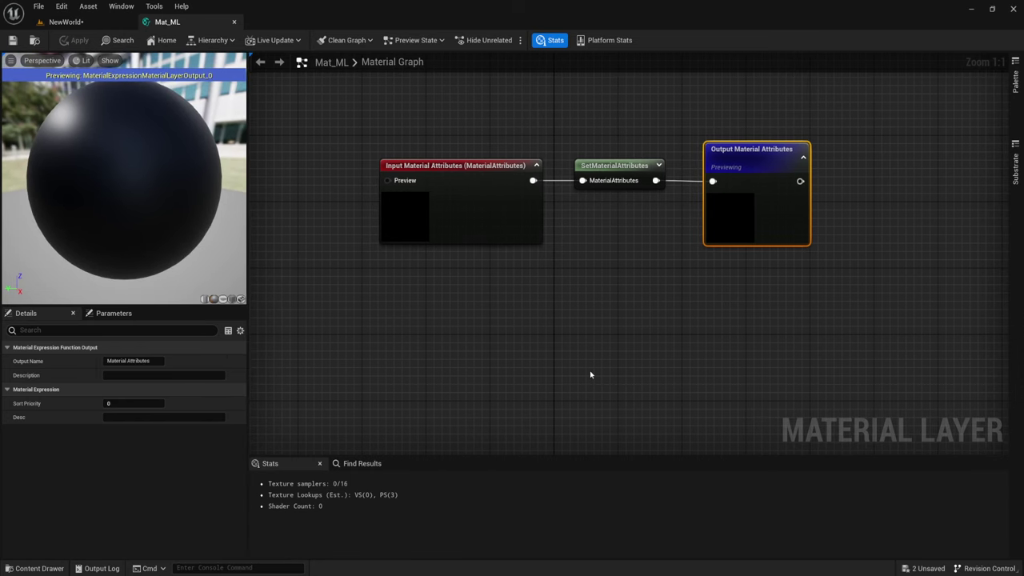
mouse_move(614, 125)
left_mouse_down()
mouse_move(686, 314)
mouse_move(676, 286)
left_mouse_up()
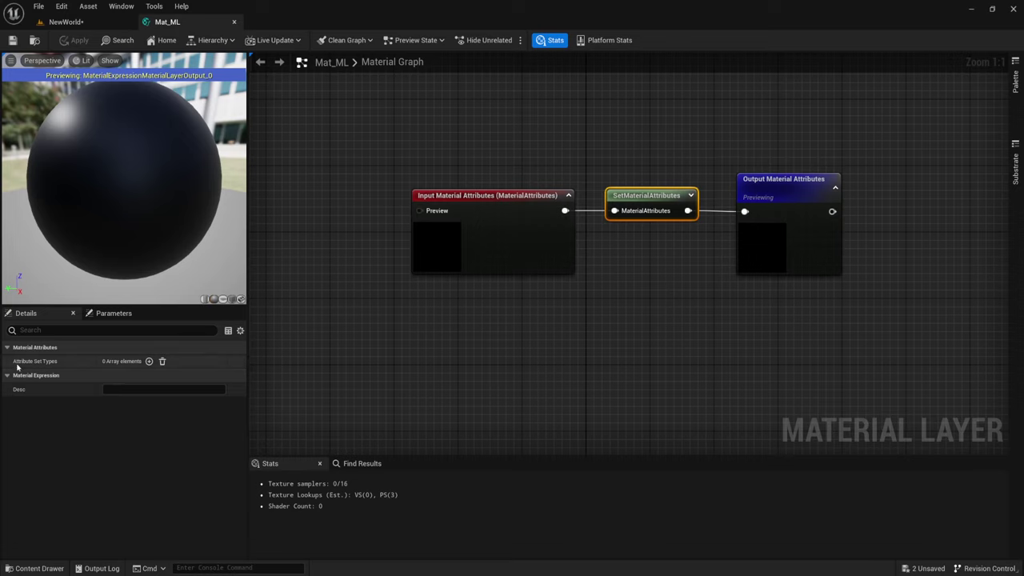
left_click(149, 361)
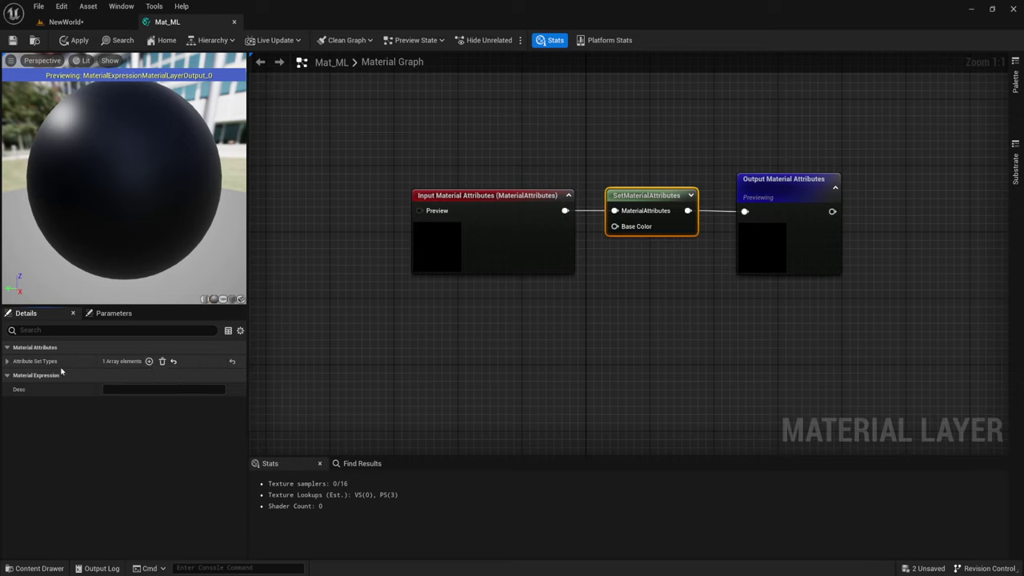
left_click(7, 361)
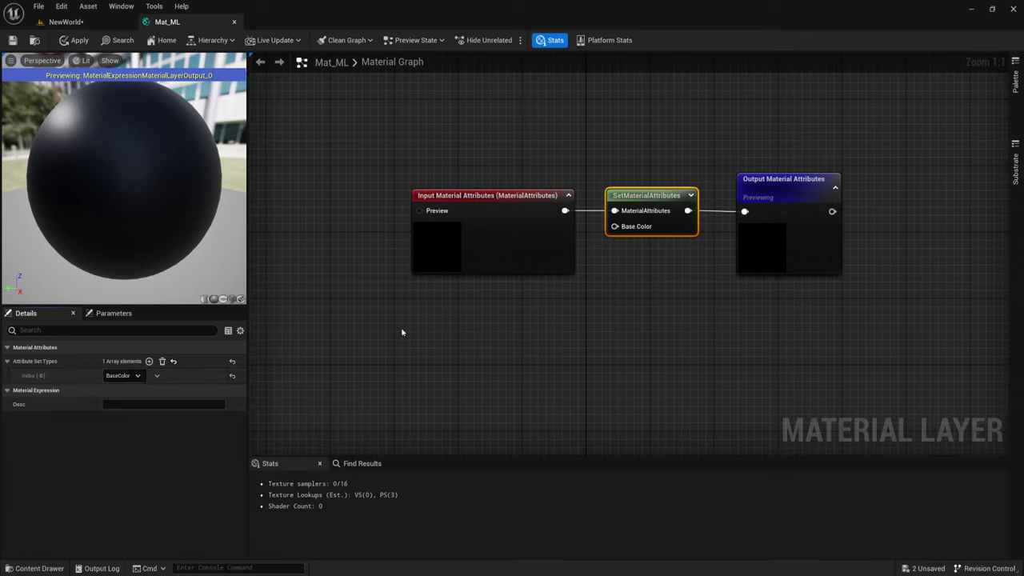
Add three more attribute entries set to Roughness, Normal and AmbientOcclusion
left_click(149, 361)
left_click(137, 391)
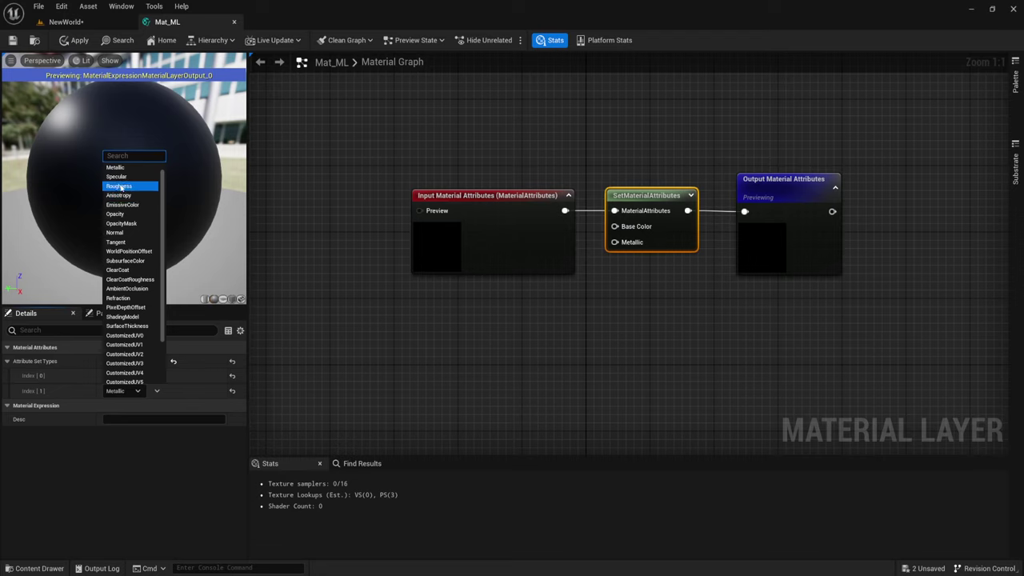
left_click(127, 186)
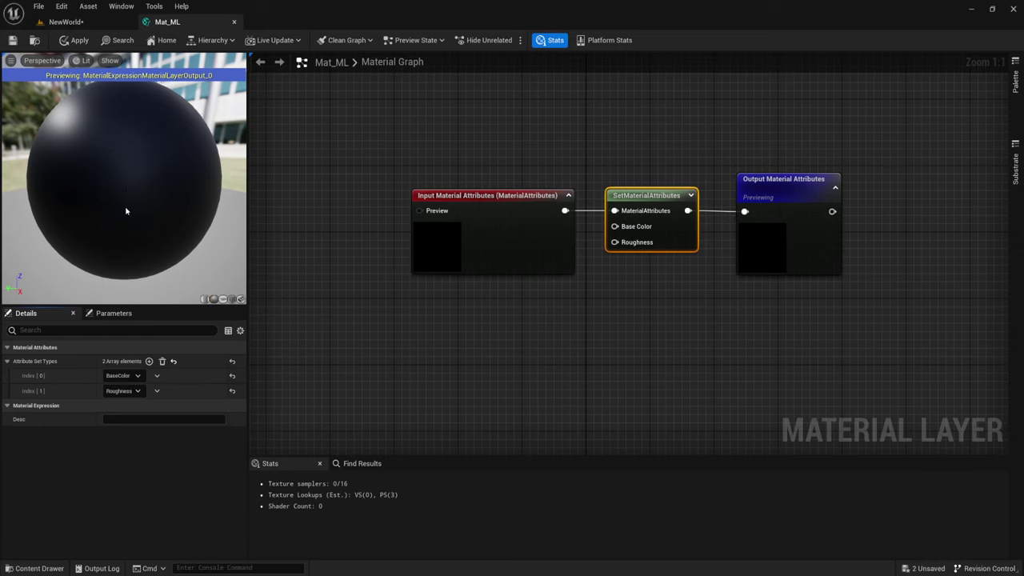
left_click(149, 362)
left_click(124, 406)
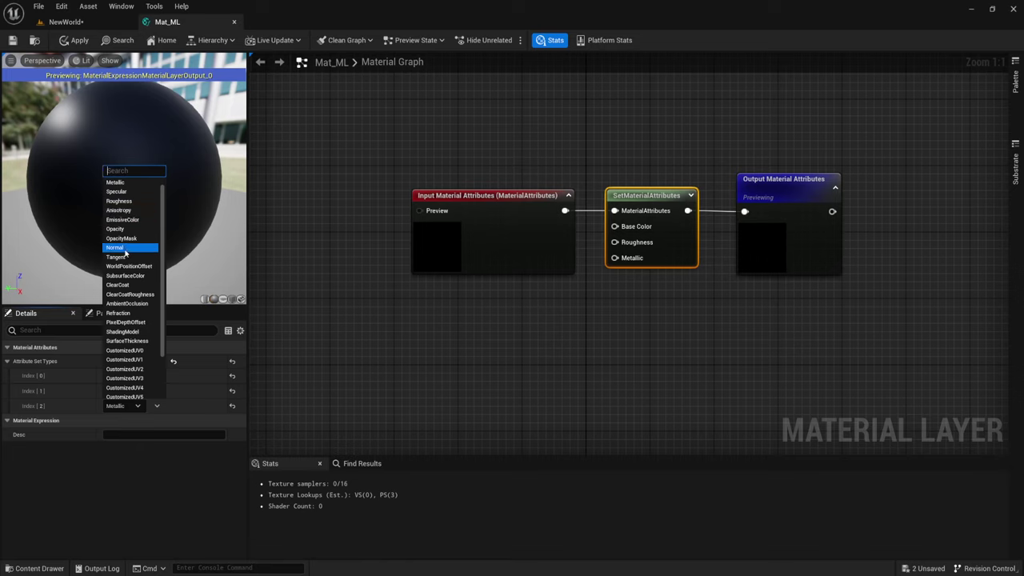
left_click(126, 247)
left_click(149, 362)
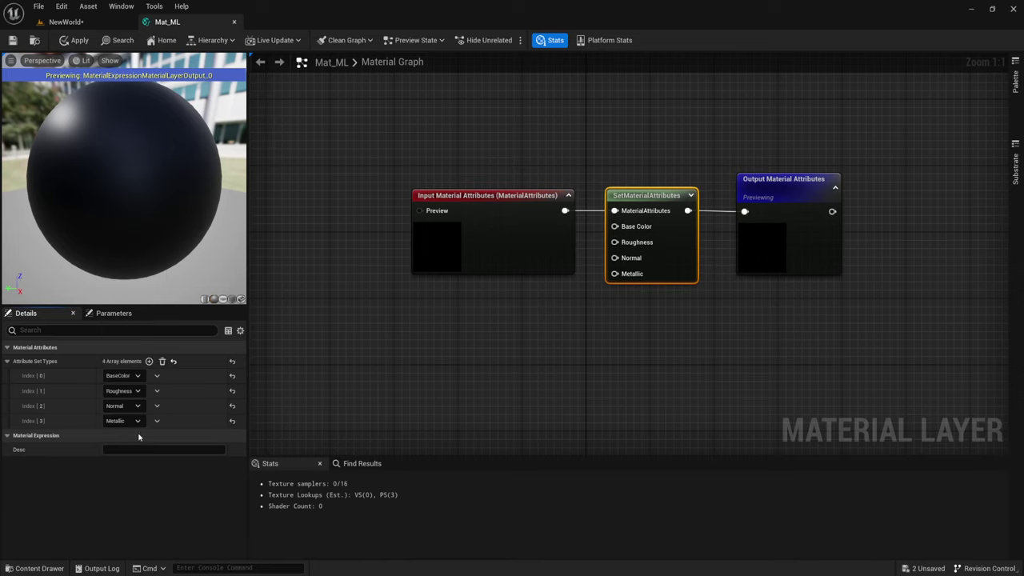
left_click(135, 421)
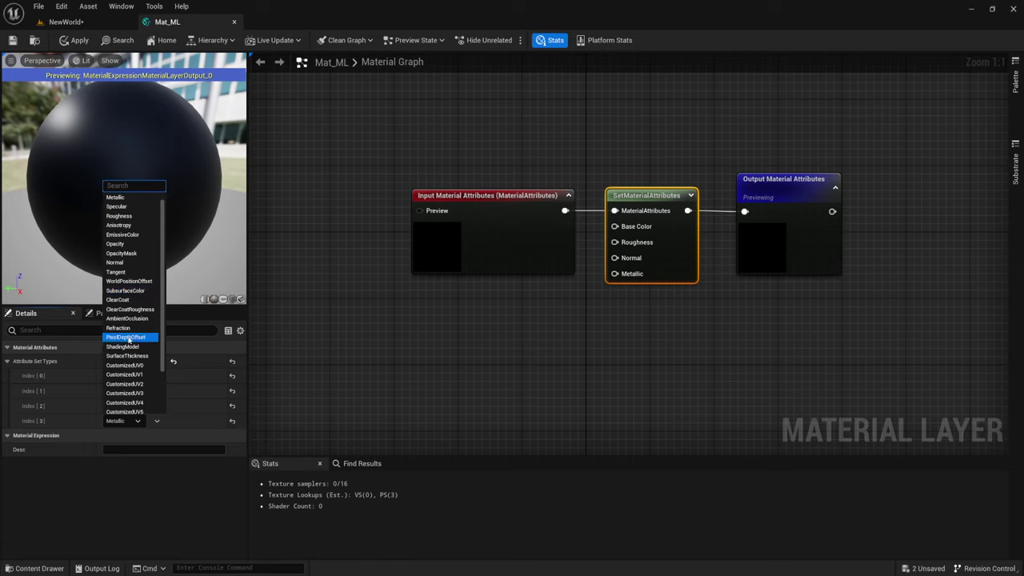
left_click(124, 319)
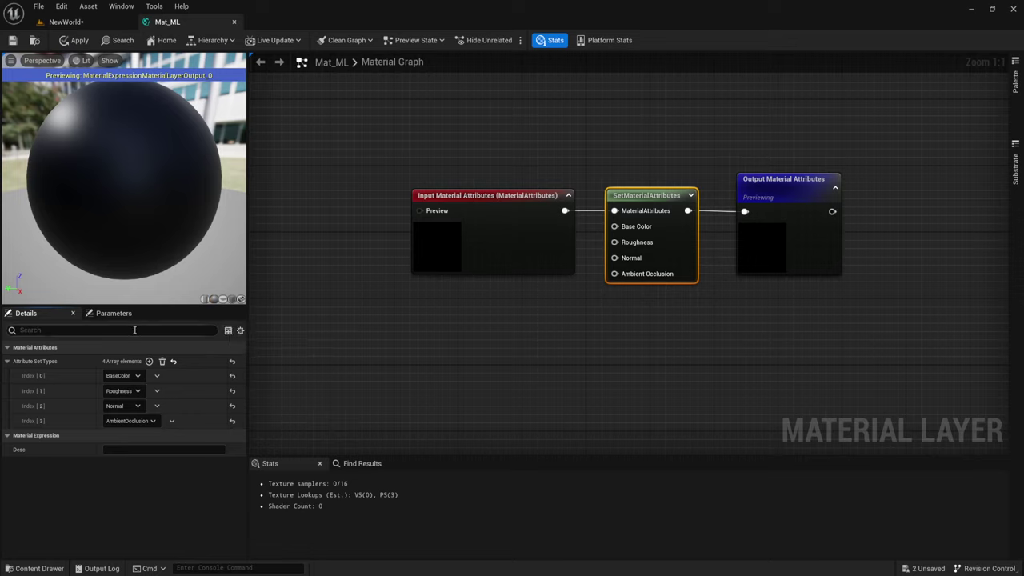
Move the Input Material Attributes node up and to the left
left_click_drag(491, 236, 439, 128)
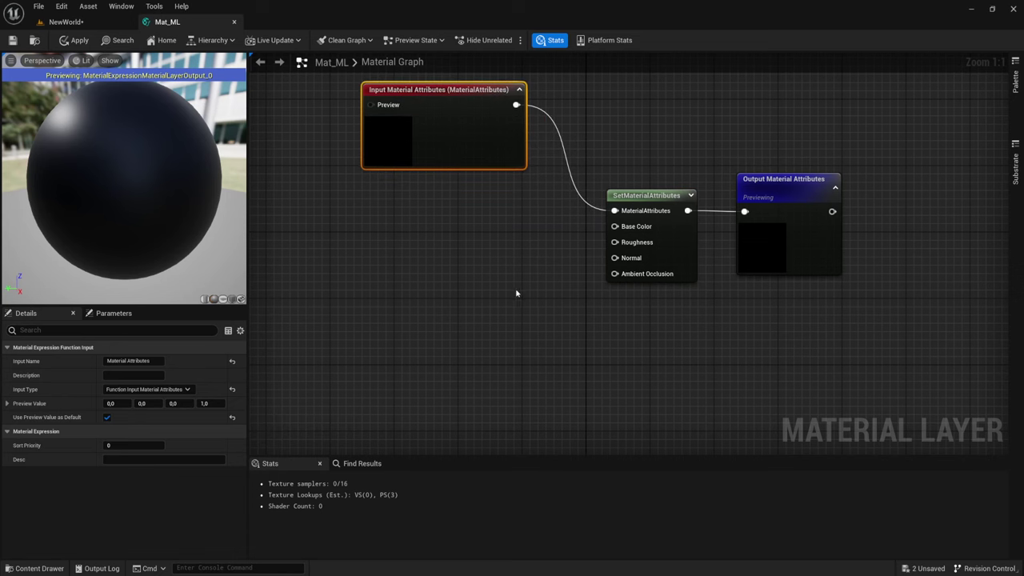
mouse_move(535, 290)
right_mouse_down()
mouse_move(488, 288)
mouse_move(598, 272)
right_mouse_up()
right_click_drag(500, 277, 521, 291)
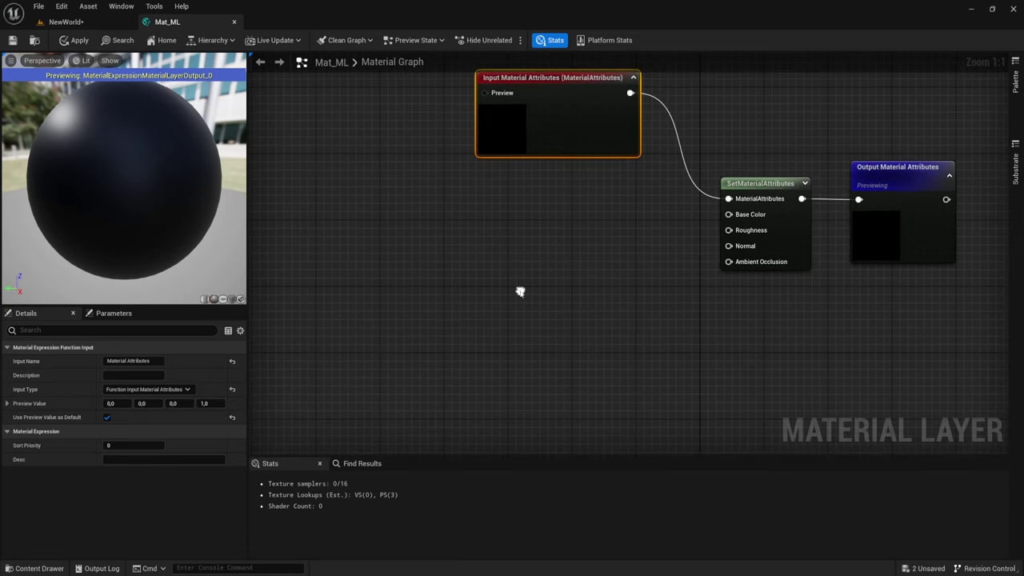
Search the node list for 'text' and add a TextureSampleParameter2D node
right_click(489, 229)
type("ta")
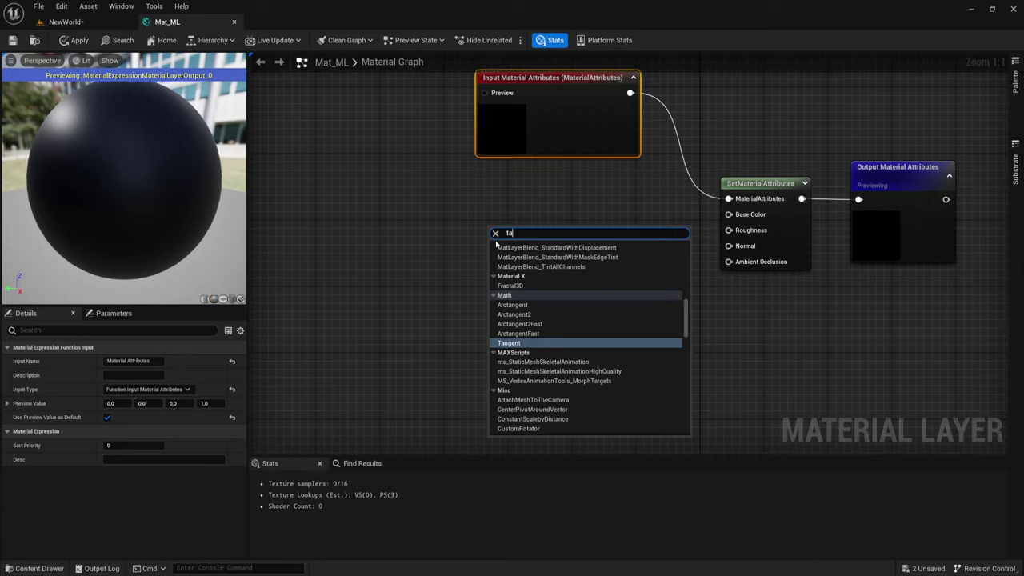
type("xture")
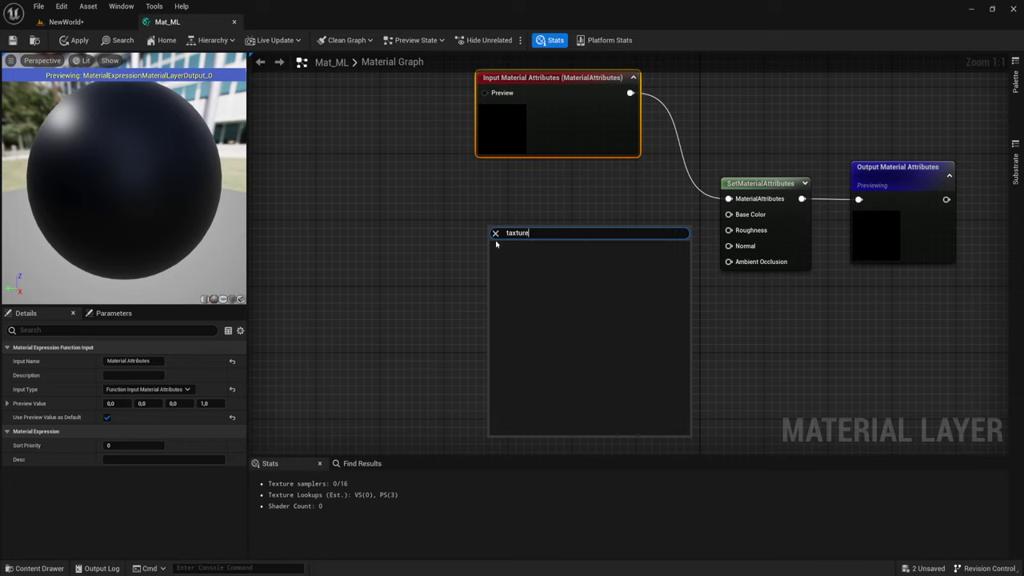
key("BackSpace")
key("BackSpace")
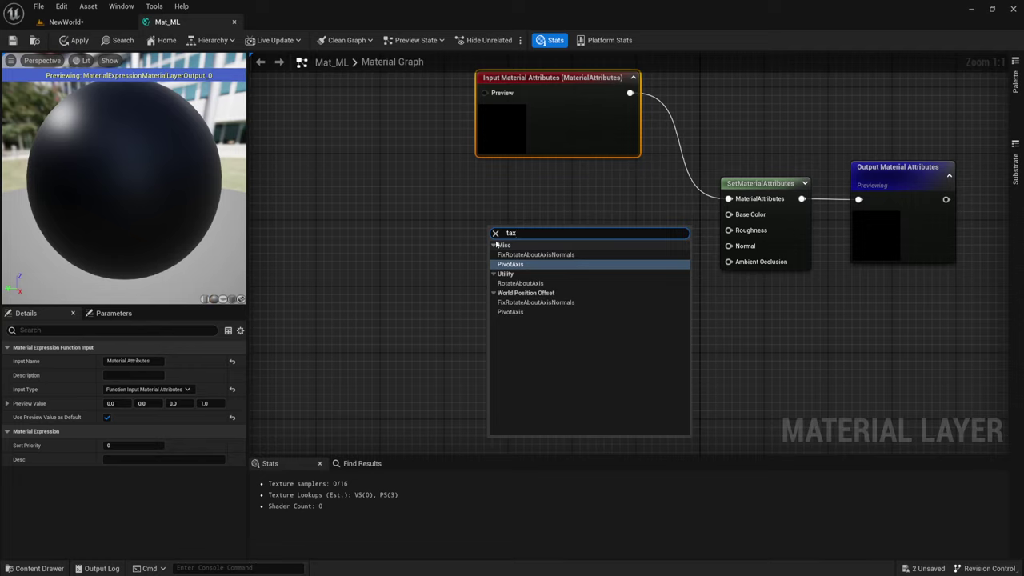
key("BackSpace")
type("eztur")
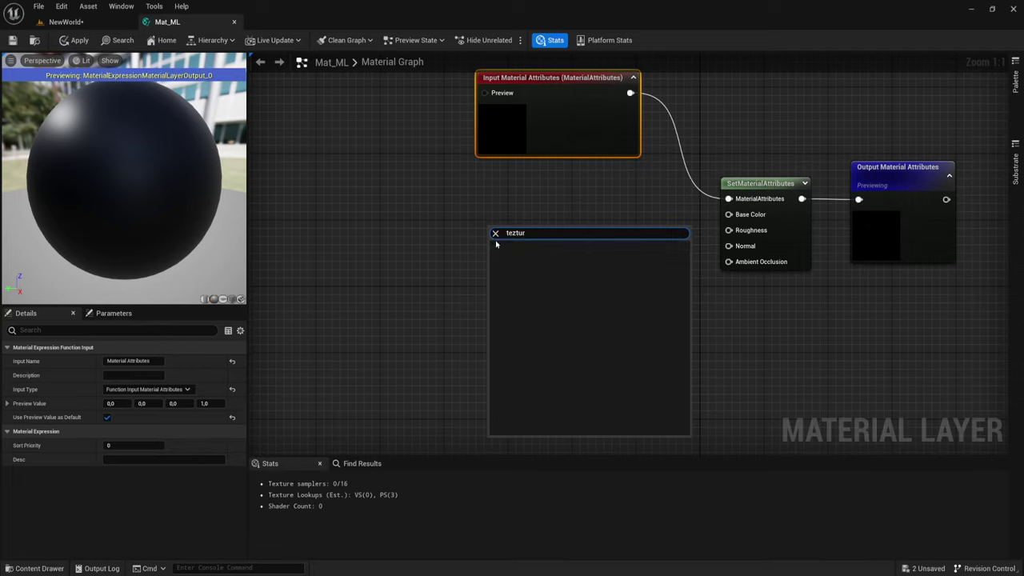
key("BackSpace")
key("BackSpace")
key("BackSpace")
type("xte")
key("BackSpace")
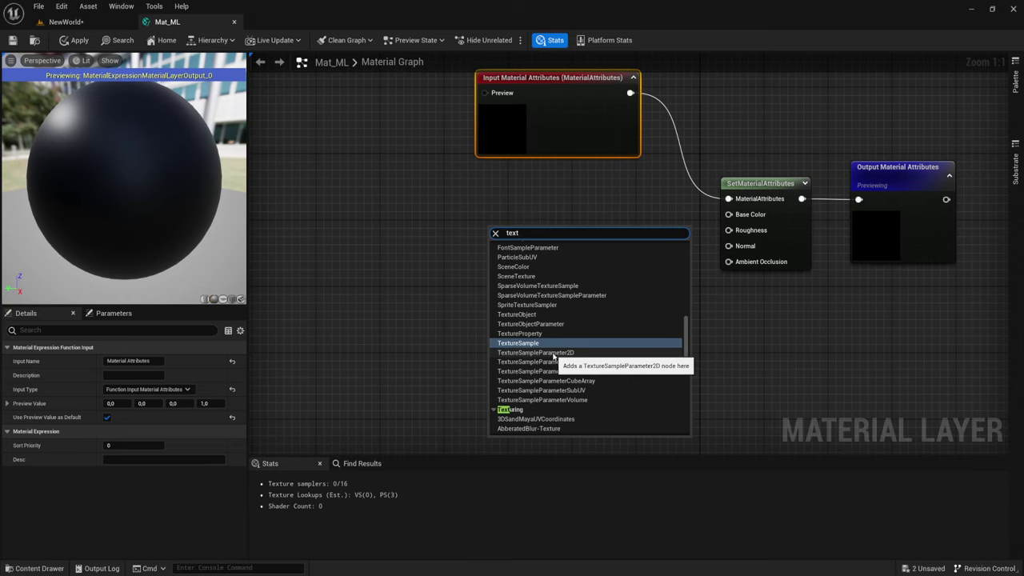
left_click(554, 357)
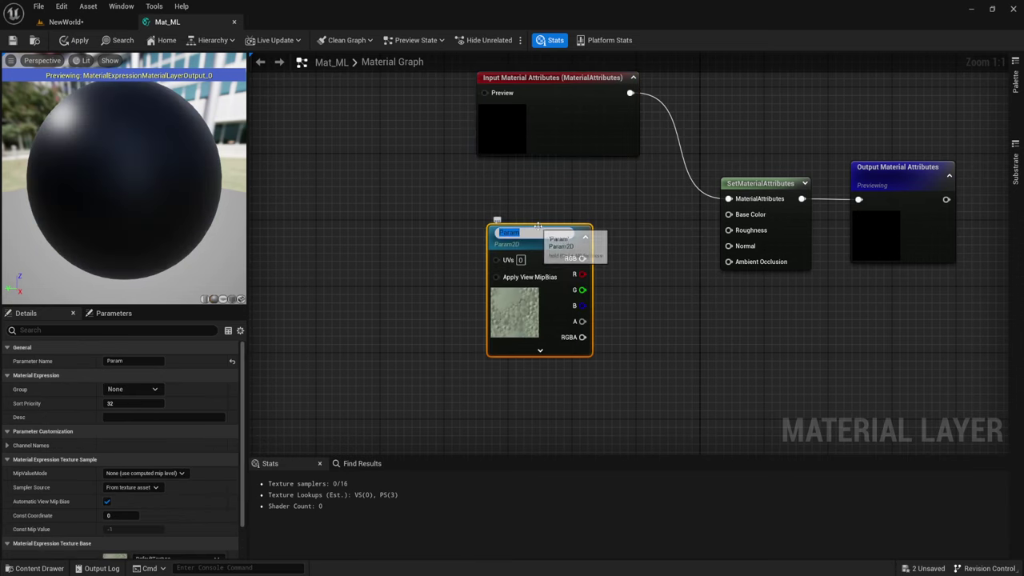
Name the texture parameter Base, duplicate it as Normal, and wire them into Base Color and Normal
key("BackSpace")
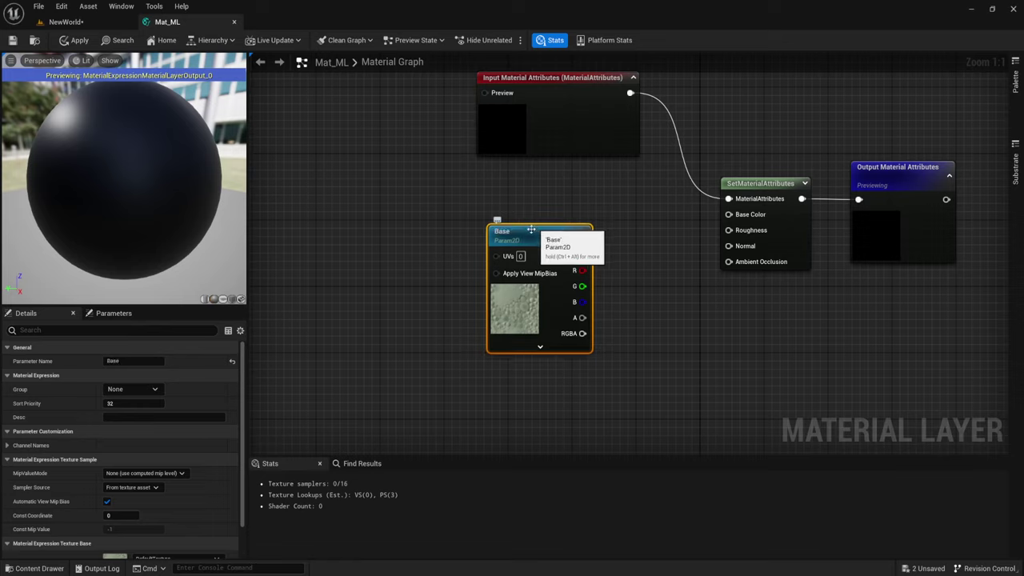
left_click_drag(537, 227, 496, 188)
key("ctrl+c")
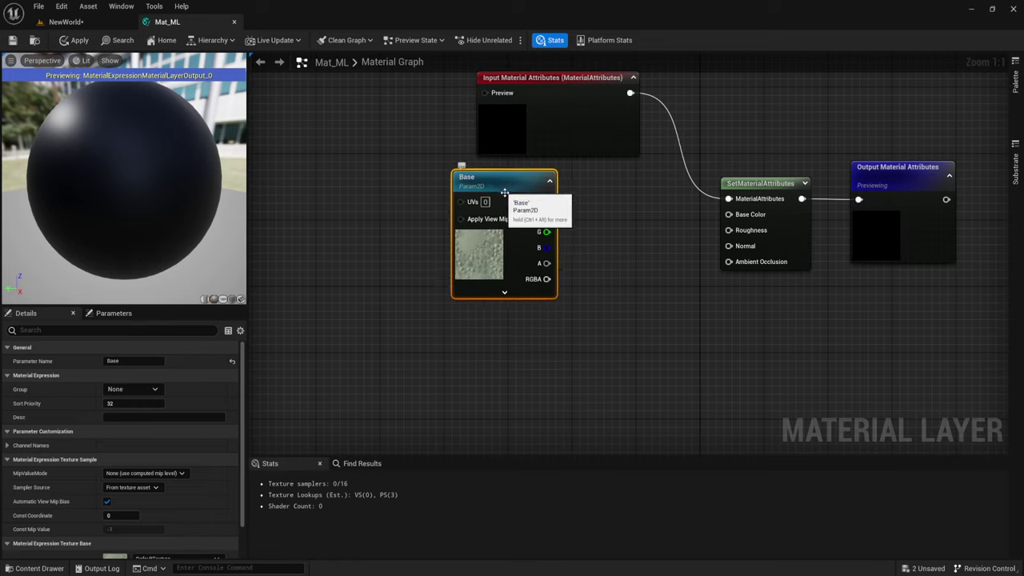
key("ctrl+v")
left_click_drag(487, 337, 494, 312)
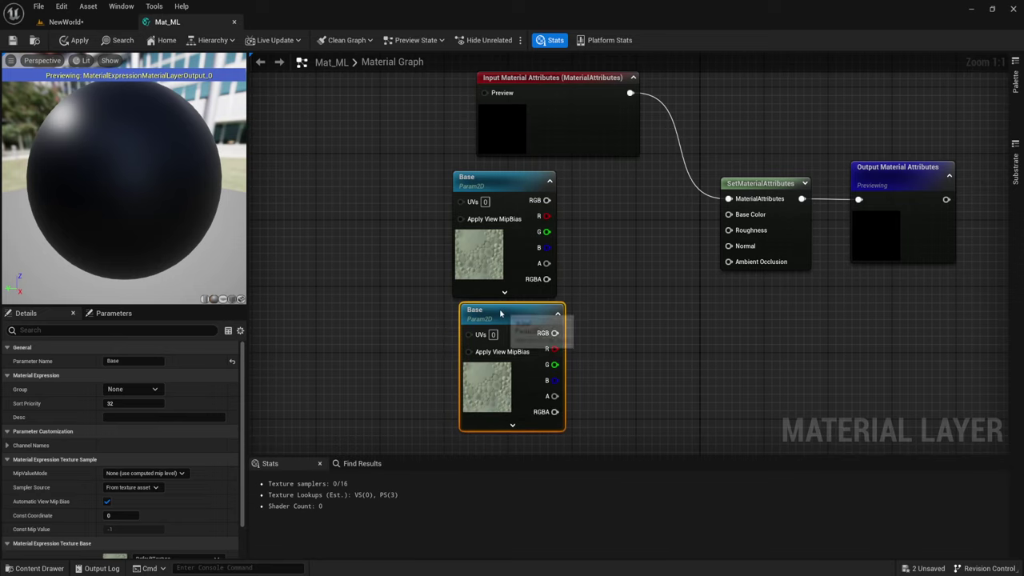
double_click(491, 310)
type("Normal")
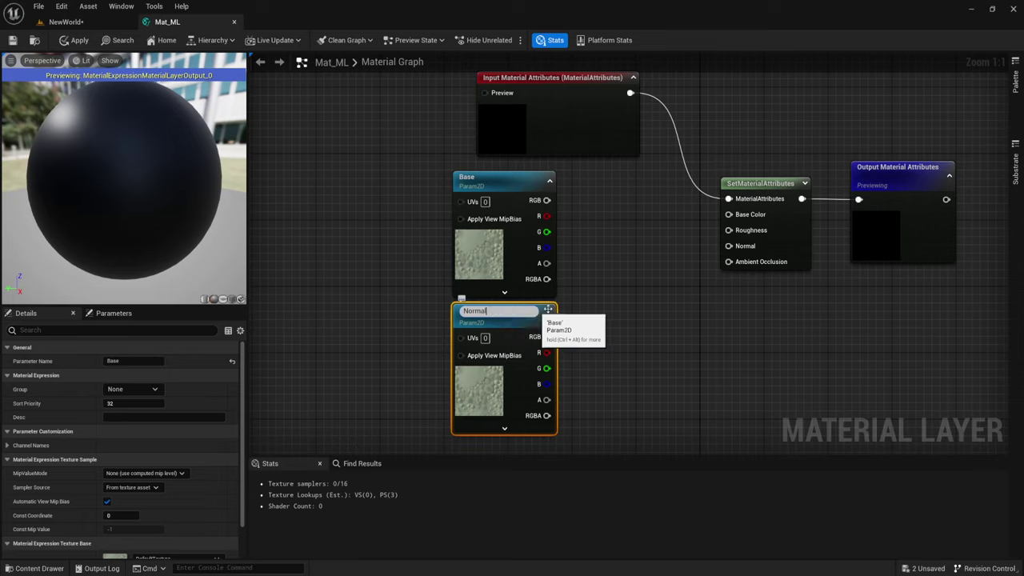
left_click(614, 325)
mouse_move(546, 200)
left_mouse_down()
mouse_move(784, 235)
mouse_move(728, 215)
left_mouse_up()
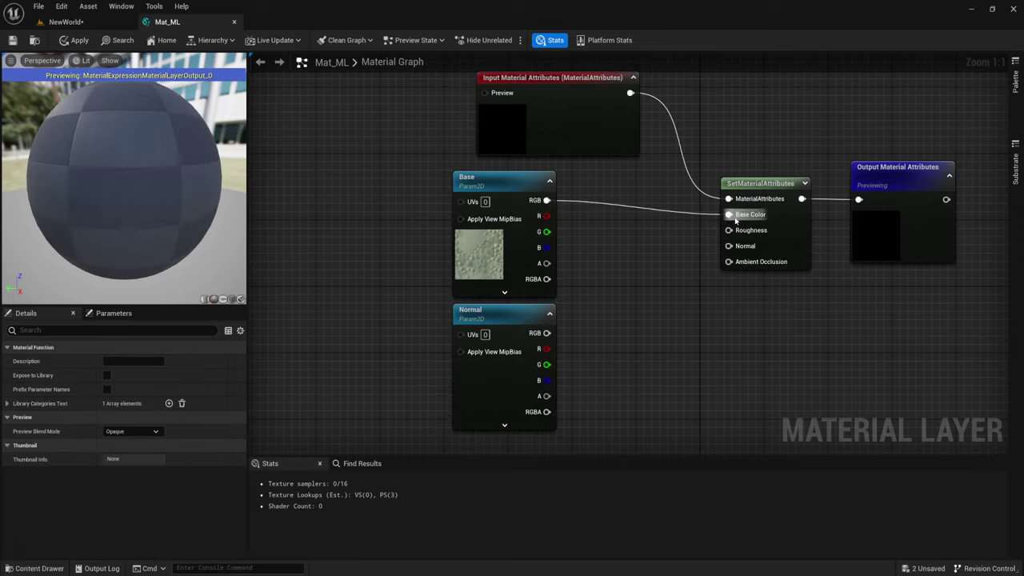
left_click_drag(483, 290, 666, 203)
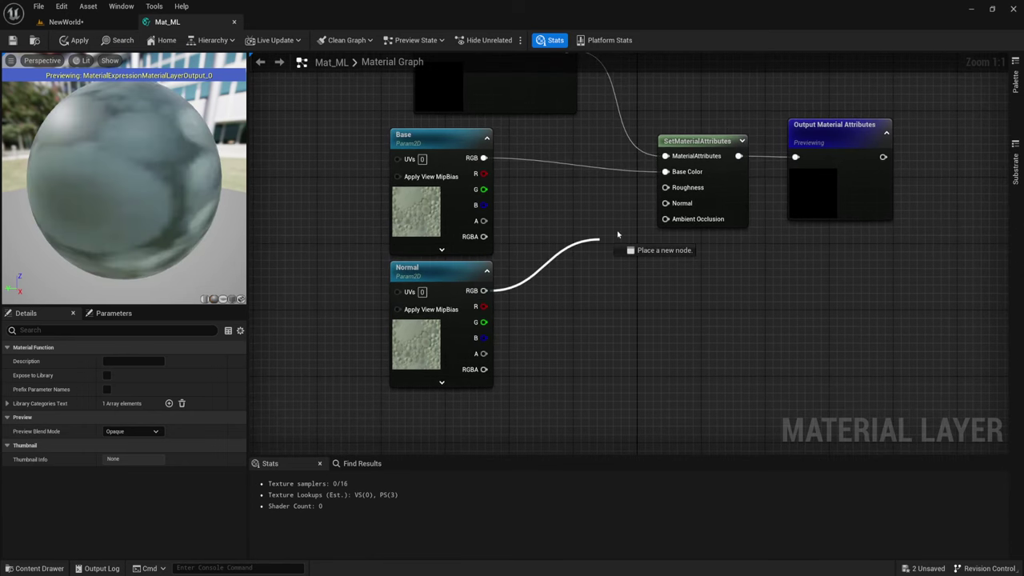
Paste a third texture parameter below and name it ORD
right_click_drag(652, 244, 707, 161)
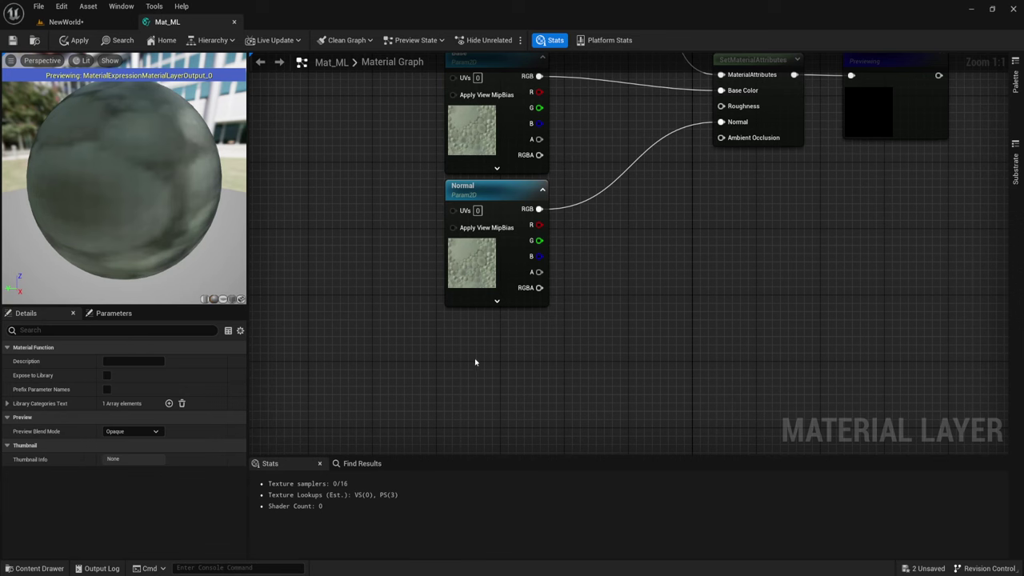
key("ctrl+v")
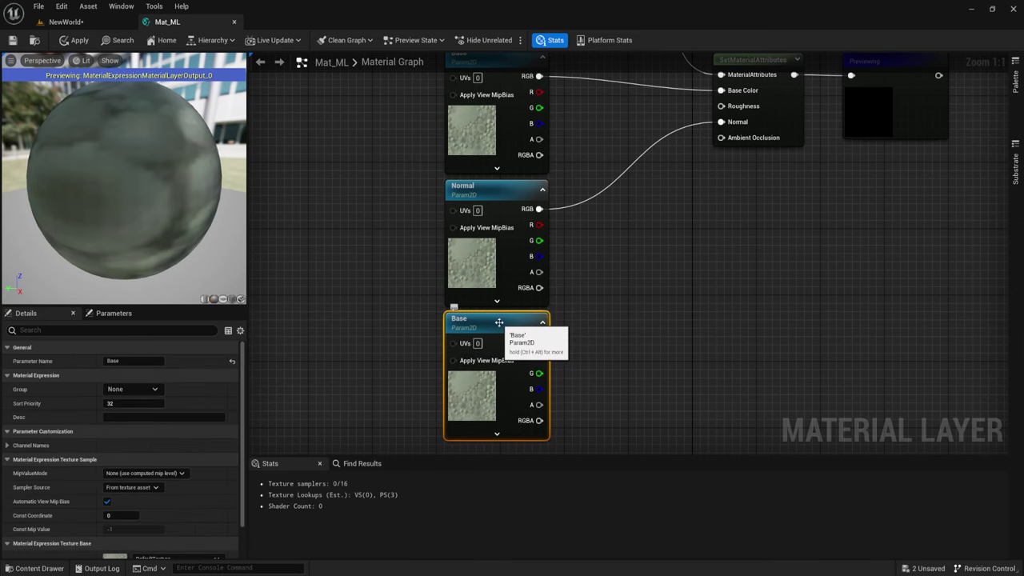
double_click(499, 322)
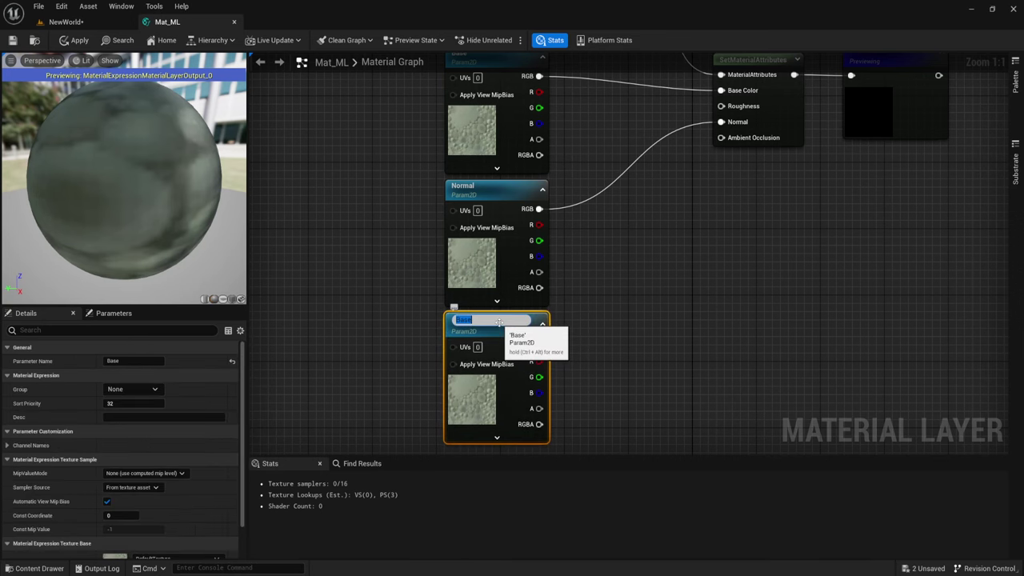
type("ORD")
key("Return")
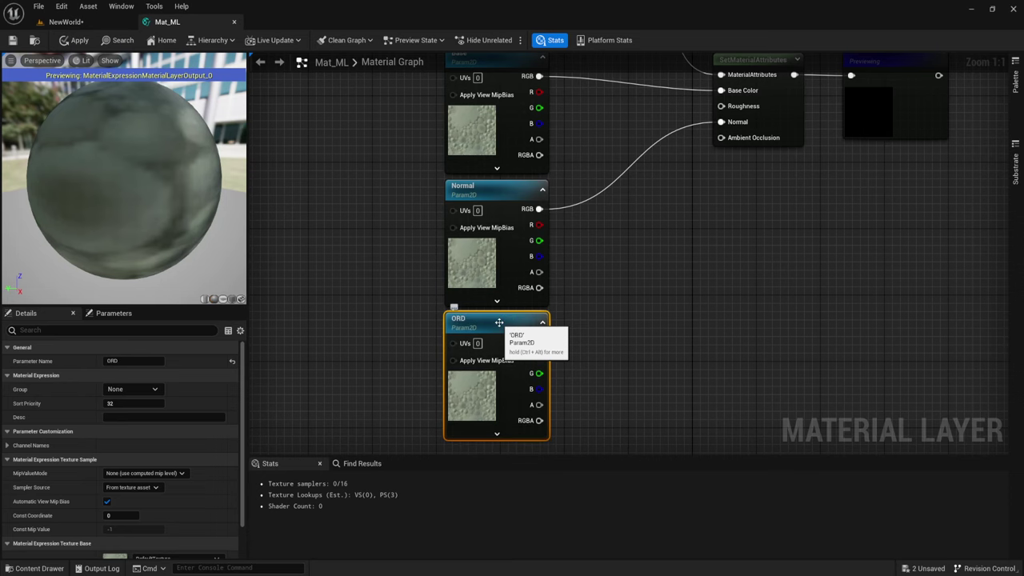
right_click_drag(613, 296, 571, 341)
Wire ORD's R channel to Ambient Occlusion and its G channel to Roughness
right_click(571, 340)
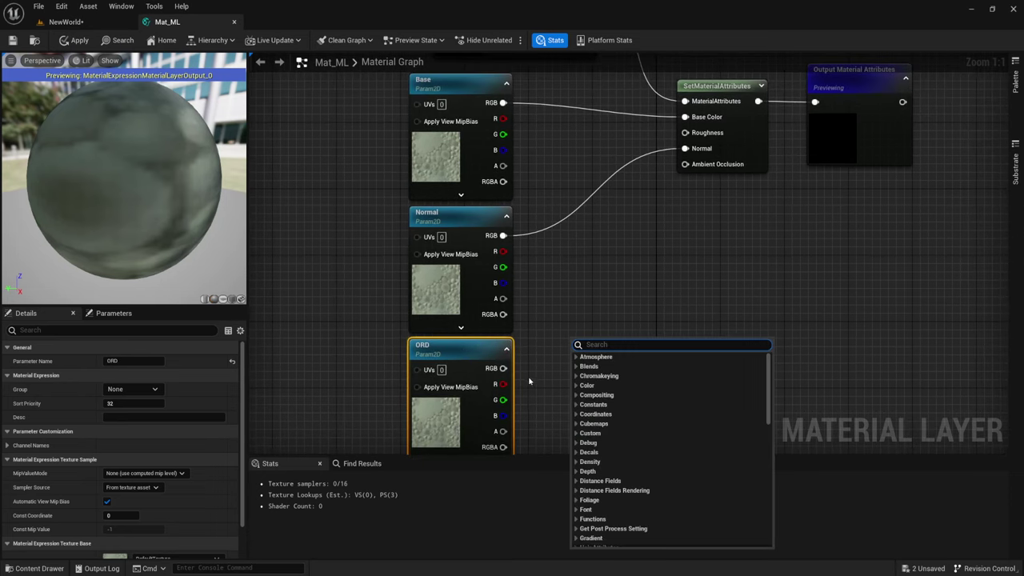
left_click_drag(503, 384, 653, 202)
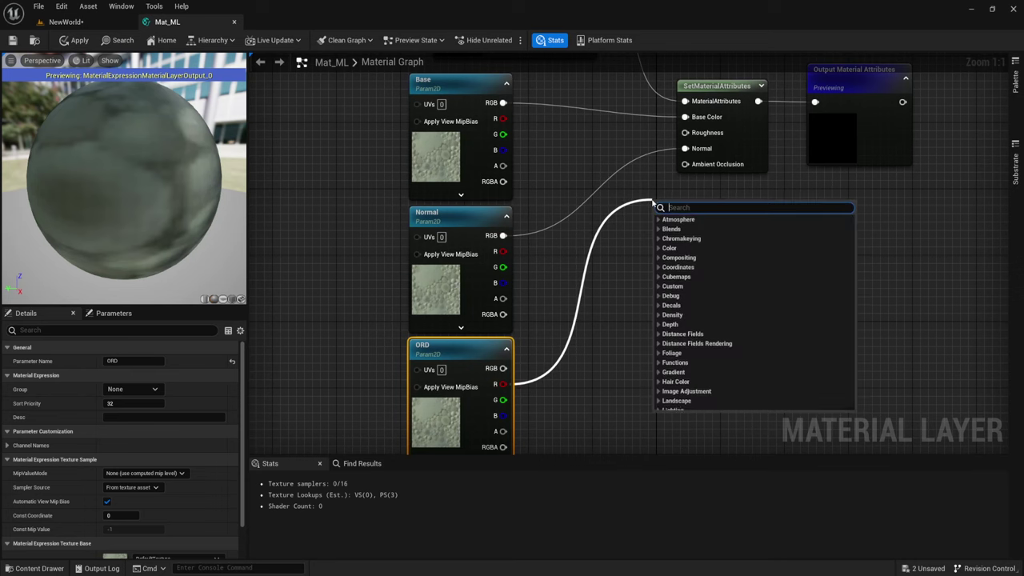
right_click_drag(652, 202, 621, 201)
mouse_move(549, 352)
right_mouse_down()
mouse_move(565, 333)
mouse_move(521, 334)
right_mouse_up()
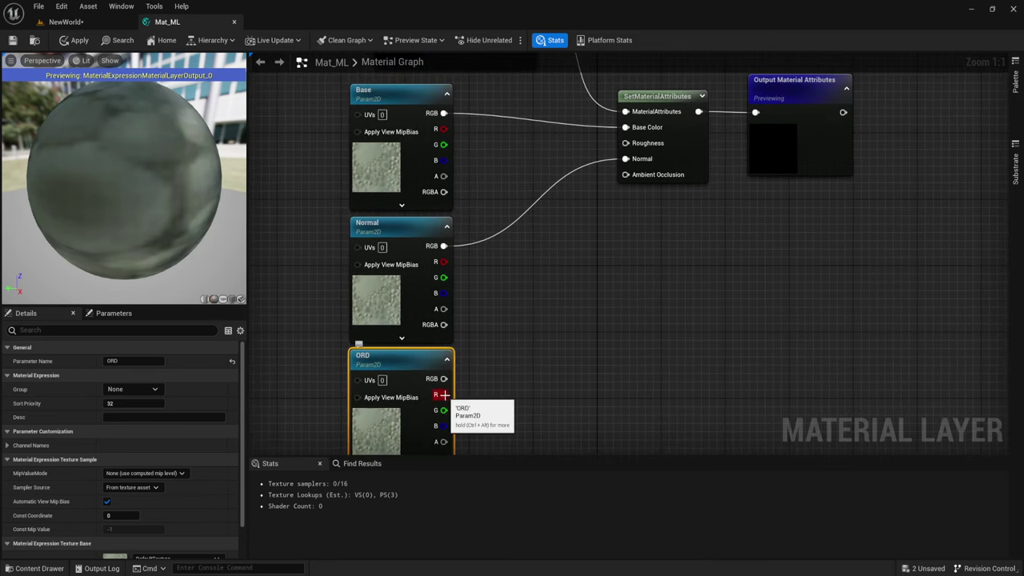
mouse_move(442, 395)
left_mouse_down()
mouse_move(569, 212)
mouse_move(626, 175)
left_mouse_up()
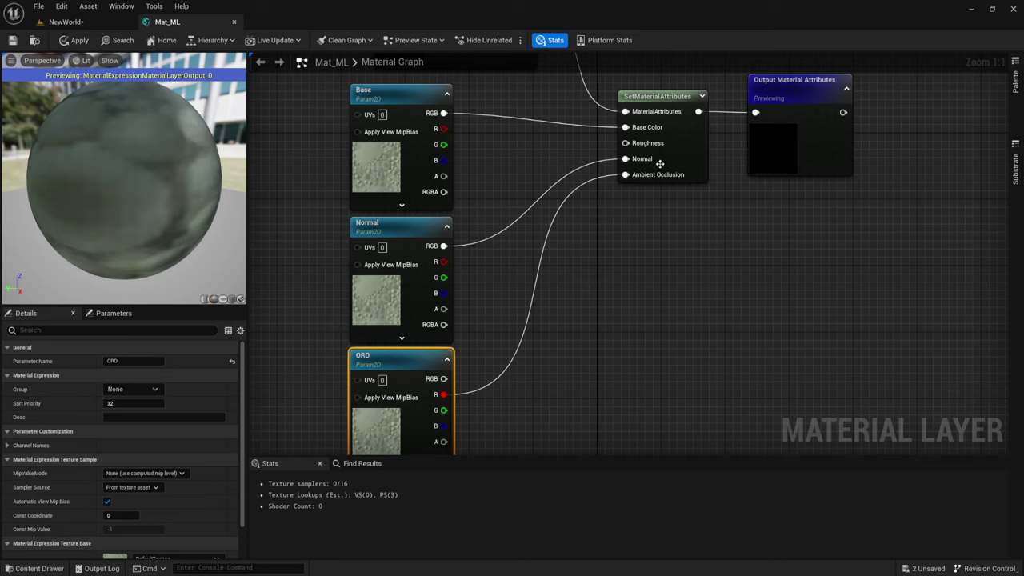
right_click_drag(485, 364, 490, 371)
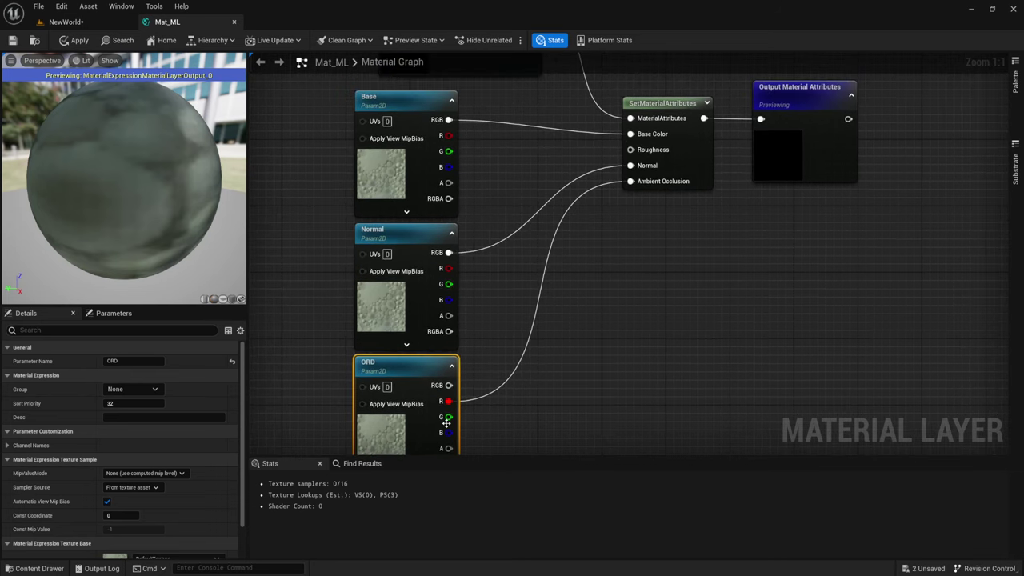
left_click_drag(447, 417, 630, 149)
Pan and zoom out across the Mat_ML graph to review the finished wiring
right_click_drag(553, 337, 581, 263)
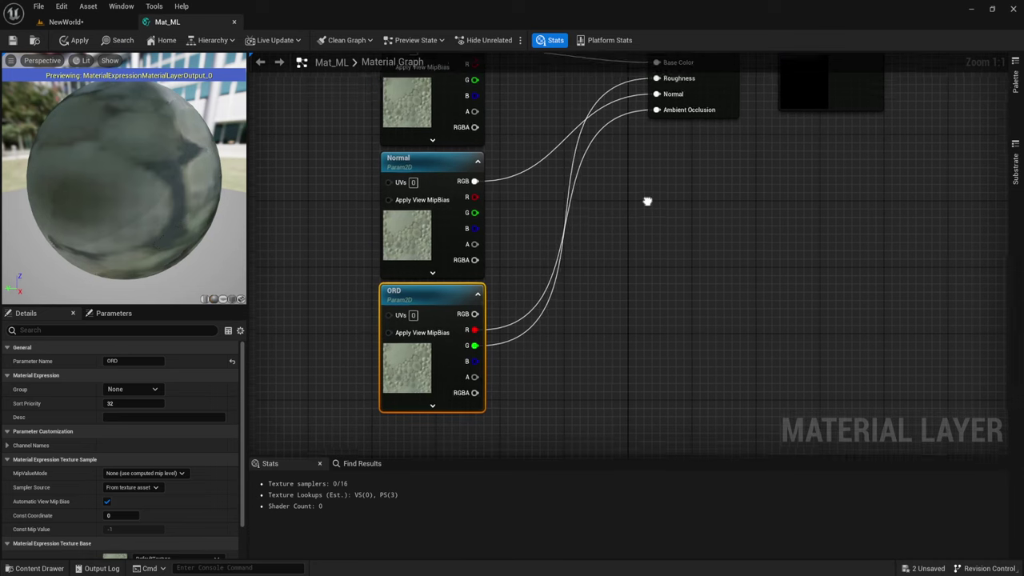
right_click_drag(647, 201, 500, 443)
right_click_drag(664, 202, 650, 266)
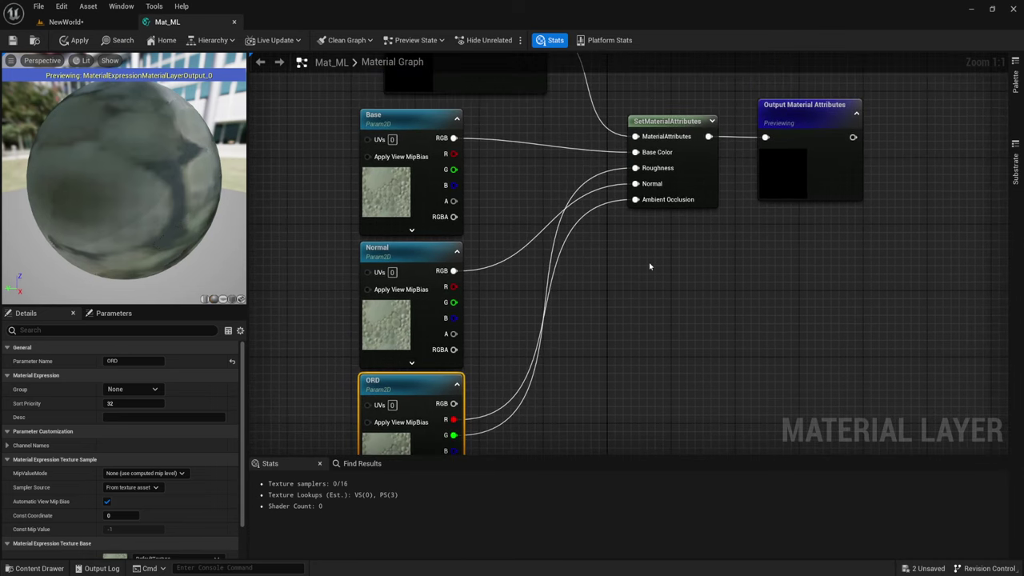
right_click_drag(619, 301, 684, 383)
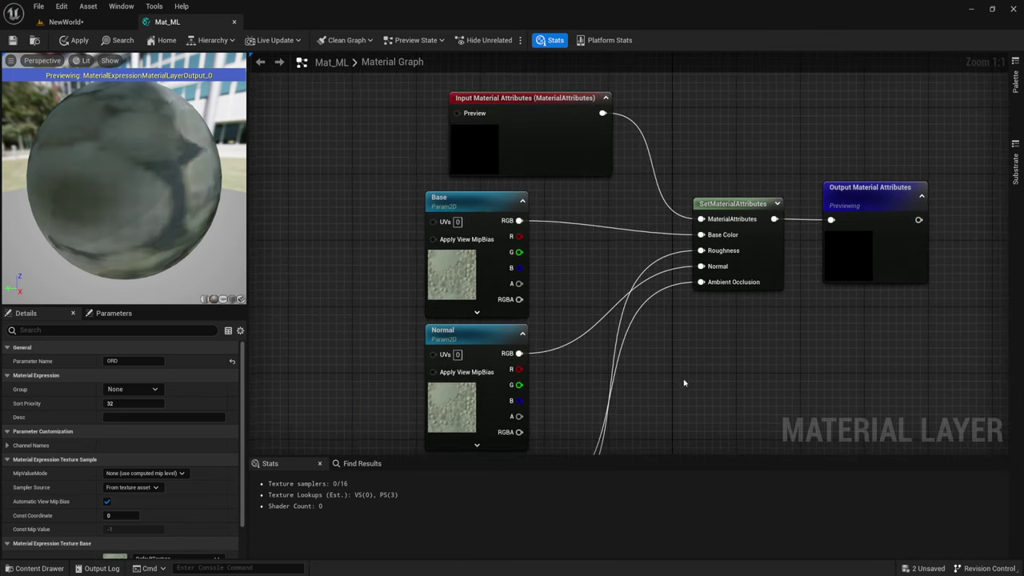
left_click(540, 137)
mouse_move(605, 259)
right_mouse_down()
mouse_move(567, 171)
mouse_move(577, 177)
right_mouse_up()
scroll(558, 188, "down", 2)
left_click(478, 282)
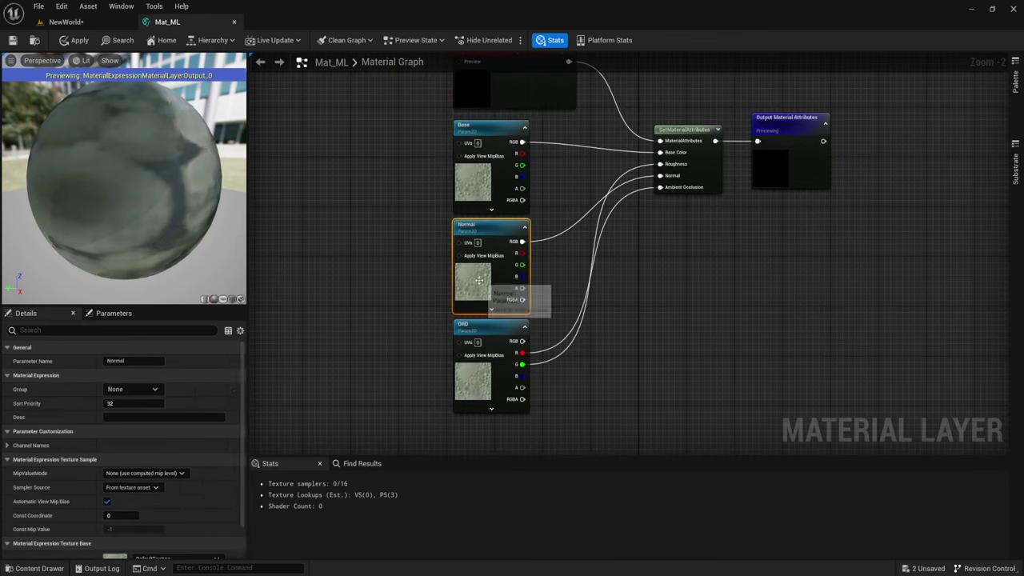
mouse_move(388, 238)
left_mouse_down()
mouse_move(606, 322)
mouse_move(613, 303)
left_mouse_up()
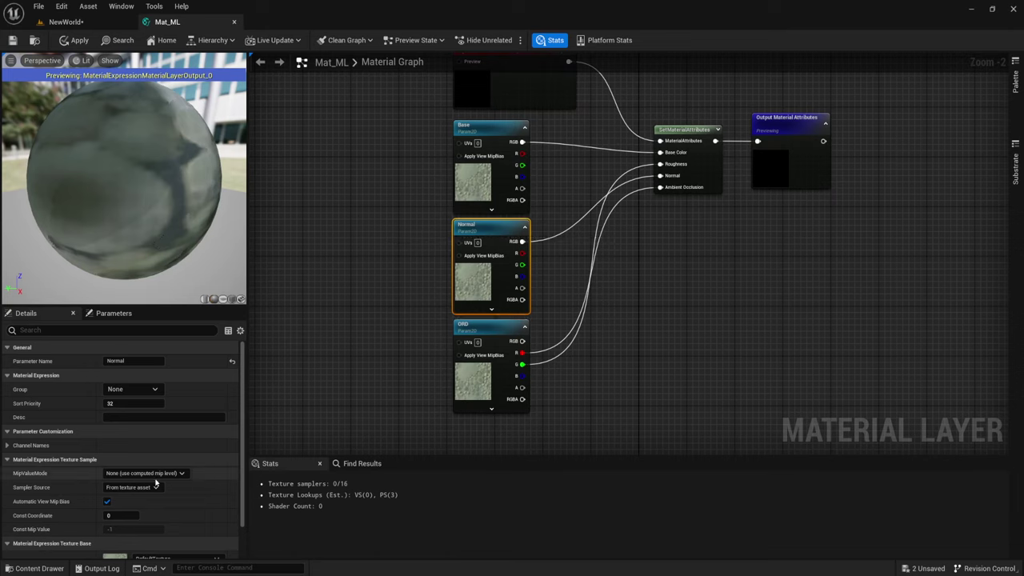
scroll(165, 400, "down", 2)
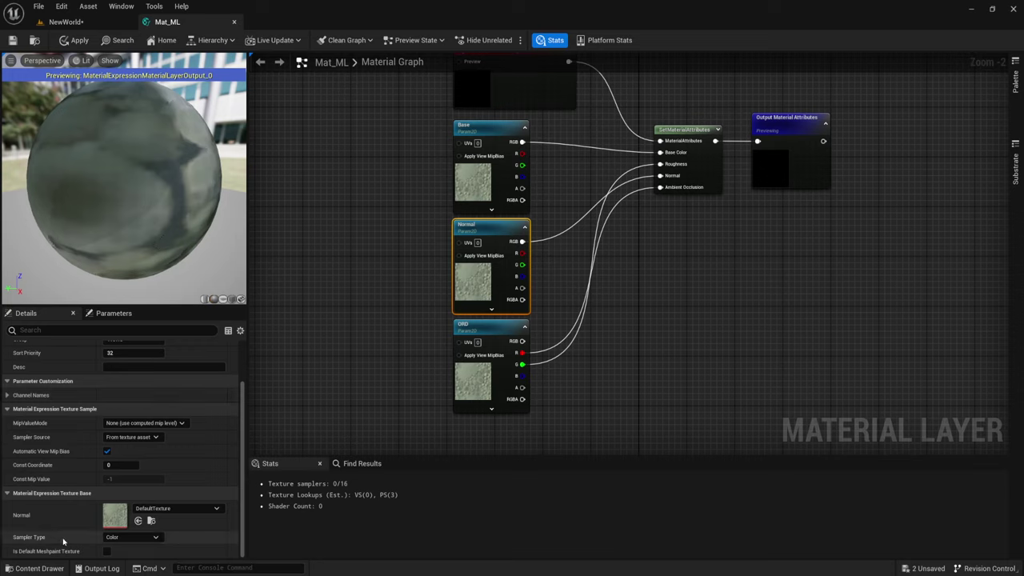
Set the Normal parameter's sampler type to Normal and ORD's to Linear Color, then apply
left_click(143, 540)
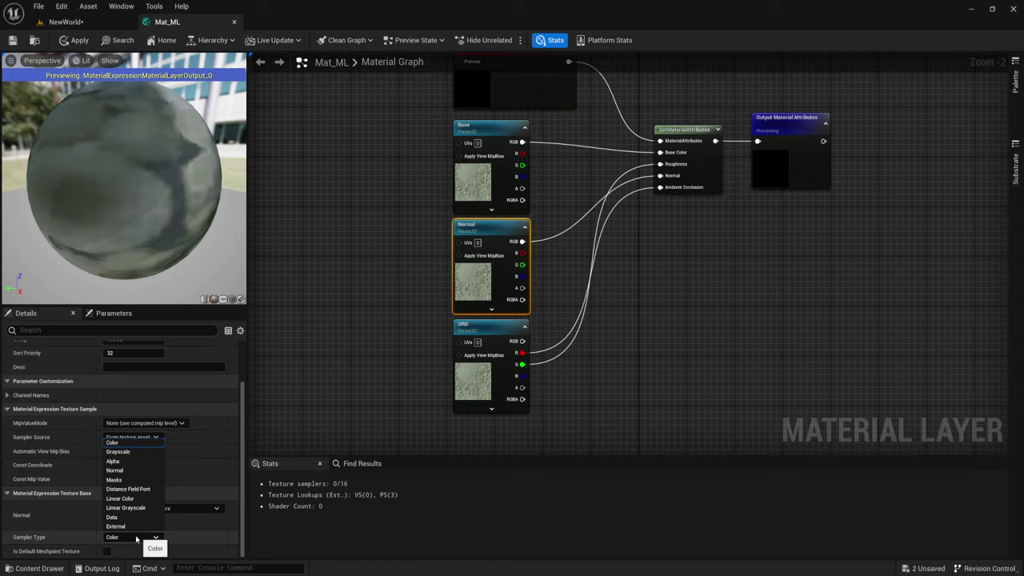
left_click(162, 480)
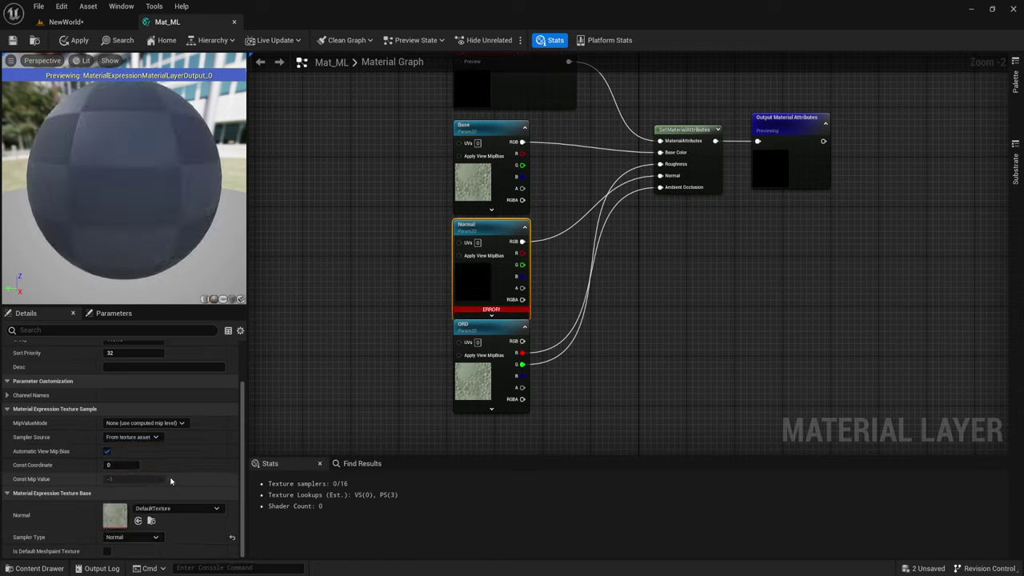
left_click(499, 334)
left_click_drag(500, 334, 496, 345)
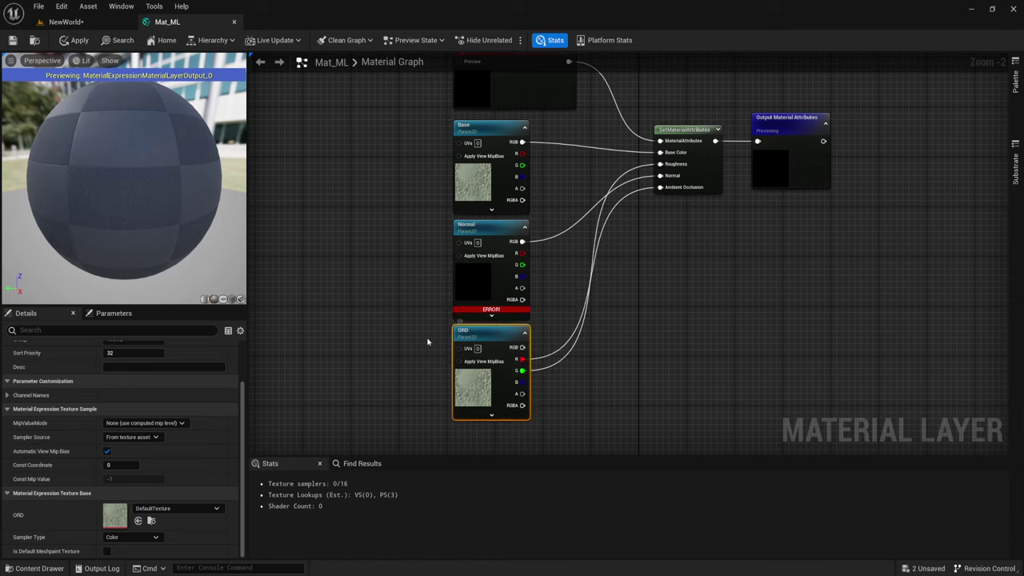
left_click(152, 536)
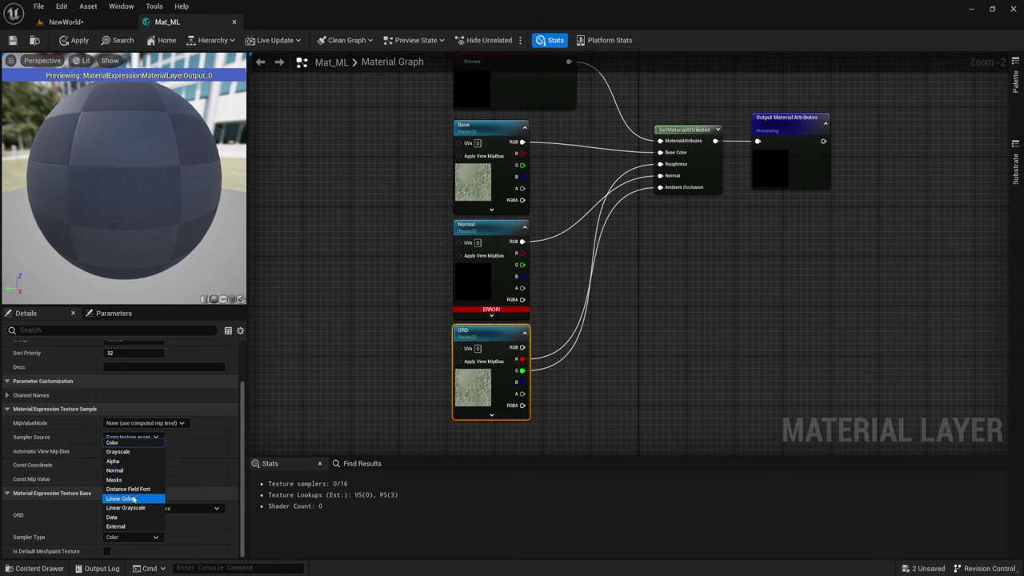
left_click(134, 499)
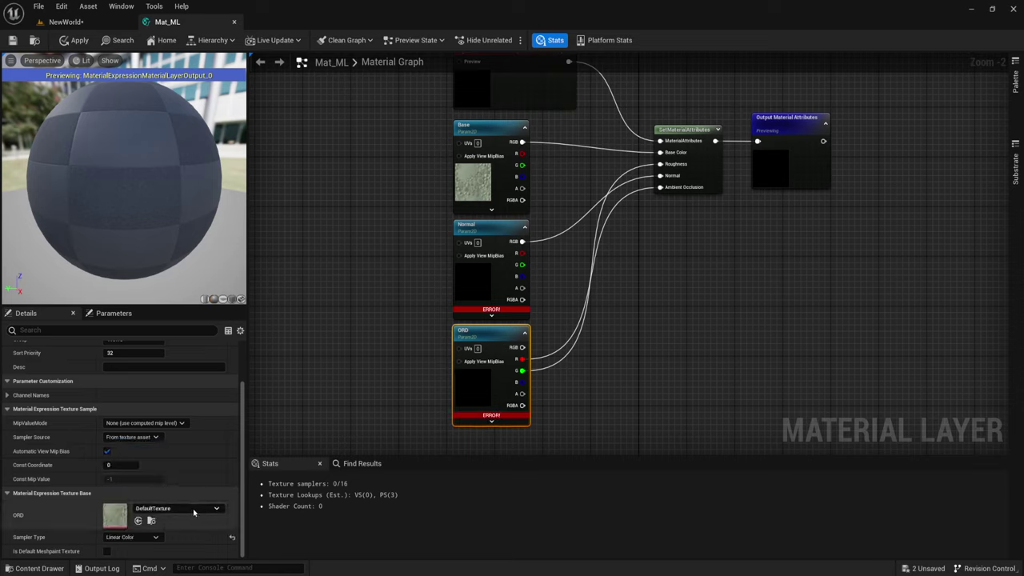
left_click(74, 40)
left_click(483, 295)
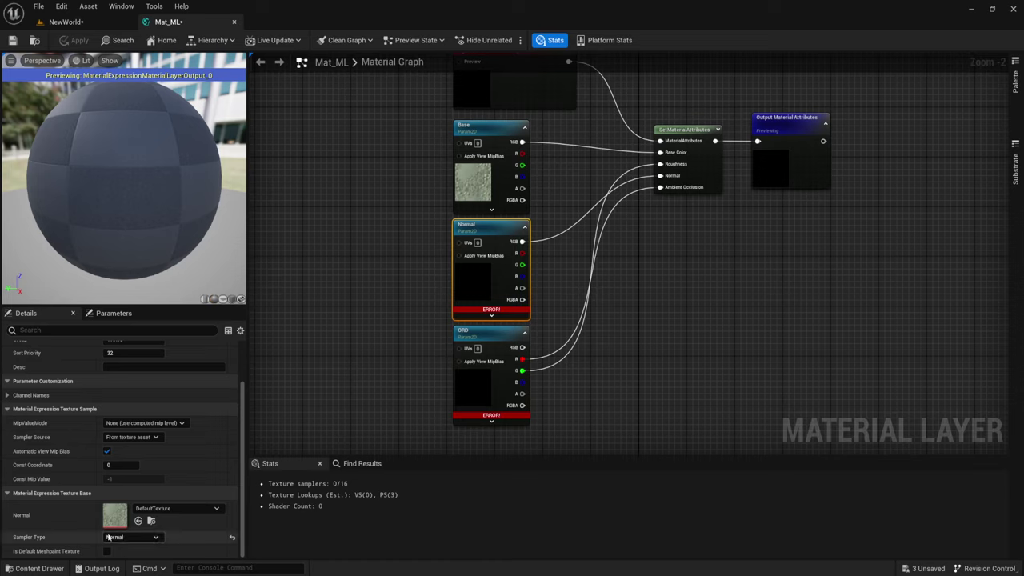
Assign the DefaultNormal texture to the Normal parameter
left_click(160, 509)
scroll(199, 437, "up", 2)
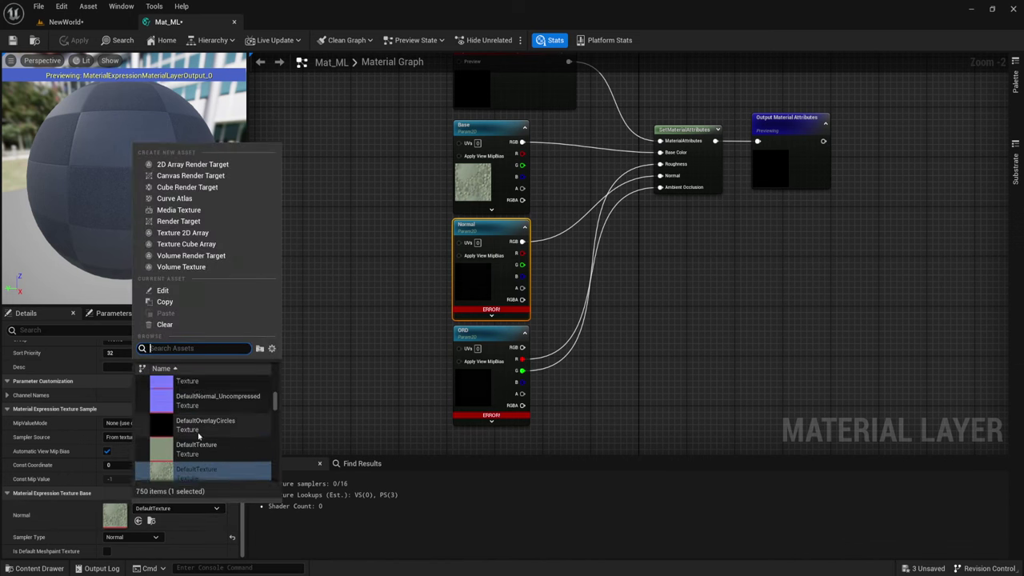
scroll(199, 435, "up", 1)
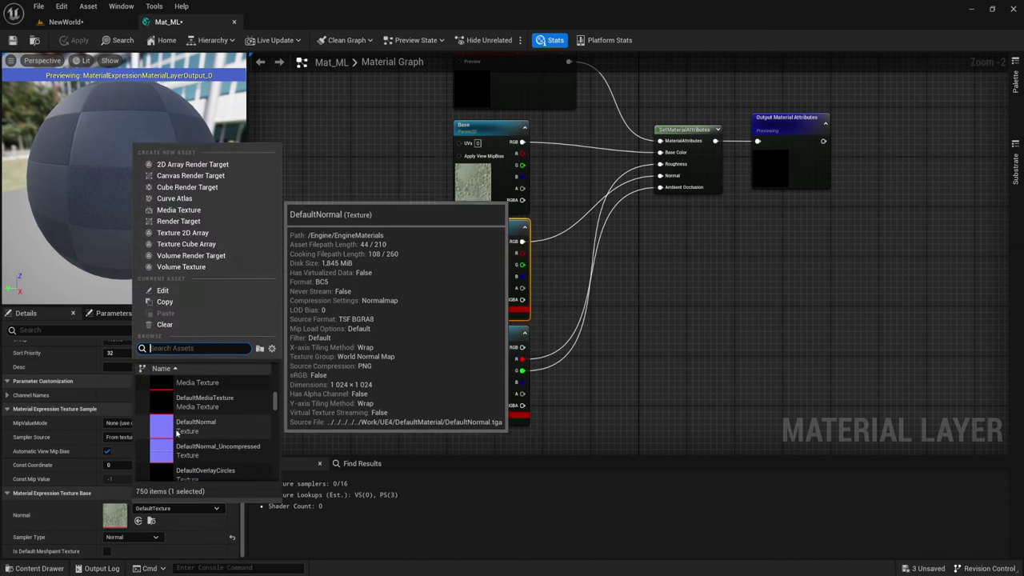
left_click(199, 432)
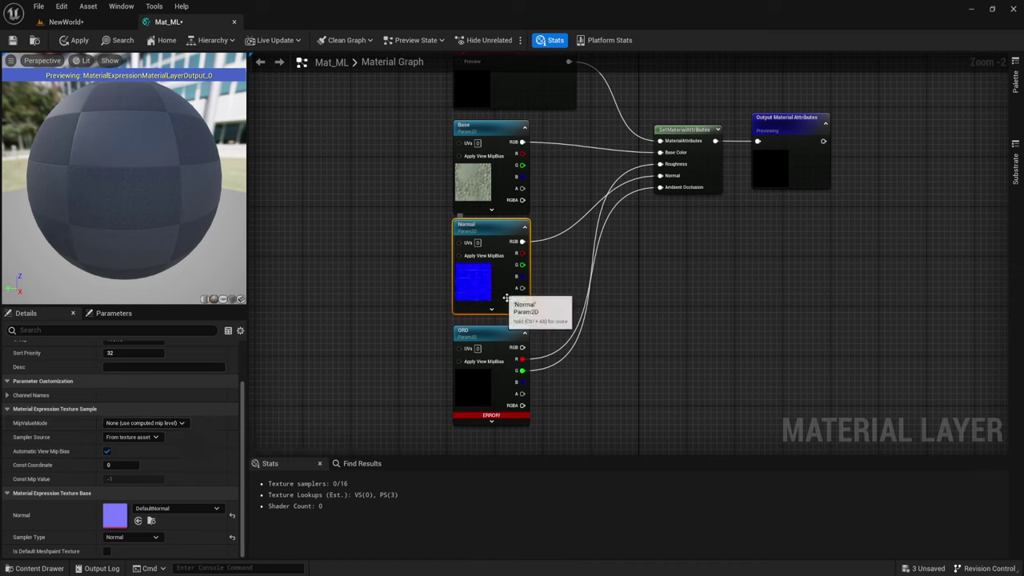
left_click(607, 323)
Set the ORD parameter's texture to DefCube_Face with Color sampler type
left_click(479, 388)
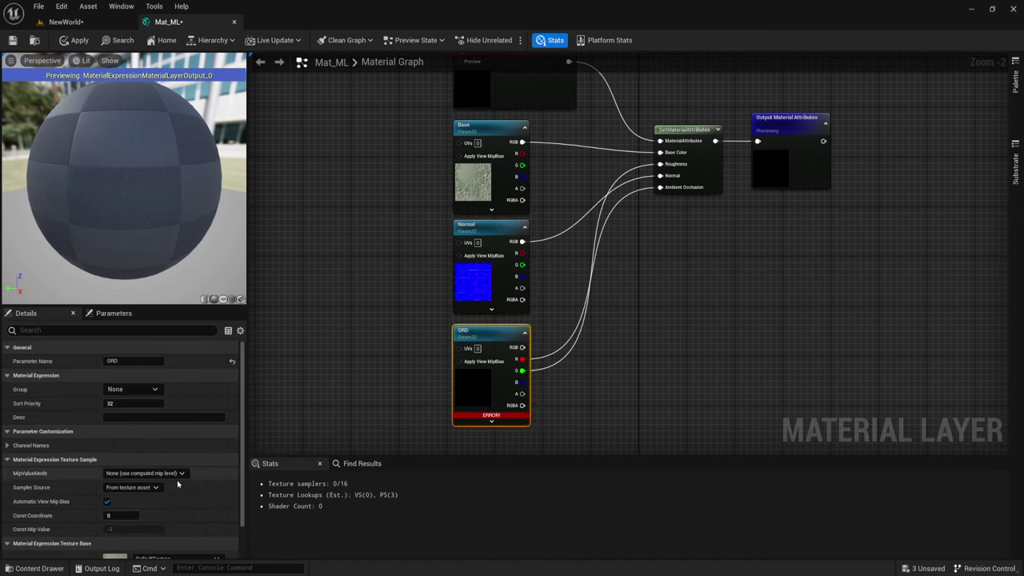
scroll(158, 492, "down", 3)
left_click(176, 508)
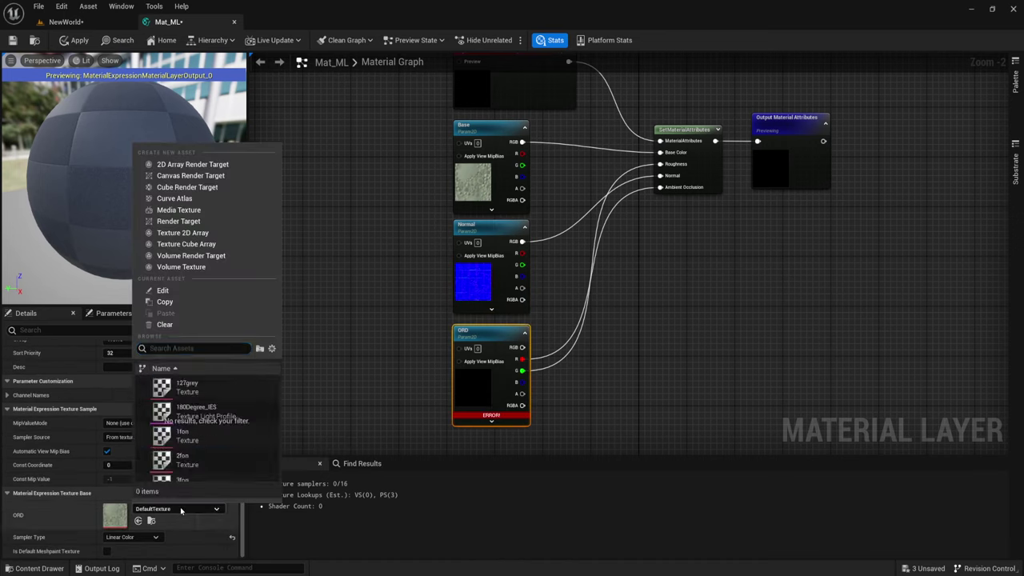
scroll(202, 451, "down", 2)
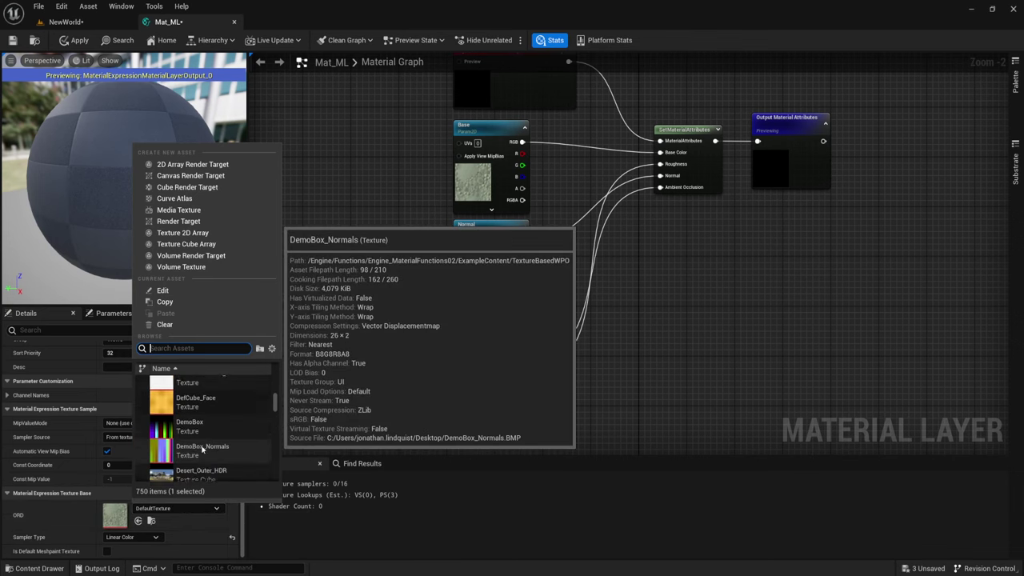
scroll(176, 432, "up", 1)
left_click(158, 419)
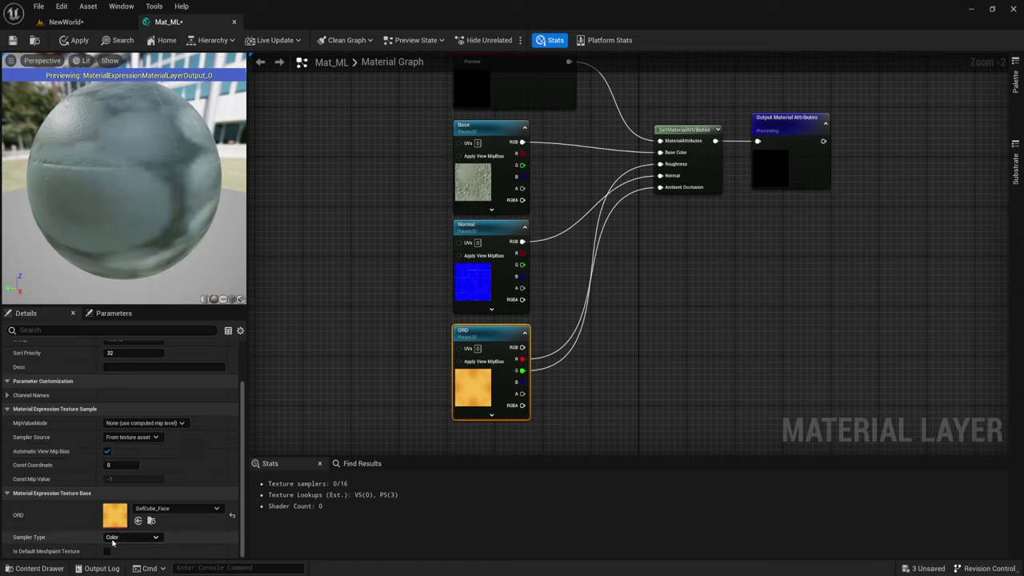
left_click(144, 540)
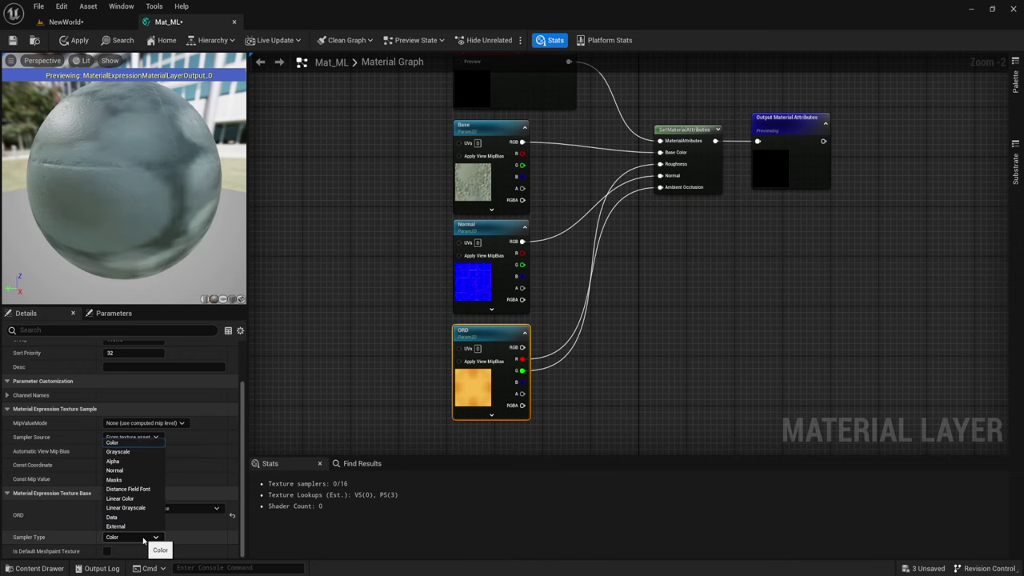
left_click(122, 498)
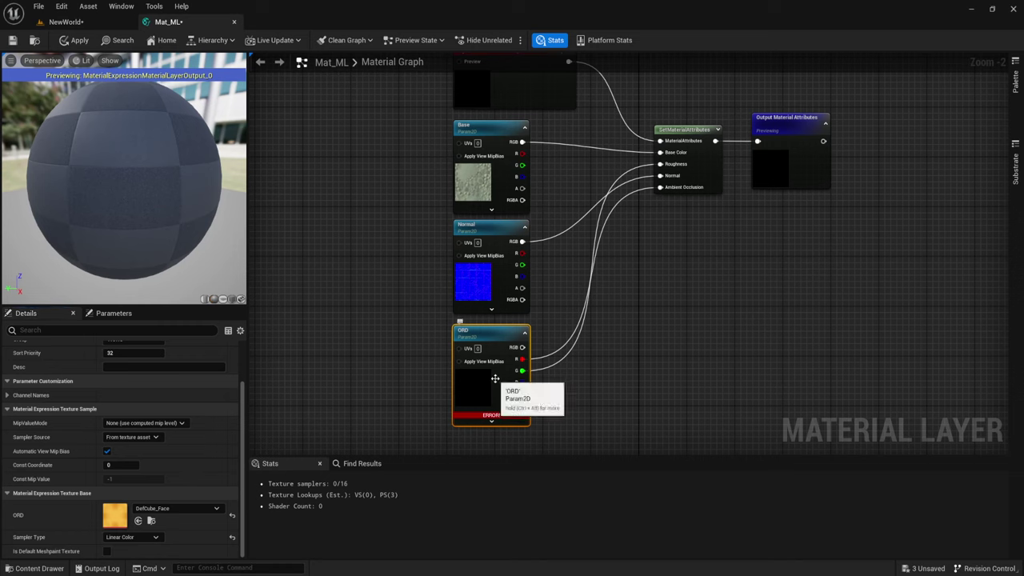
left_click(184, 508)
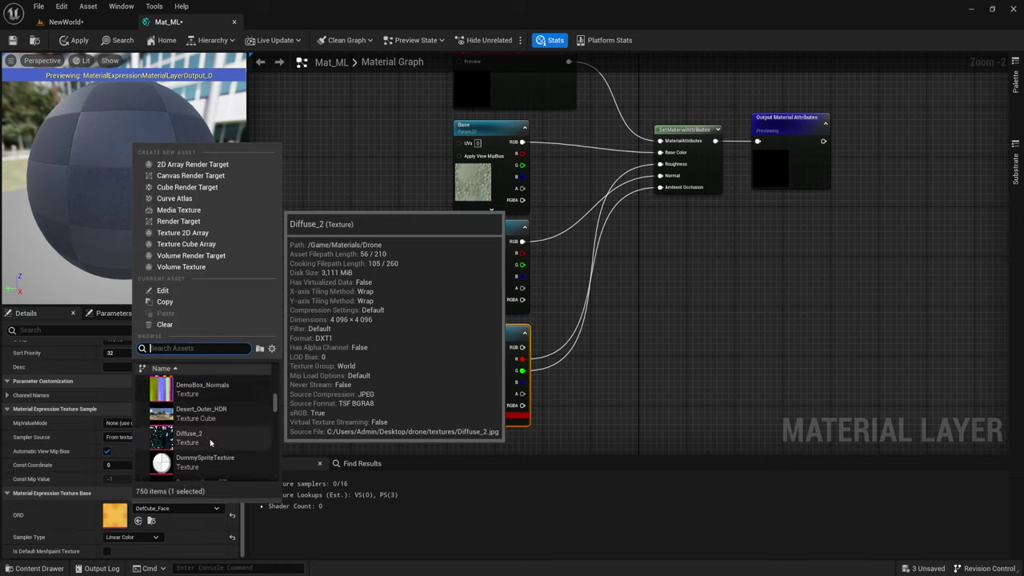
scroll(211, 442, "down", 5)
left_click(108, 539)
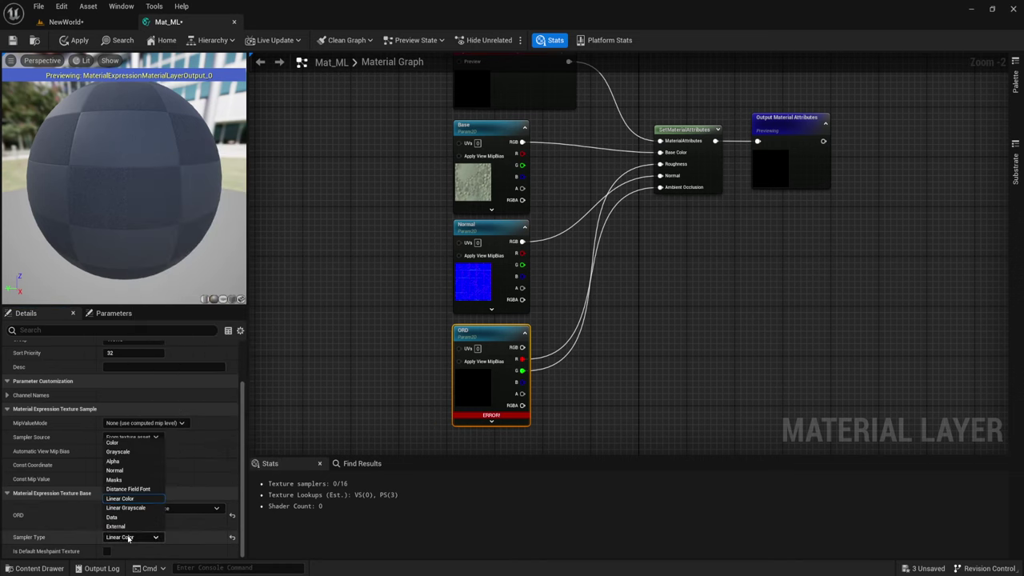
left_click(123, 443)
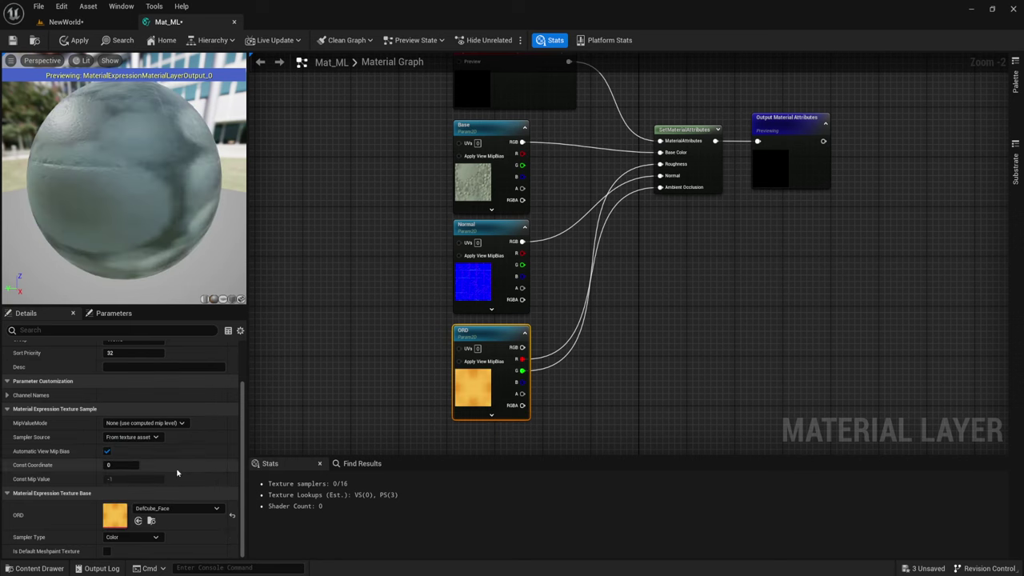
left_click(604, 351)
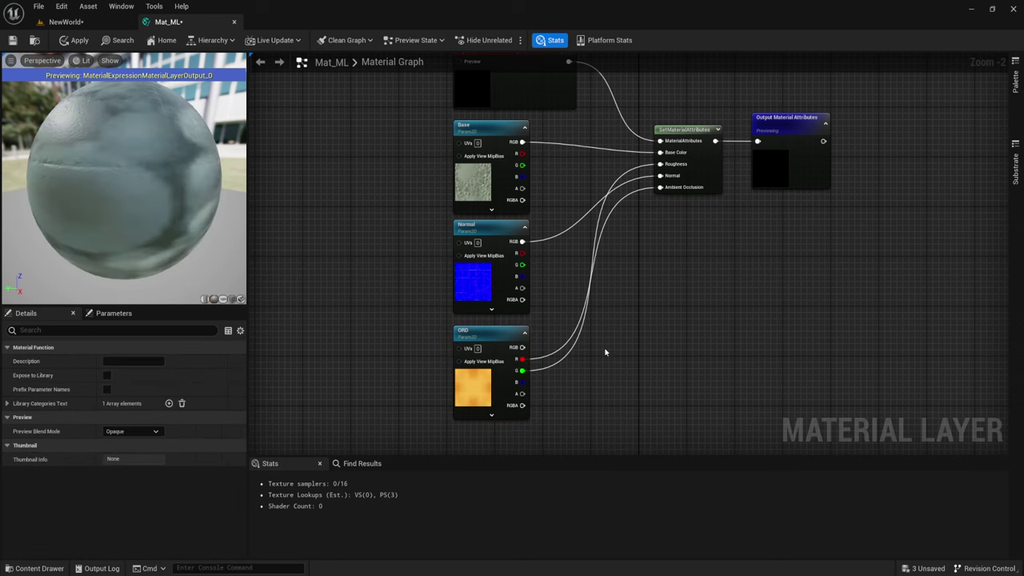
Apply and save the Mat_ML layer, then close its editor
left_click(75, 40)
left_click(12, 40)
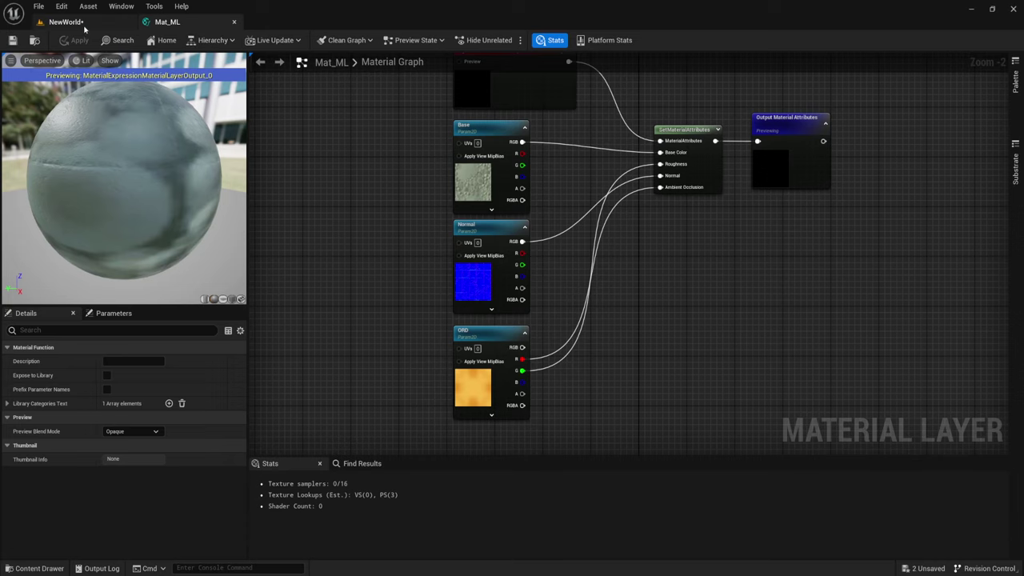
right_click_drag(601, 224, 598, 251)
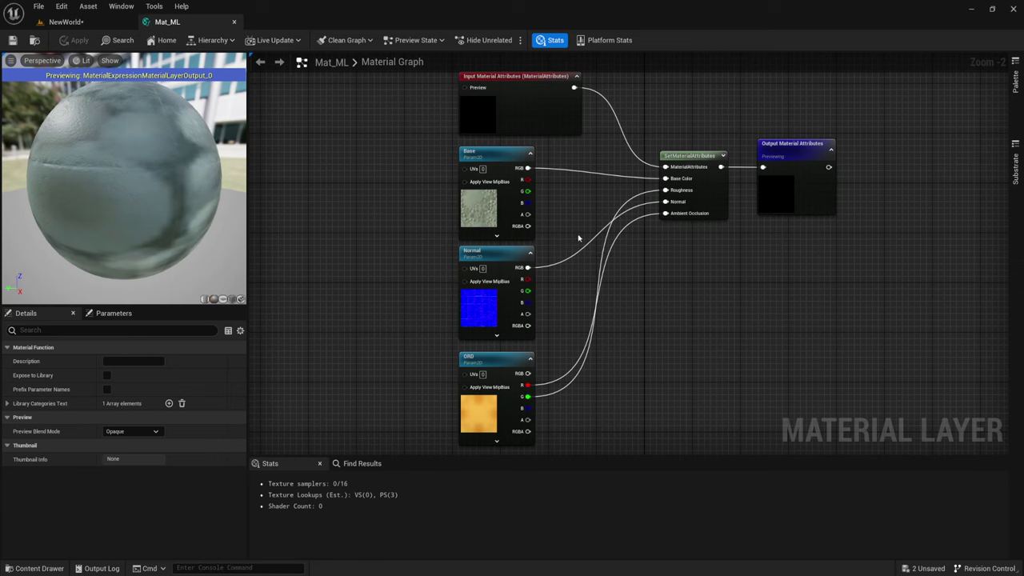
left_click(233, 22)
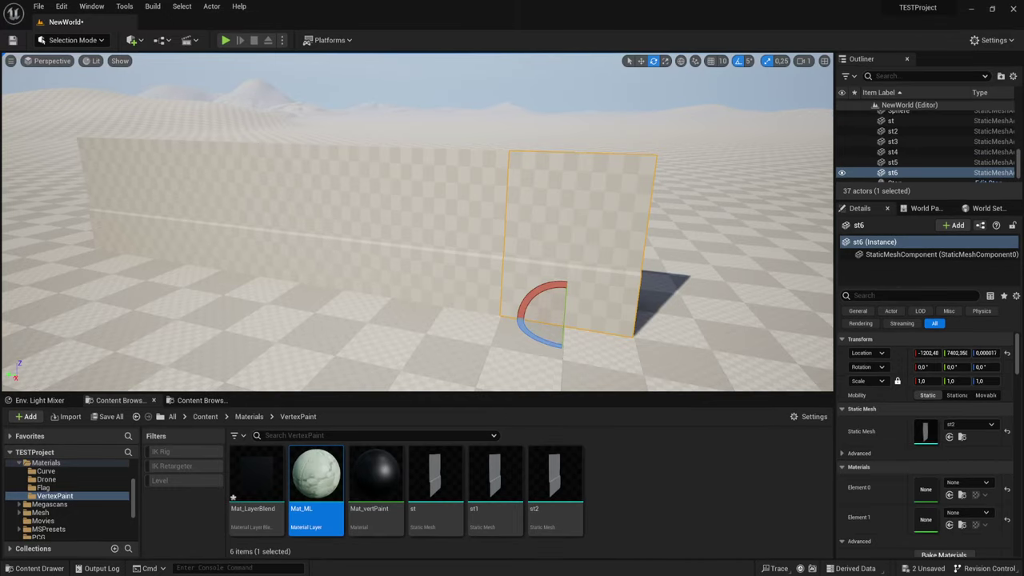
Open Mat_LayerBlend and spread its layer, blend and output nodes to free graph space
double_click(258, 468)
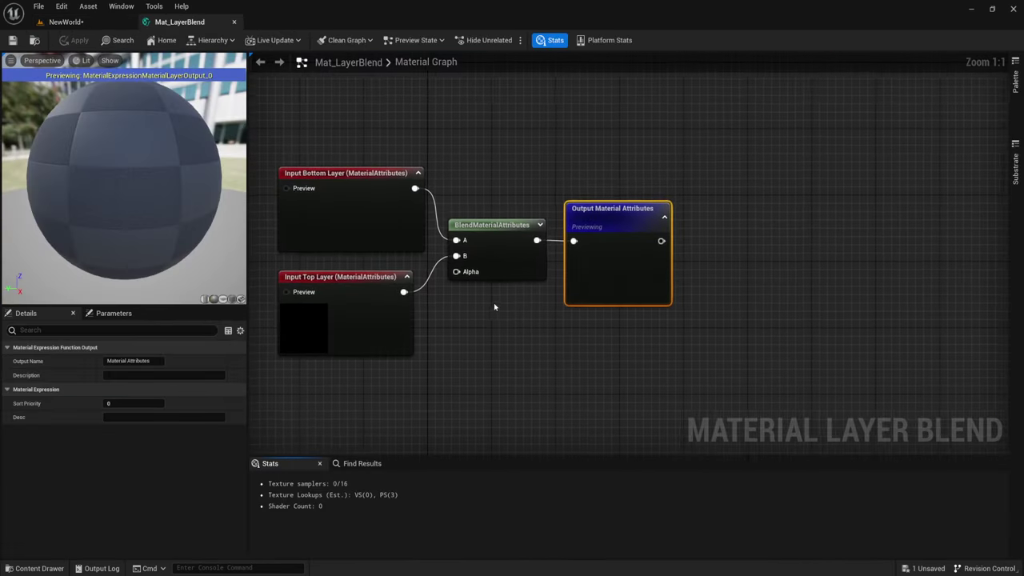
right_click_drag(552, 267, 665, 244)
scroll(665, 244, "down", 1)
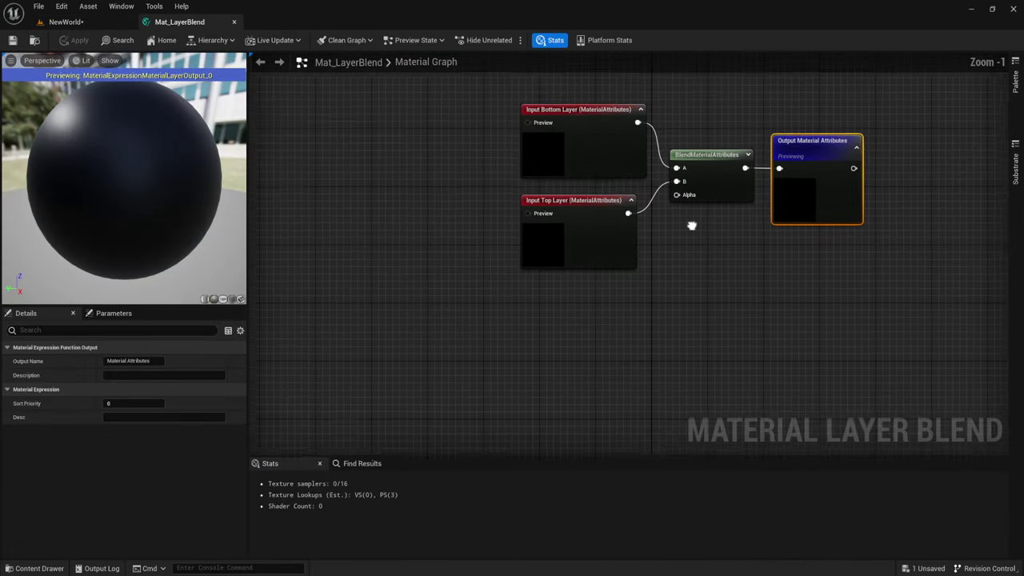
mouse_move(541, 339)
left_mouse_down()
mouse_move(565, 156)
mouse_move(519, 108)
left_mouse_up()
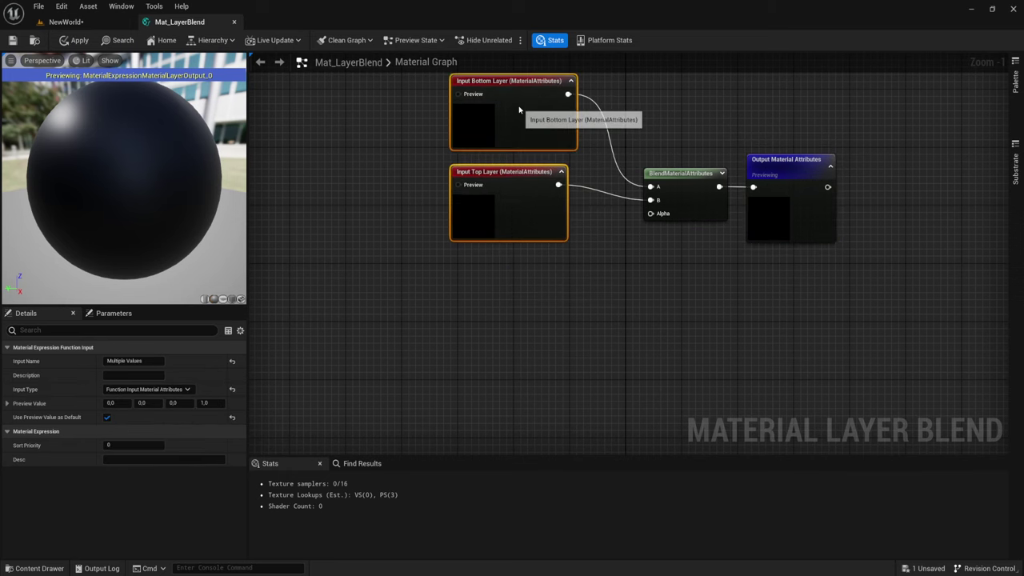
right_click_drag(671, 278, 728, 287)
left_click_drag(697, 261, 895, 160)
left_click_drag(830, 179, 914, 235)
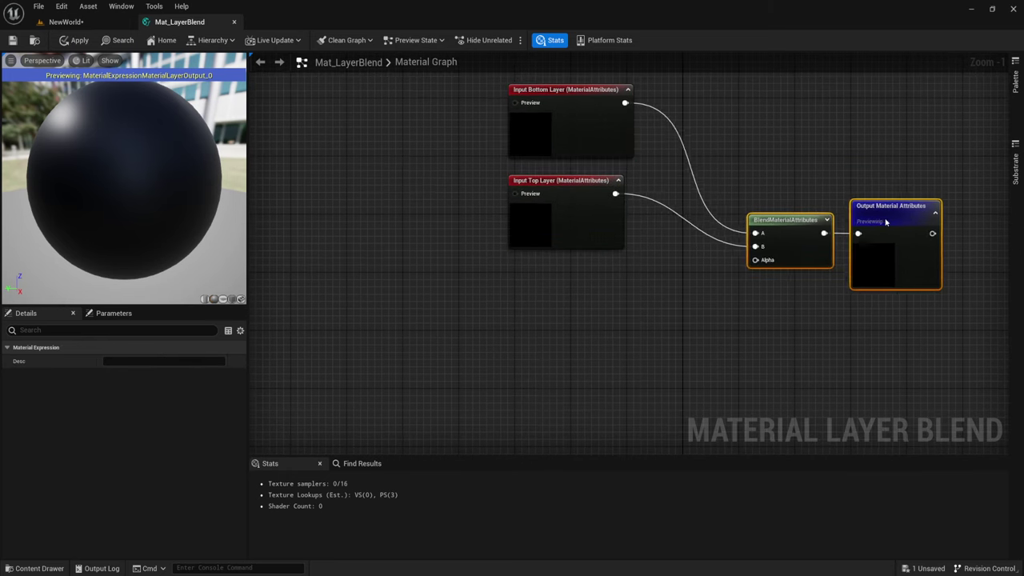
right_click_drag(707, 371, 682, 287)
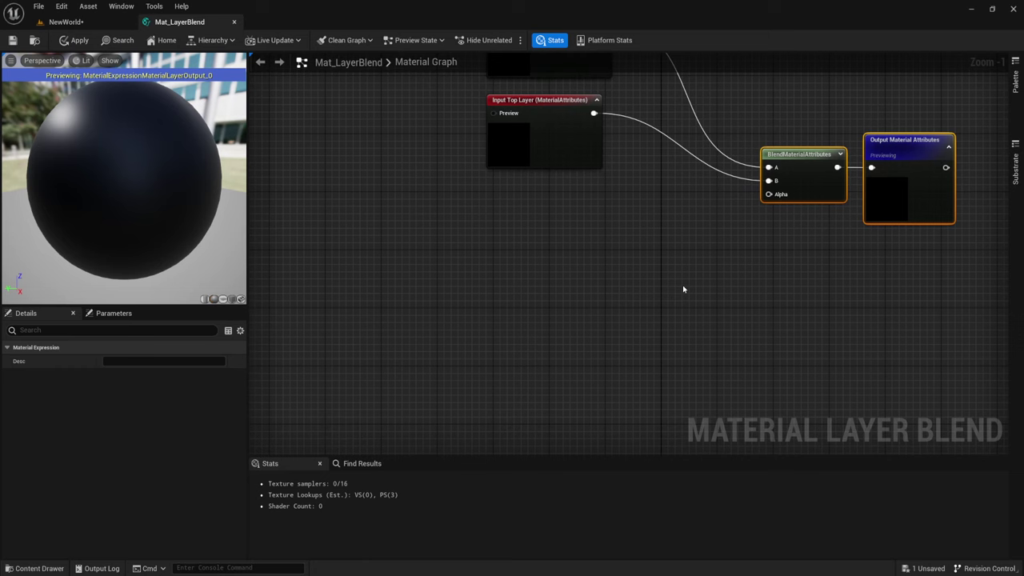
right_click_drag(426, 260, 451, 258)
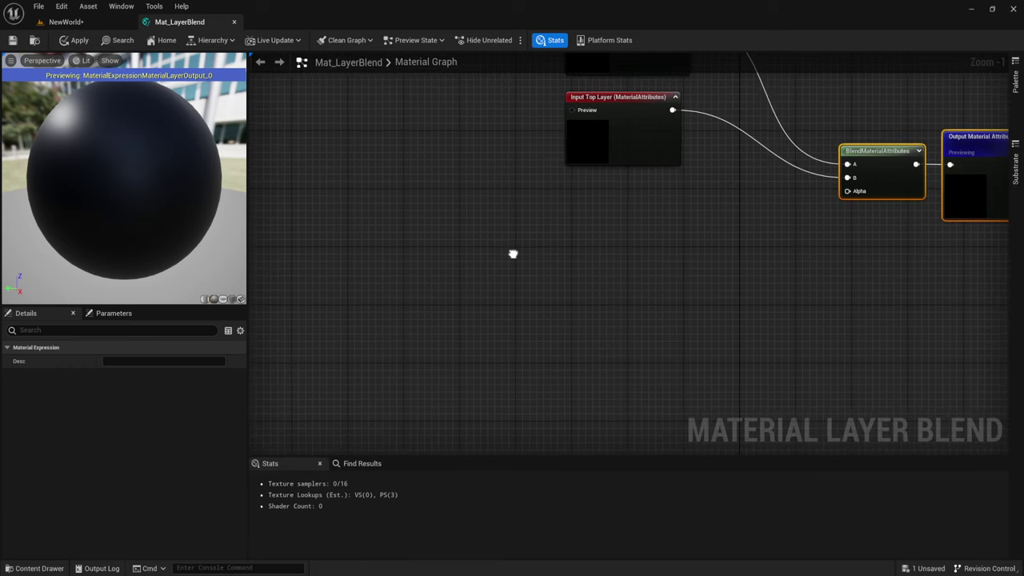
Add a Vertex Color node feeding a new Append node, with alpha wired into Append B
right_click(356, 222)
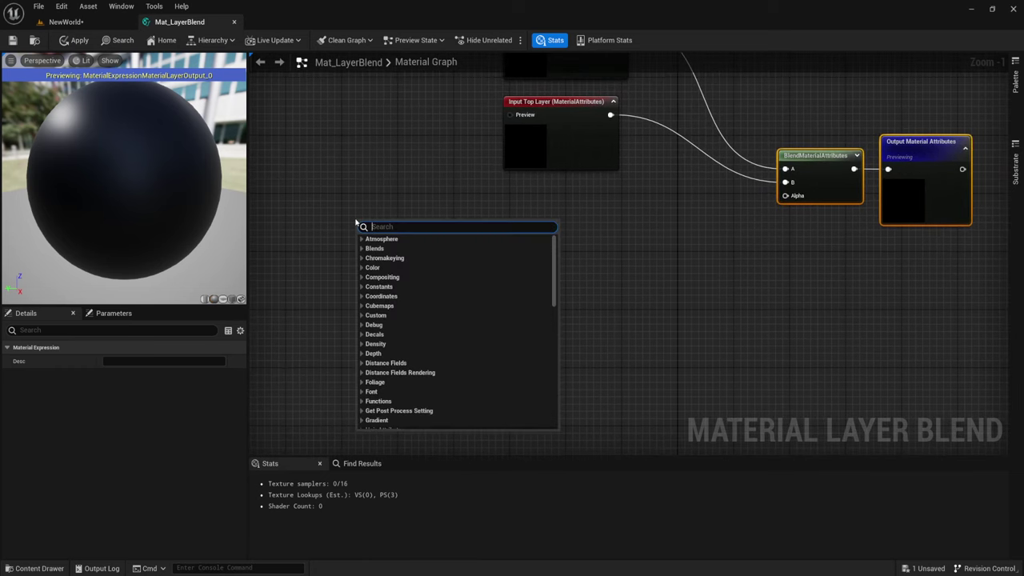
type("ver")
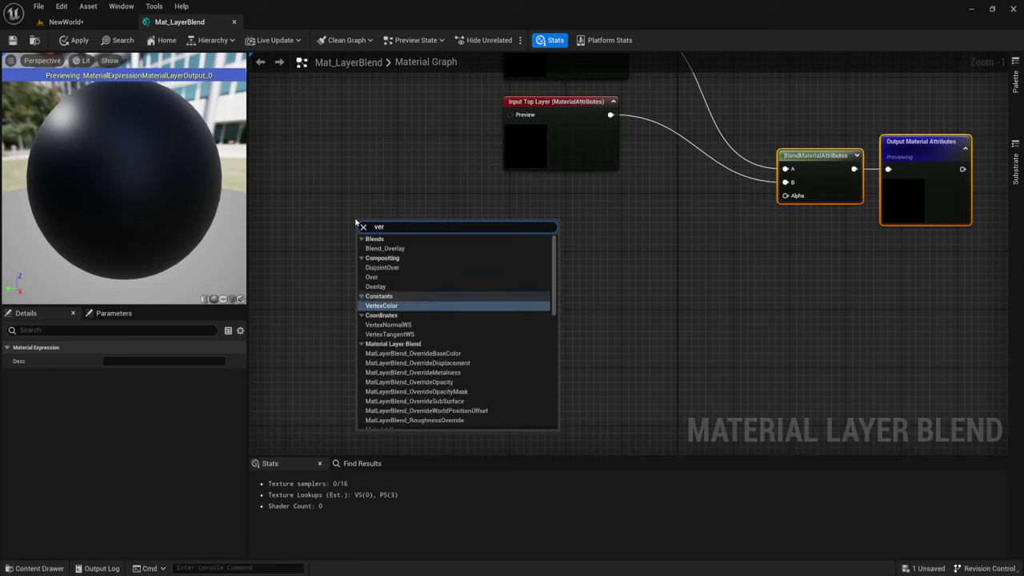
key("Return")
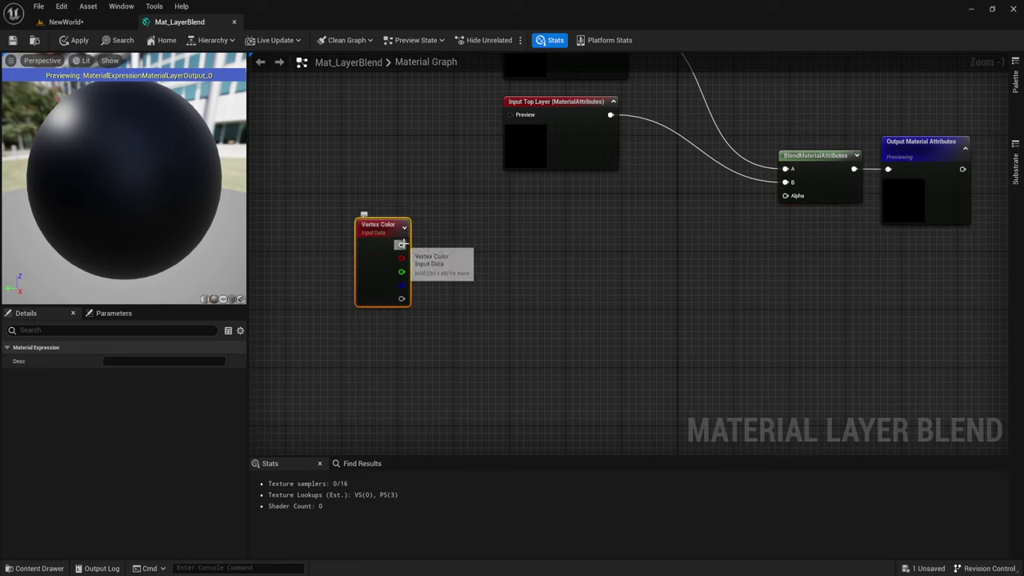
left_click_drag(401, 244, 448, 248)
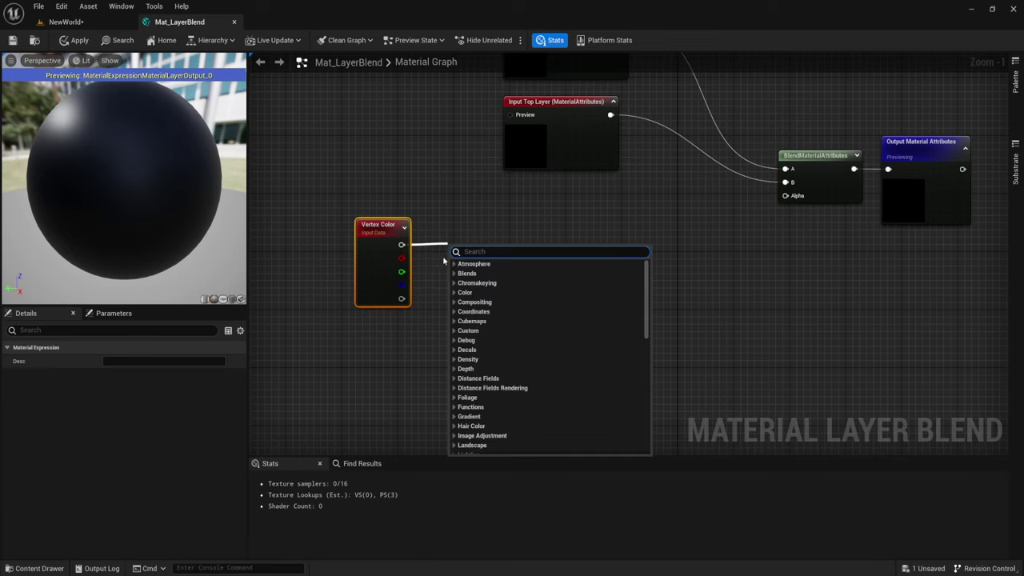
type("appe")
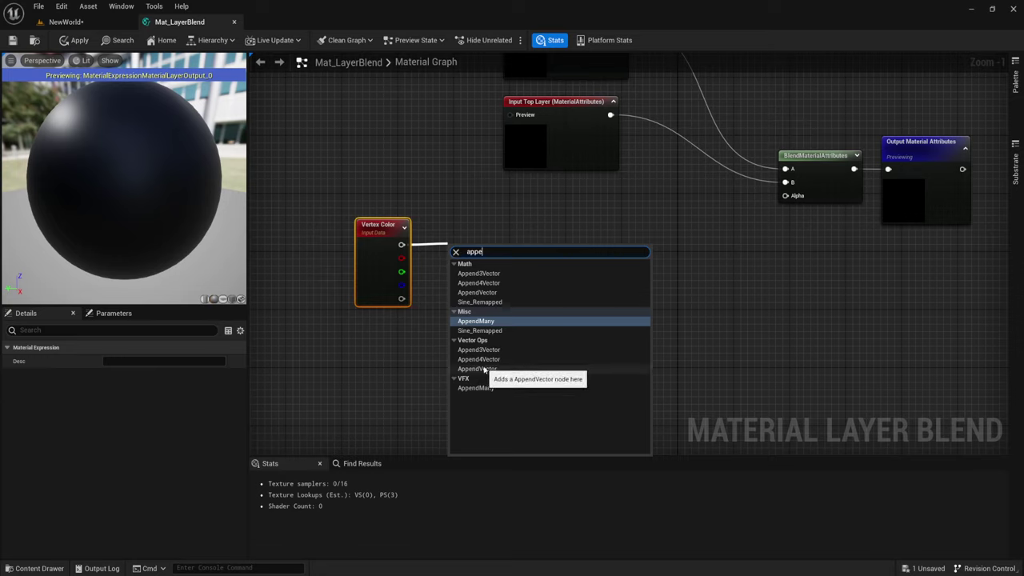
left_click(484, 368)
left_click_drag(467, 251, 472, 238)
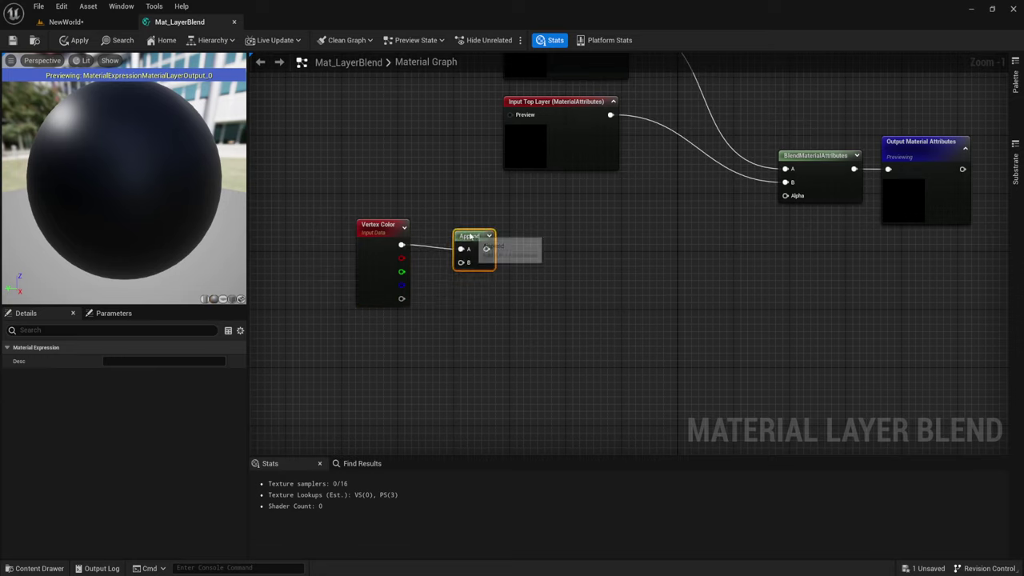
mouse_move(400, 302)
left_mouse_down()
mouse_move(461, 262)
mouse_move(450, 224)
left_mouse_up()
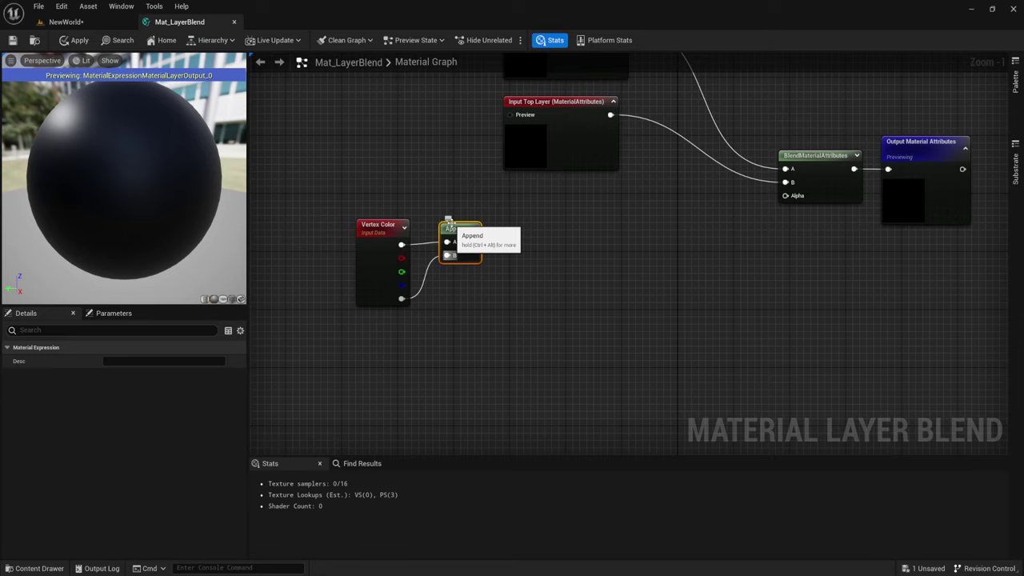
mouse_move(472, 242)
left_mouse_down()
mouse_move(570, 228)
mouse_move(526, 243)
left_mouse_up()
left_click(524, 244)
right_click_drag(493, 244, 459, 244)
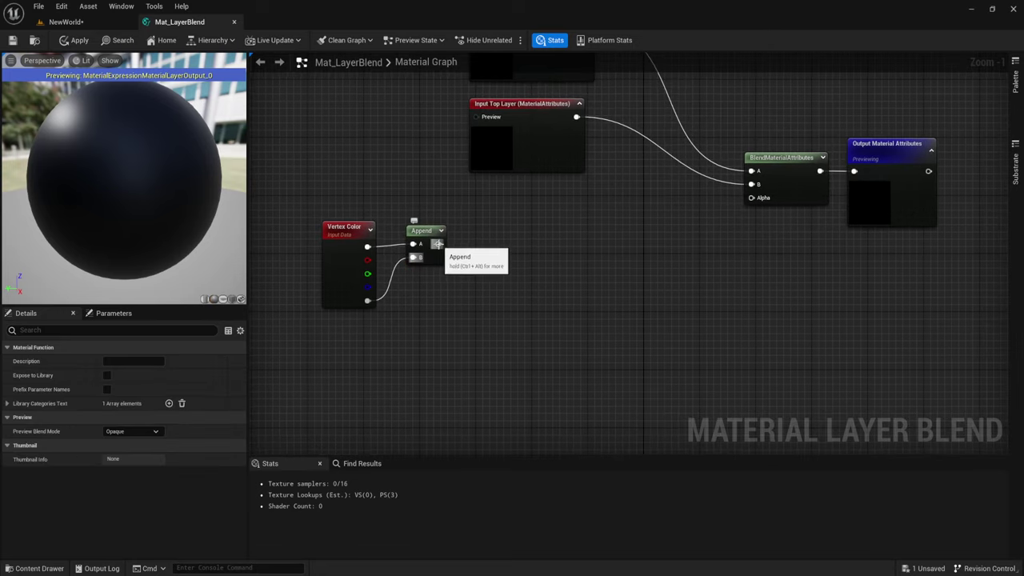
left_click_drag(437, 244, 493, 241)
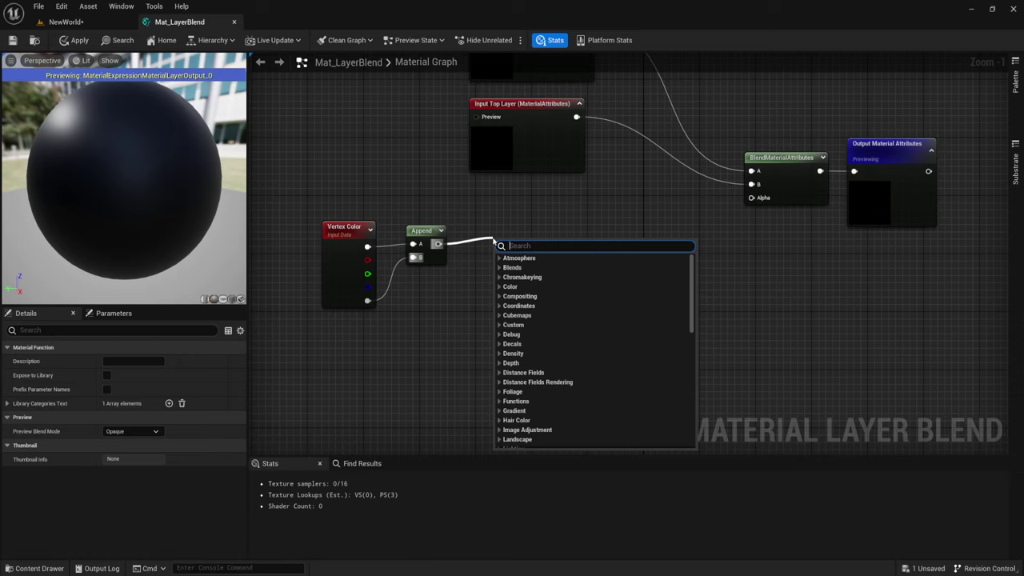
Add a ChannelMaskParameter fed by the Append output and name it ColorChanel
type("cha")
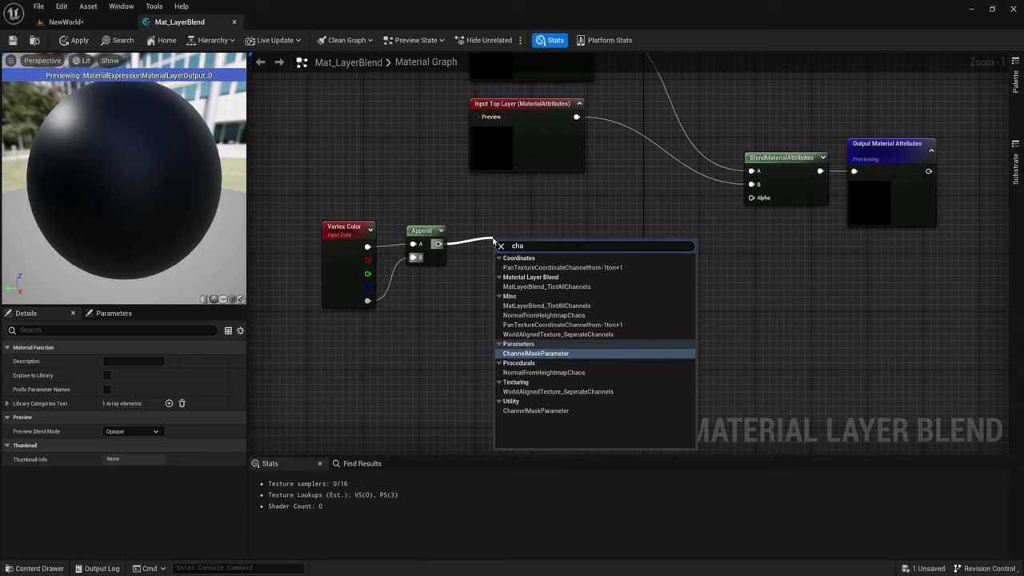
type("n")
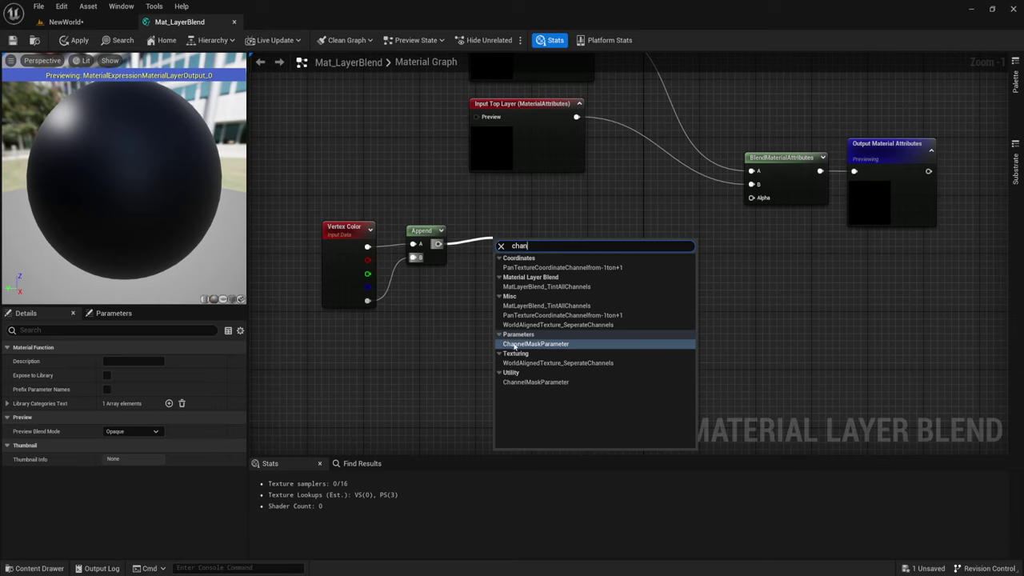
left_click(524, 344)
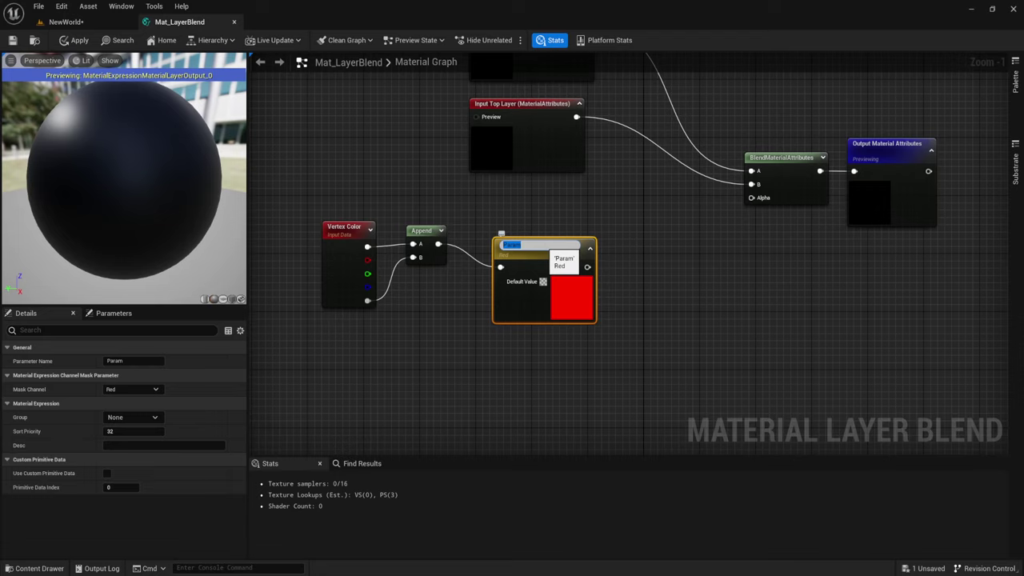
type("ColorChanel")
key("Return")
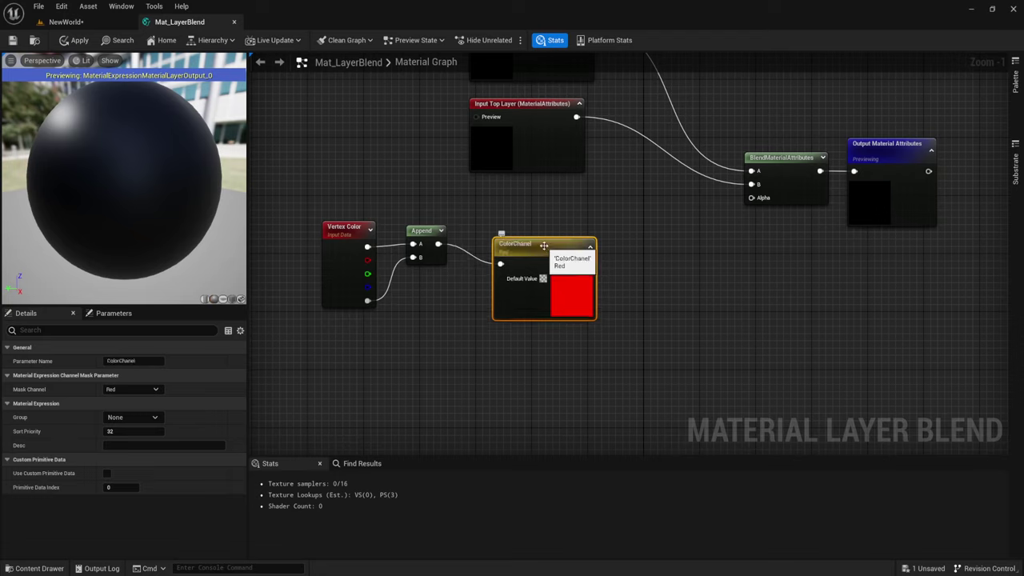
Rearrange the Vertex Color, Append and ColorChanel nodes, leaving room after ColorChanel
left_click_drag(544, 246, 514, 226)
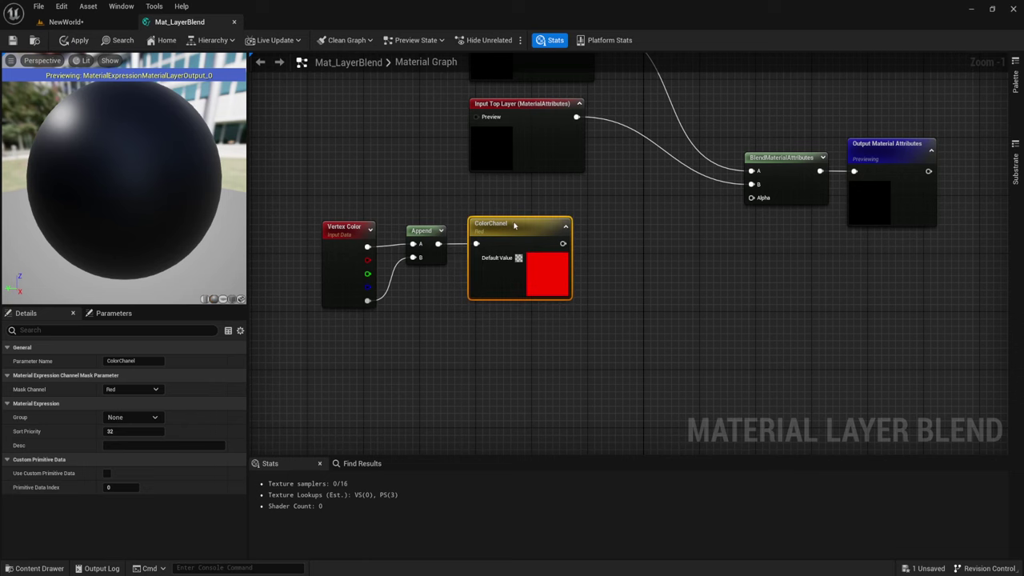
right_click_drag(629, 289, 536, 243)
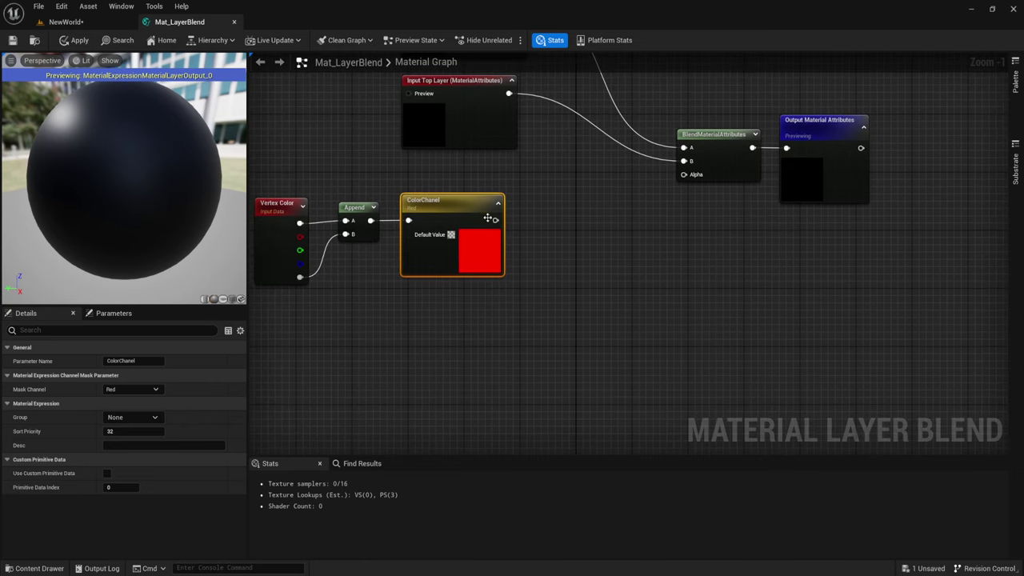
mouse_move(495, 220)
left_mouse_down()
mouse_move(606, 246)
mouse_move(608, 231)
left_mouse_up()
left_click(592, 213)
right_click_drag(594, 267, 687, 250)
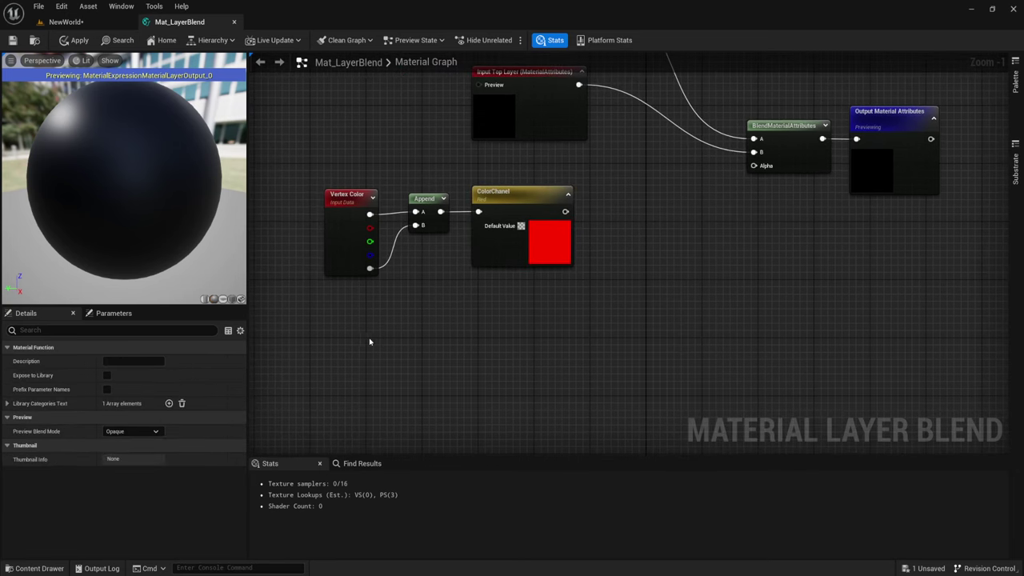
left_click_drag(350, 331, 594, 177)
left_click_drag(515, 206, 556, 242)
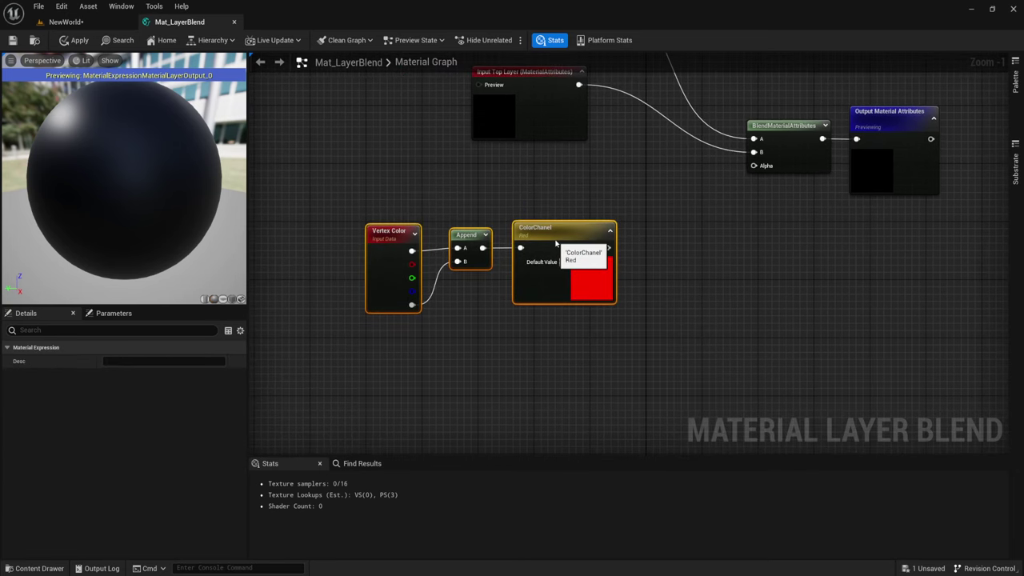
mouse_move(765, 286)
right_mouse_down()
mouse_move(534, 255)
mouse_move(525, 233)
right_mouse_up()
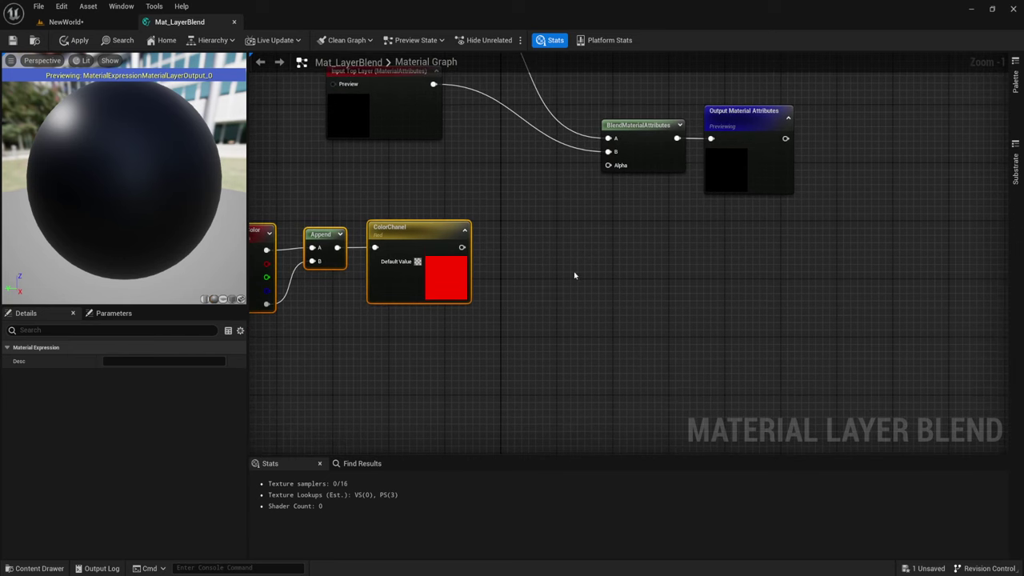
mouse_move(573, 271)
right_mouse_down()
mouse_move(547, 281)
mouse_move(559, 271)
mouse_move(544, 252)
right_mouse_up()
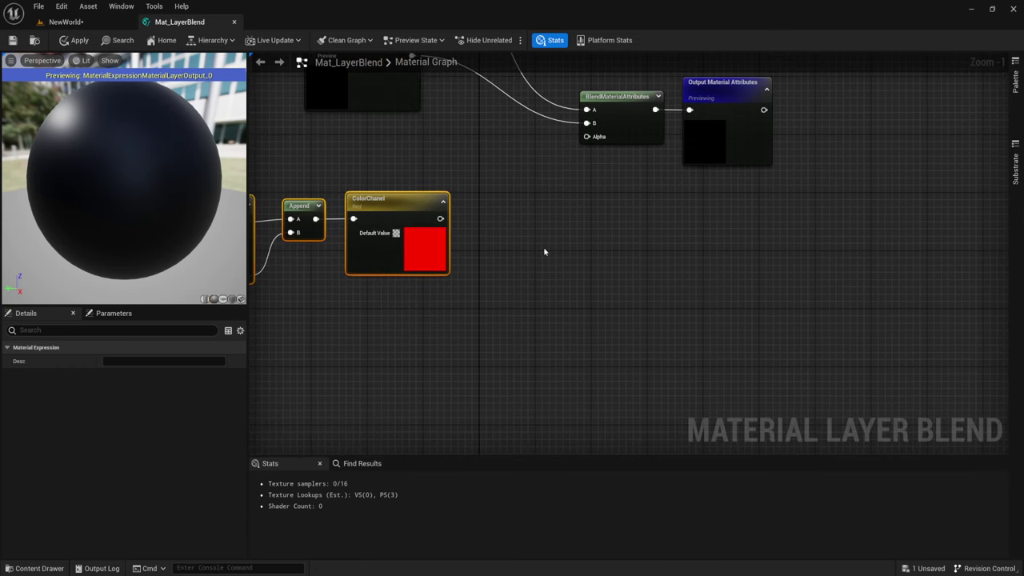
Add a static switch parameter named VertexPaint fed by ColorChanel into its True input
left_click_drag(442, 216, 576, 215)
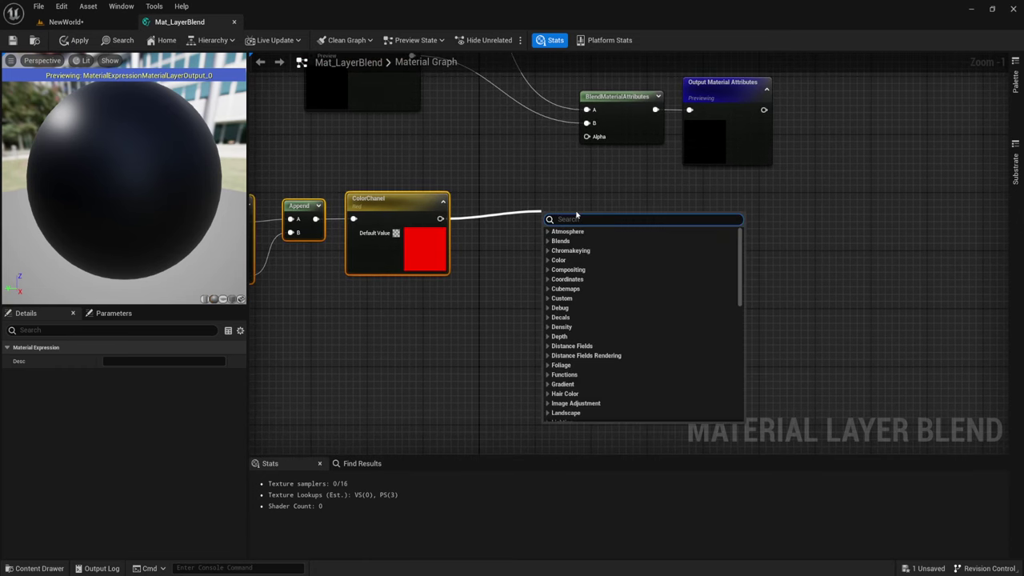
type("ver")
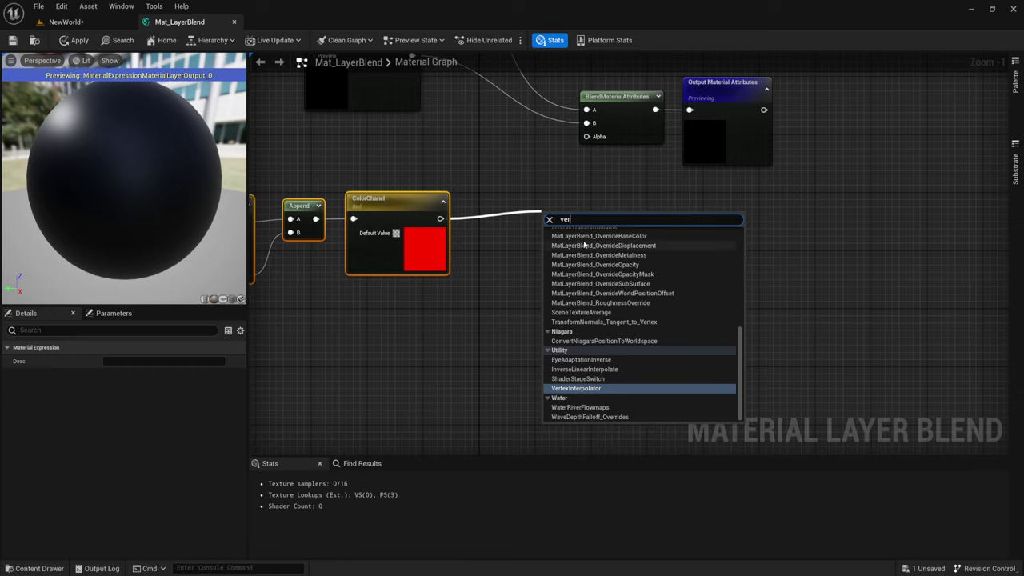
key("BackSpace")
key("BackSpace")
key("BackSpace")
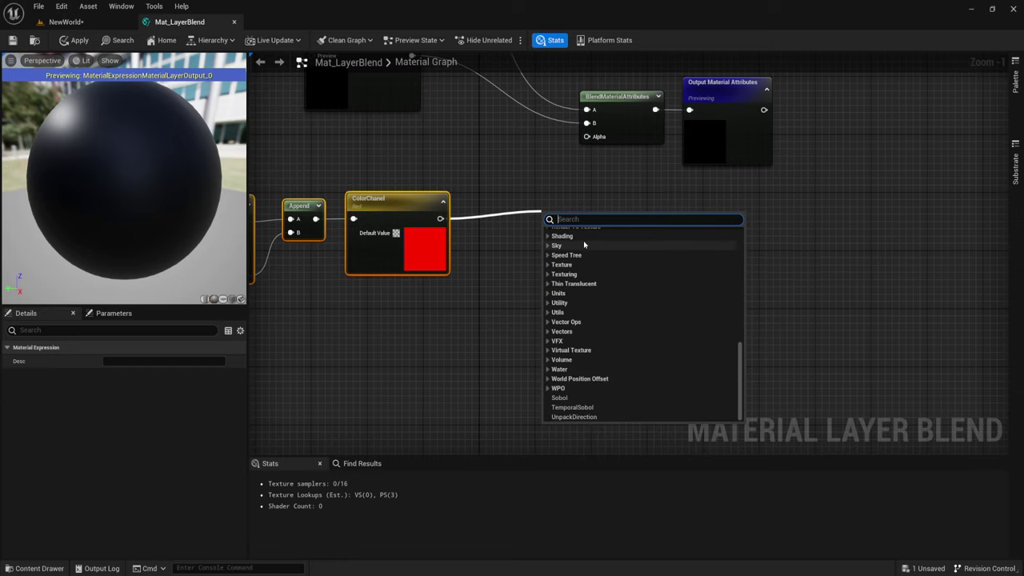
type("swit")
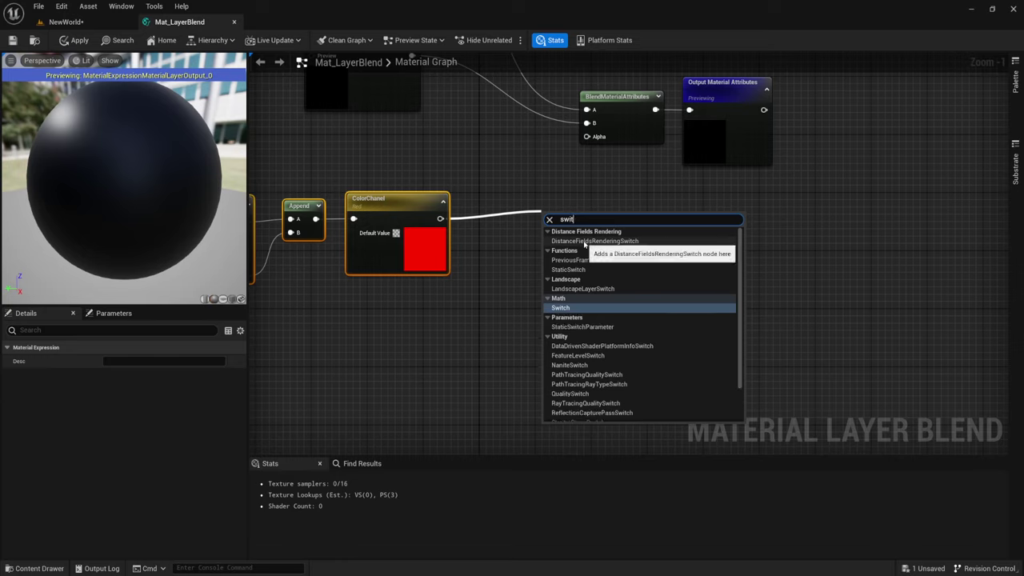
left_click(582, 327)
type("VertexPaint")
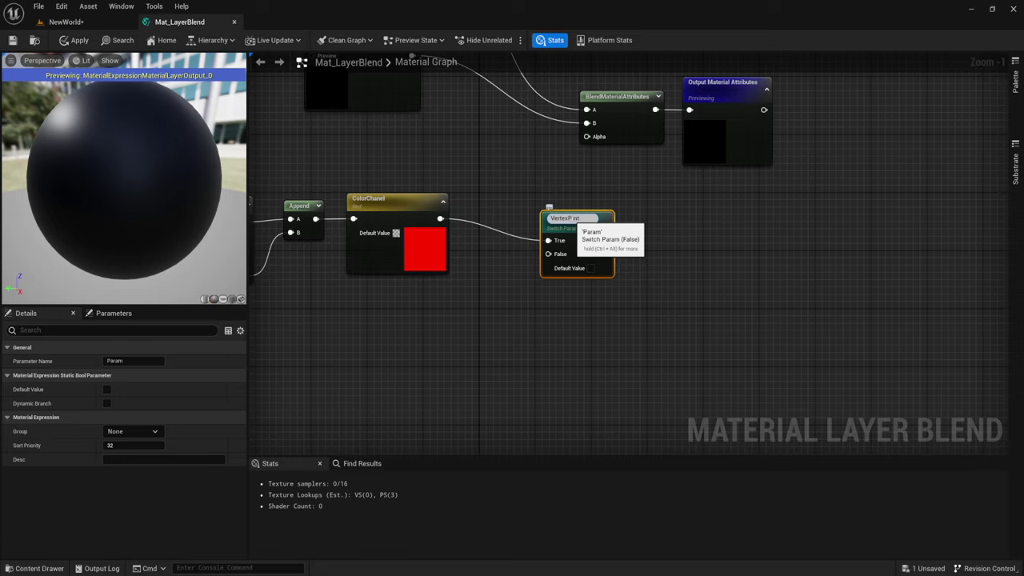
left_click(688, 248)
left_click_drag(596, 219, 609, 200)
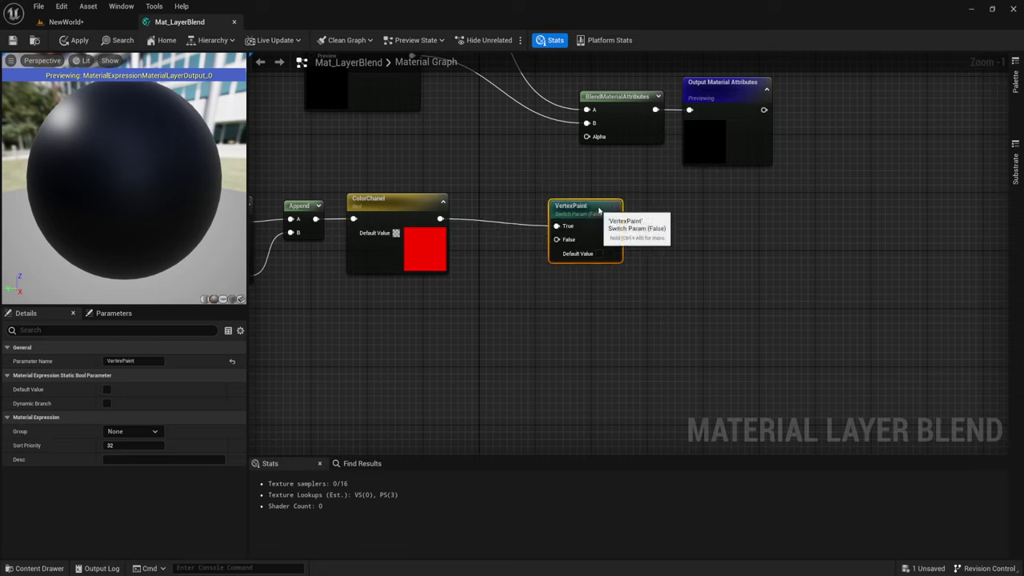
right_click_drag(454, 348, 643, 336)
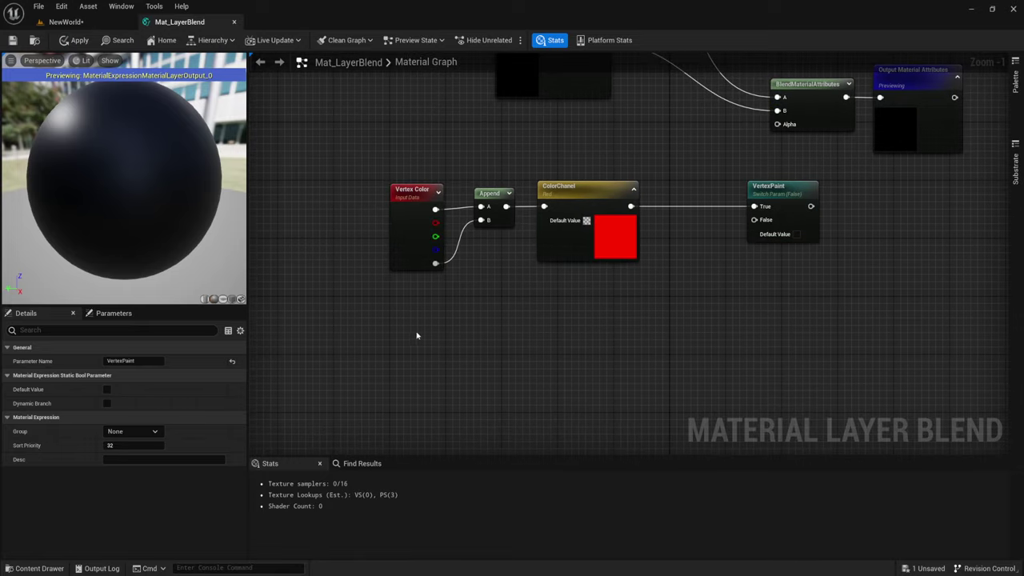
left_click_drag(416, 336, 644, 178)
right_click_drag(688, 314, 535, 314)
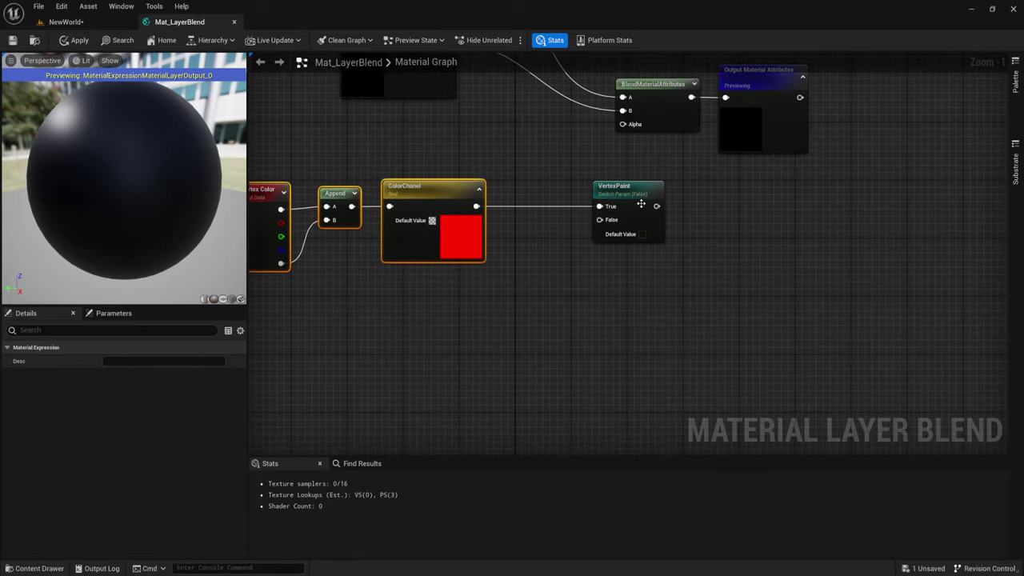
Wire a Constant with value 1 into VertexPaint's False input
left_click(512, 287)
left_click_drag(562, 306, 599, 219)
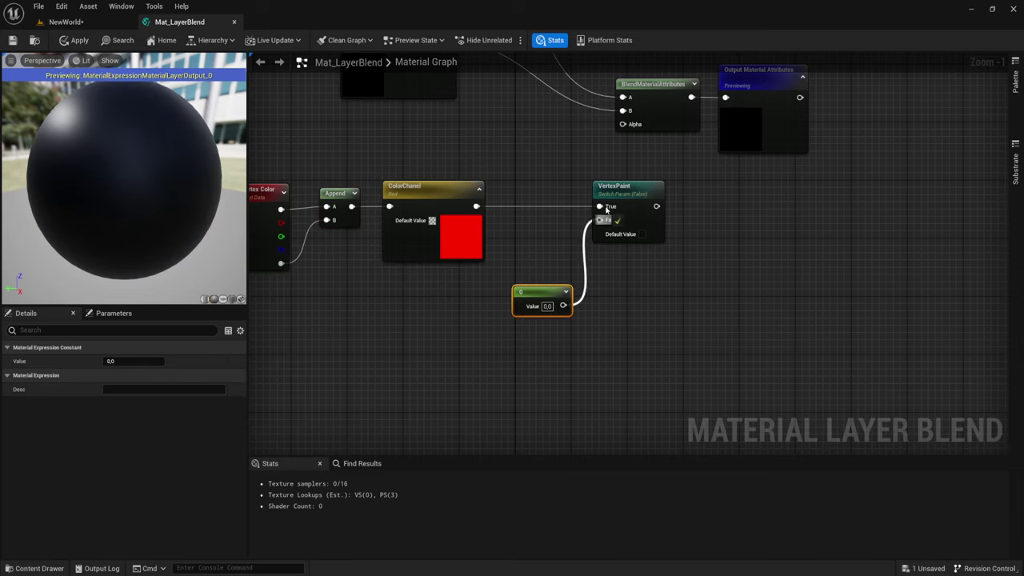
left_click(547, 306)
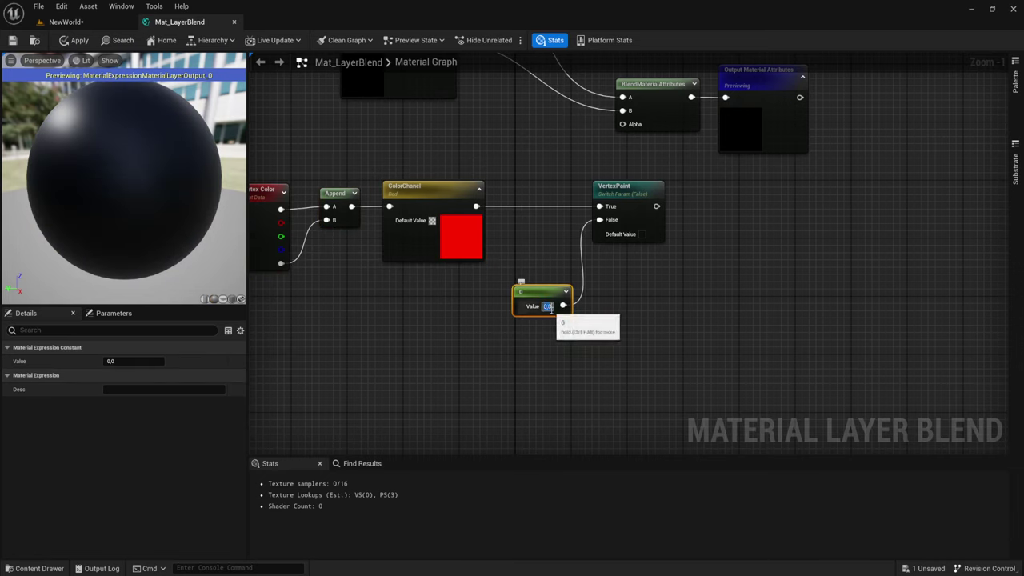
type("1")
left_click(590, 345)
mouse_move(533, 291)
left_mouse_down()
mouse_move(514, 273)
mouse_move(530, 309)
left_mouse_up()
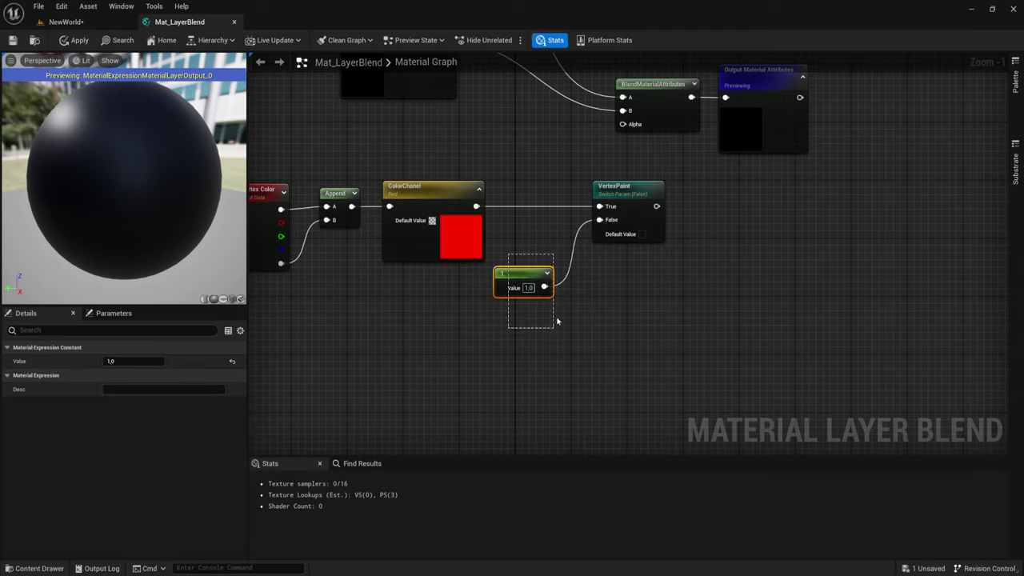
right_click(520, 280)
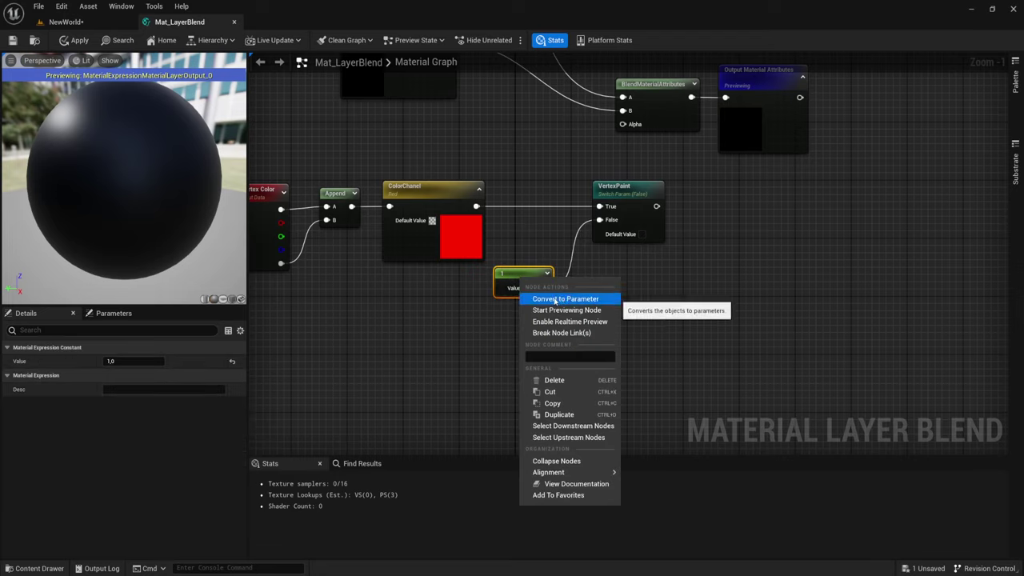
left_click(695, 289)
Connect VertexPaint's output to the blend's Alpha, then apply and save Mat_LayerBlend
right_click_drag(695, 290, 640, 307)
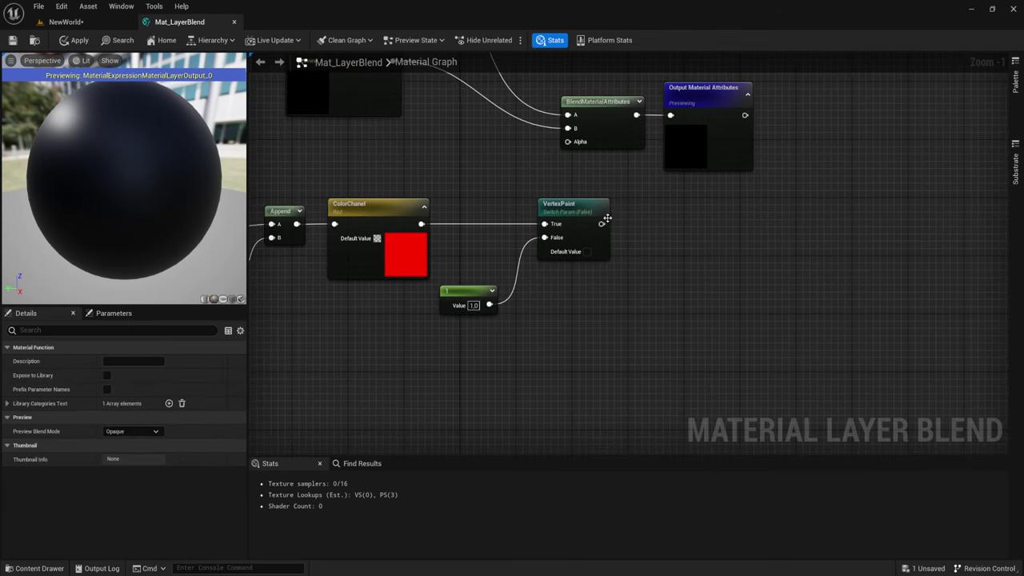
left_click_drag(601, 224, 568, 142)
right_click_drag(618, 241, 711, 275)
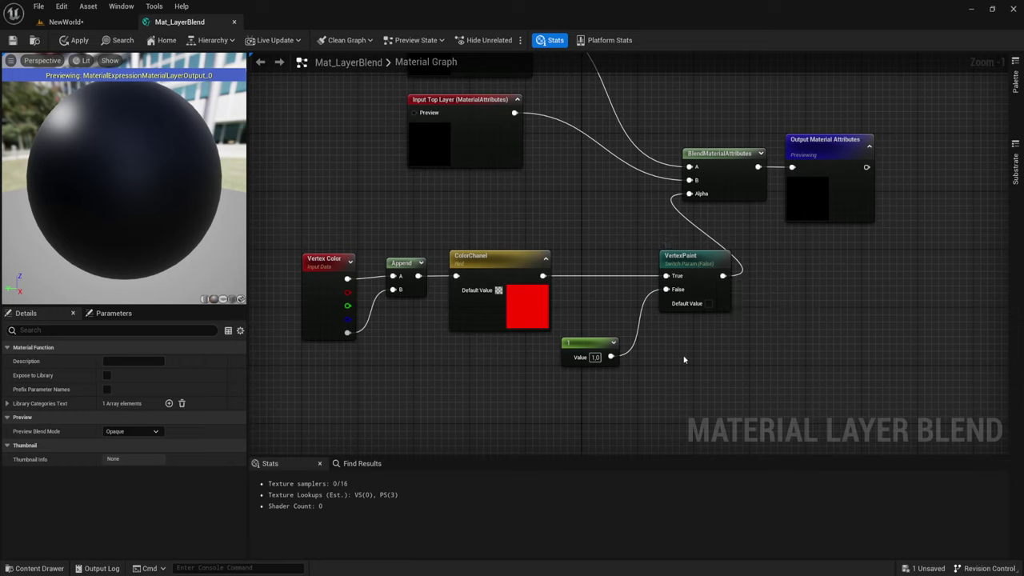
left_click(74, 40)
left_click(12, 40)
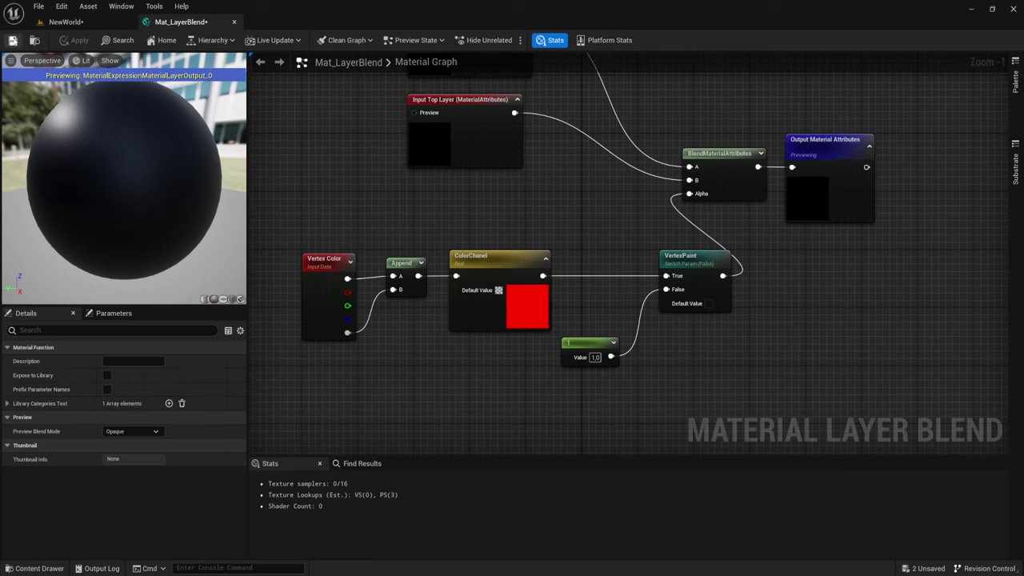
Close the material editor and assign Mat_vertPaint to both material slots of the six walls
left_click(234, 21)
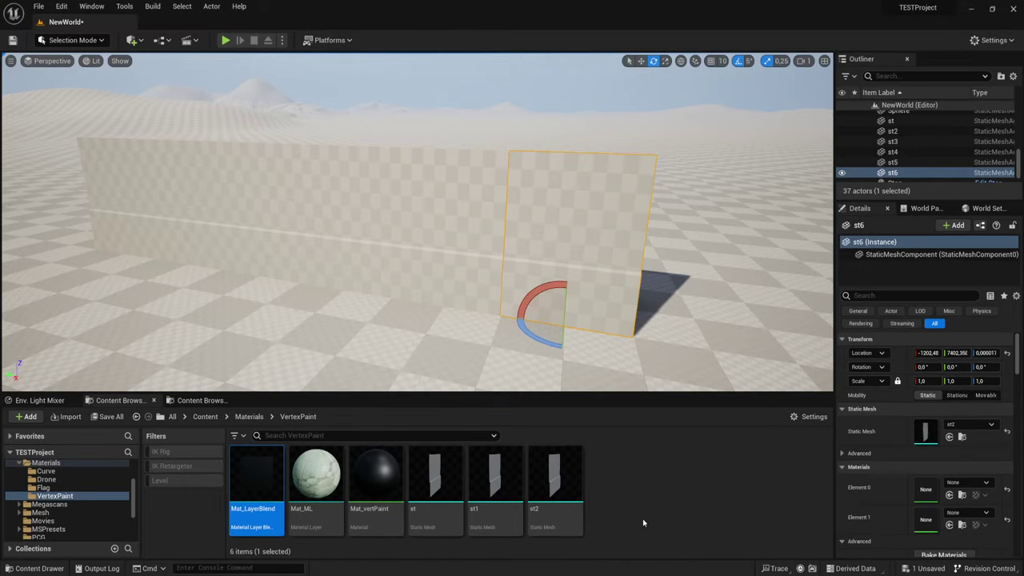
right_click_drag(512, 240, 448, 240)
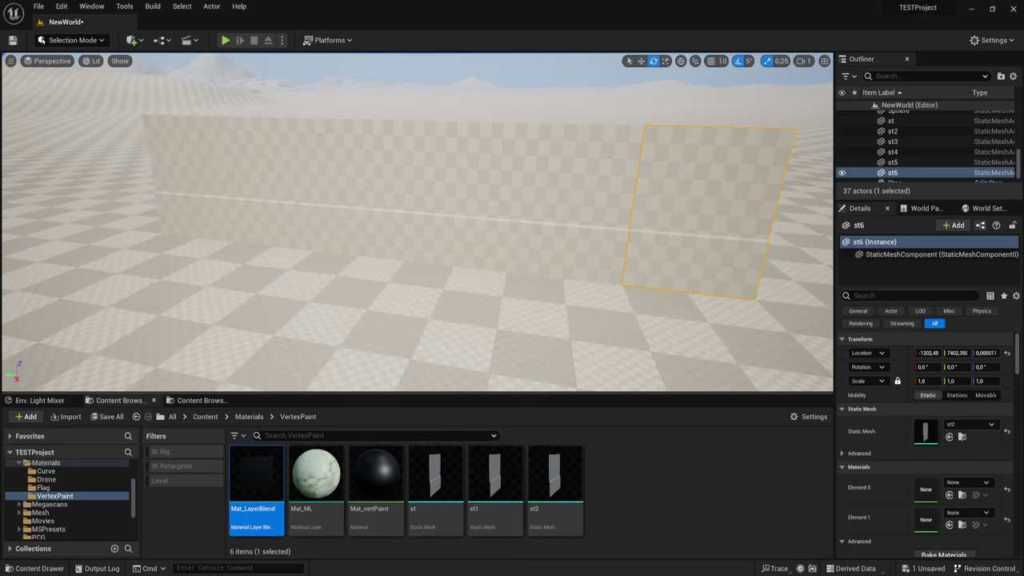
left_click(377, 477)
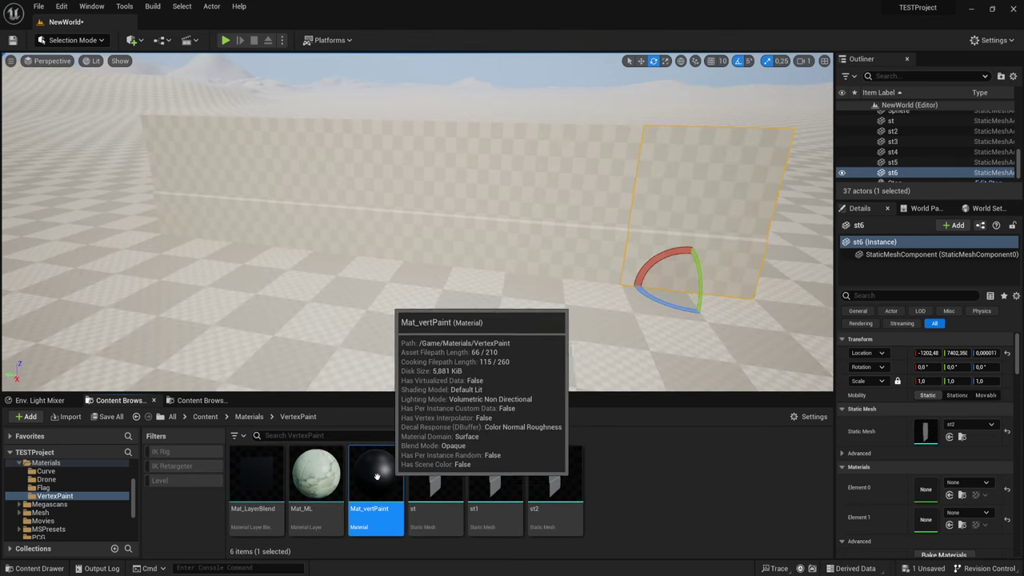
key("shift+Up")
key("shift+Up")
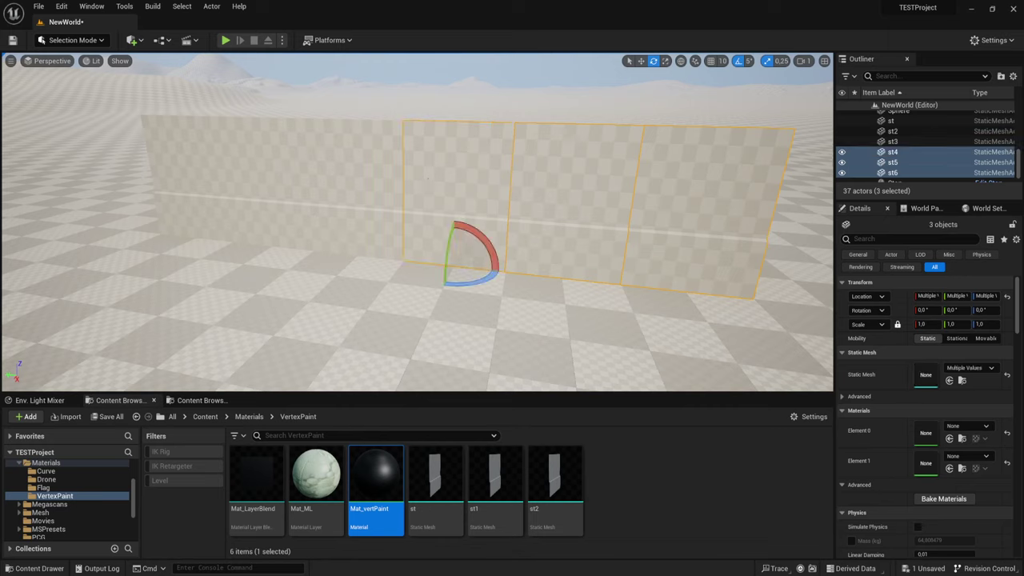
key("shift+Up")
key("shift+Up")
key("shift+Up")
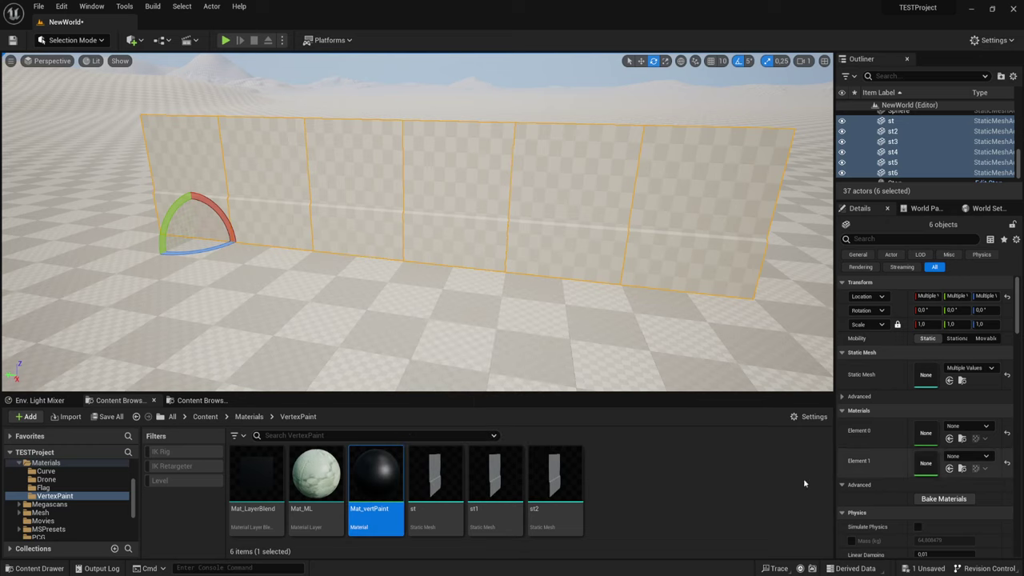
mouse_move(384, 470)
left_click_drag(384, 470, 926, 433)
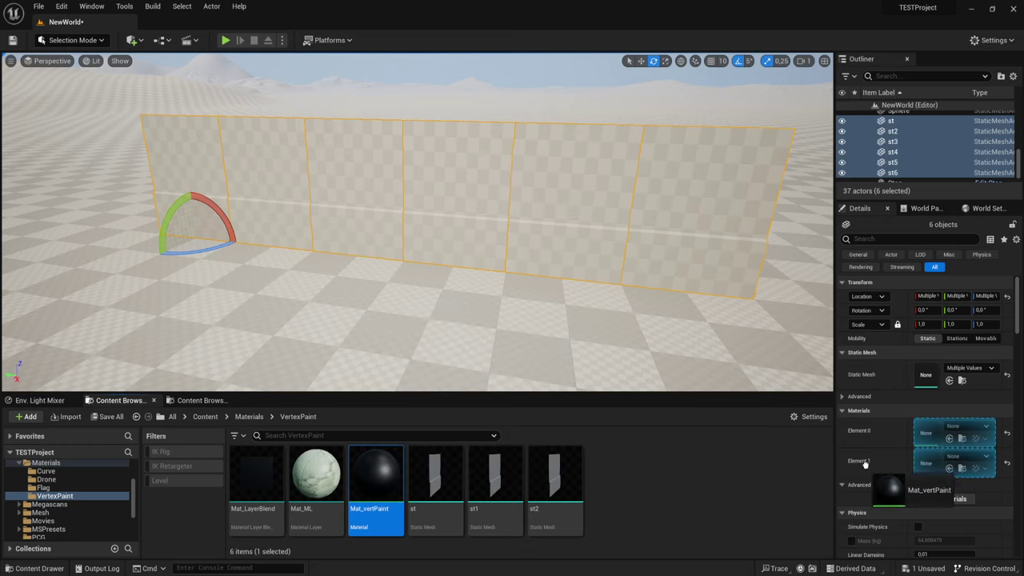
left_click_drag(380, 478, 926, 462)
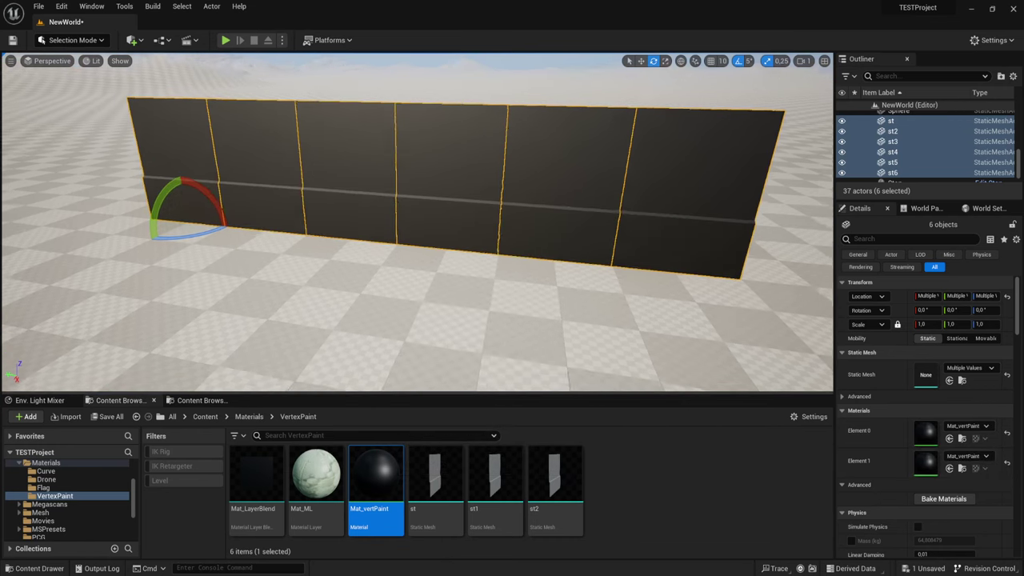
Create Mat_vertPaint_Inst from Mat_vertPaint and put it in the walls' Element 0 and Element 1
right_click(387, 472)
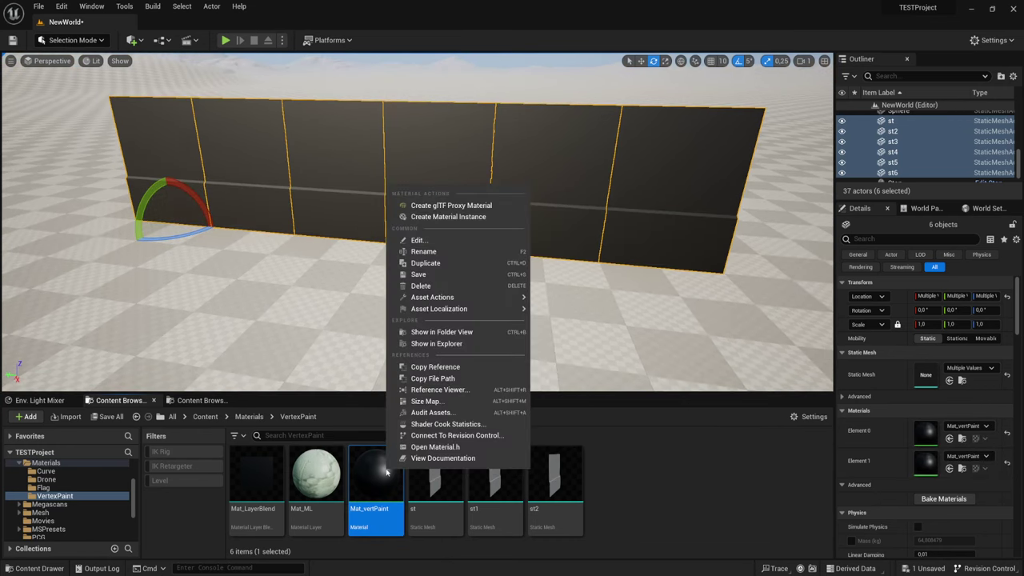
left_click(447, 217)
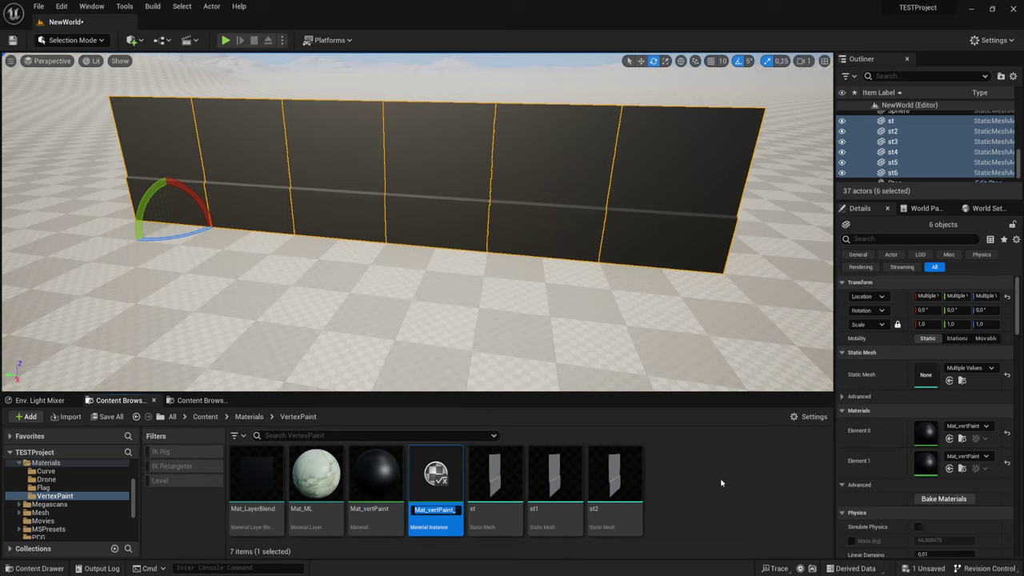
left_click_drag(454, 465, 927, 432)
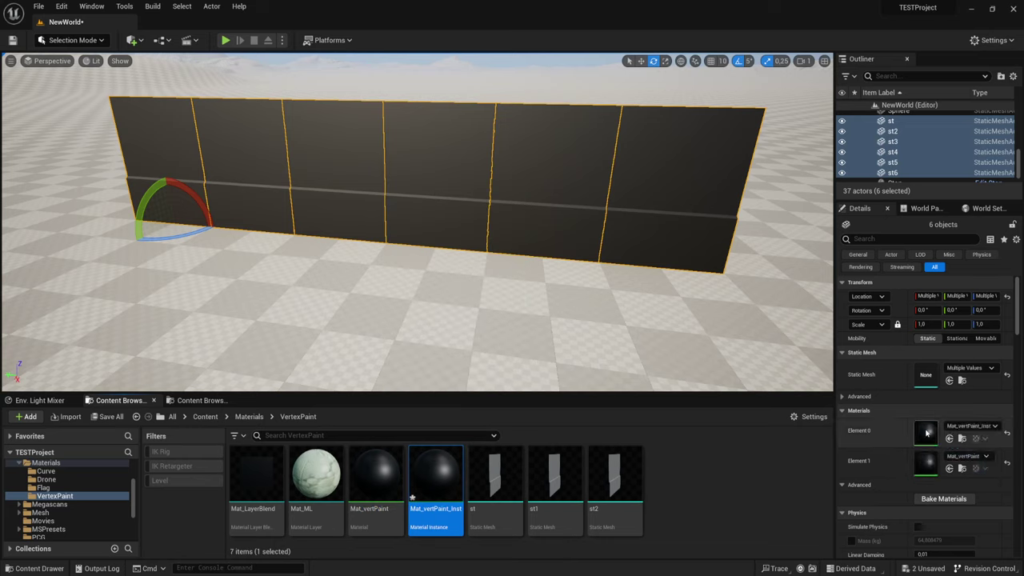
left_click_drag(436, 473, 928, 462)
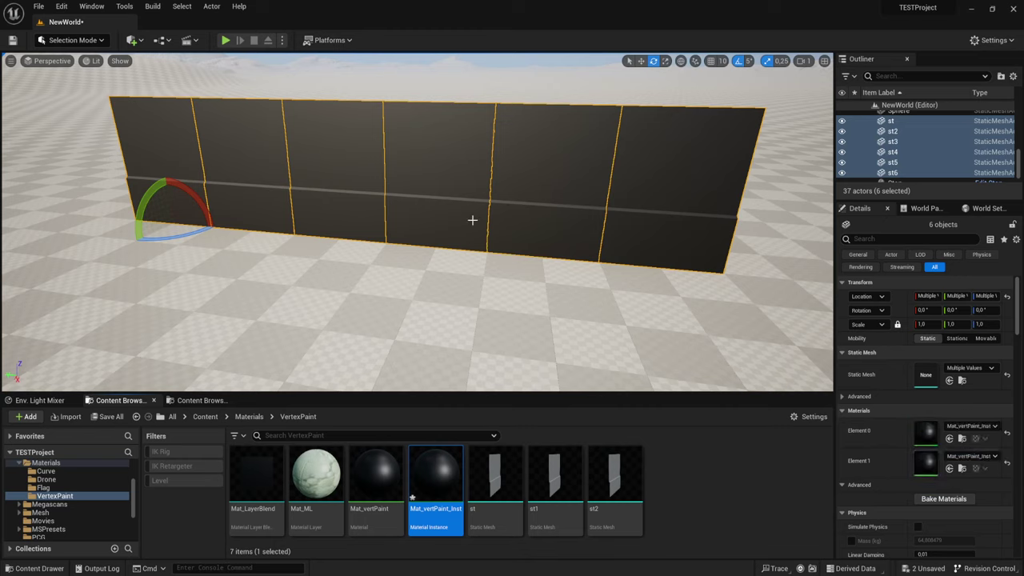
mouse_move(433, 468)
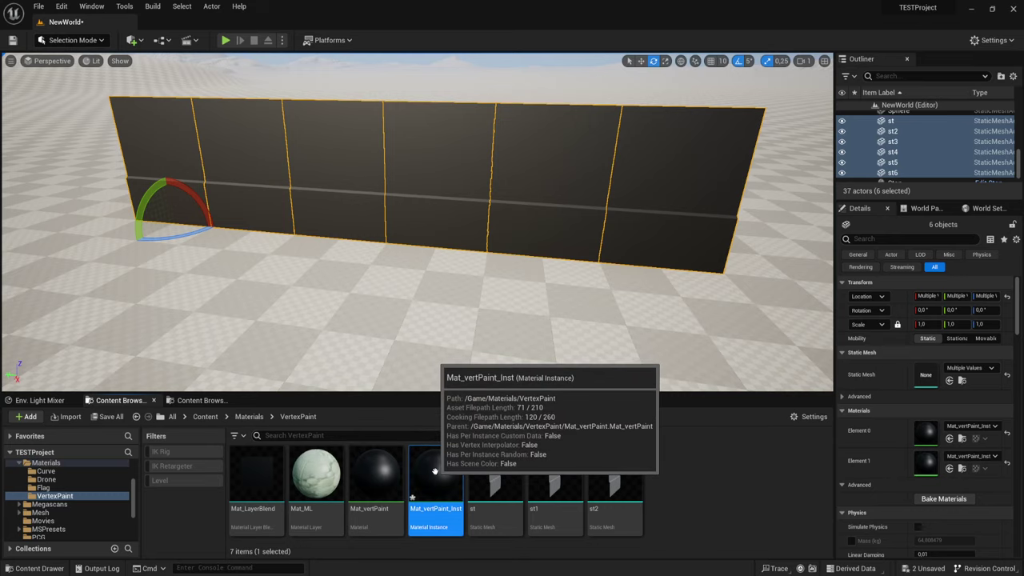
Open Mat_vertPaint_Inst in a floating, enlarged editor window
double_click(435, 472)
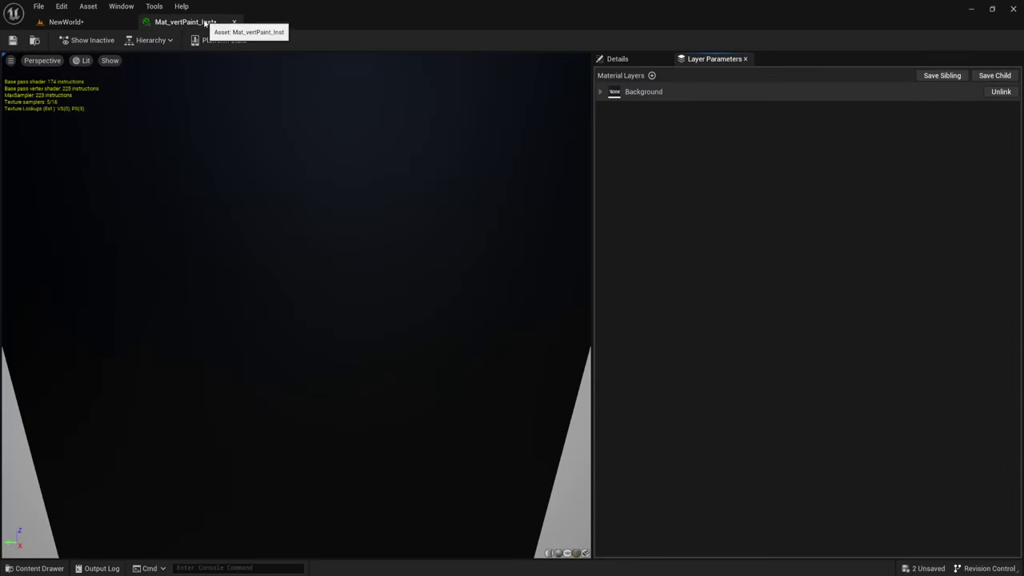
left_click_drag(220, 28, 55, 80)
mouse_move(405, 314)
left_mouse_down()
mouse_move(509, 437)
mouse_move(504, 427)
left_mouse_up()
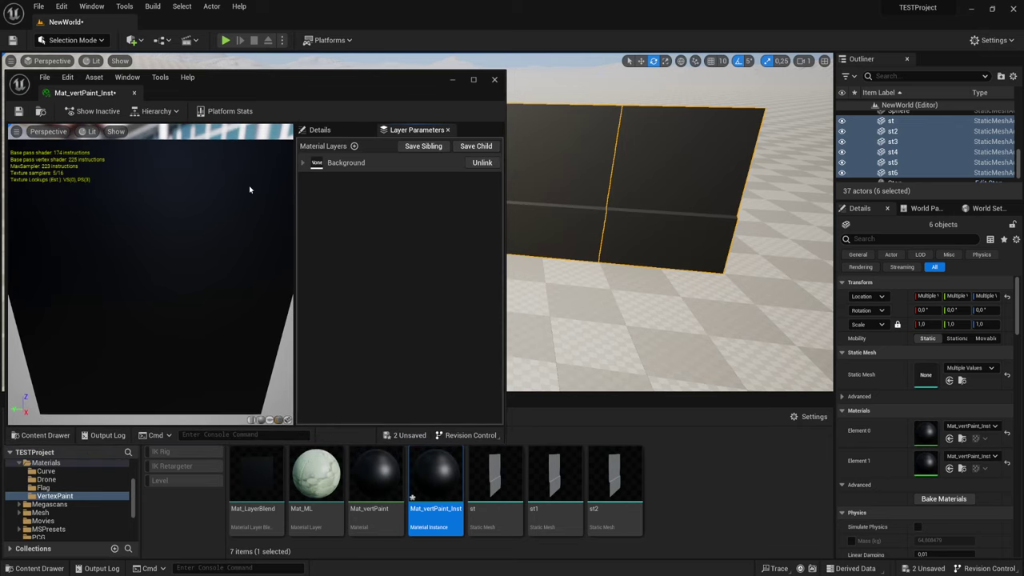
left_click_drag(313, 76, 312, 56)
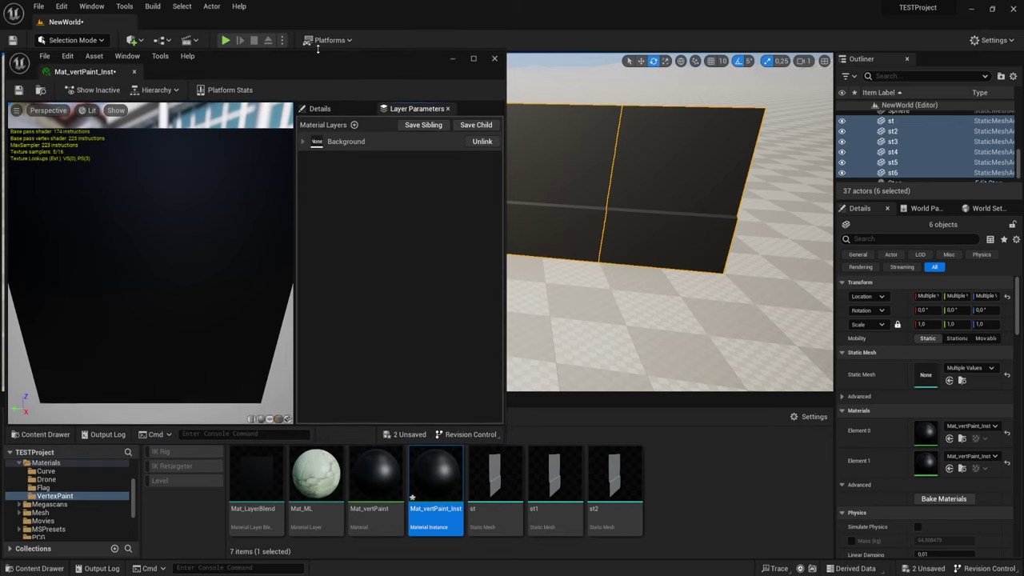
Set the Background layer asset to Mat_ML and view the bubbly textured walls
left_click(304, 142)
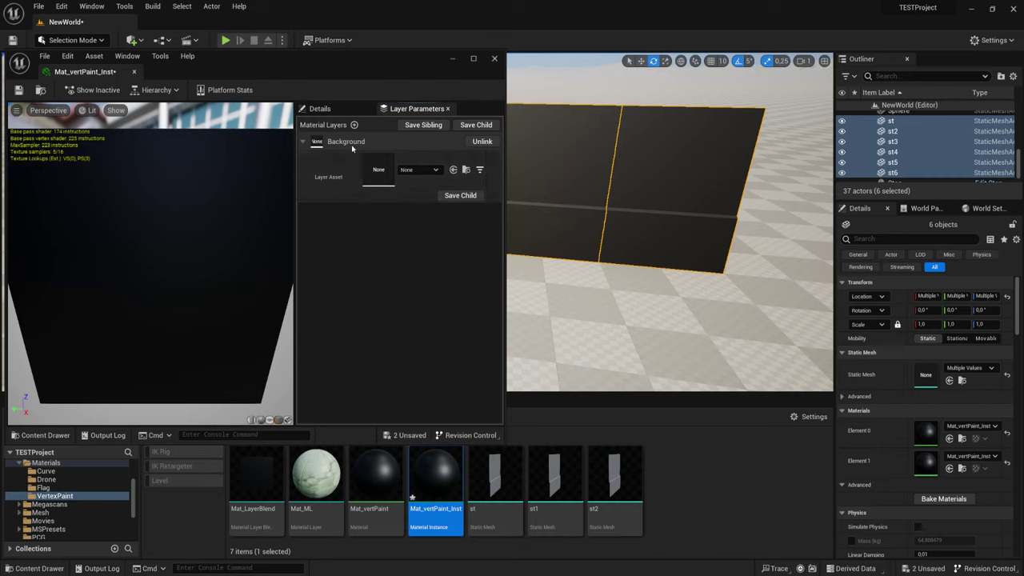
left_click(257, 475)
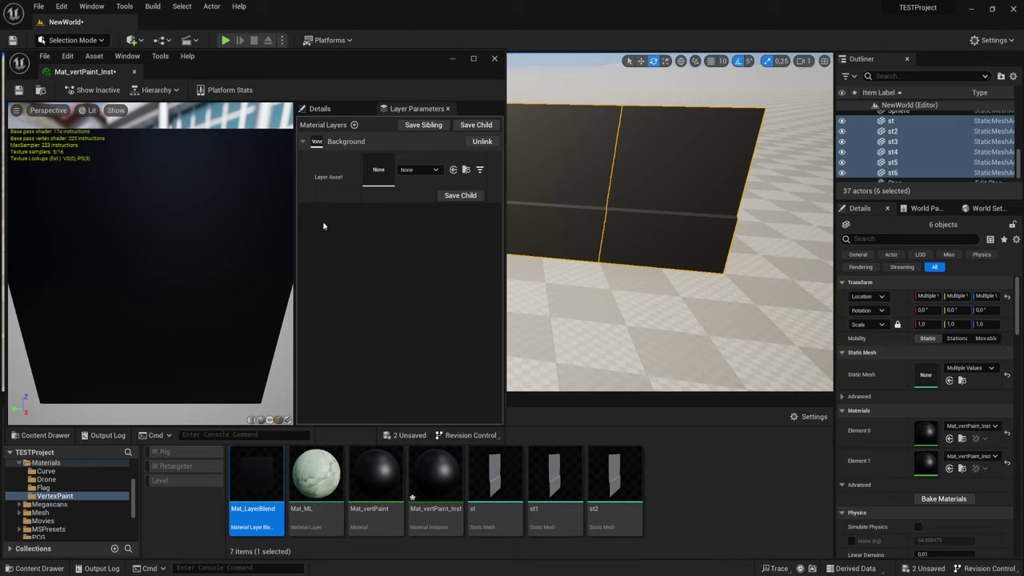
left_click(320, 473)
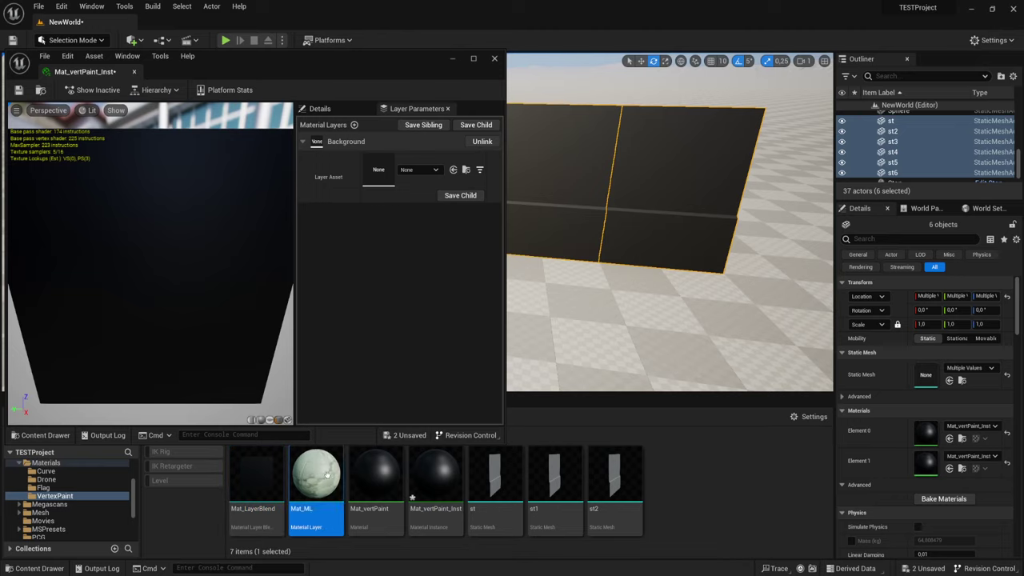
left_click(452, 171)
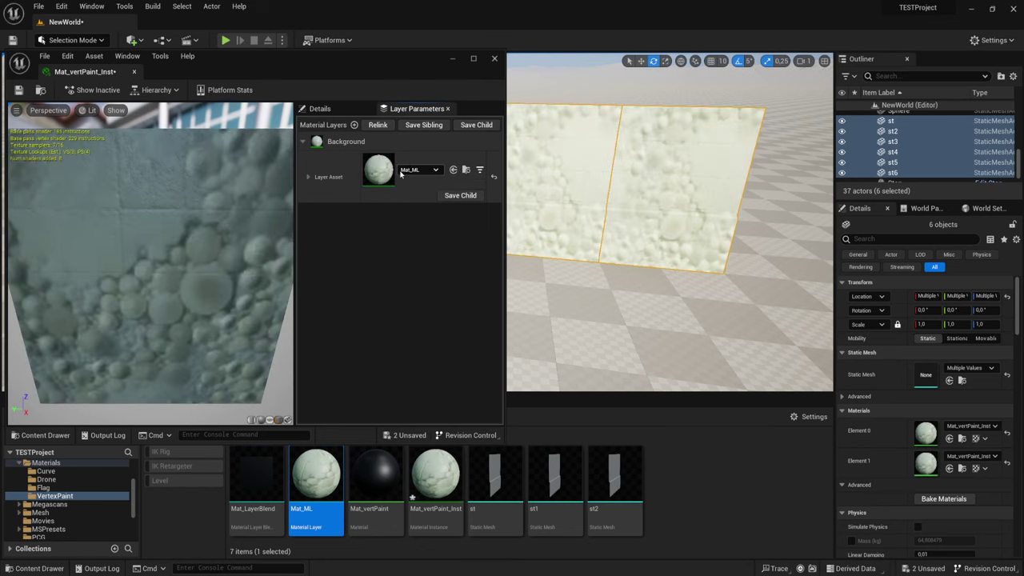
mouse_move(629, 237)
right_mouse_down()
mouse_move(672, 264)
mouse_move(675, 251)
right_mouse_up()
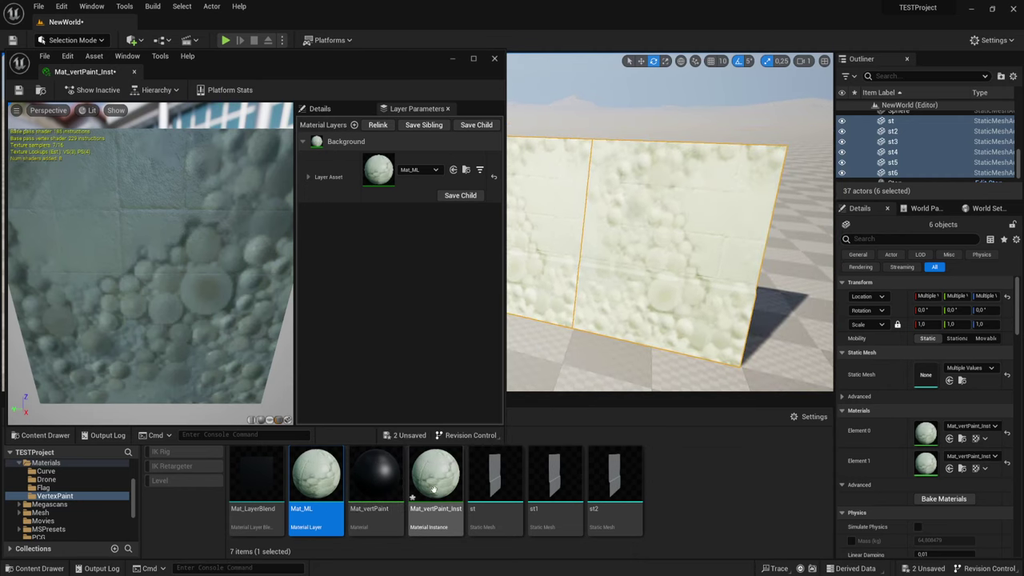
left_click(651, 449)
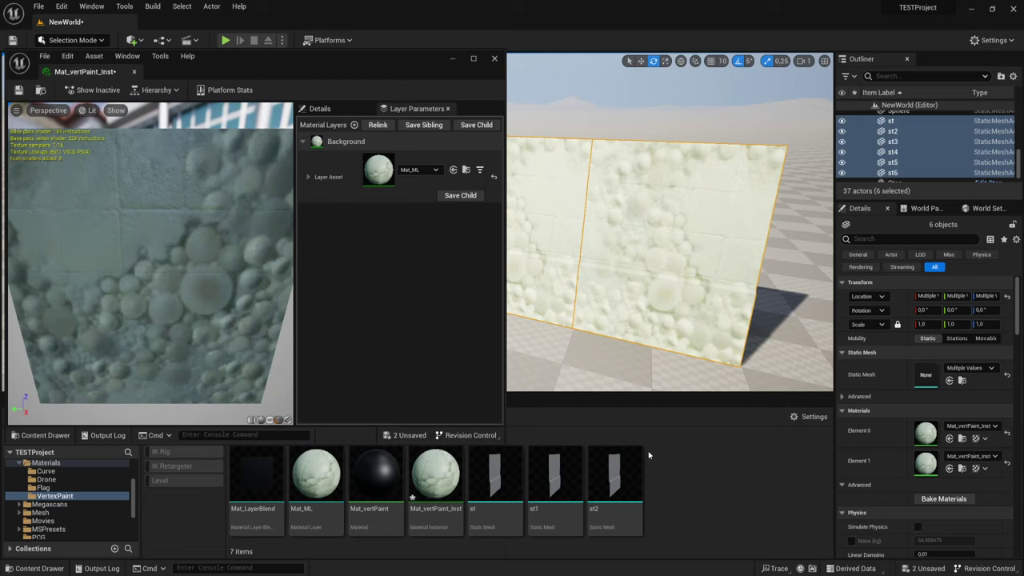
Browse Megascans > Surfaces, looking inside Wild_Grass_rm5kpip0 and Powdered_Coal_And_Soil
left_click(50, 505)
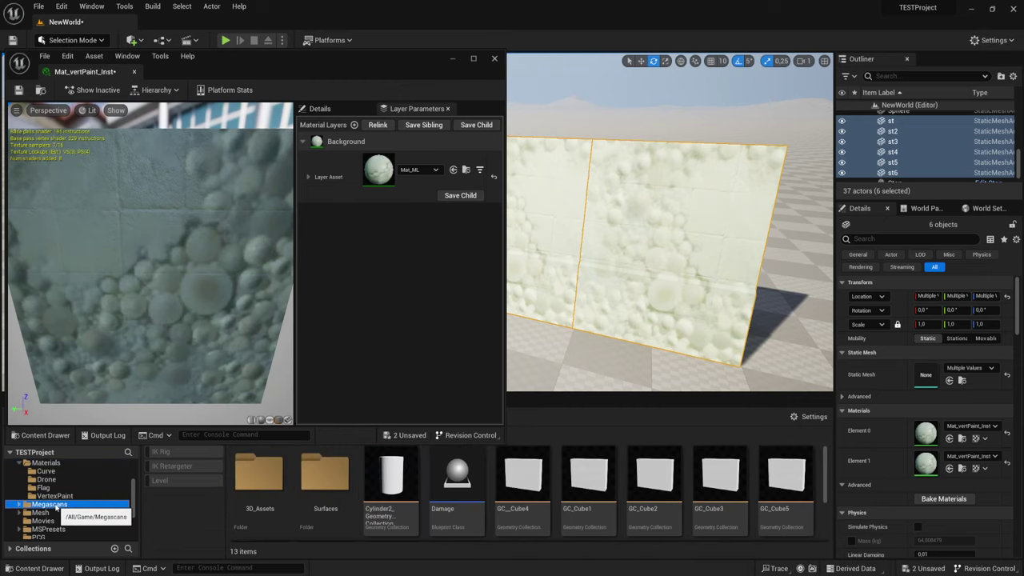
left_click(327, 470)
double_click(327, 470)
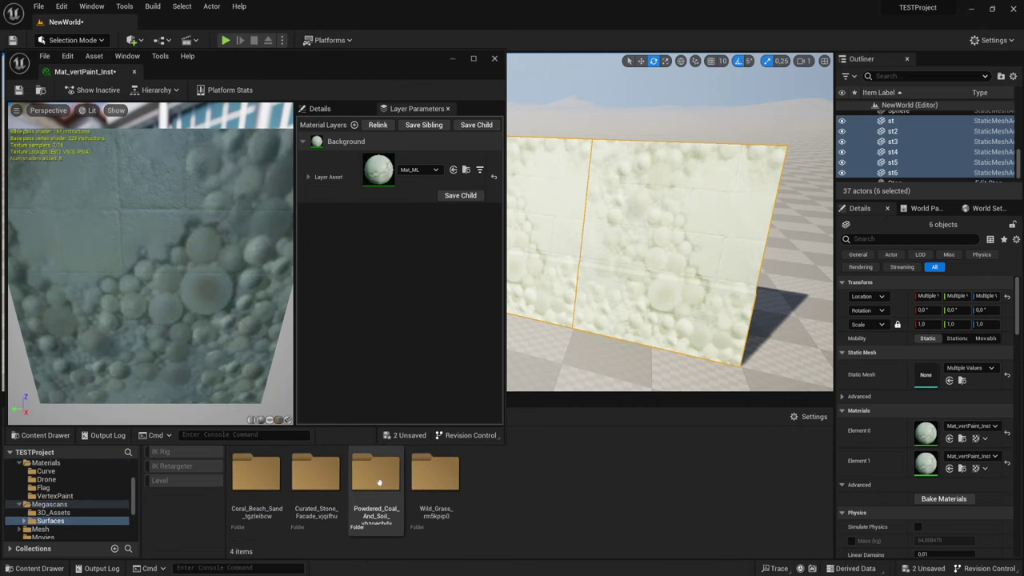
double_click(430, 475)
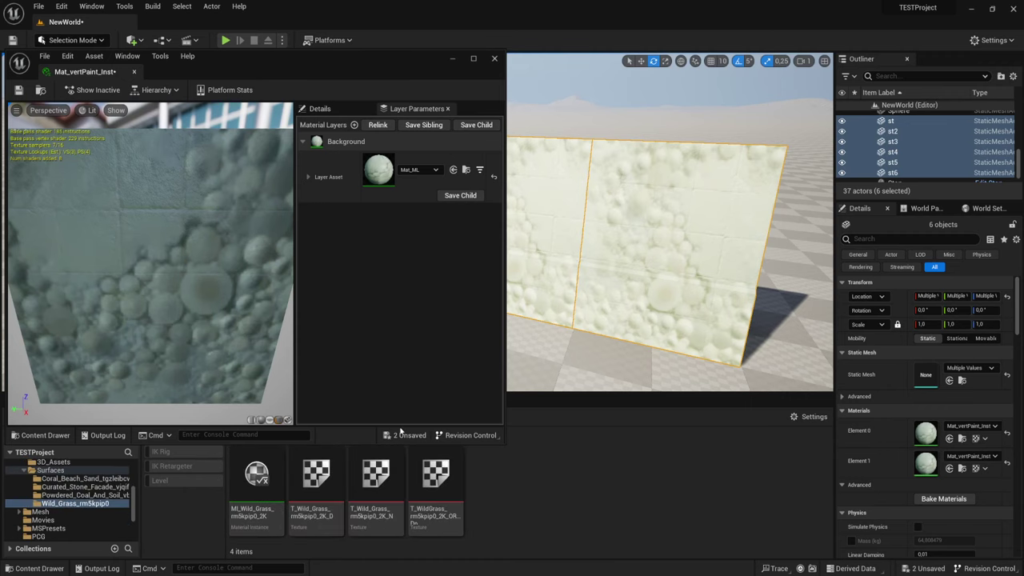
left_click_drag(395, 444, 395, 398)
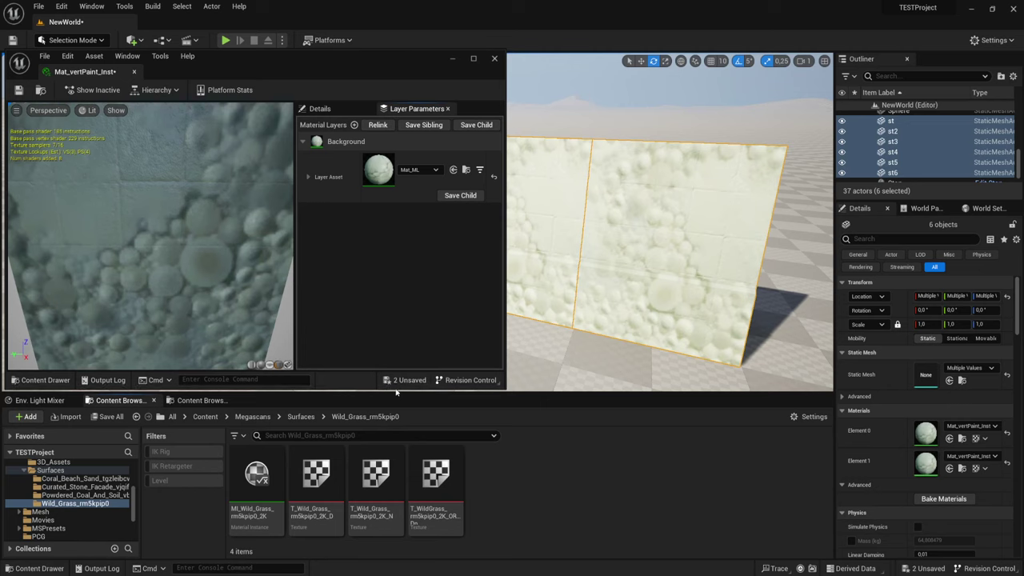
left_click(302, 416)
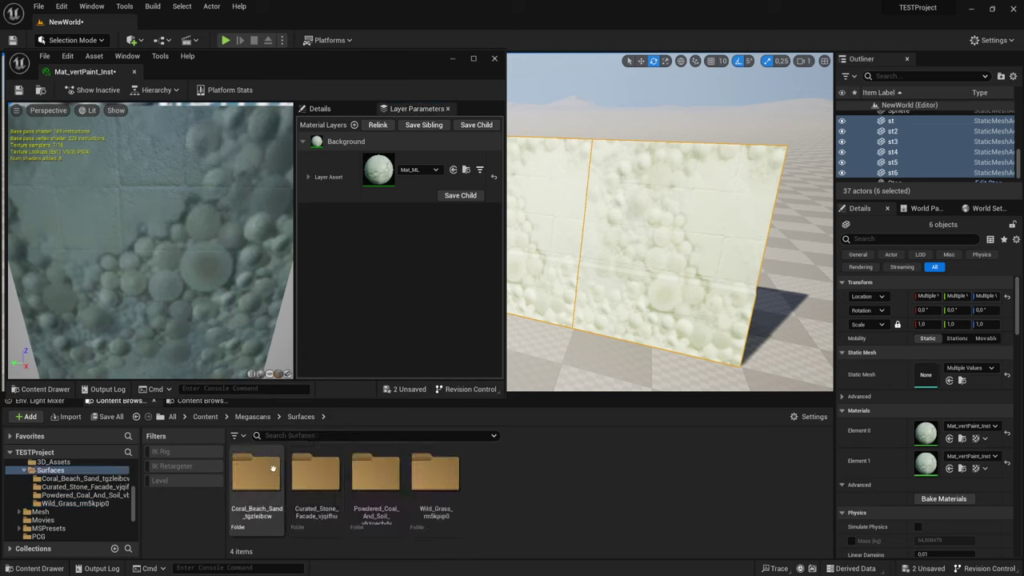
double_click(367, 470)
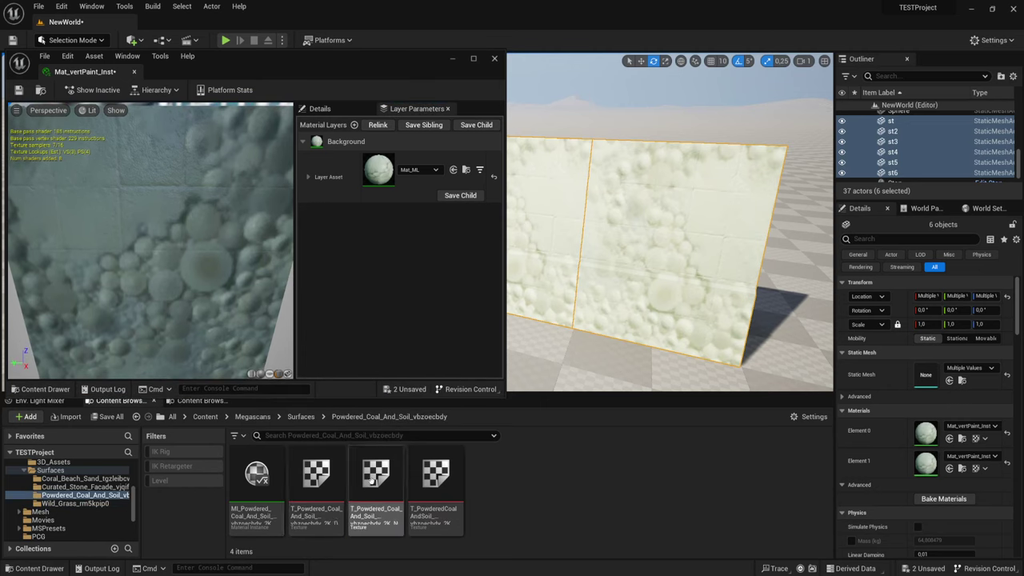
left_click(302, 417)
Check the Size Map of all four surface folders, then close it
left_click(257, 475)
left_click(440, 471, "shift")
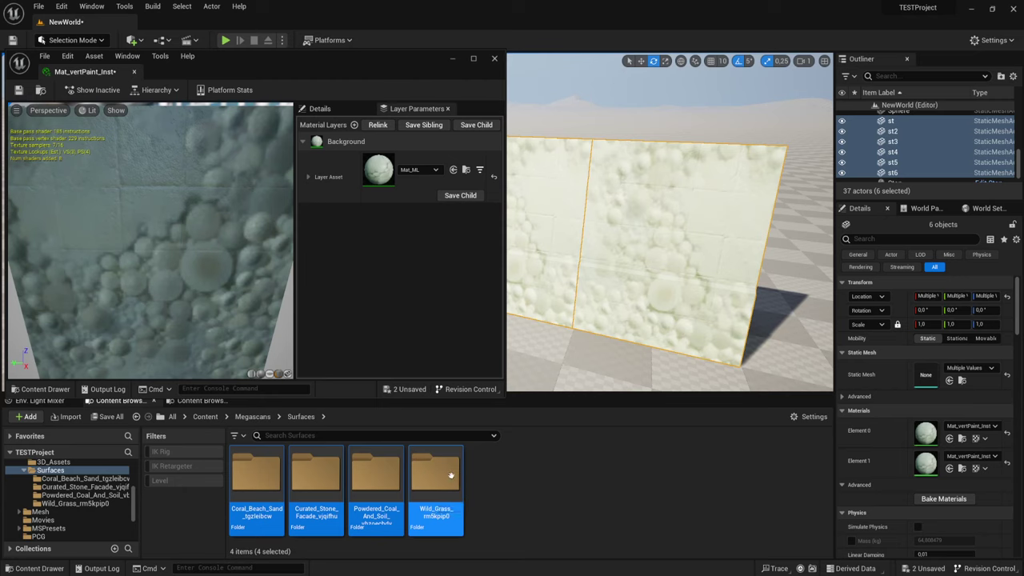
right_click(449, 479)
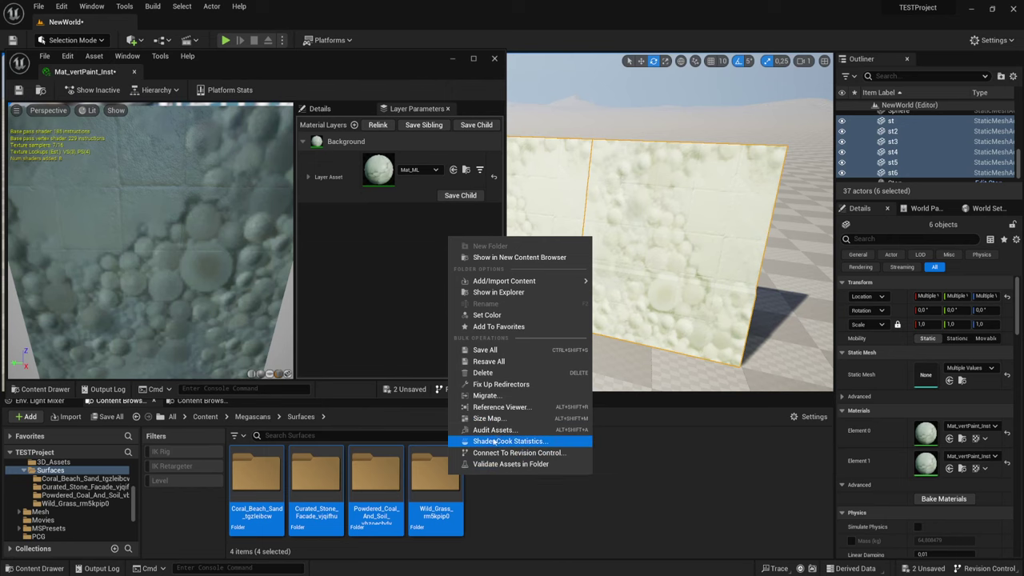
left_click(496, 419)
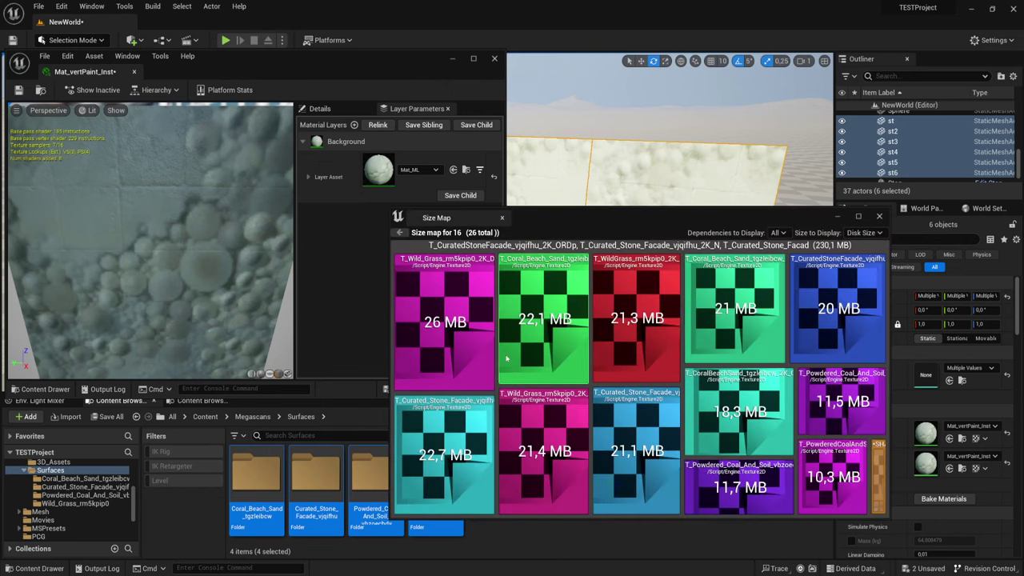
left_click(879, 215)
View the four surface folders' Size Map as memory size rather than disk size
left_click(483, 500)
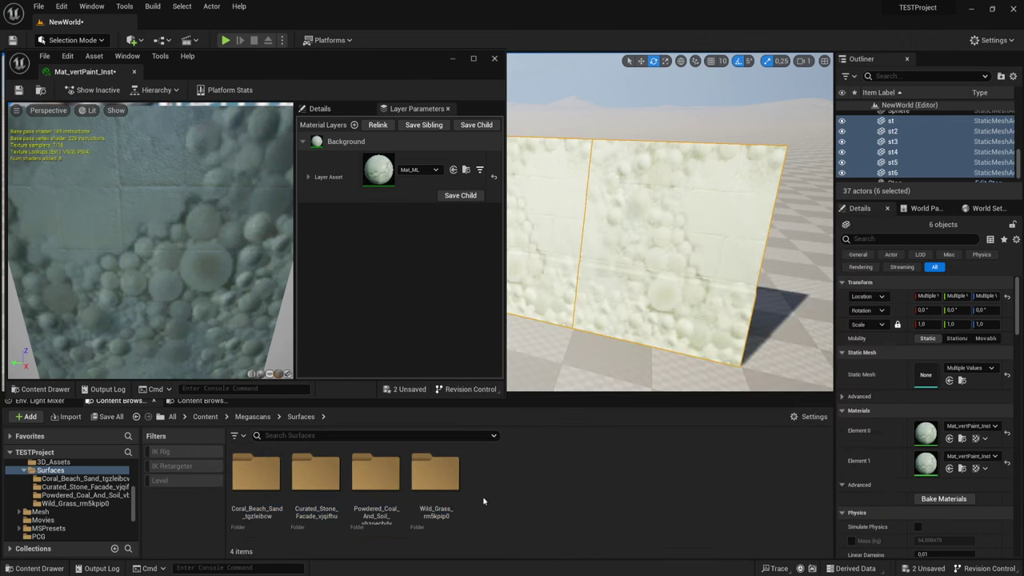
double_click(436, 476)
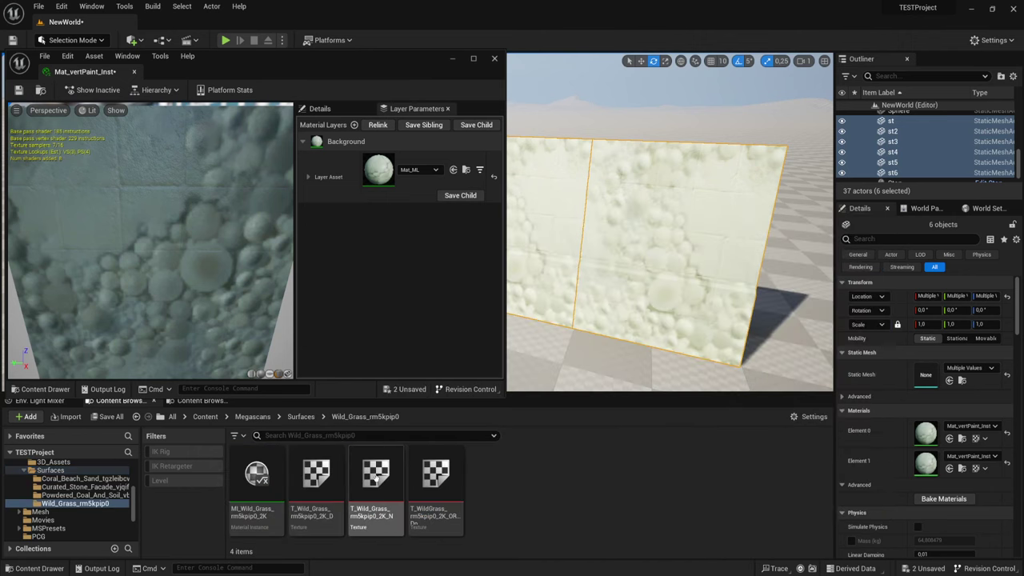
left_click(301, 416)
key("ctrl+a")
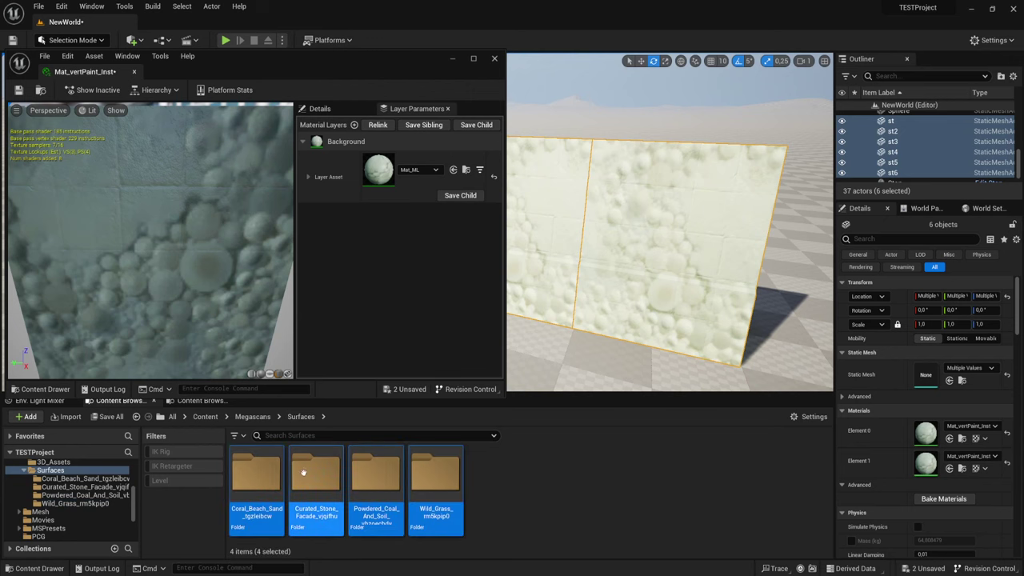
right_click(278, 479)
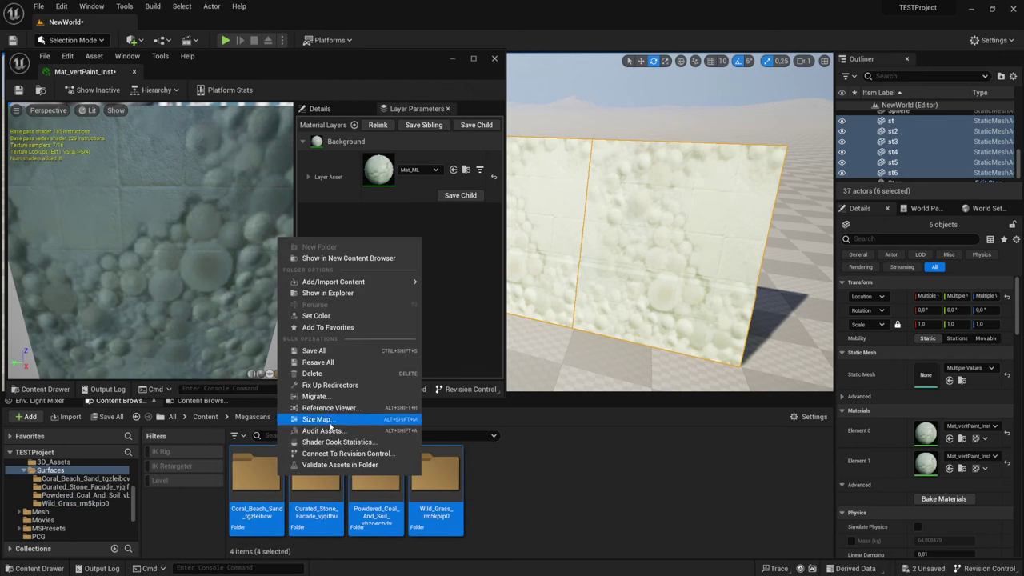
left_click(316, 420)
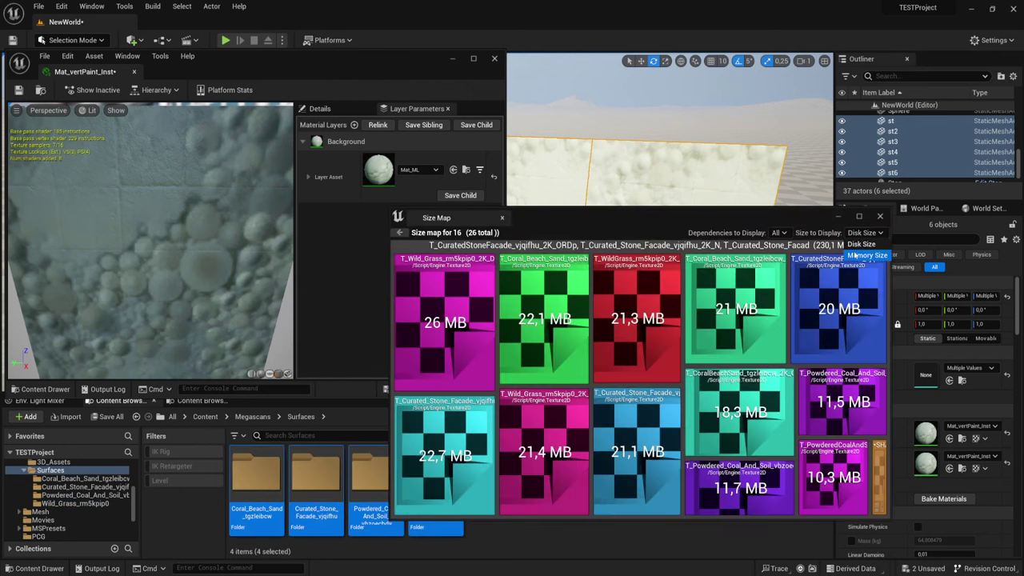
left_click(864, 255)
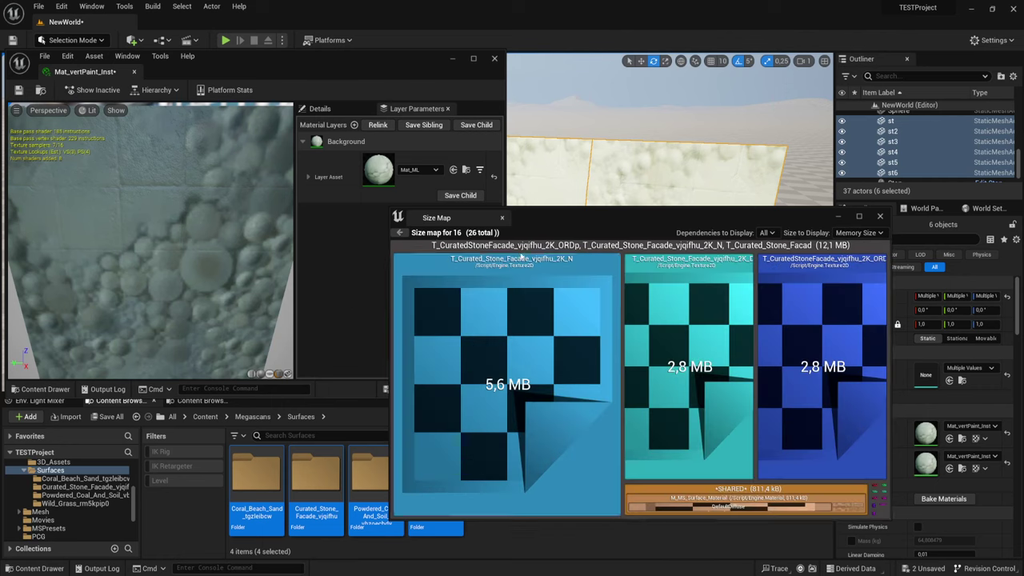
left_click(878, 217)
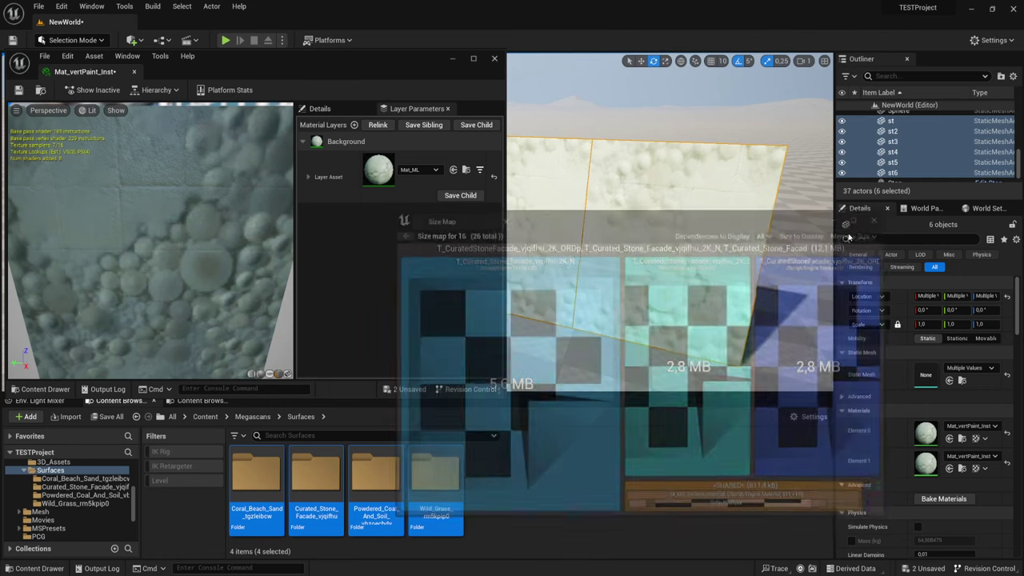
Inspect Wild_Grass, Powdered_Coal_And_Soil, Curated_Stone_Facade and Coral_Beach_Sand, returning to Surfaces
double_click(442, 472)
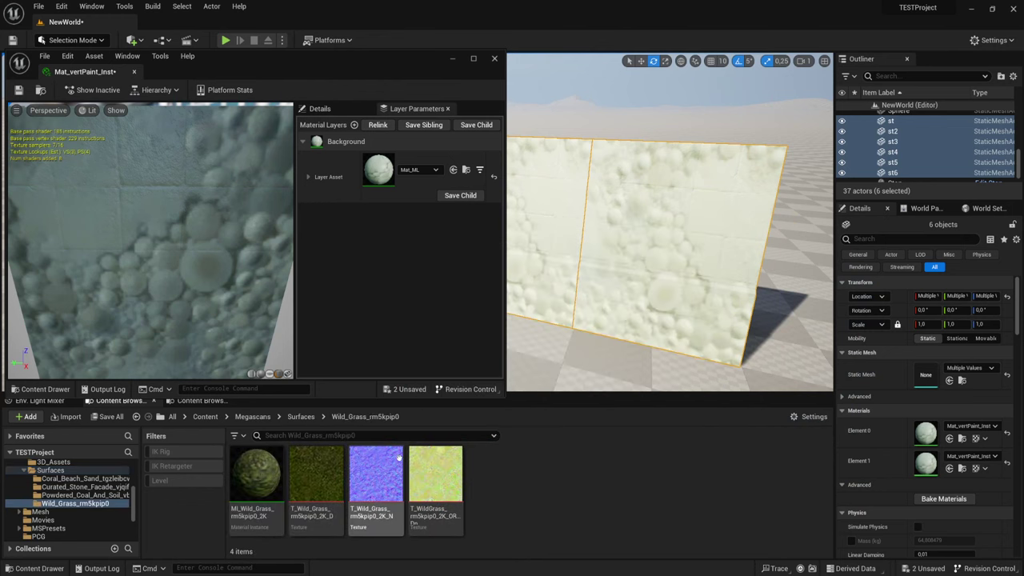
left_click(312, 417)
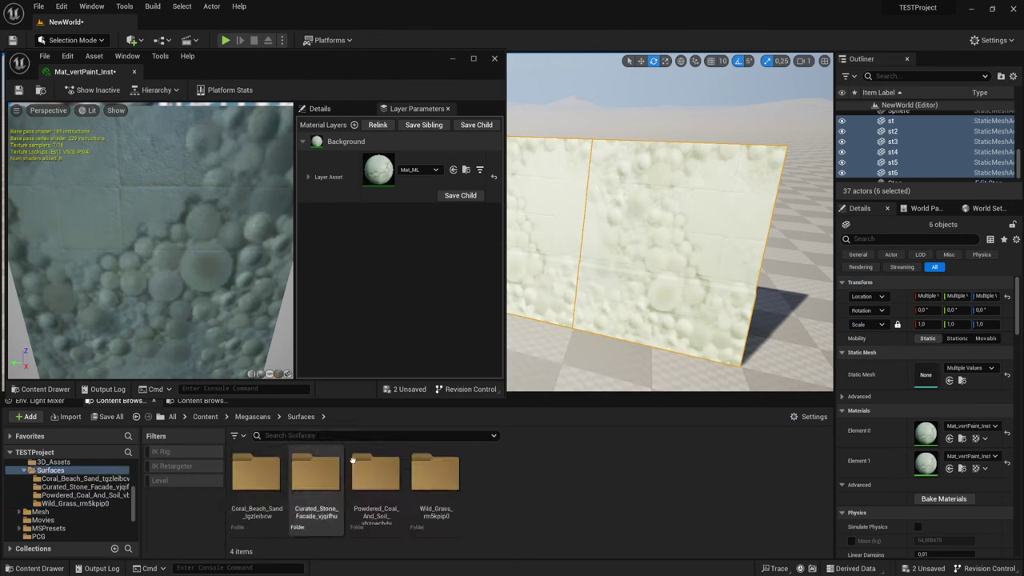
double_click(375, 476)
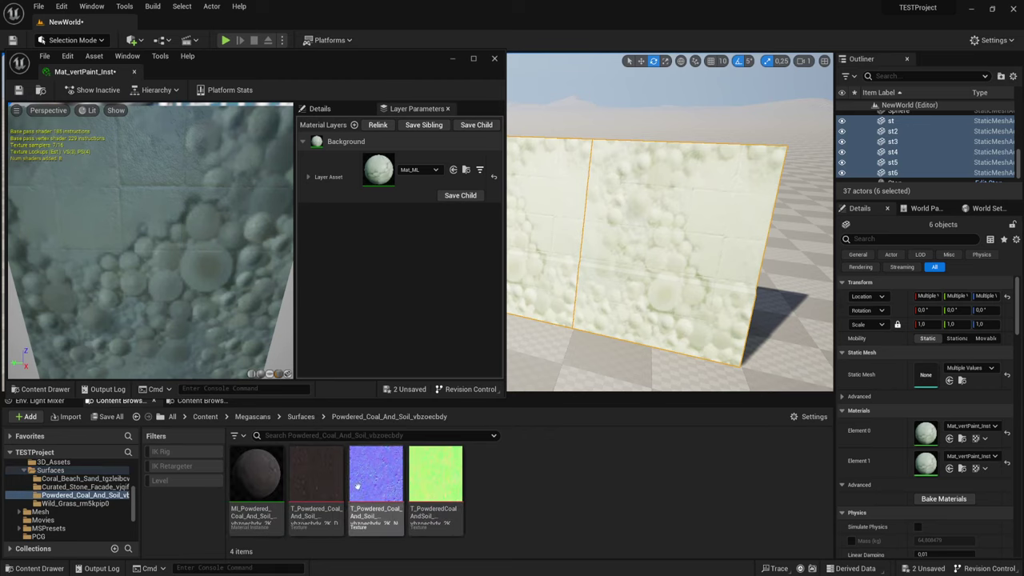
left_click(308, 418)
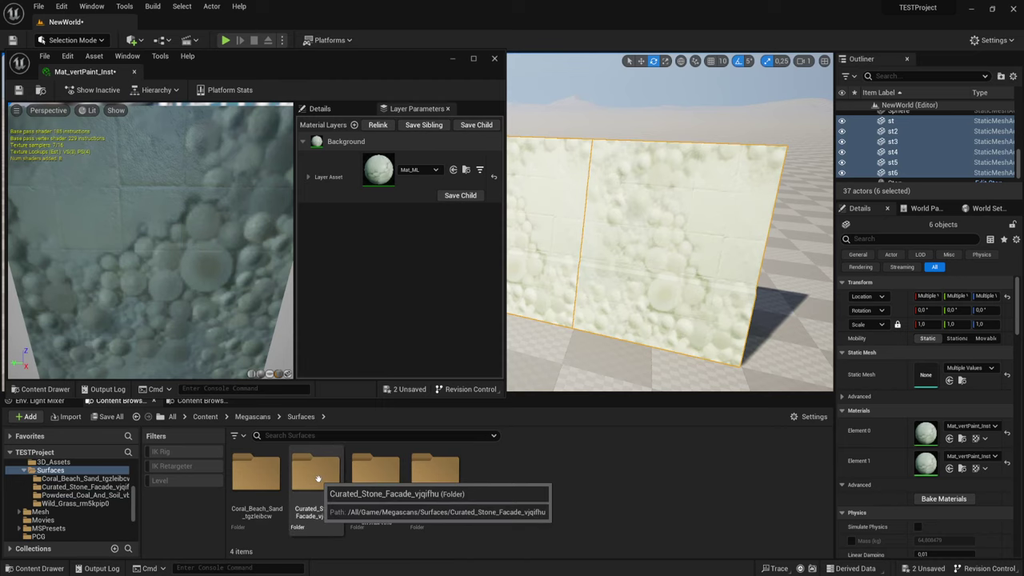
double_click(318, 478)
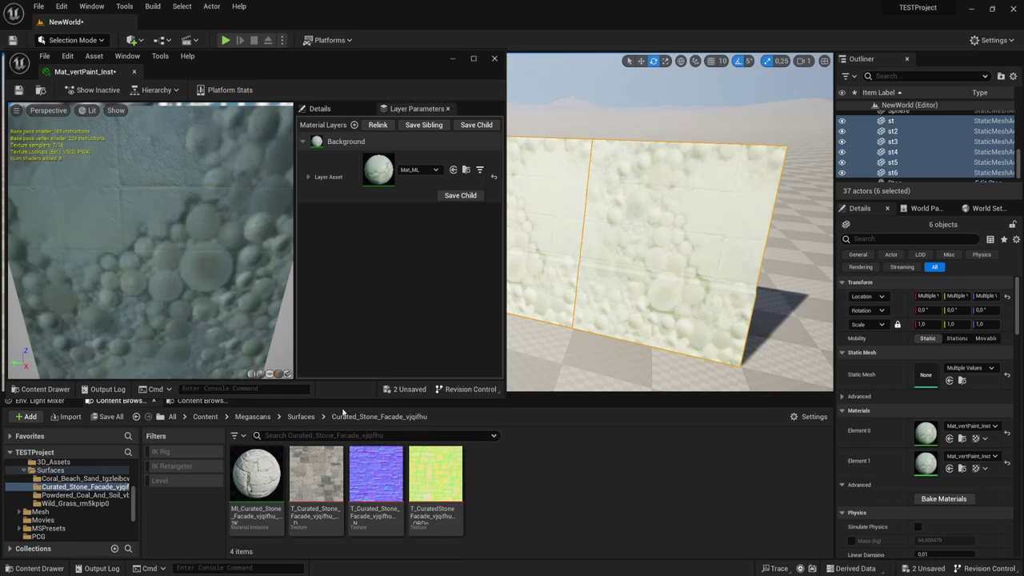
left_click(301, 416)
double_click(257, 476)
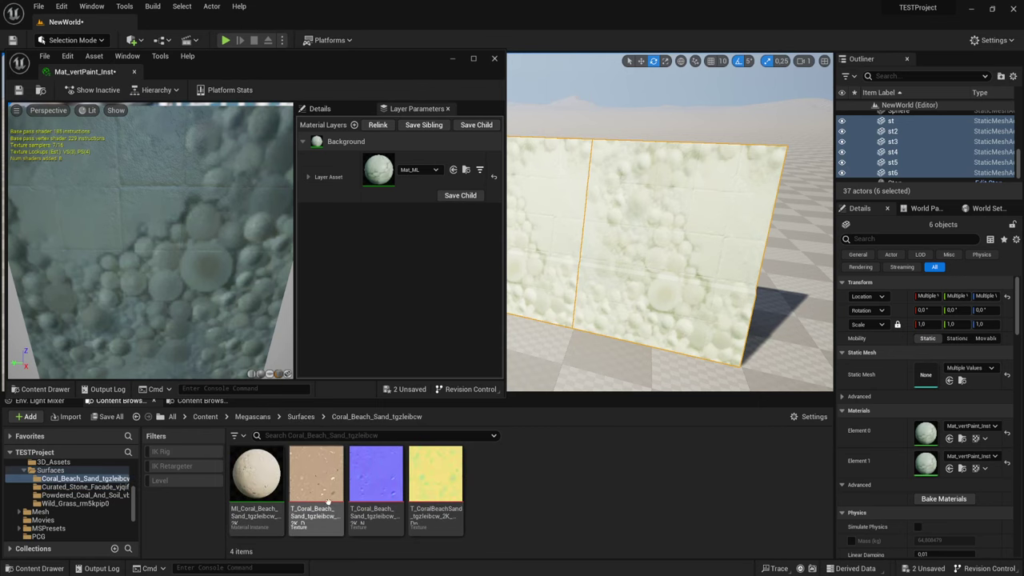
left_click(314, 468)
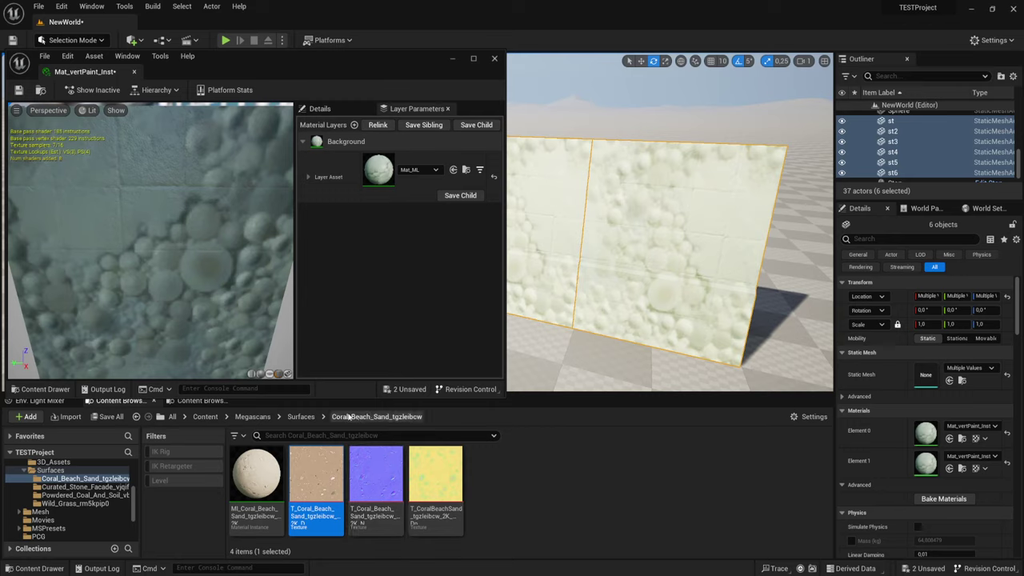
left_click(300, 417)
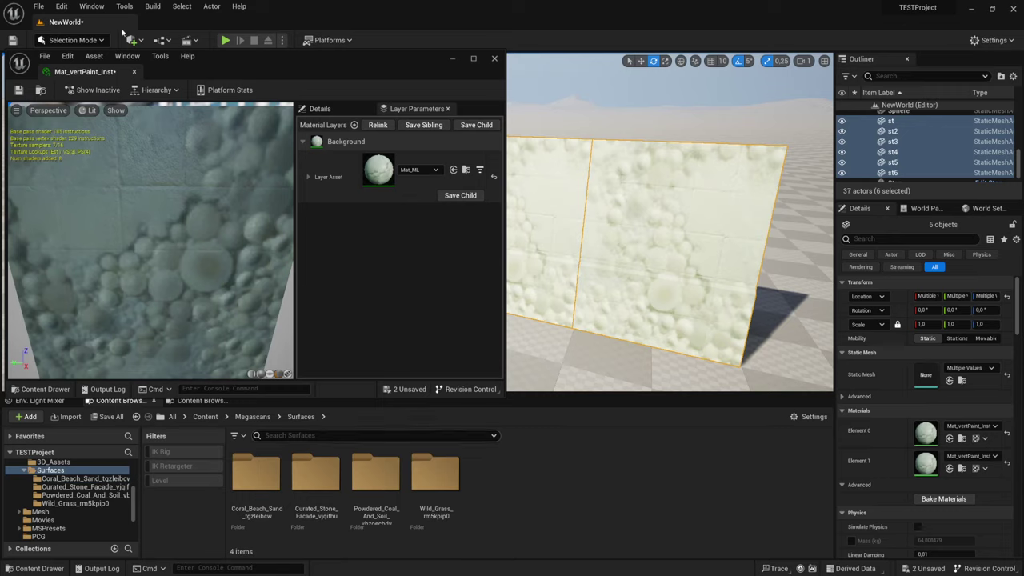
Open Content Browser 2 and move it over the right side of the viewport
mouse_move(215, 570)
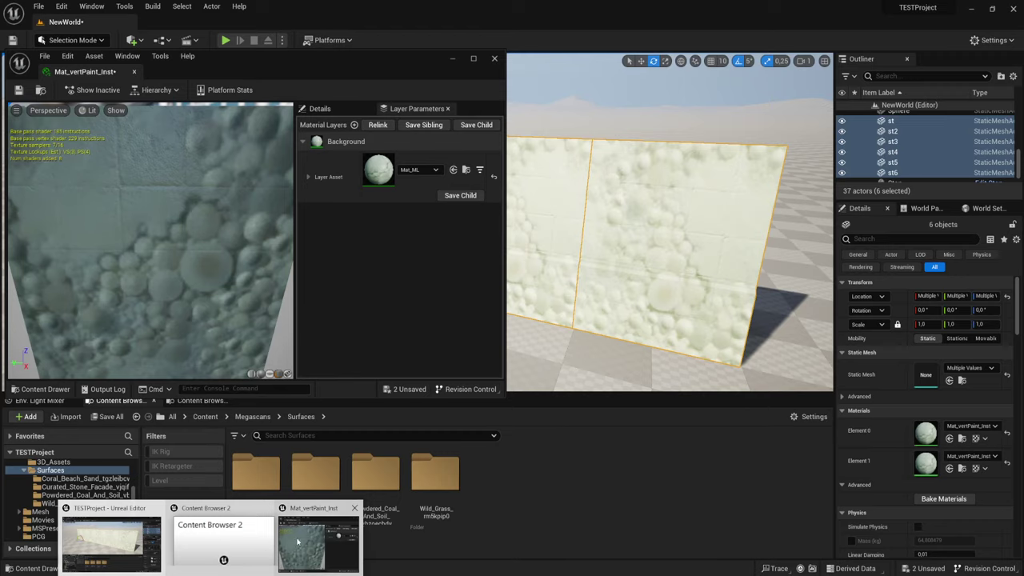
mouse_move(211, 537)
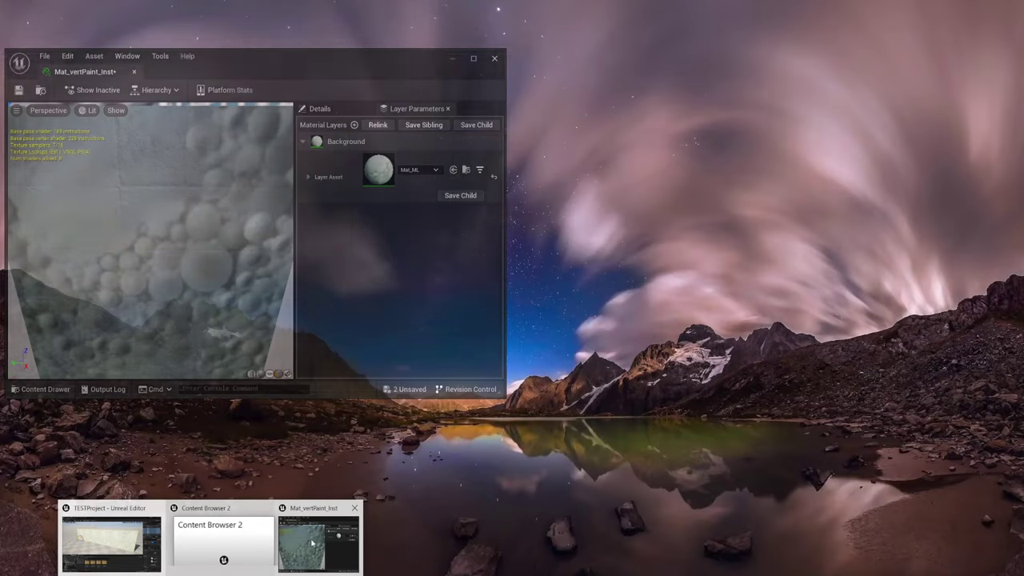
left_click(320, 534)
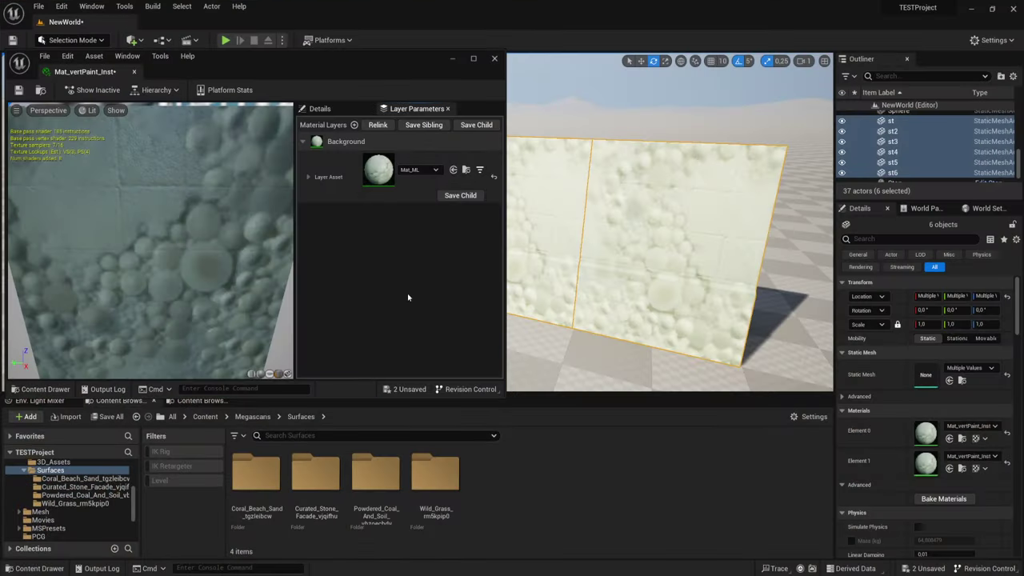
left_click(126, 6)
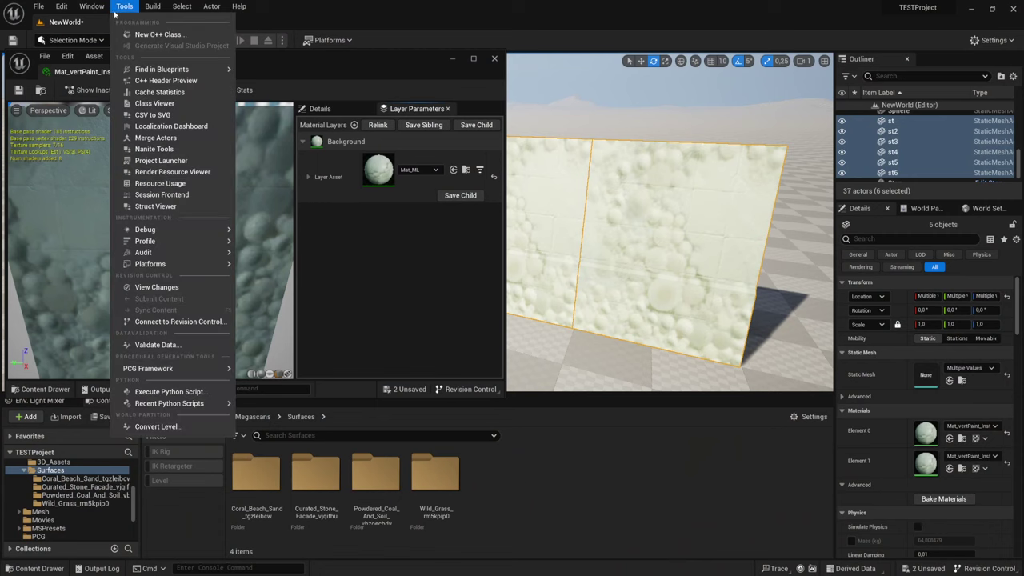
left_click(91, 7)
mouse_move(132, 61)
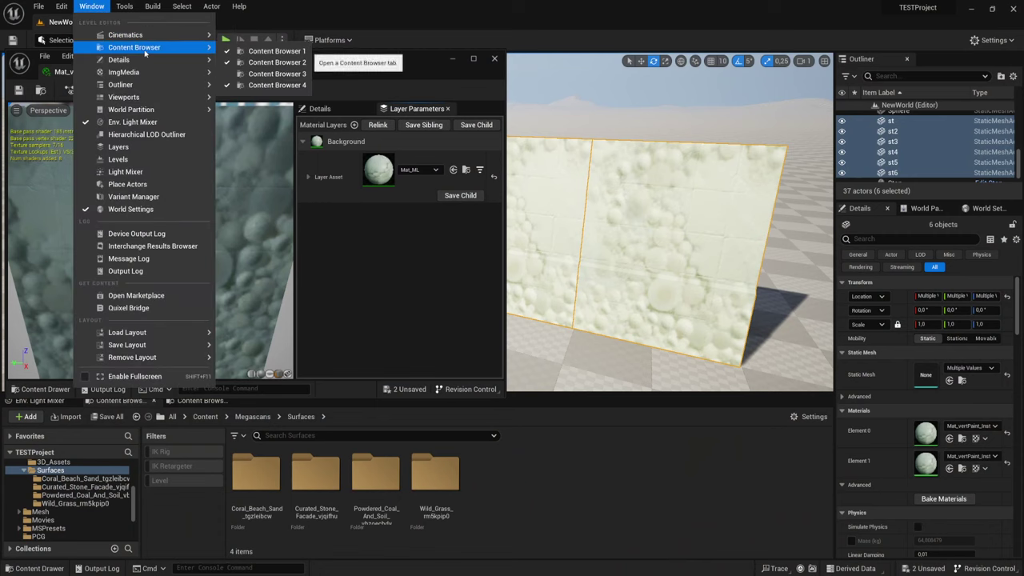
left_click(248, 62)
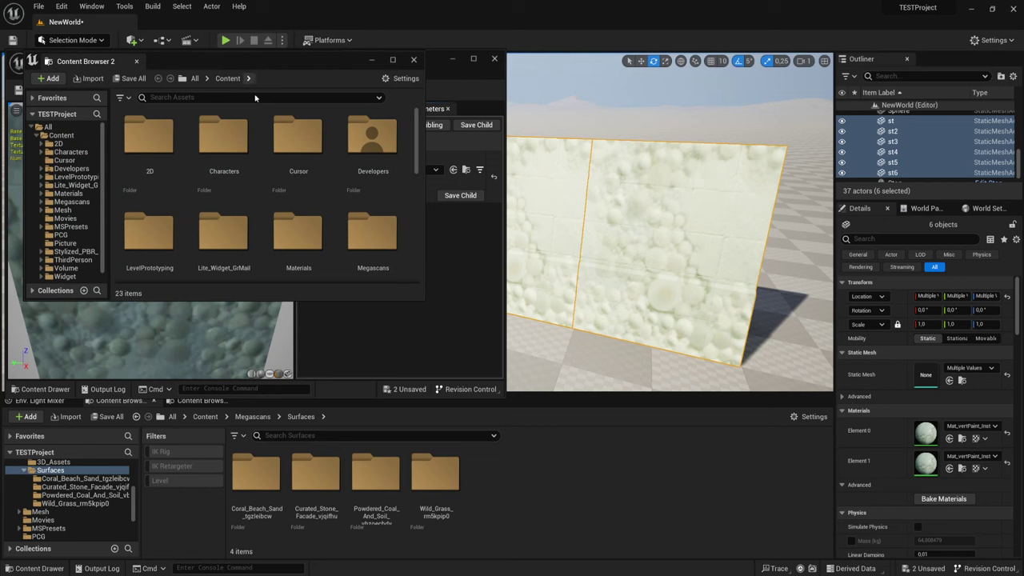
left_click_drag(240, 62, 779, 184)
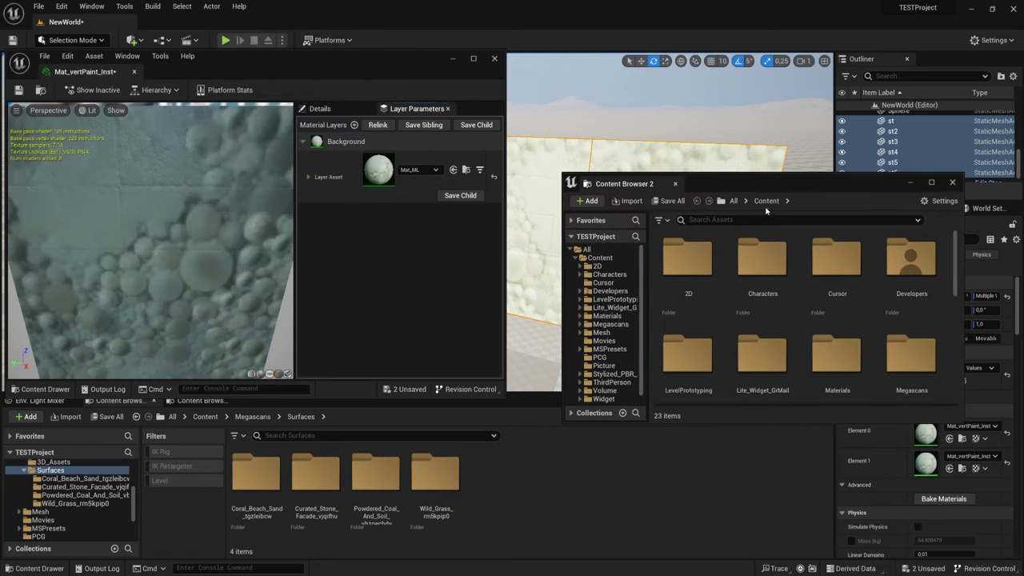
In the second browser, navigate to Megascans > Surfaces > Coral_Beach_Sand
scroll(762, 264, "down", 2)
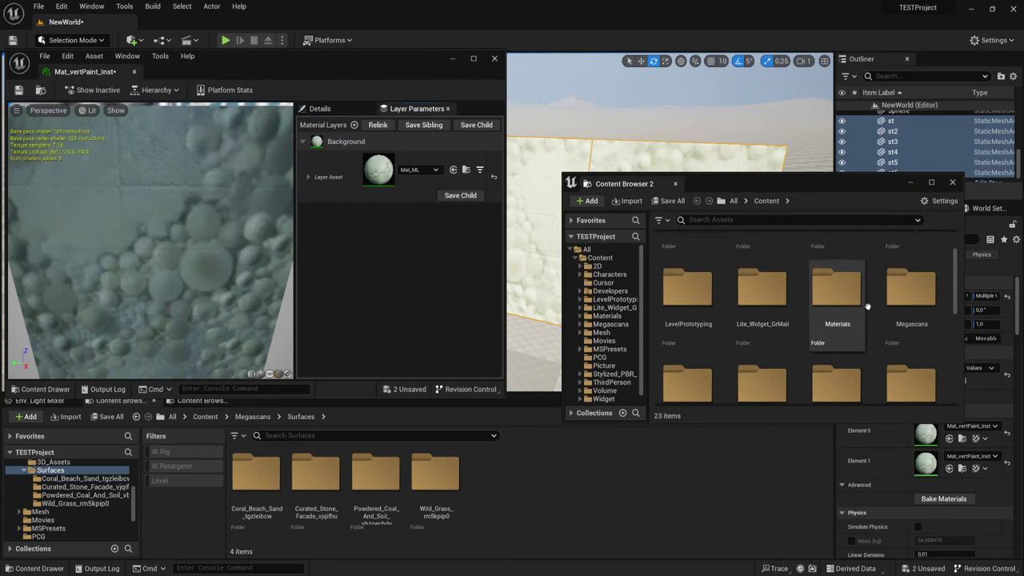
scroll(840, 304, "down", 1)
scroll(806, 301, "down", 1)
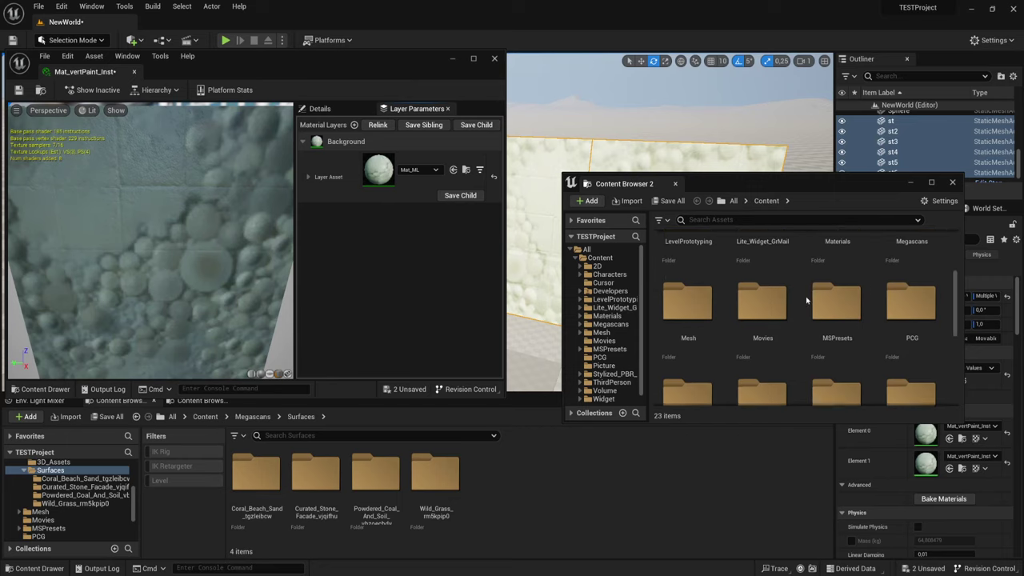
scroll(807, 301, "up", 2)
double_click(890, 264)
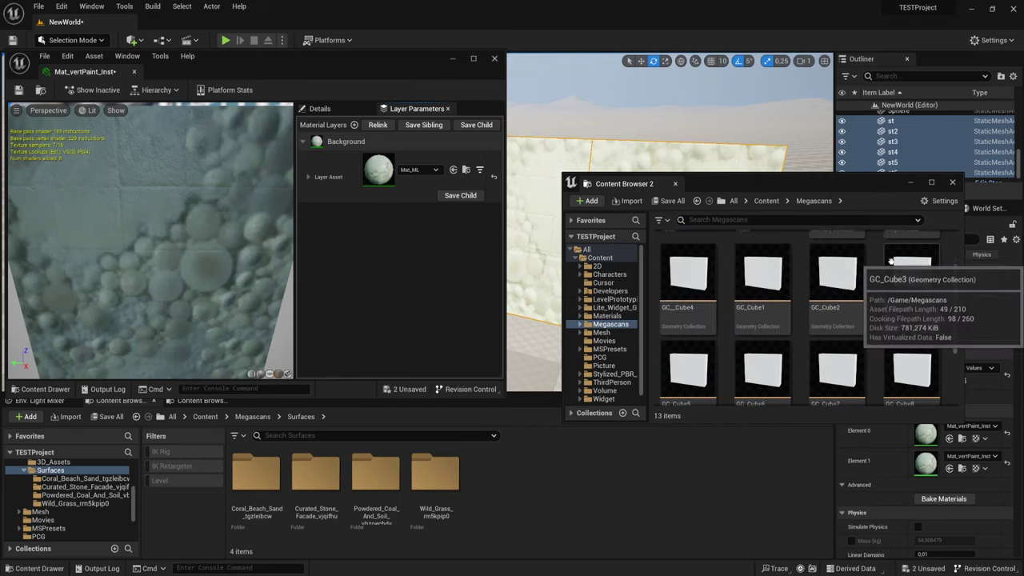
scroll(763, 320, "up", 2)
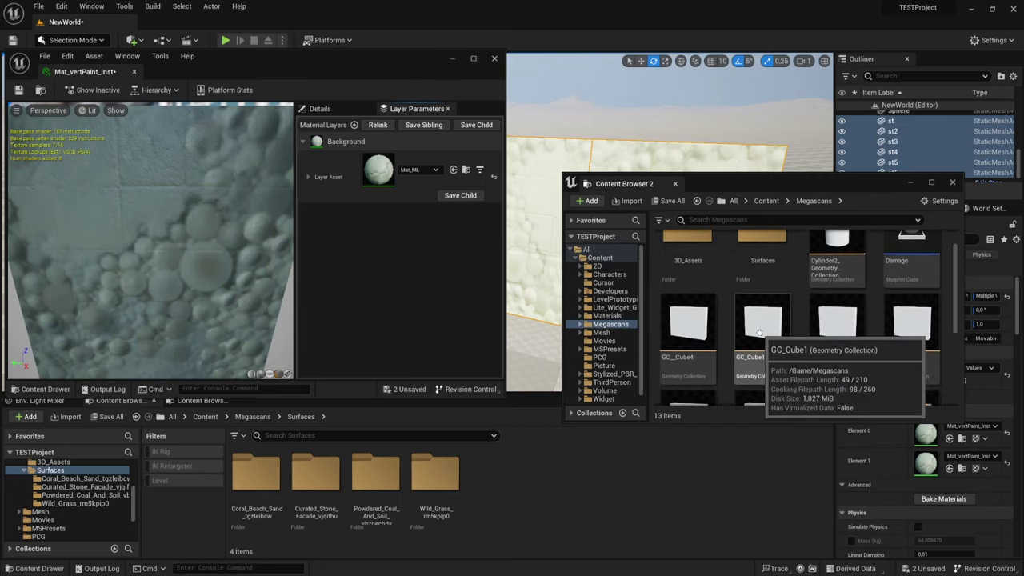
double_click(772, 264)
double_click(680, 260)
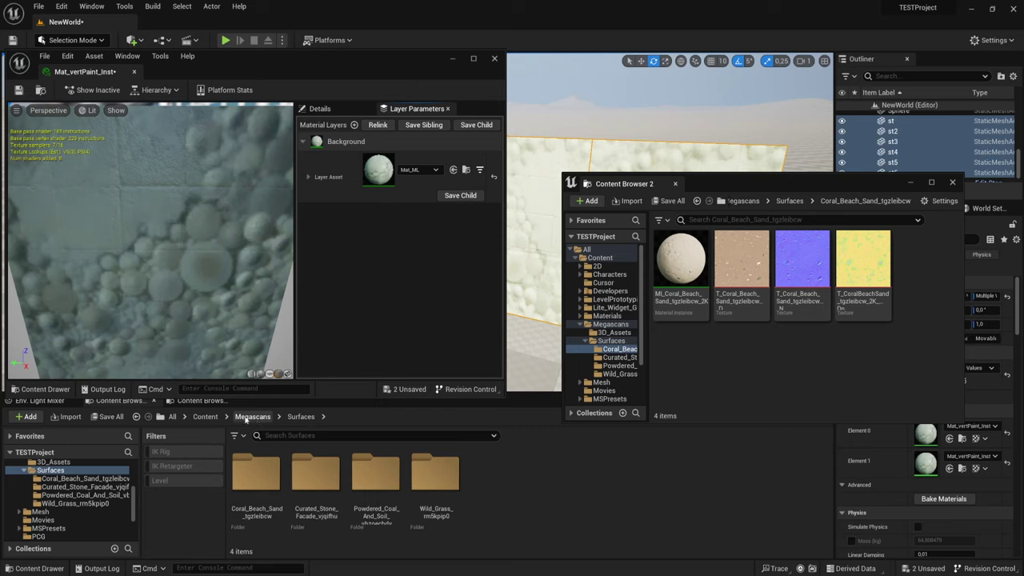
Open the Mat_ML material layer from Content > Materials > VertexPaint
left_click(212, 412)
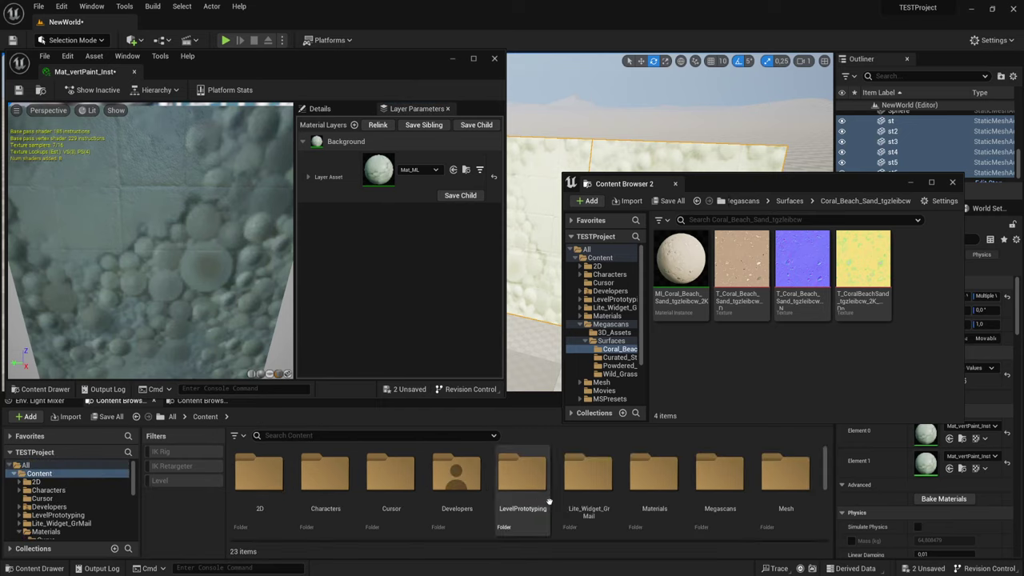
double_click(656, 472)
double_click(436, 480)
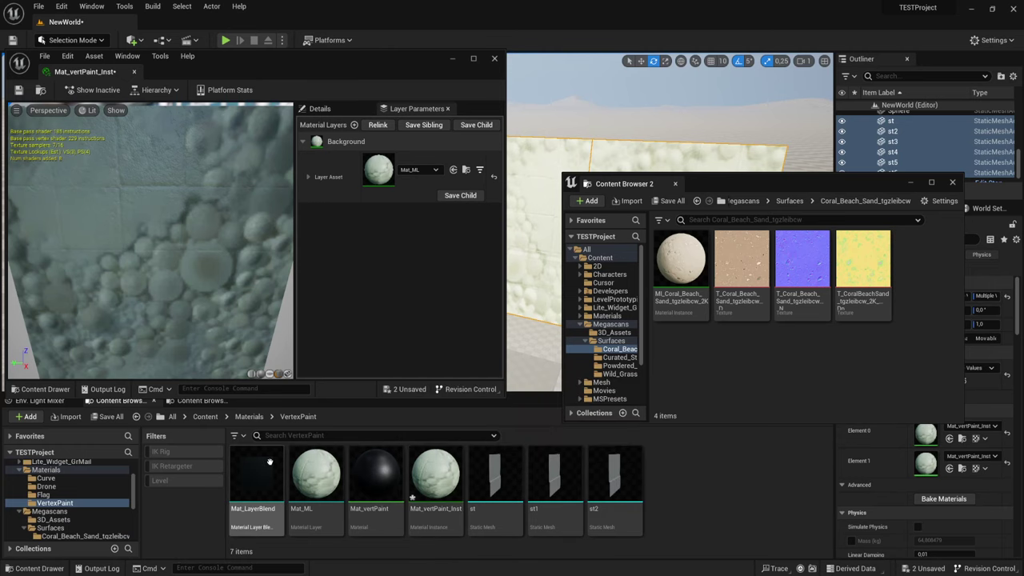
double_click(326, 477)
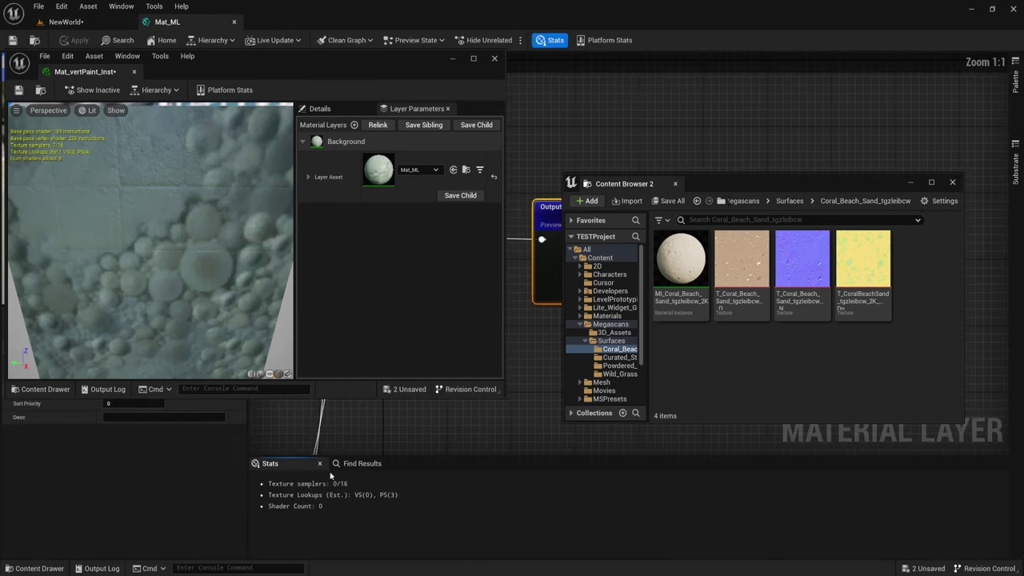
Assign the Coral Beach Sand colour and normal textures to Mat_ML's Base and Normal nodes
right_click_drag(560, 124, 644, 87)
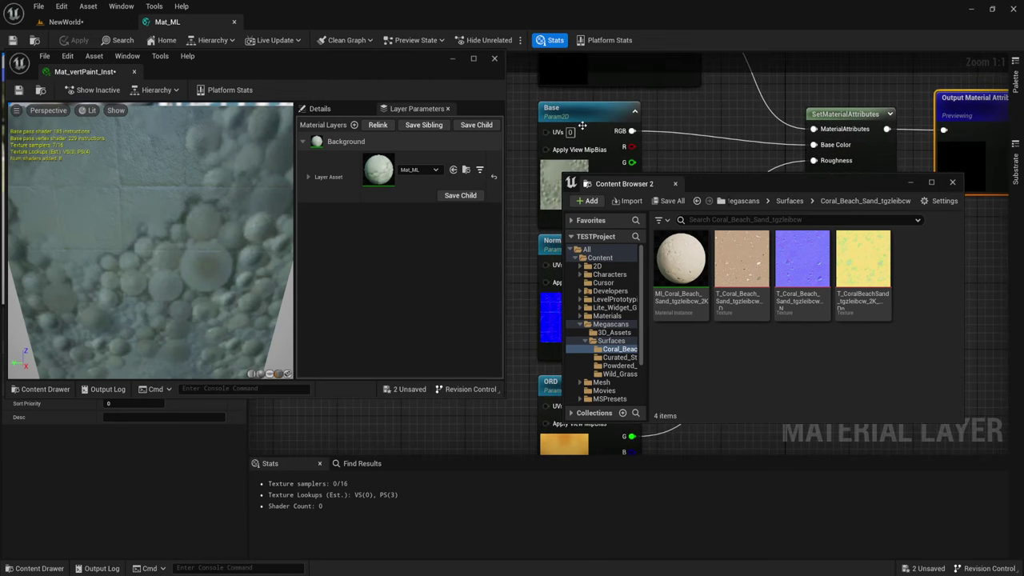
left_click(621, 102)
left_click(743, 264)
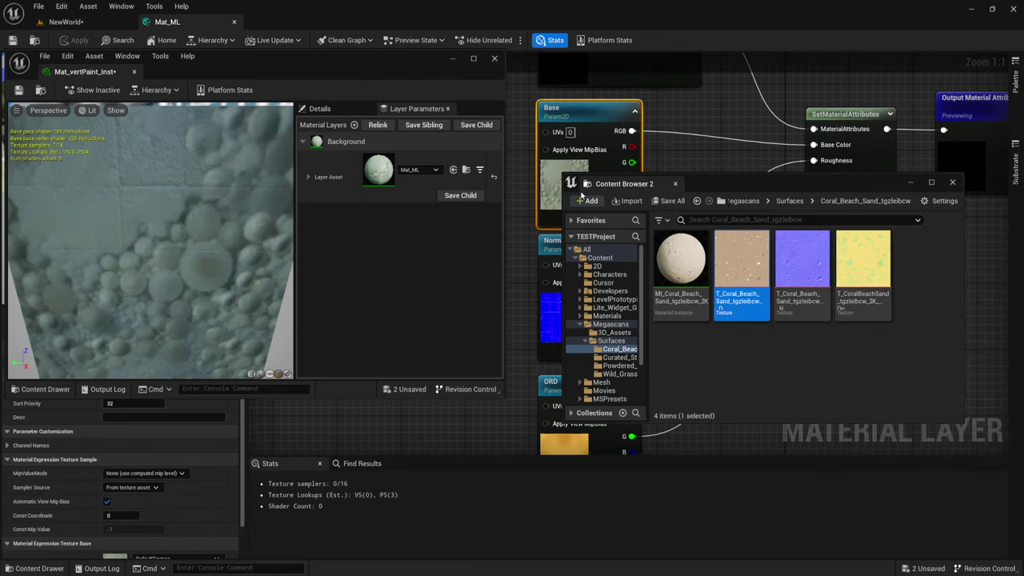
scroll(160, 481, "down", 2)
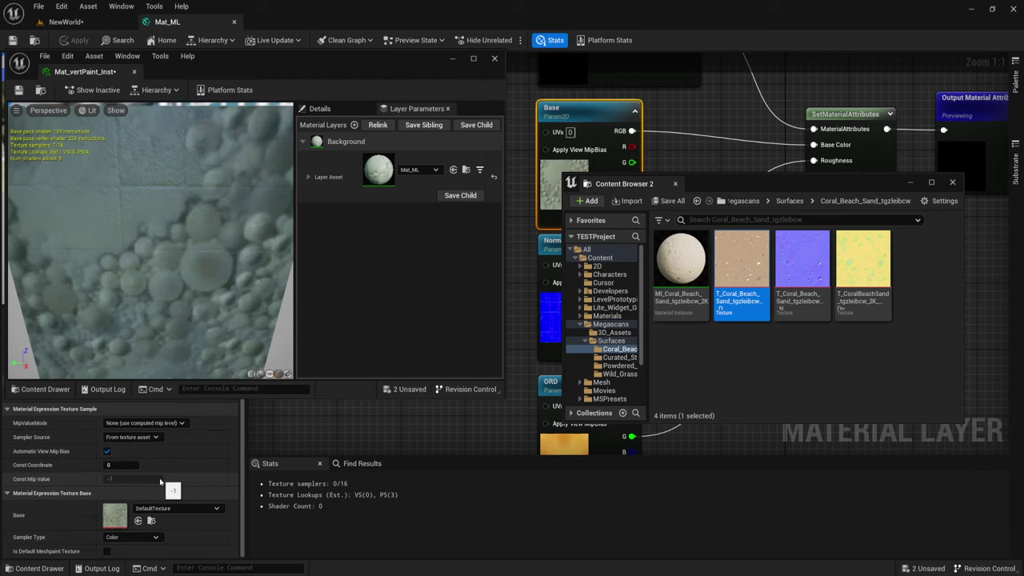
left_click(137, 521)
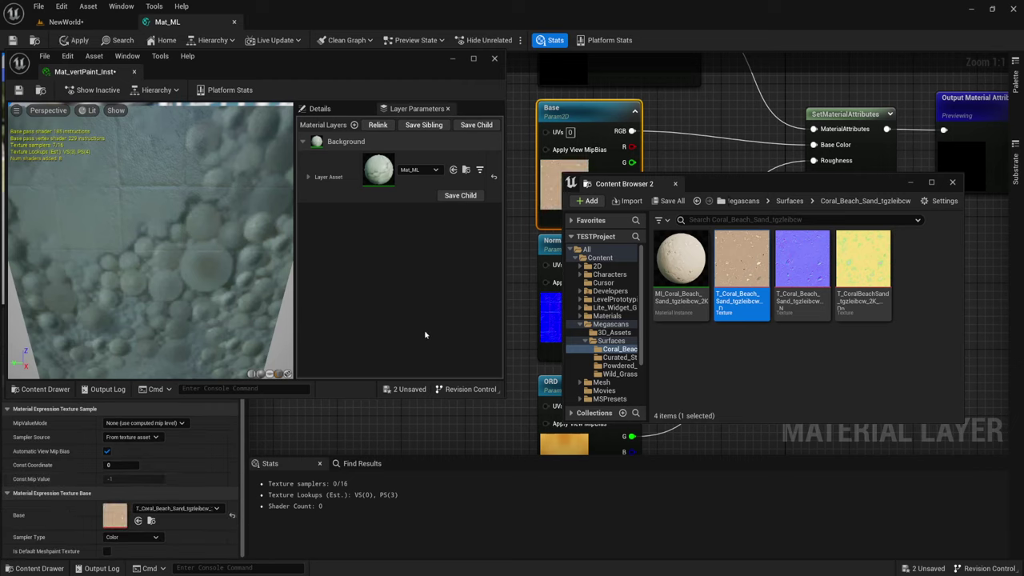
left_click(546, 312)
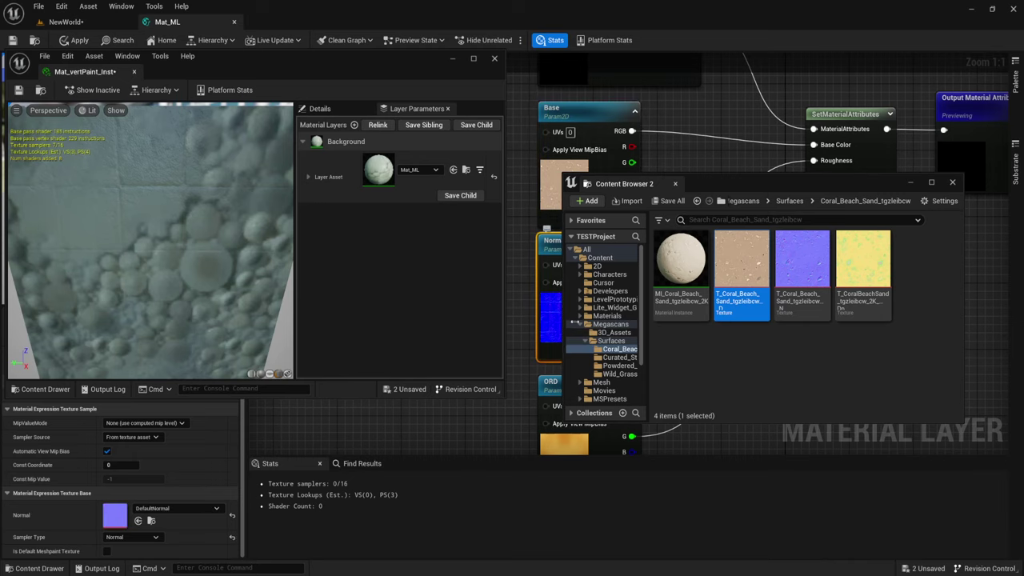
left_click(802, 264)
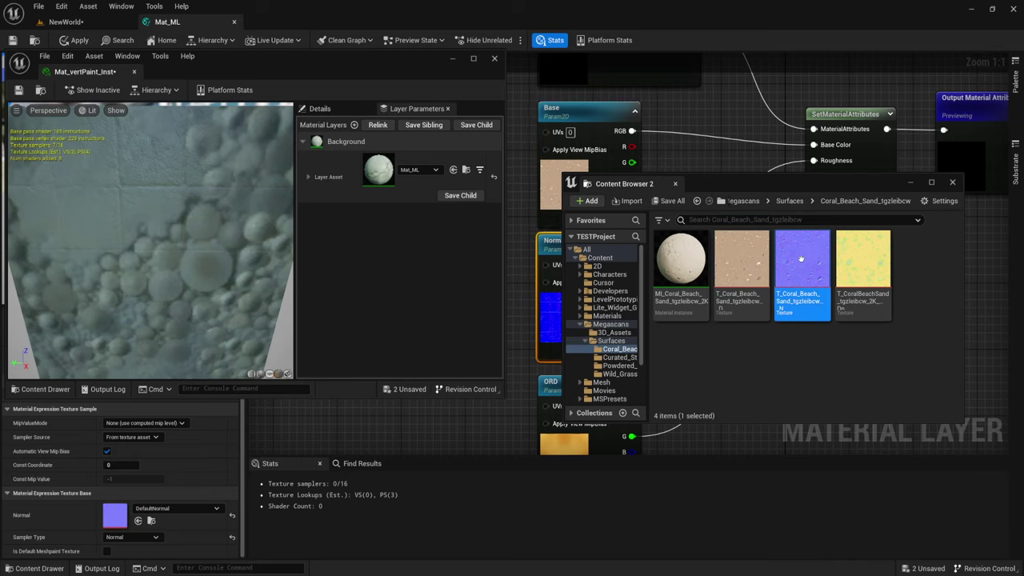
left_click(139, 521)
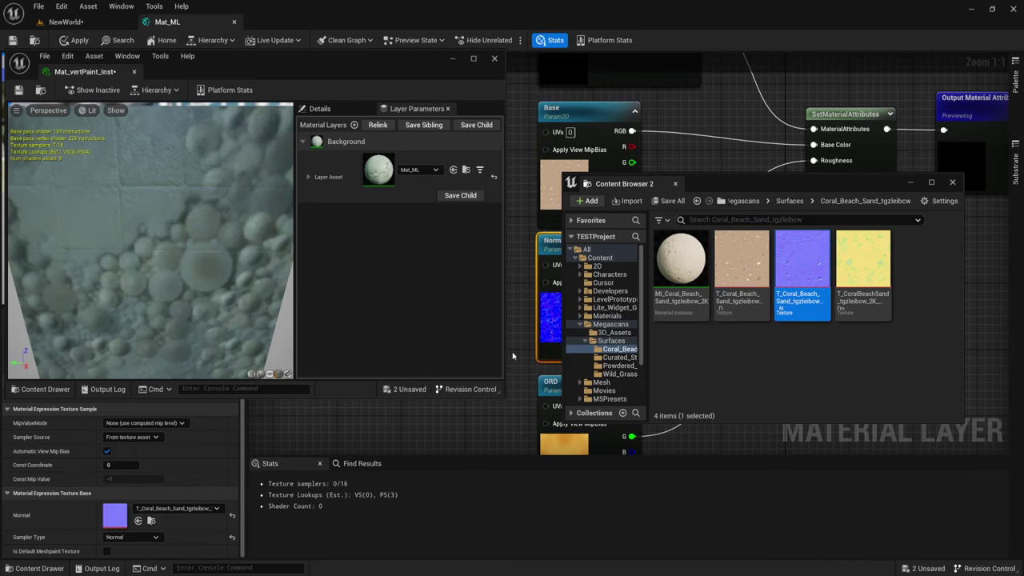
Select the ORD texture sample and check the Coral Beach Sand ORDp texture's details
right_click_drag(513, 356, 517, 164)
left_click(534, 266)
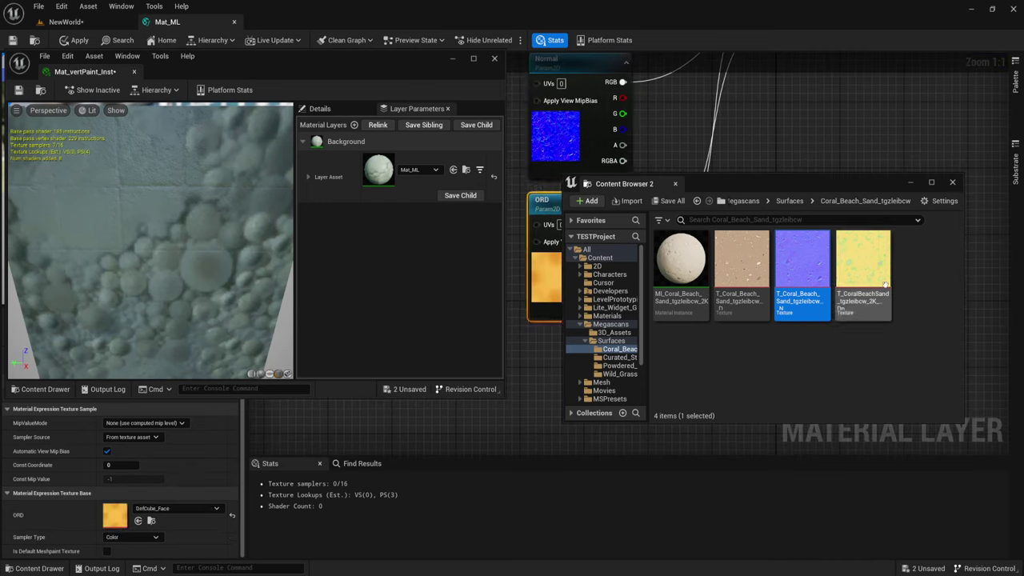
mouse_move(883, 282)
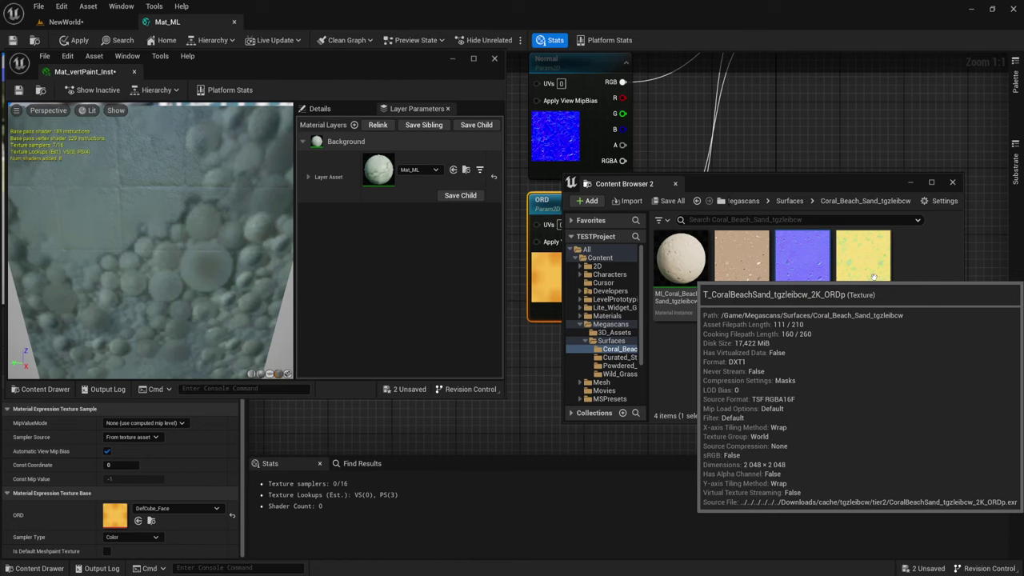
double_click(873, 277)
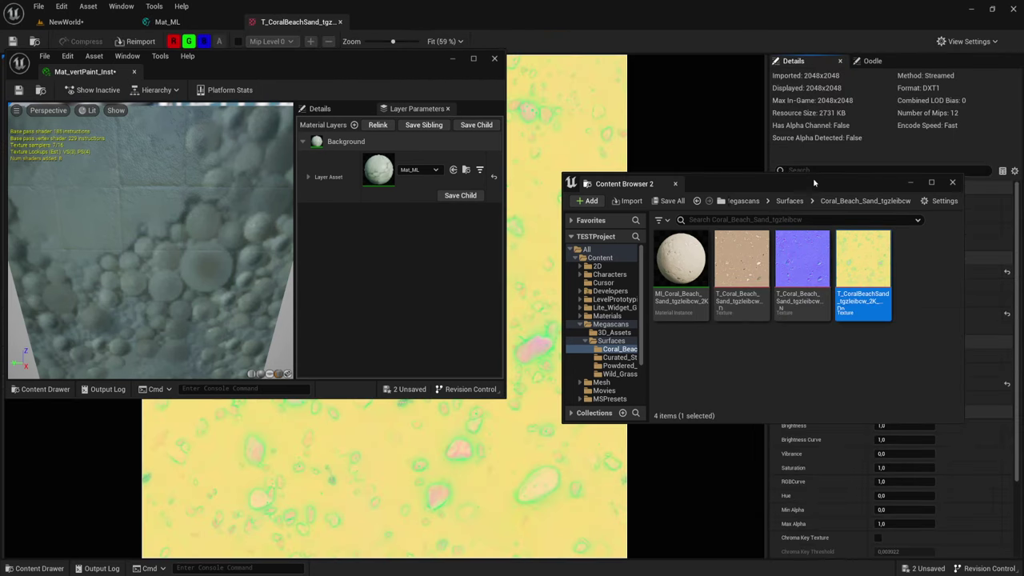
left_click_drag(812, 178, 535, 157)
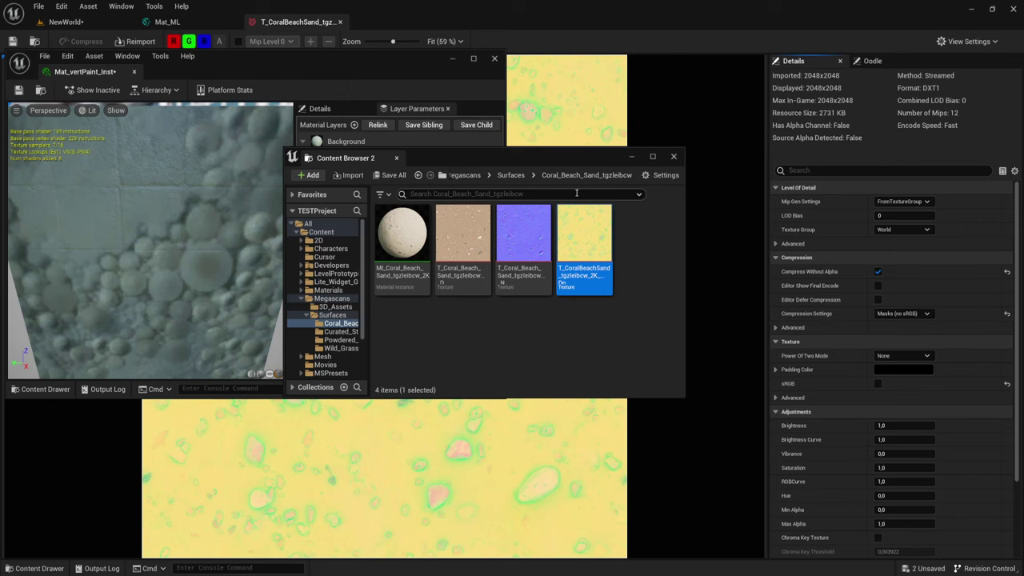
left_click_drag(524, 160, 809, 212)
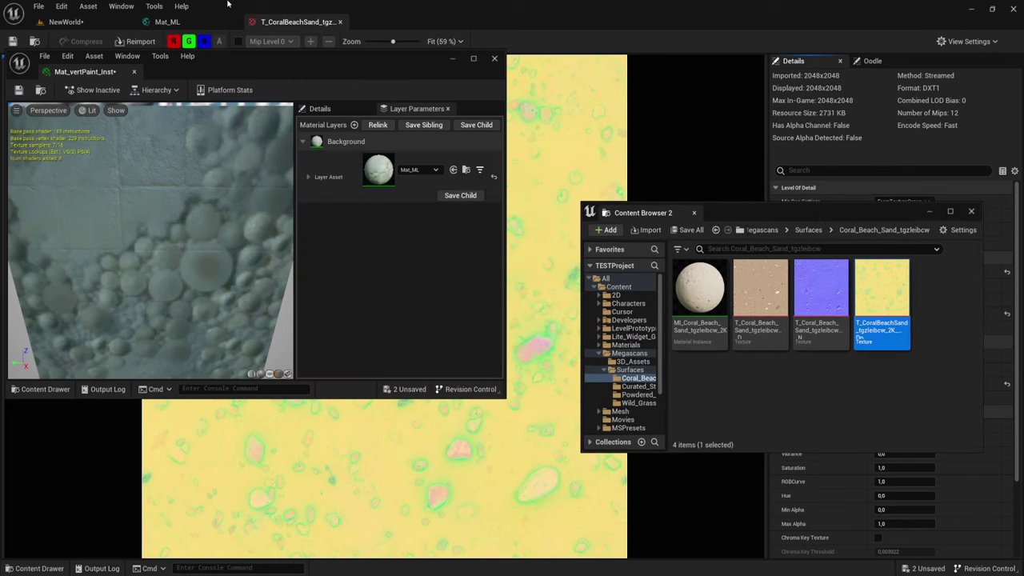
left_click(340, 22)
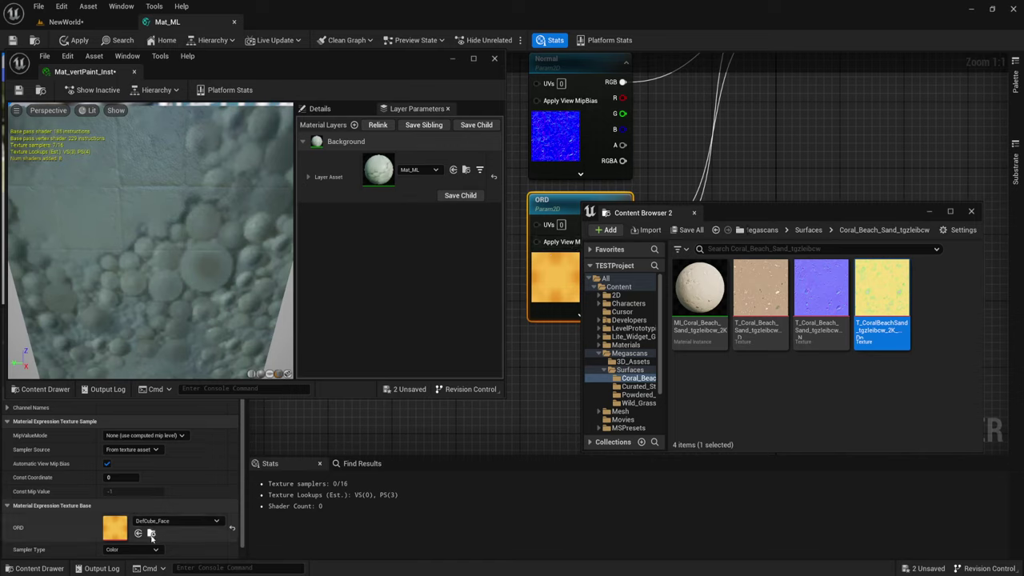
Set ORD's sampler to Masks with the Coral Beach Sand ORDp texture, then apply and save
left_click(121, 549)
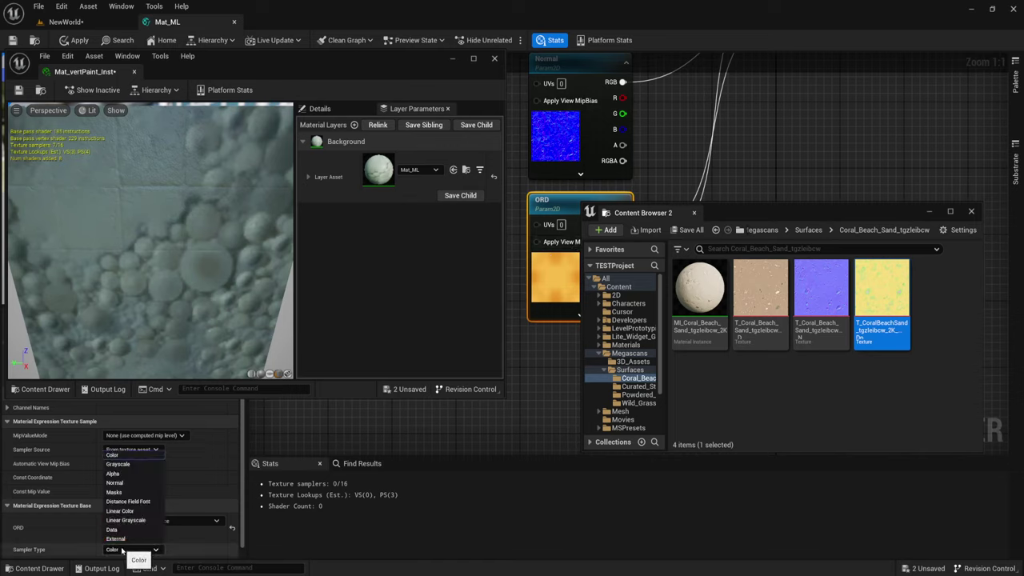
left_click(119, 493)
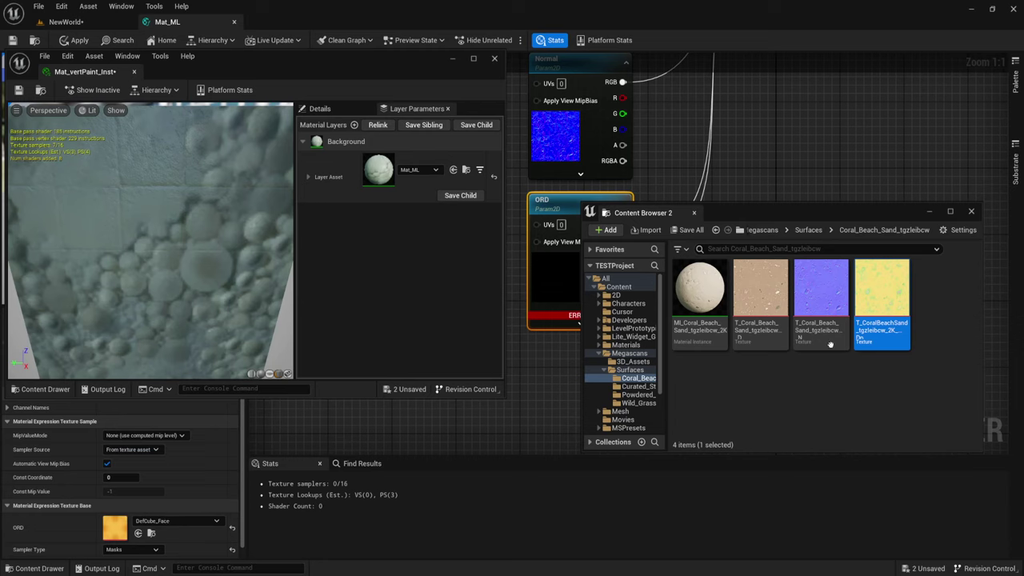
left_click(137, 533)
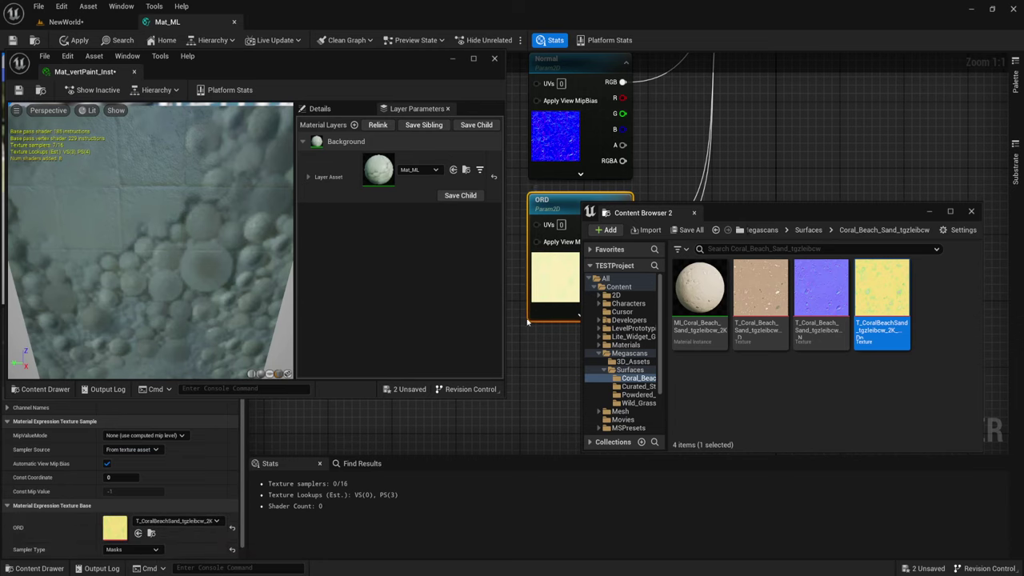
left_click(71, 41)
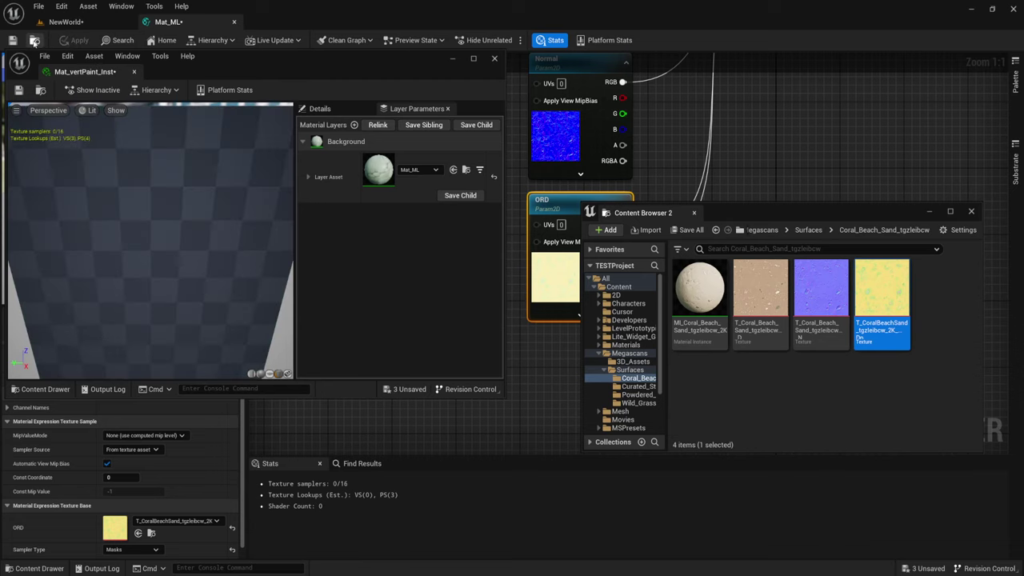
left_click(12, 41)
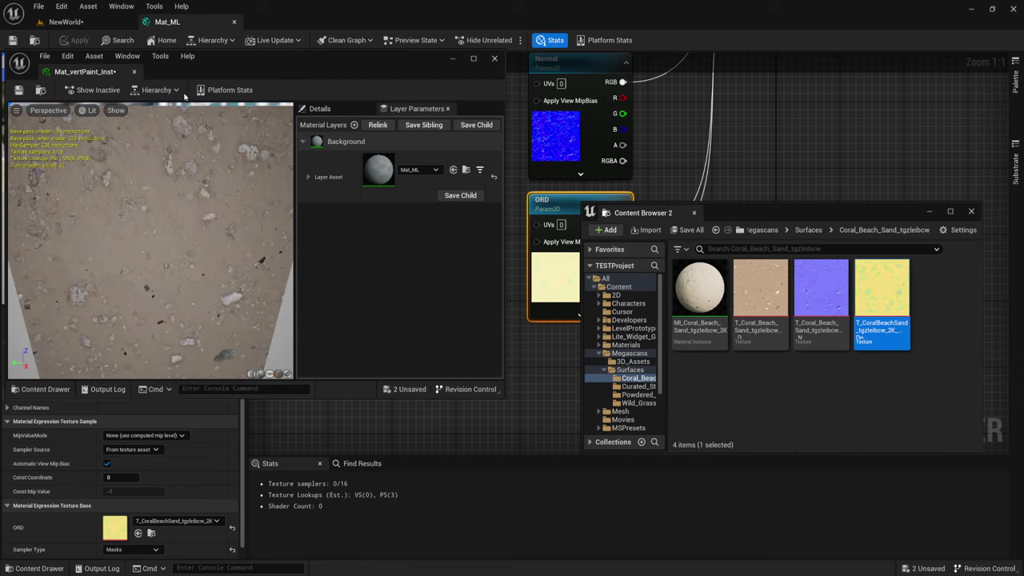
Zoom and orbit the preview cube to view the sand material head-on
scroll(199, 192, "down", 5)
left_click_drag(199, 192, 232, 208)
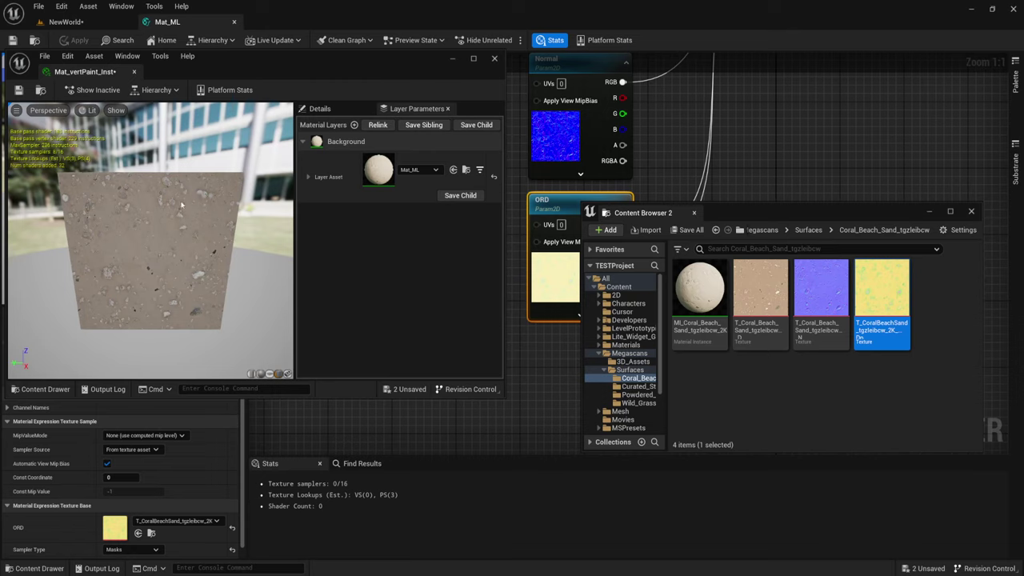
left_click_drag(125, 188, 160, 224)
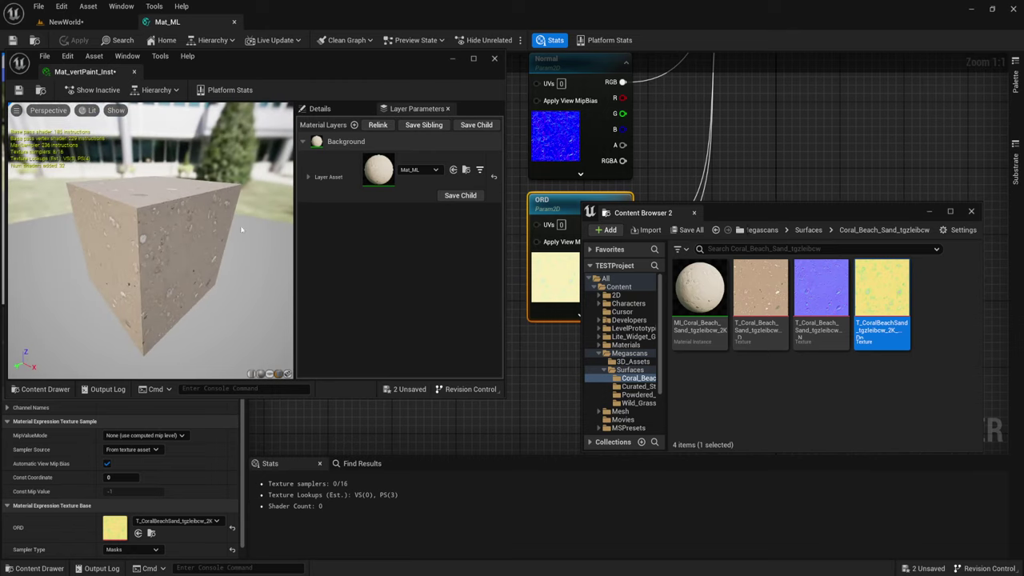
scroll(189, 216, "down", 3)
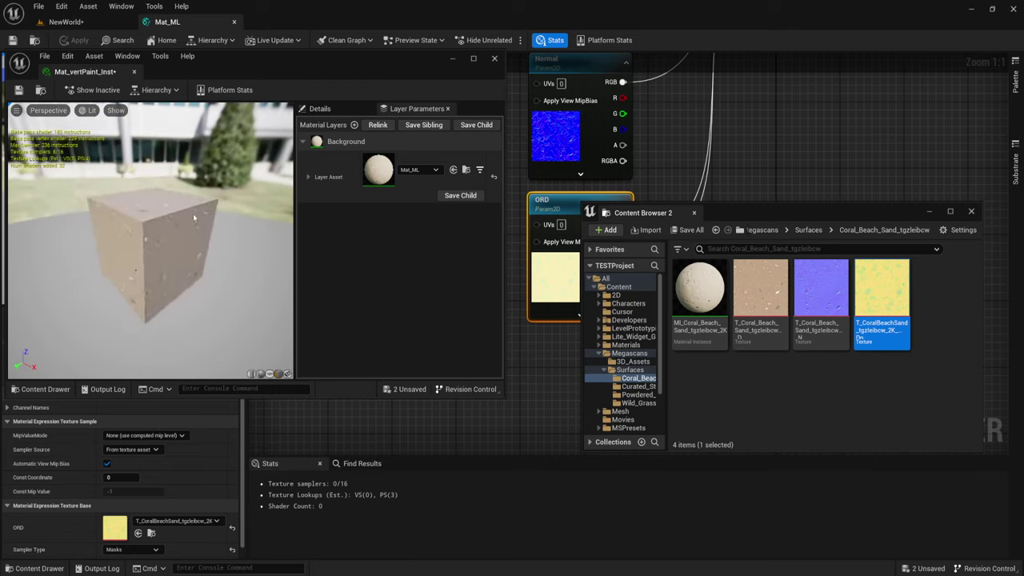
left_click_drag(195, 252, 192, 264)
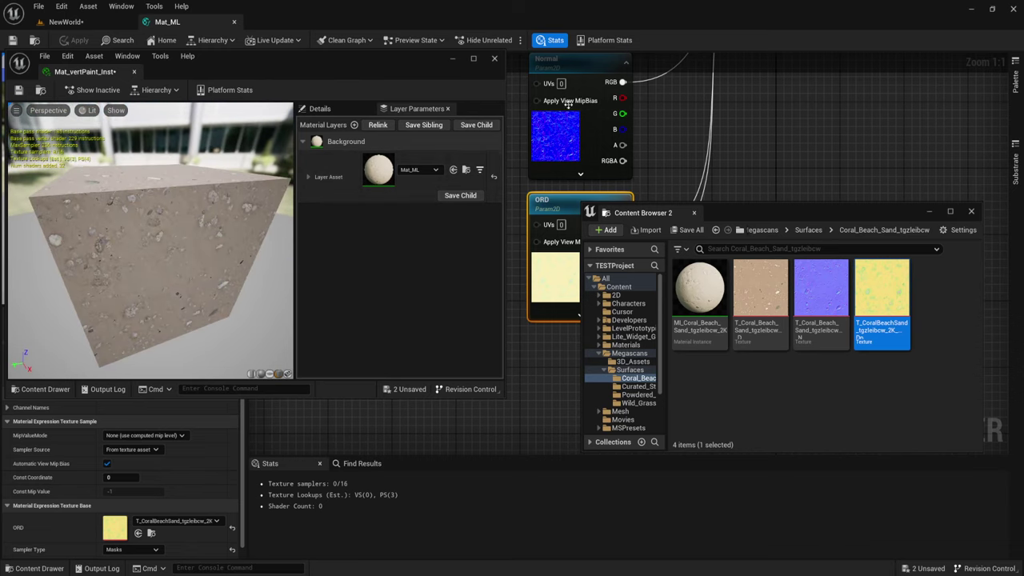
Close Mat_ML, view the sand-textured walls, and rearrange Content Browser 2 and the Layer Parameters panel
left_click(235, 23)
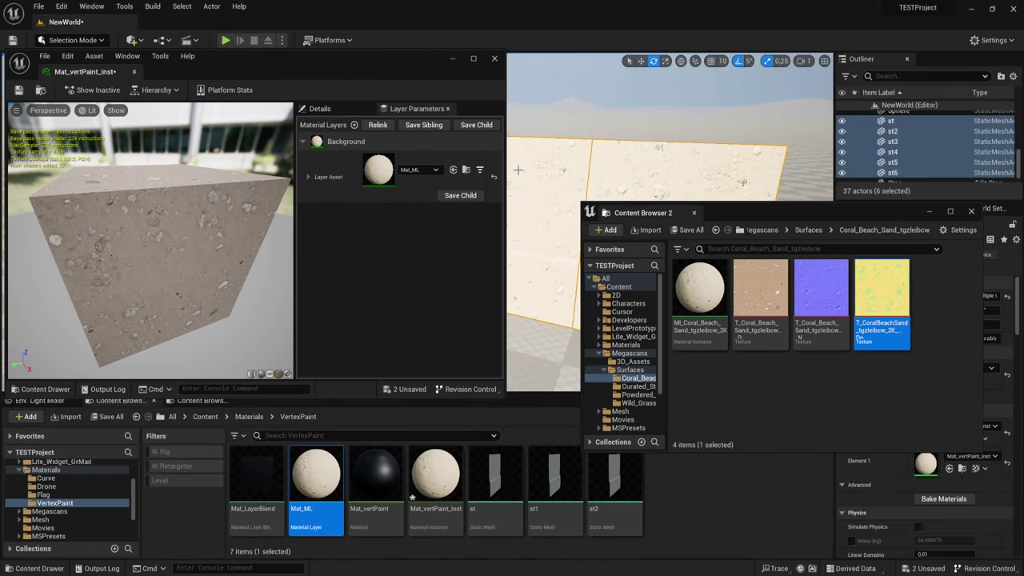
right_click_drag(743, 182, 646, 144)
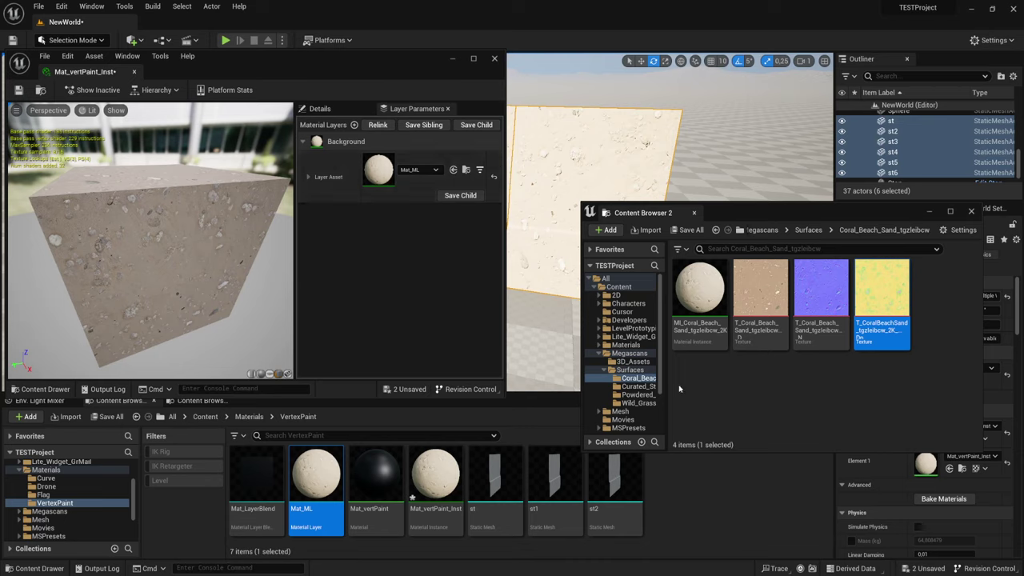
left_click_drag(805, 218, 843, 102)
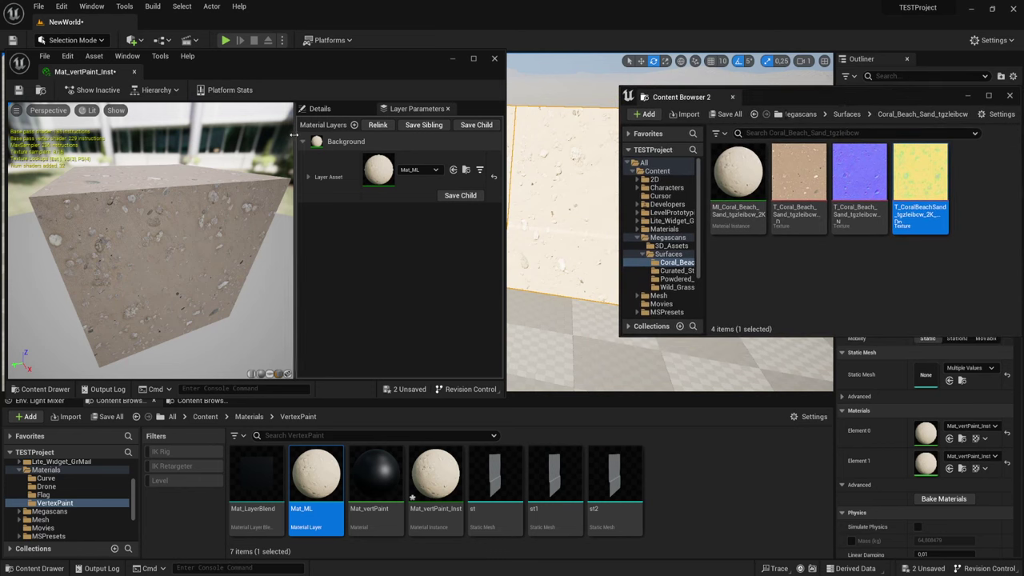
left_click_drag(293, 135, 245, 139)
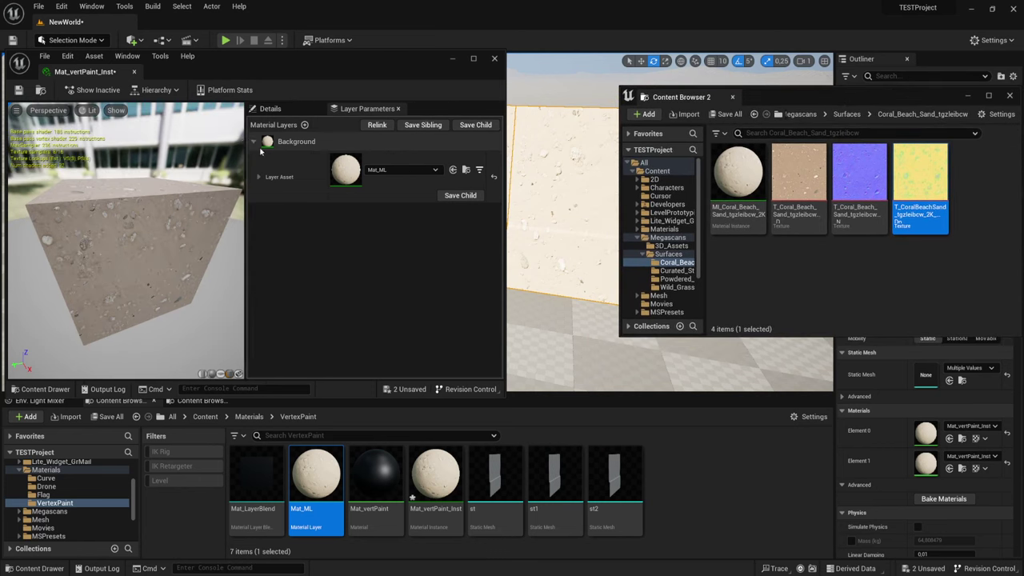
Add Layer 1 above Background, expand it, and browse layer assets without picking one
left_click(304, 125)
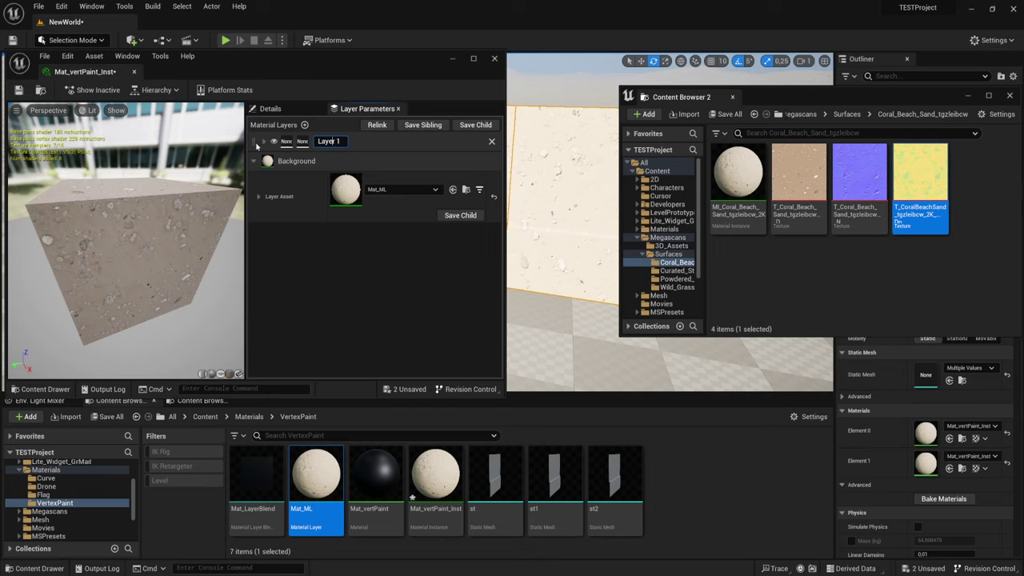
left_click(263, 142)
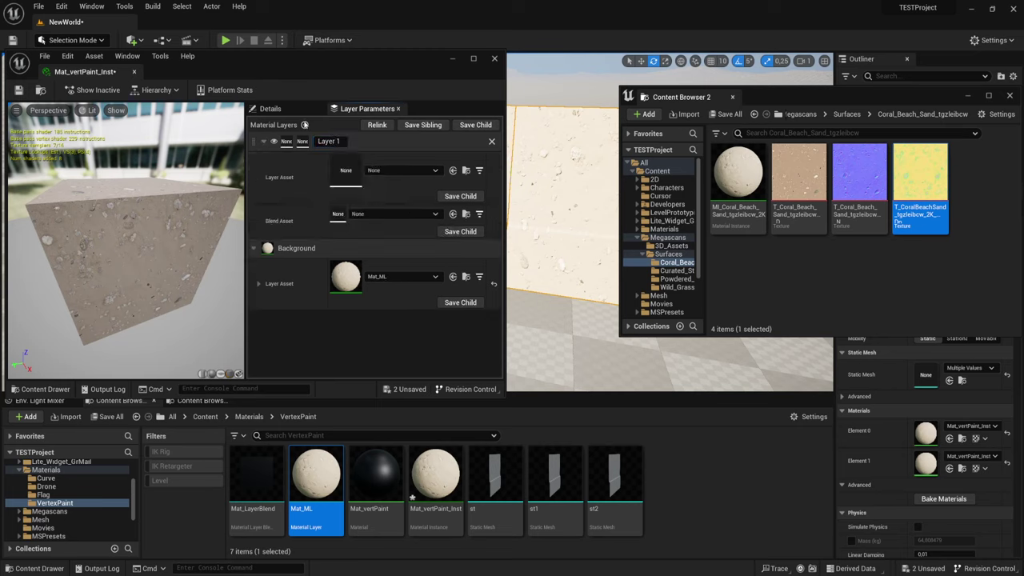
left_click(395, 170)
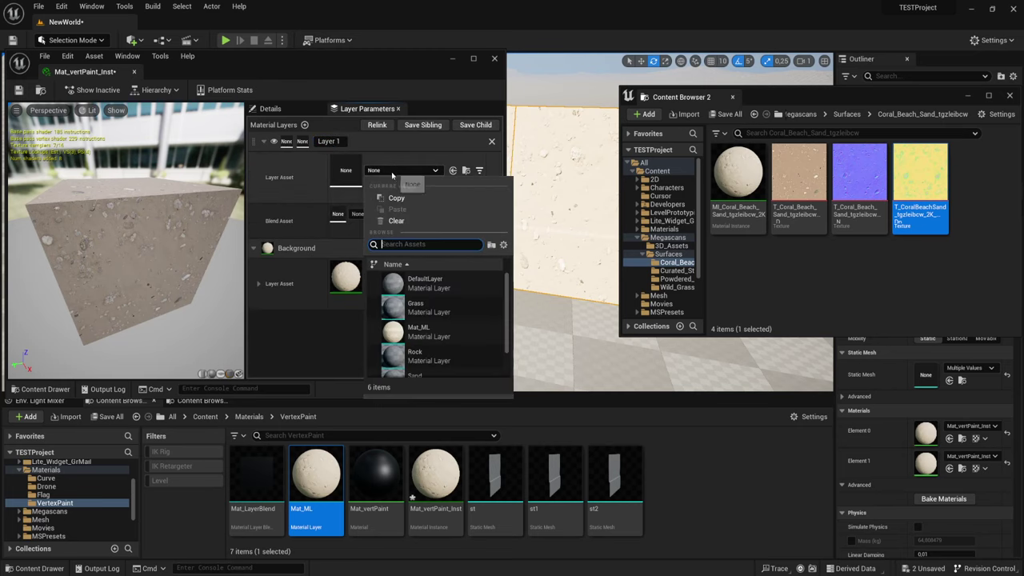
left_click(399, 174)
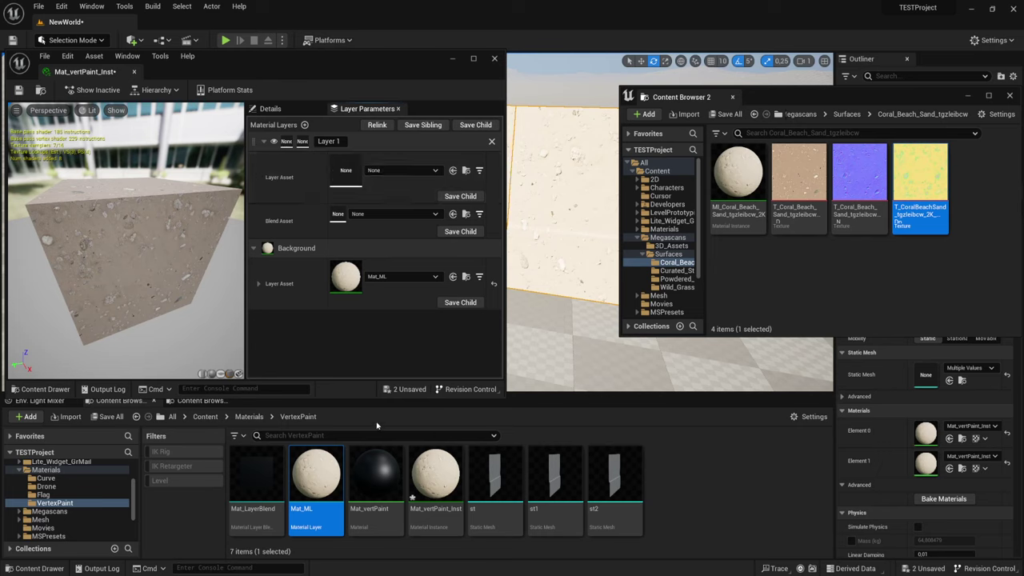
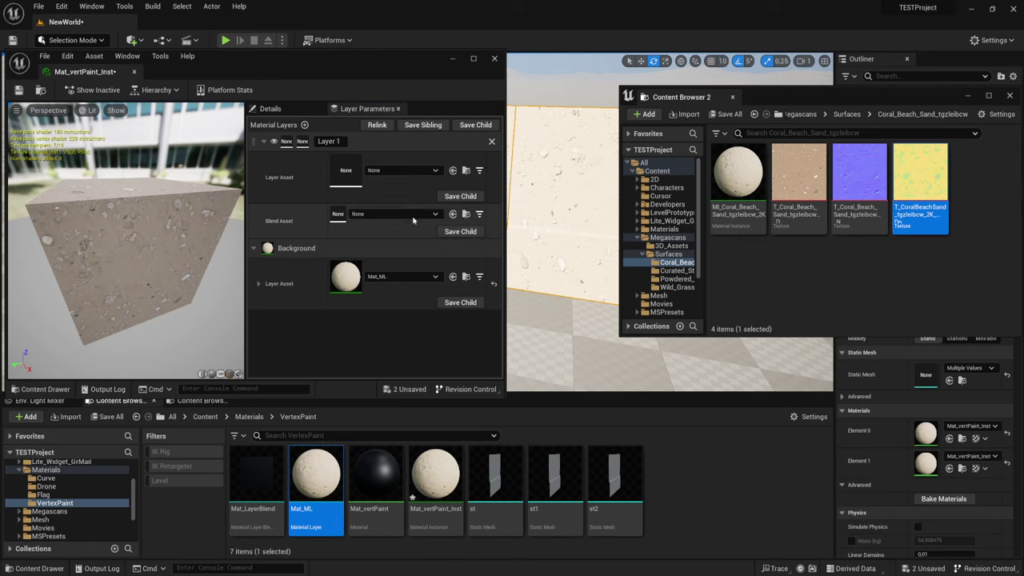
Assign Mat_ML as Layer 1's layer asset and Mat_LayerBlend as its blend asset
left_click_drag(320, 477, 346, 176)
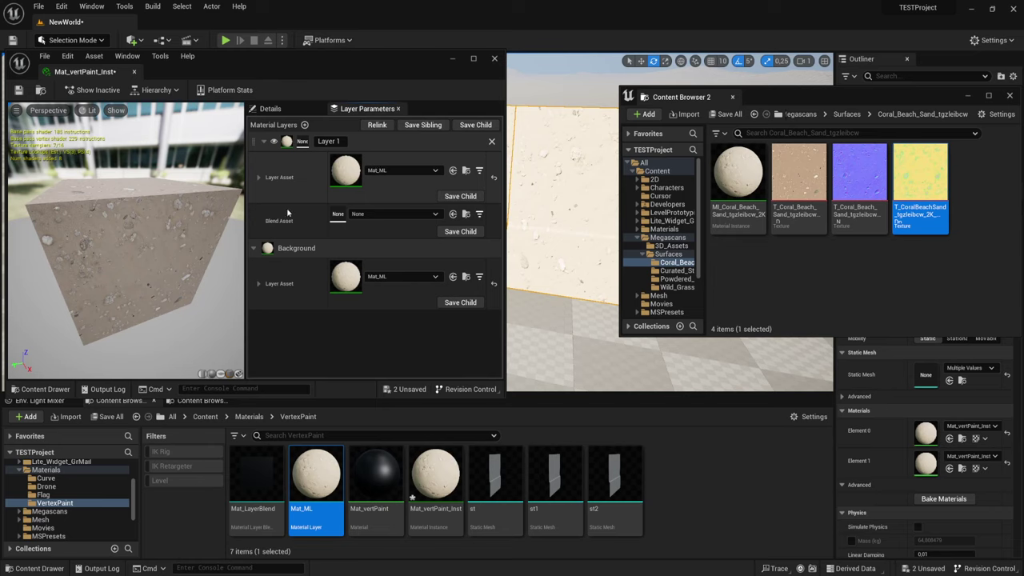
left_click(247, 478)
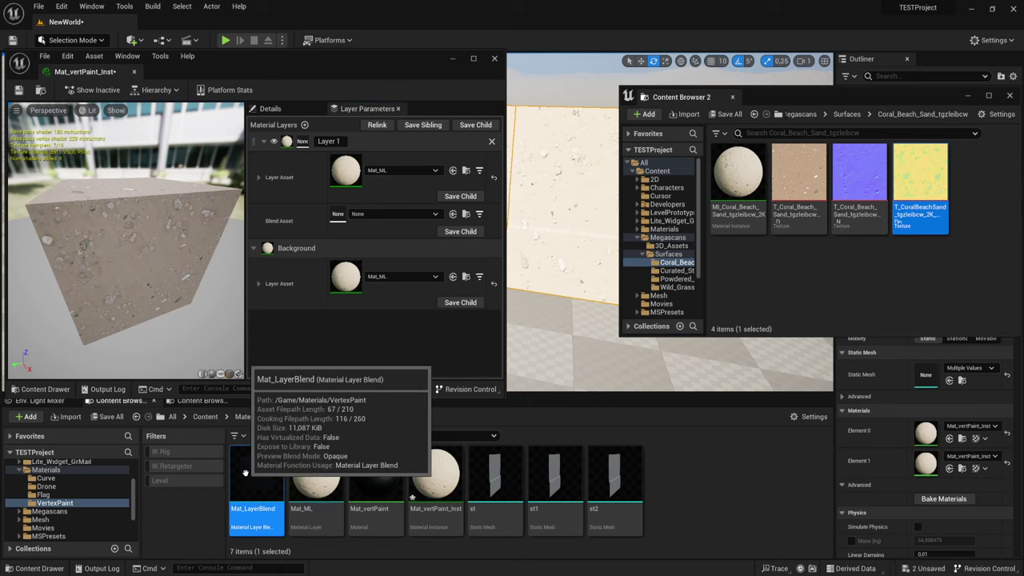
left_click(453, 214)
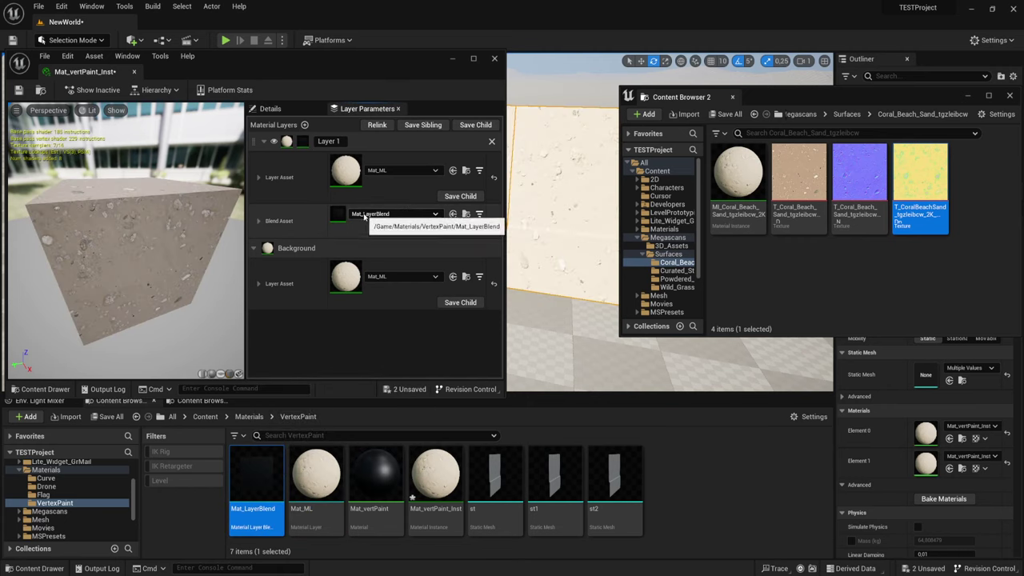
Add Layer 2 with Mat_ML as its layer asset and Mat_LayerBlend as its blend
left_click(304, 125)
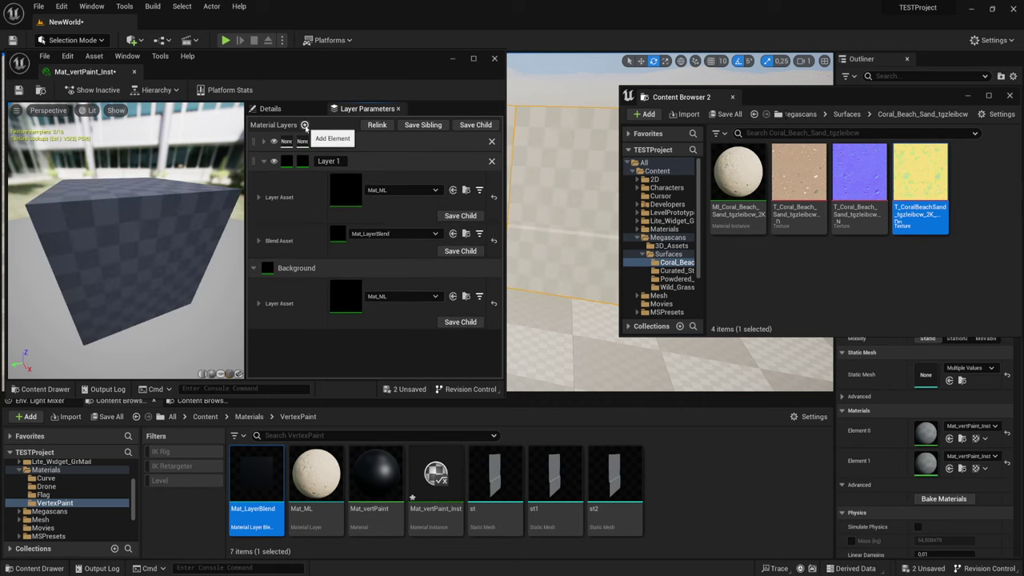
left_click(264, 142)
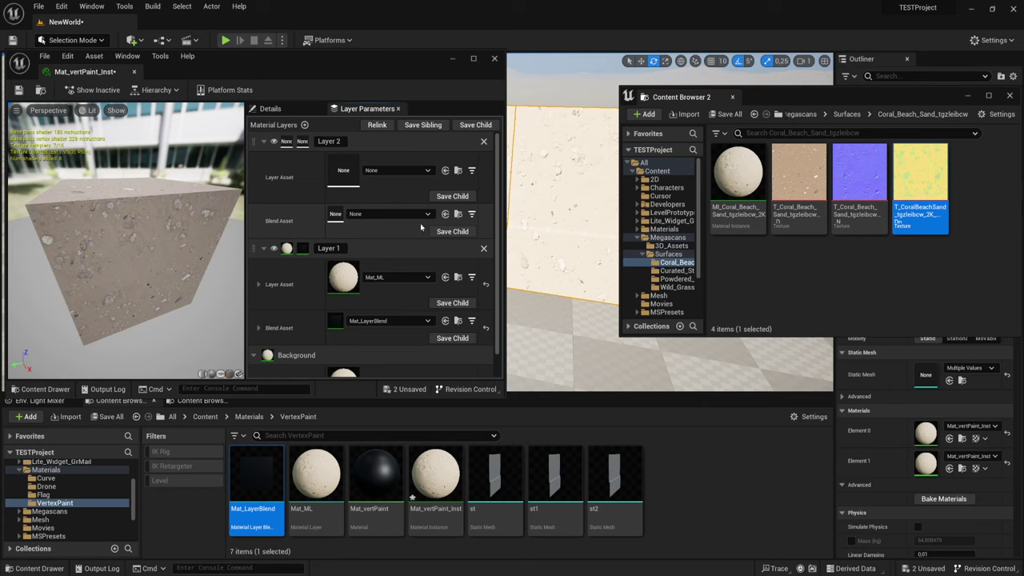
left_click(445, 215)
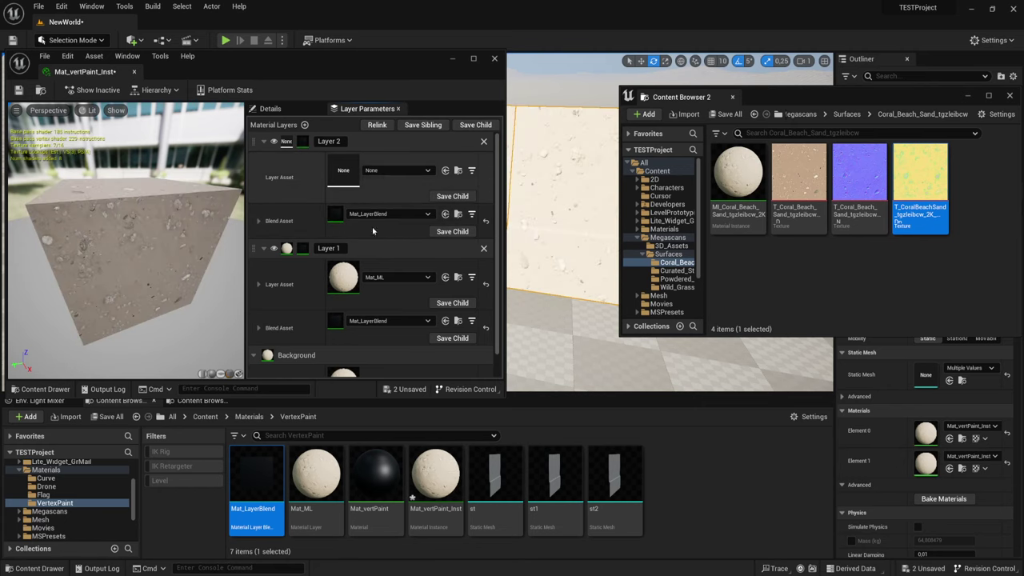
left_click(312, 477)
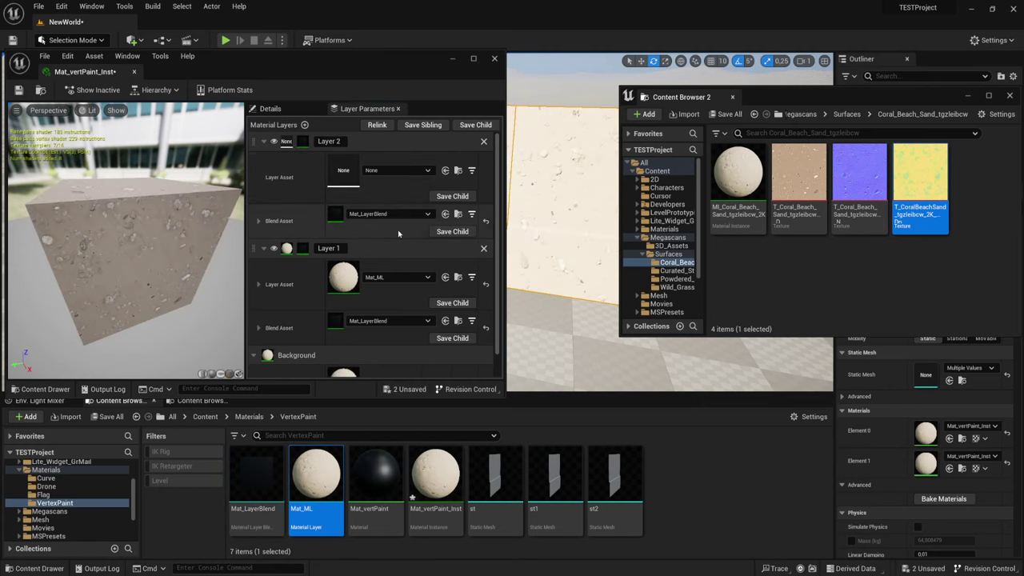
left_click(445, 170)
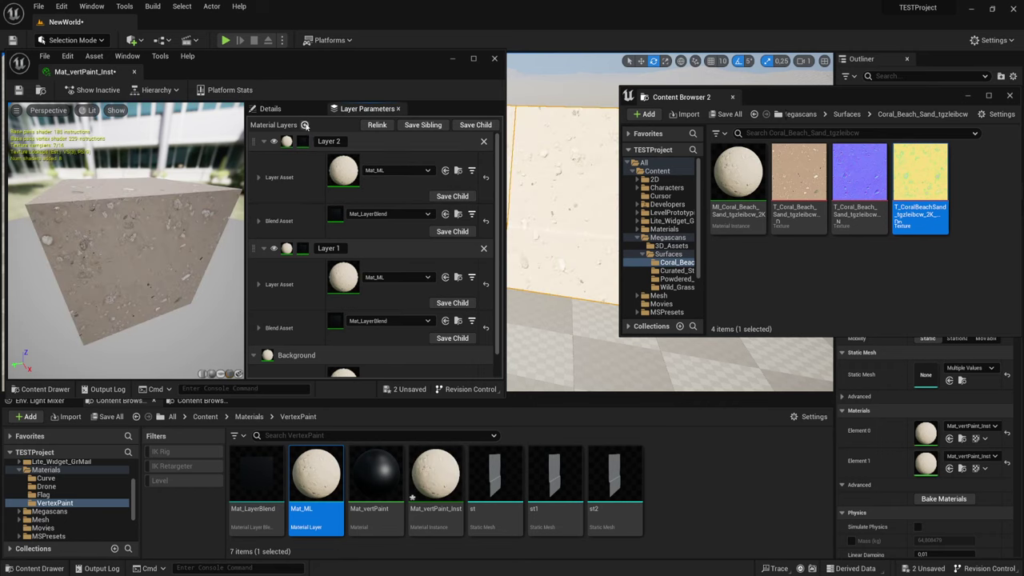
Add Layer 3 and assign Mat_ML as its layer asset
left_click(305, 124)
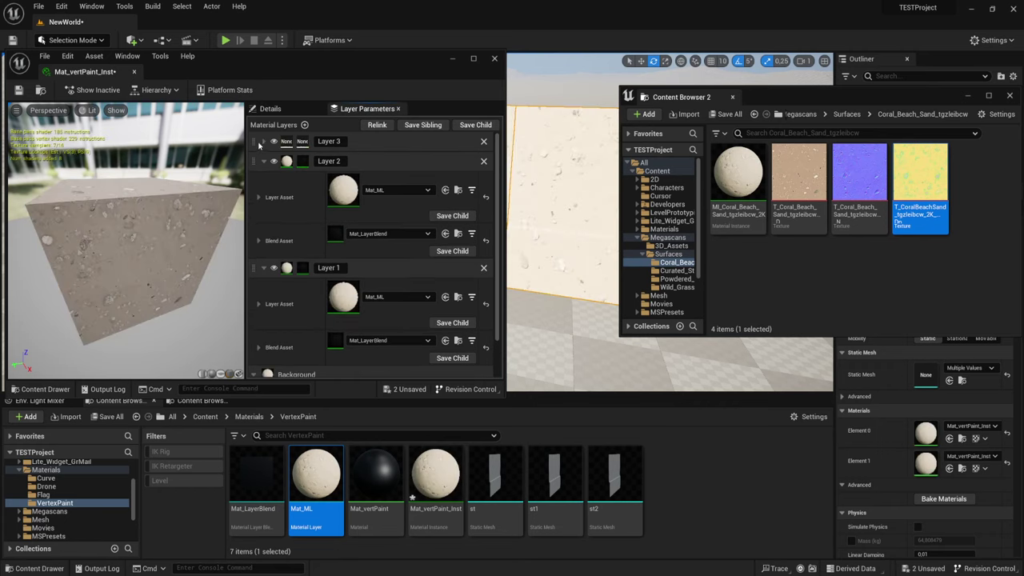
left_click(263, 142)
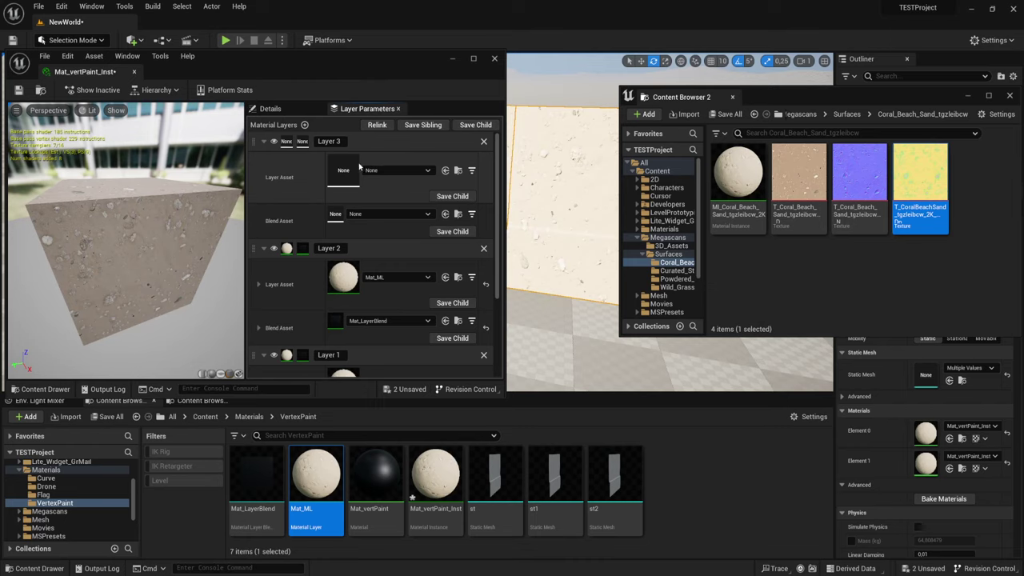
left_click(446, 171)
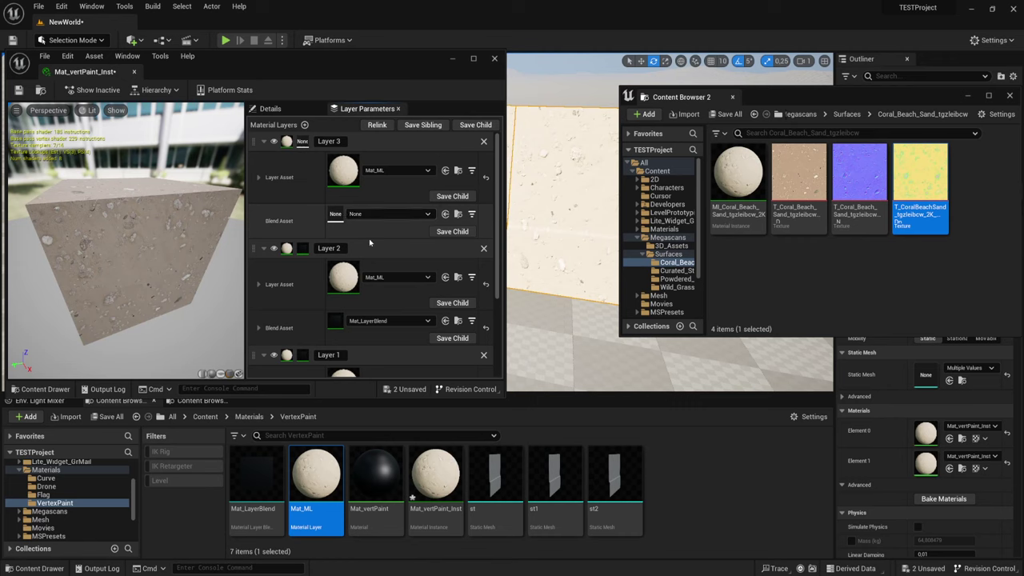
left_click(256, 480)
Give Layer 3 the Mat_LayerBlend blend and enable its Base, Normal and ORD texture overrides
left_click(446, 214)
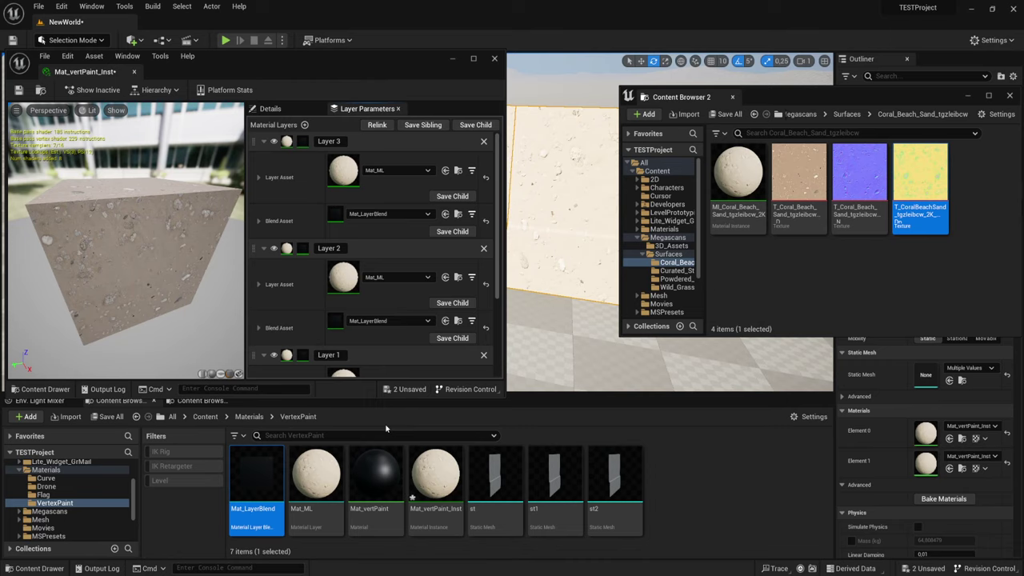
left_click(258, 177)
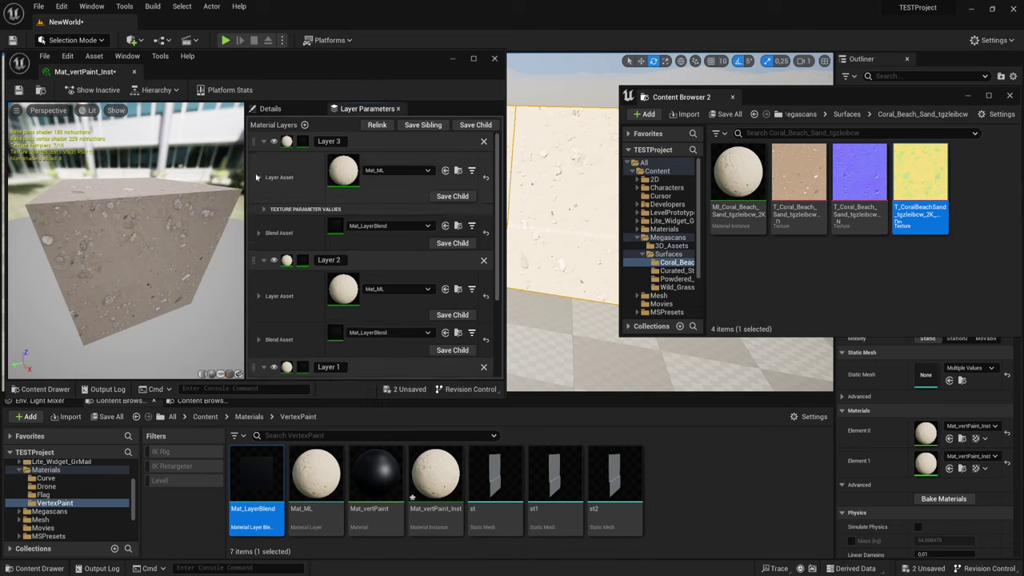
left_click(264, 210)
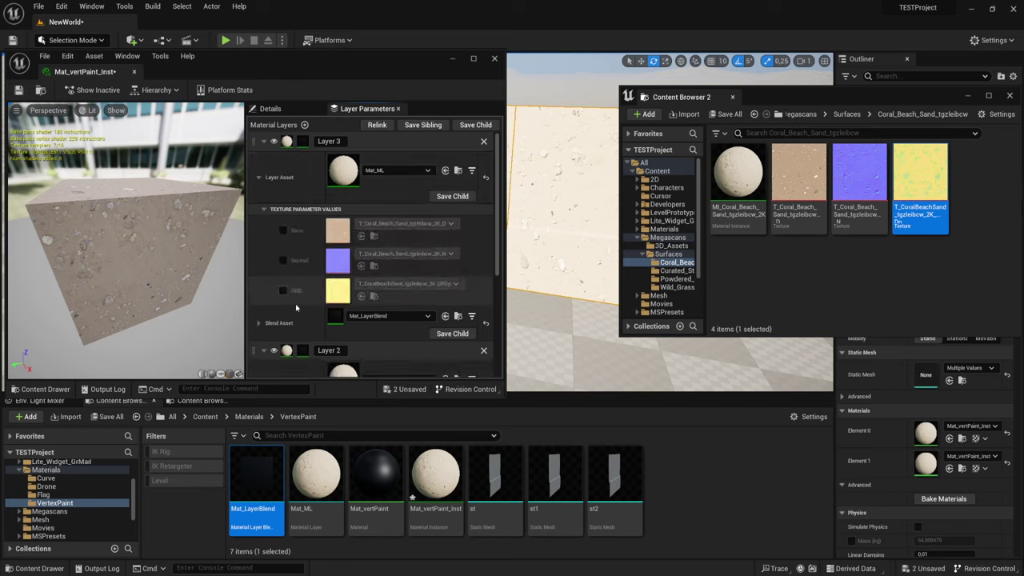
left_click(282, 291)
left_click(283, 261)
left_click(283, 231)
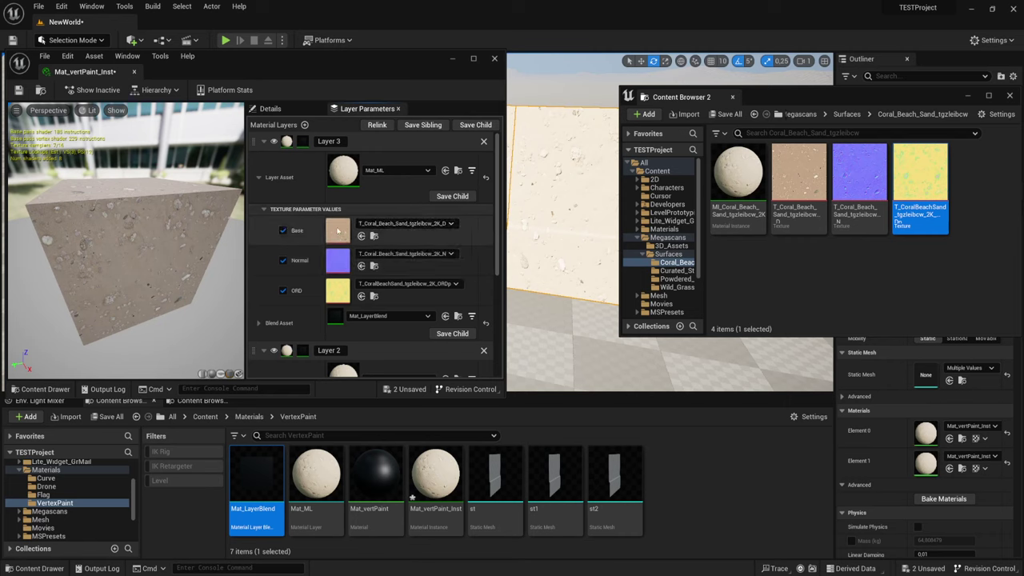
Assign the Curated_Stone_Facade base colour, normal and ORDp textures to Layer 3
left_click(847, 114)
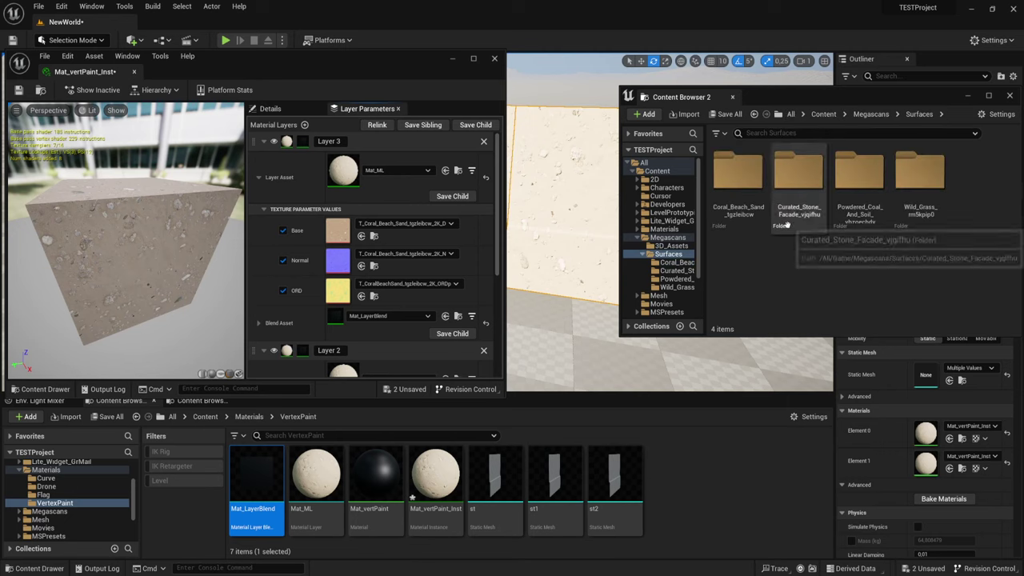
double_click(738, 172)
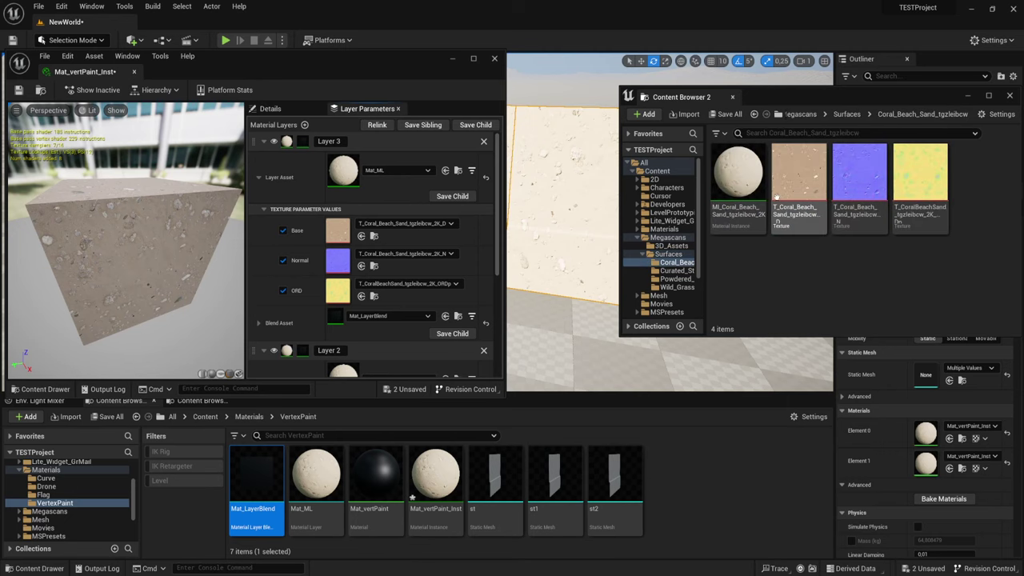
left_click(850, 114)
double_click(794, 171)
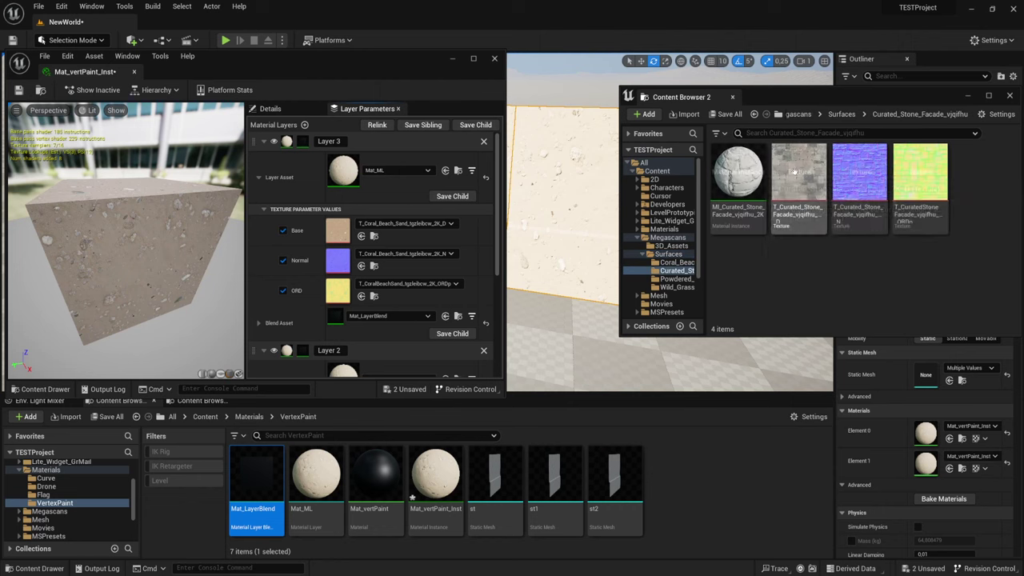
left_click(800, 209)
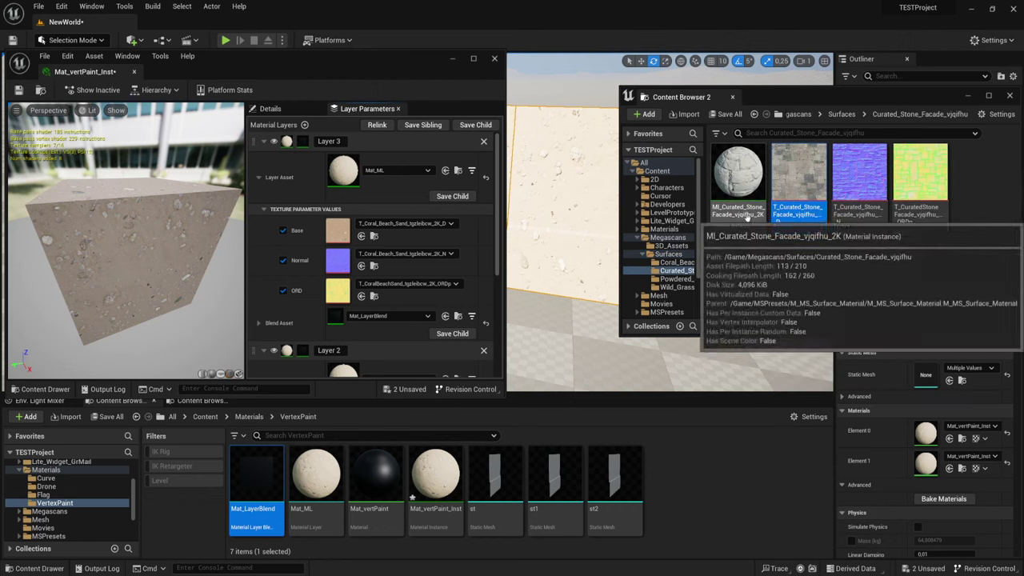
left_click(361, 236)
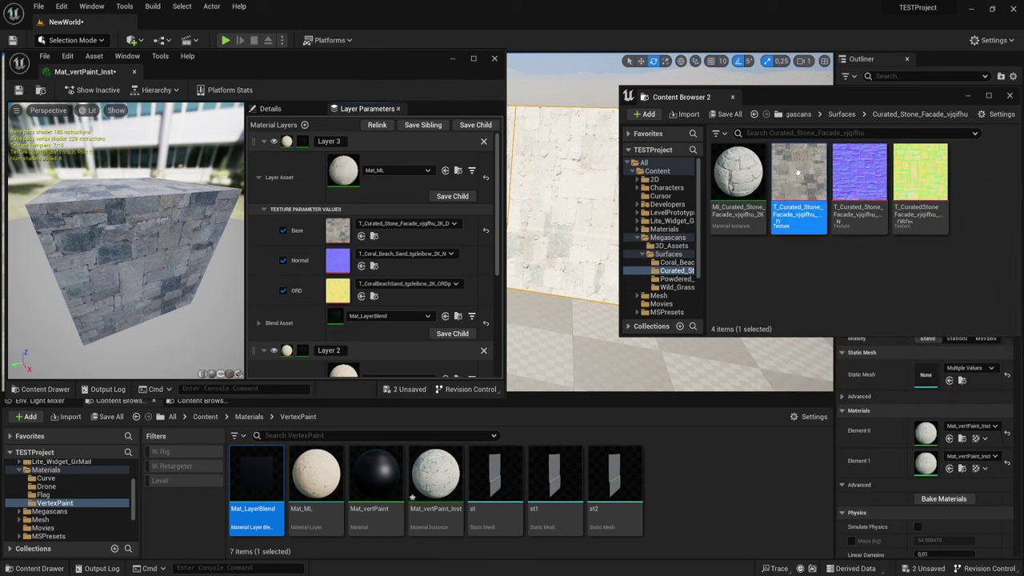
left_click(859, 176)
left_click(360, 265)
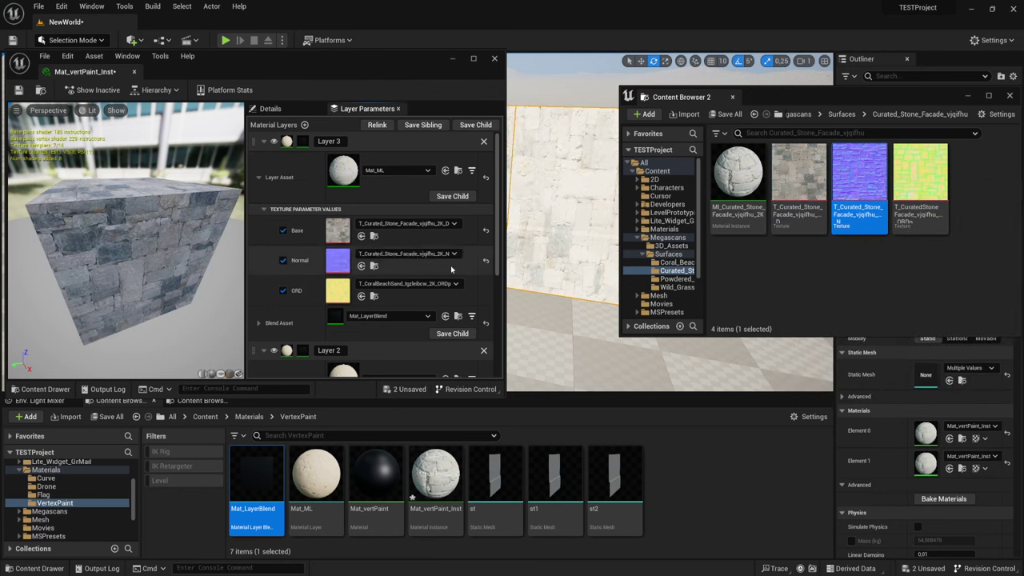
left_click(920, 180)
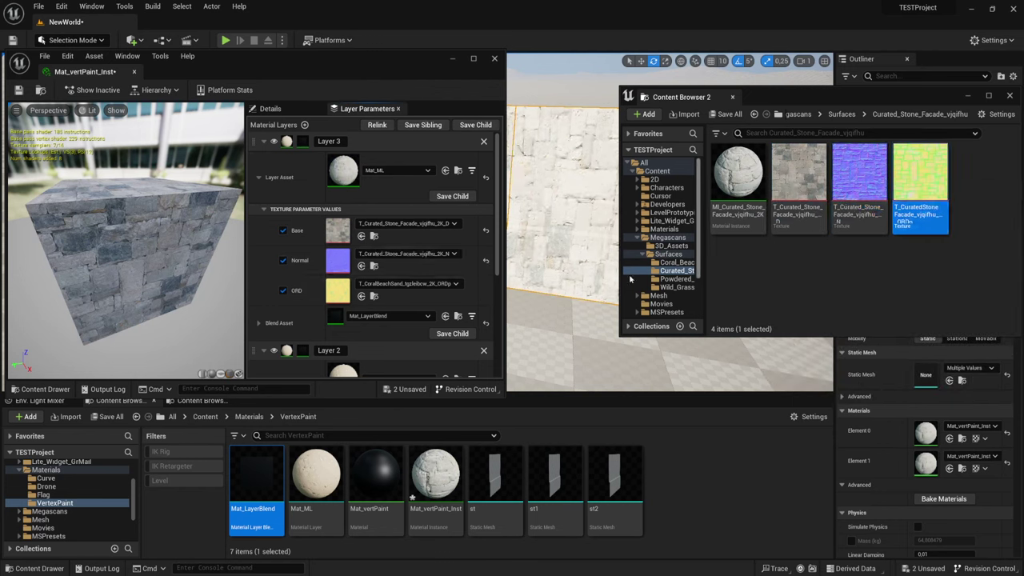
left_click(361, 296)
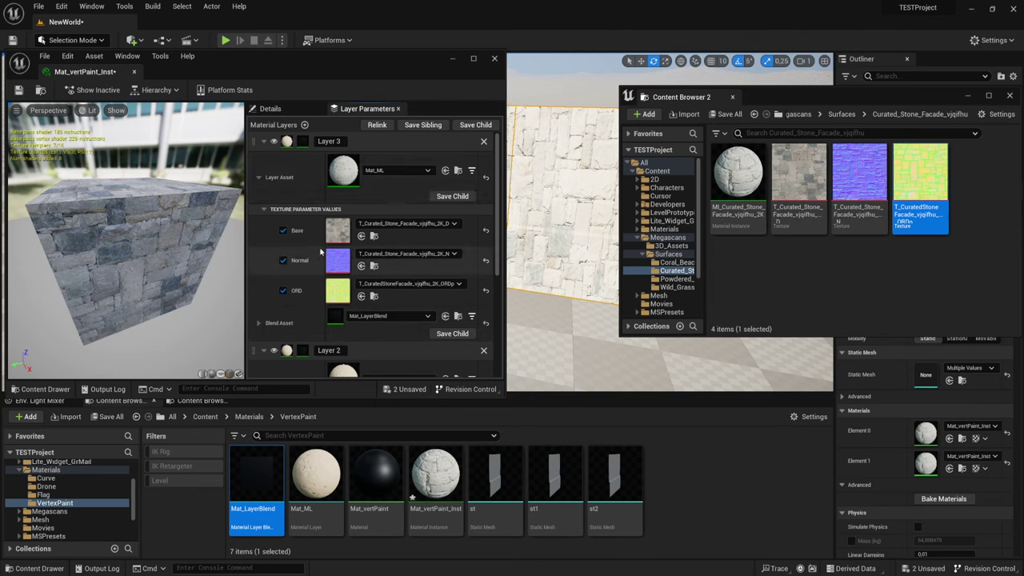
left_click(264, 211)
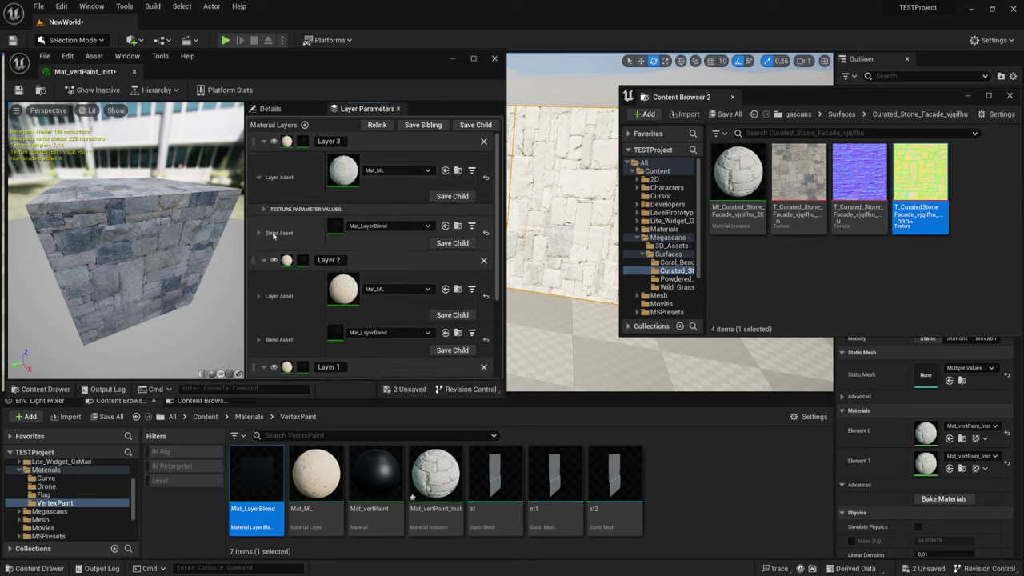
Enable the VertexPaint static switch on Layer 3's blend, keeping ColorChannel on Red
left_click(259, 234)
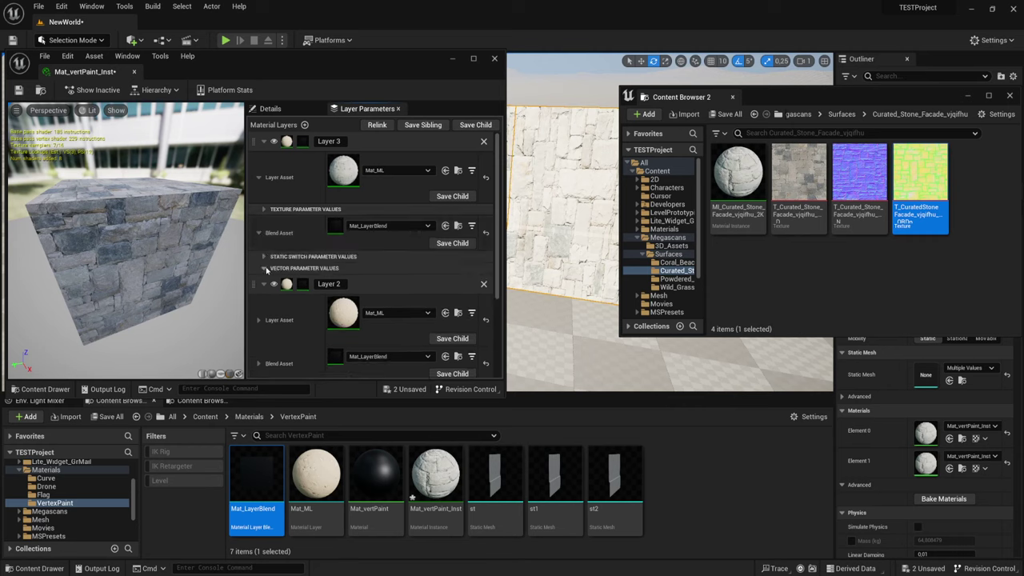
left_click(264, 257)
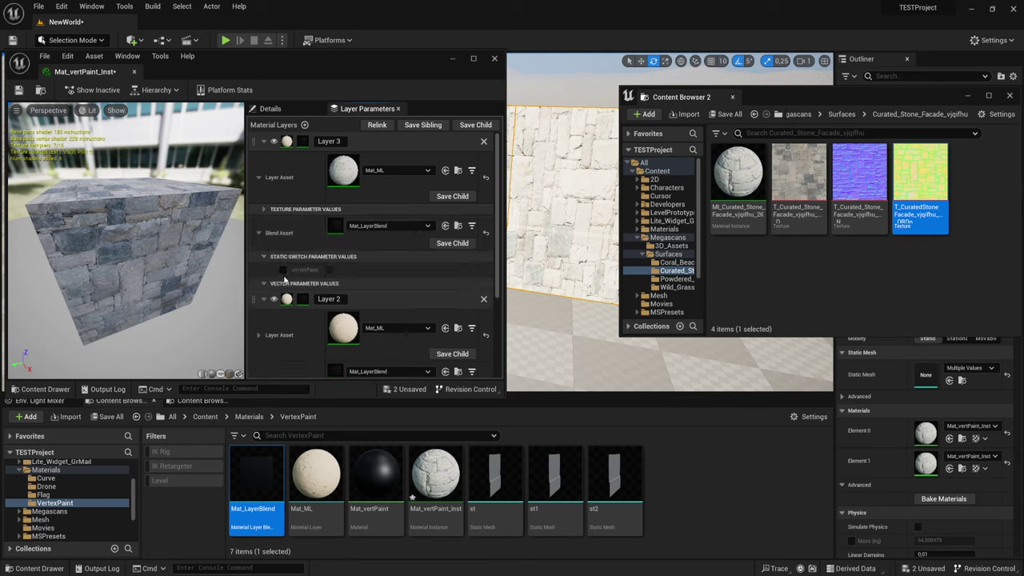
left_click(328, 271)
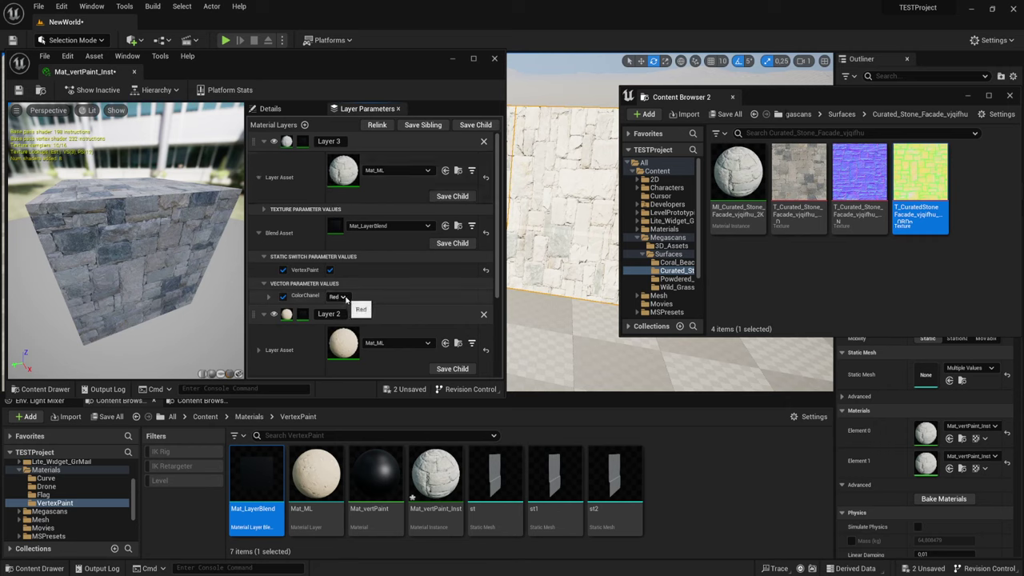
scroll(307, 233, "down", 3)
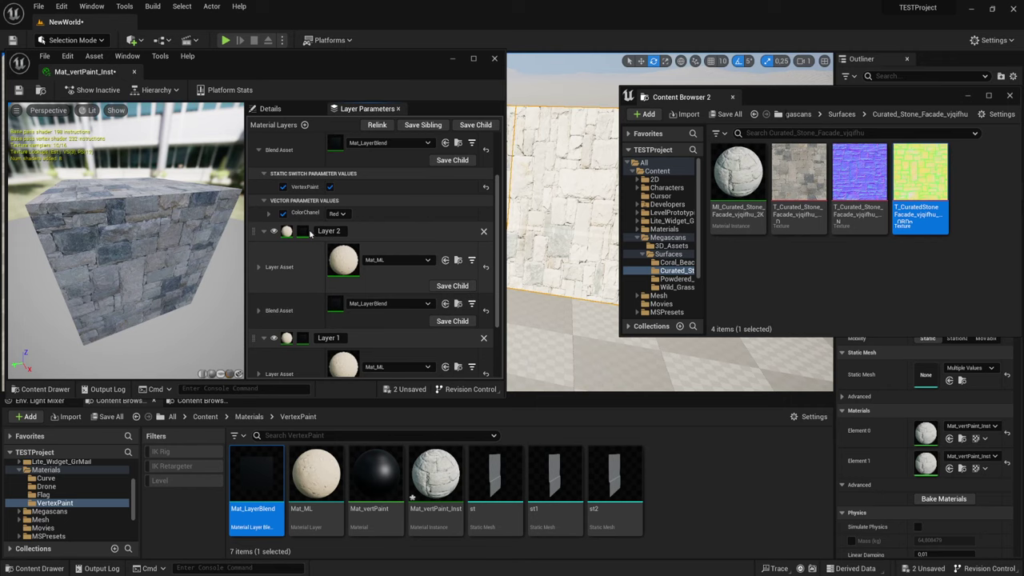
scroll(311, 196, "down", 1)
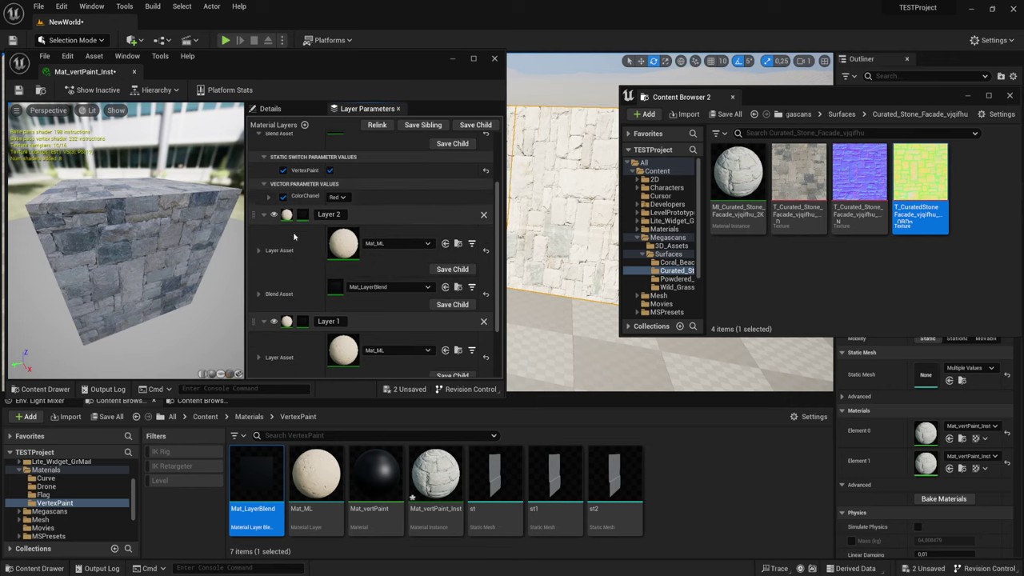
Enable Layer 2's Base, Normal and ORD texture overrides
left_click(259, 250)
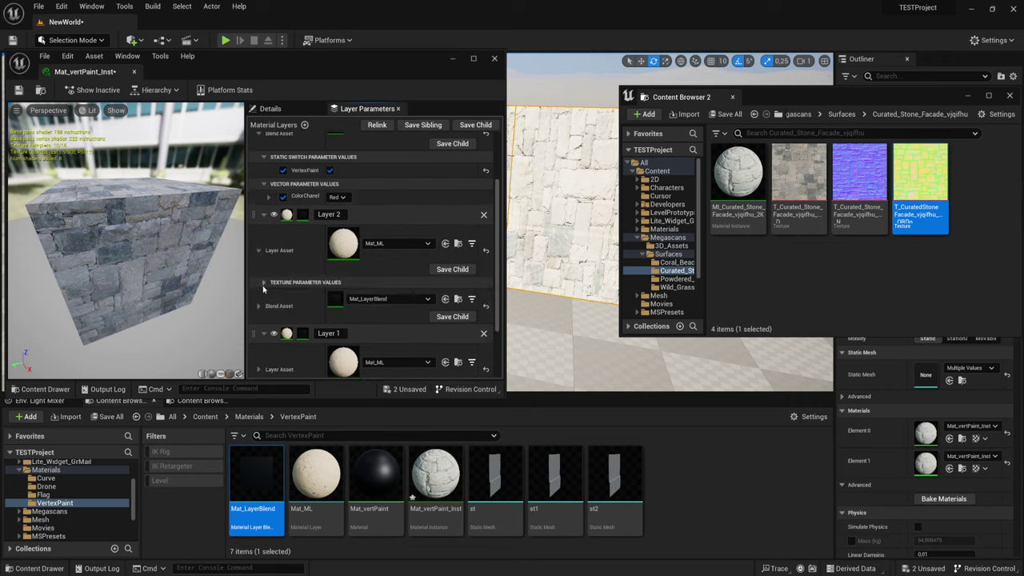
left_click(264, 282)
scroll(311, 308, "down", 3)
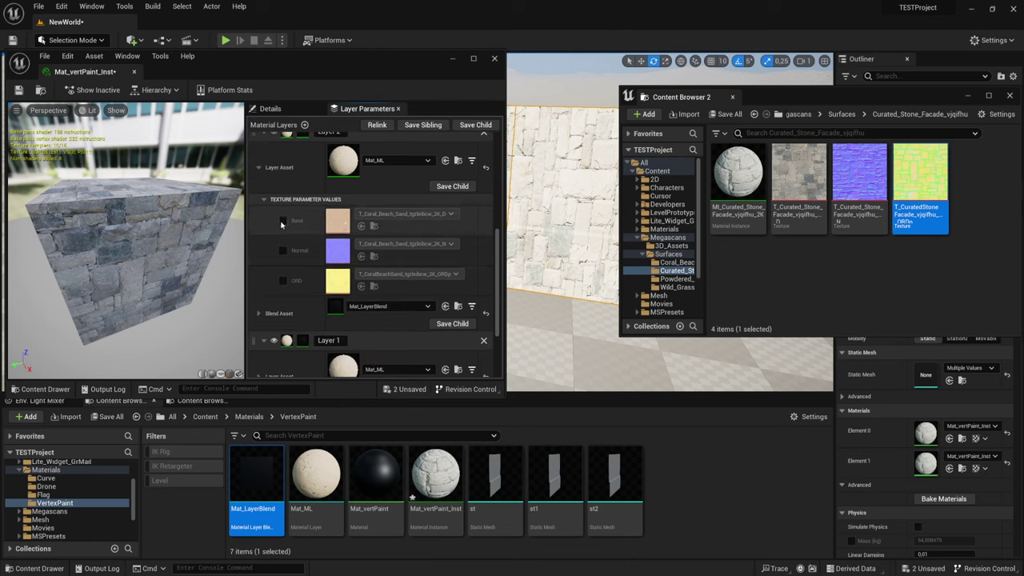
left_click(282, 221)
left_click(282, 251)
left_click(282, 280)
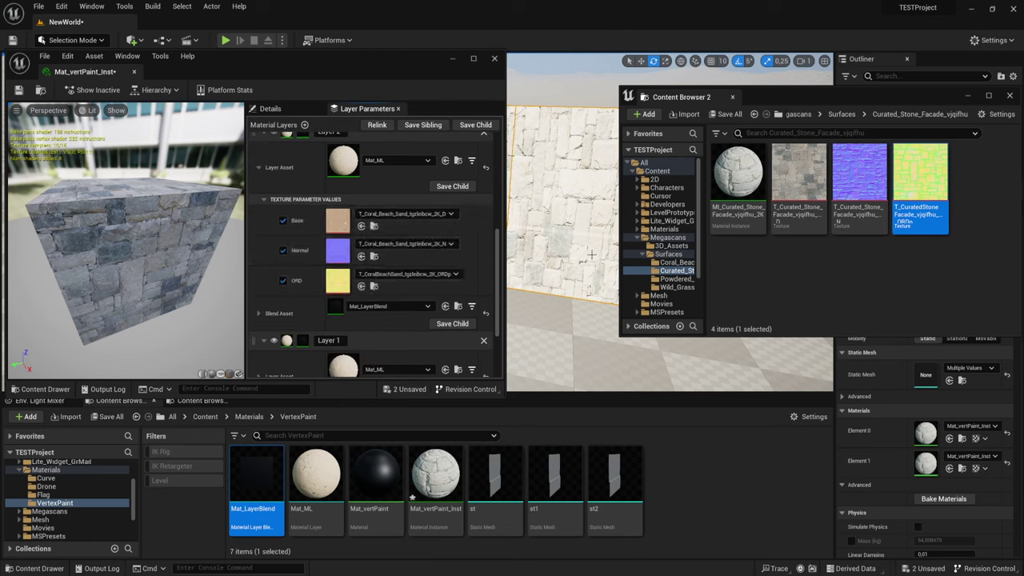
Assign the Powdered_Coal_And_Soil diffuse, normal and ORD textures to Layer 2
left_click(840, 114)
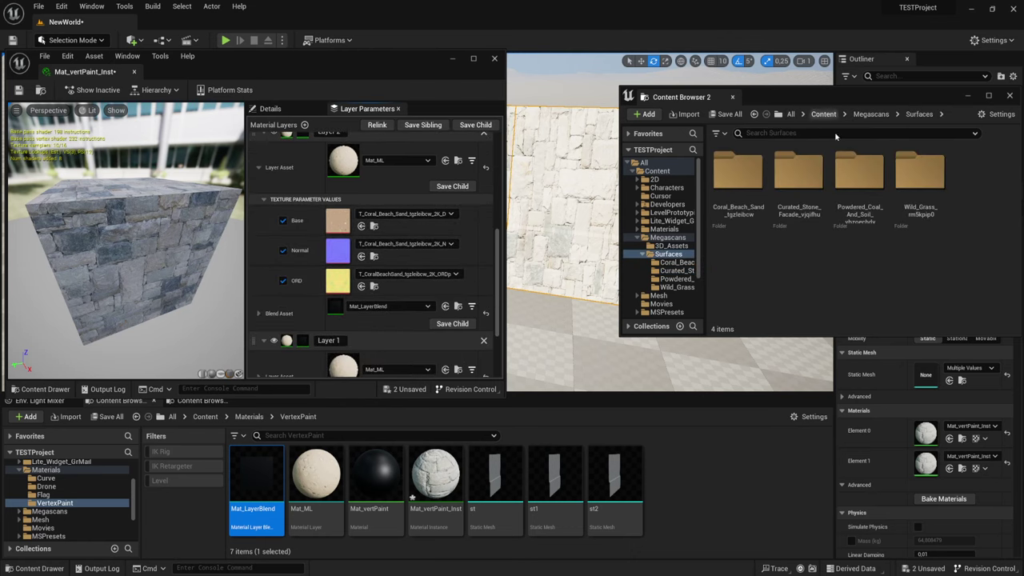
double_click(855, 182)
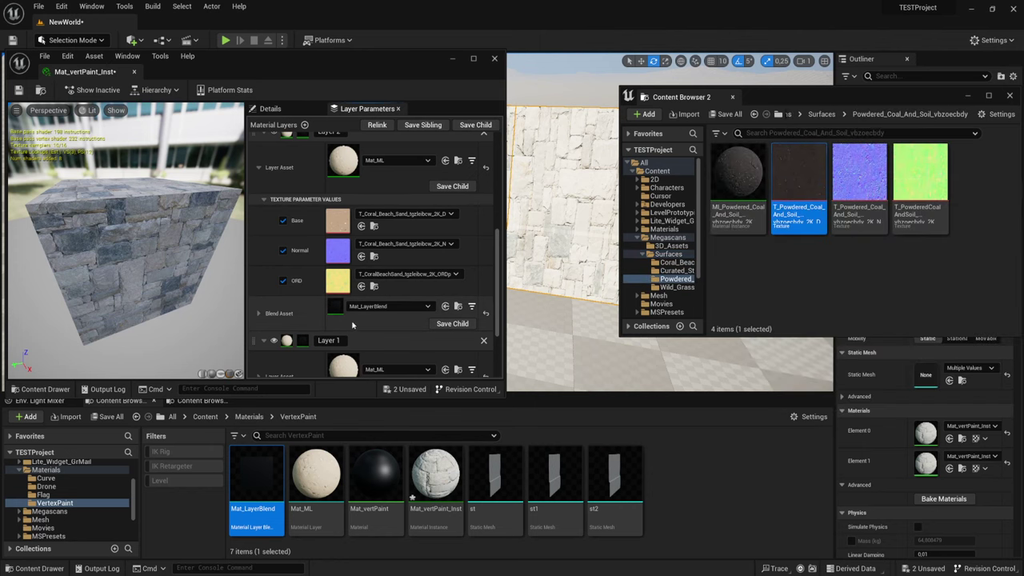
left_click_drag(799, 164, 368, 220)
left_click(882, 175)
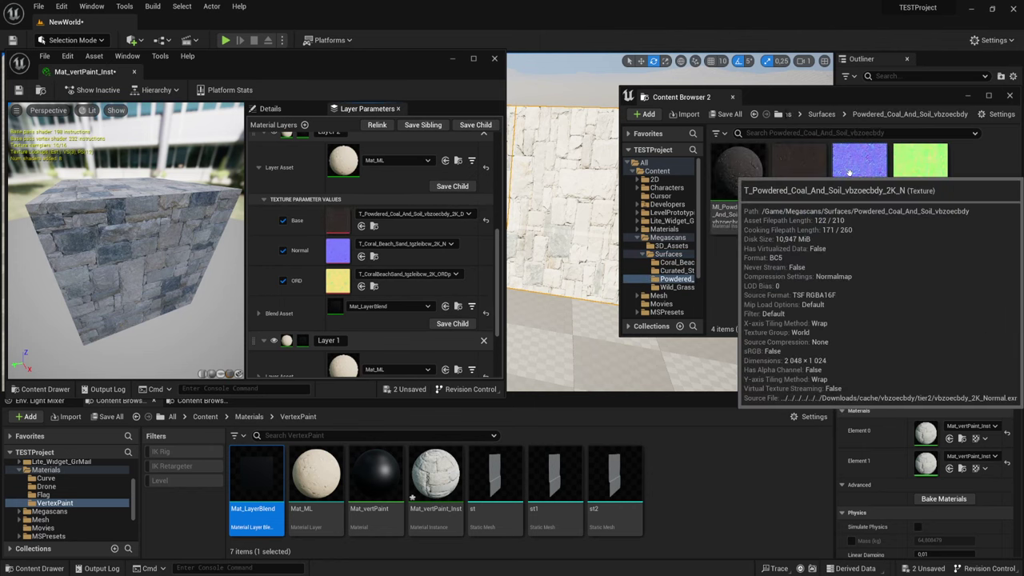
left_click(361, 256)
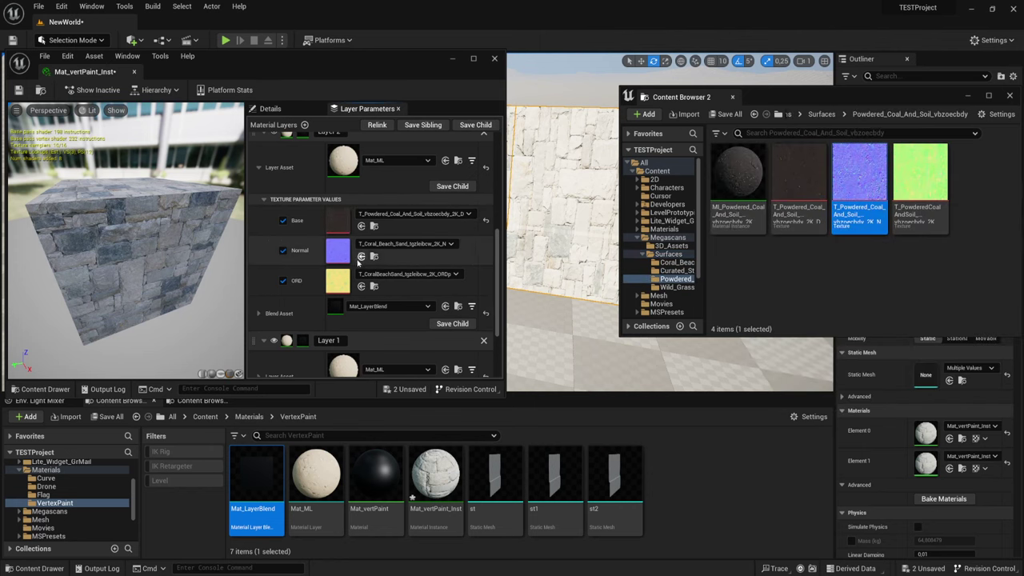
left_click(920, 172)
left_click(362, 286)
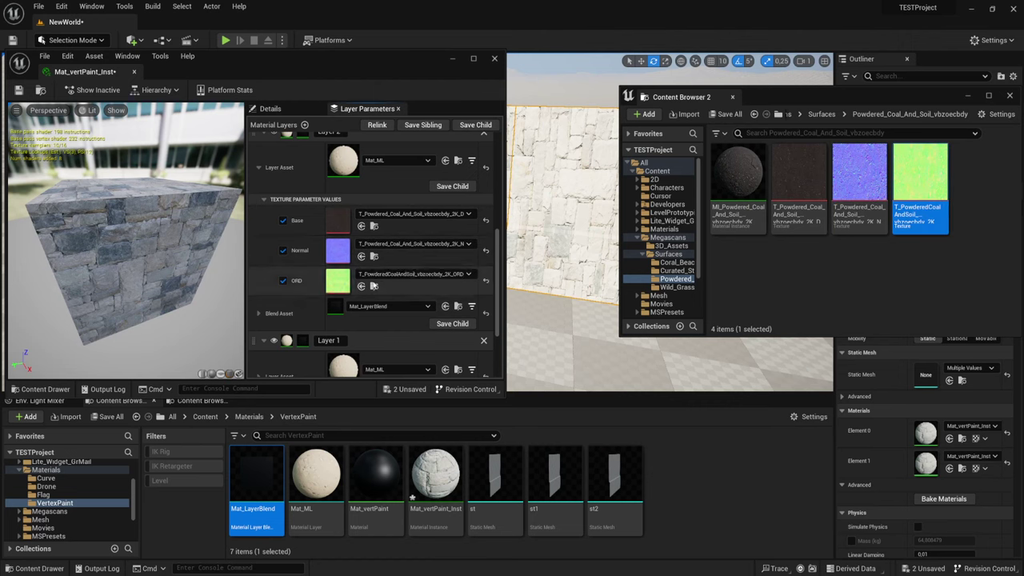
left_click(265, 199)
Turn on VertexPaint for Layer 2's blend and set its colour channel to Green
left_click(257, 223)
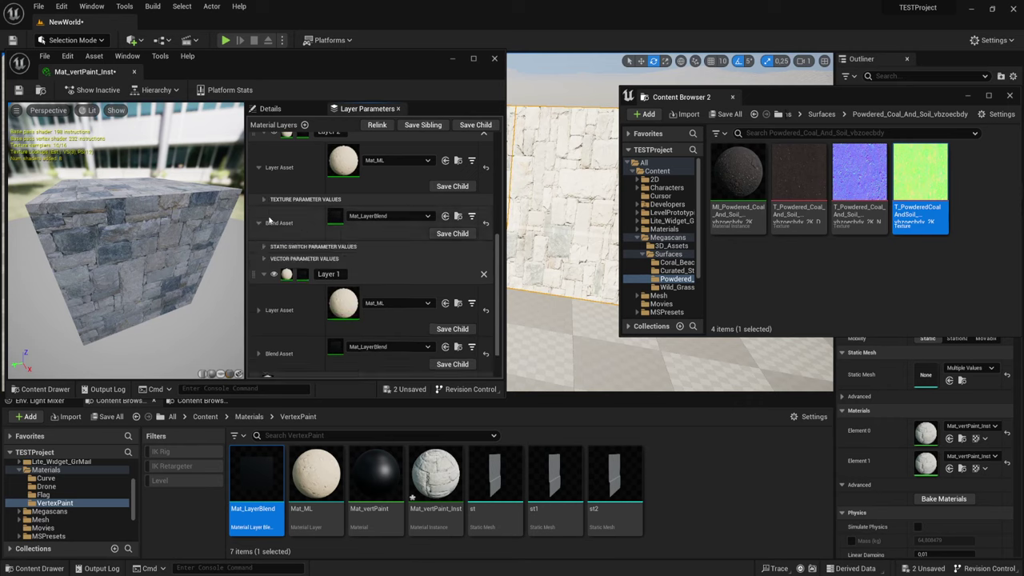
left_click(263, 246)
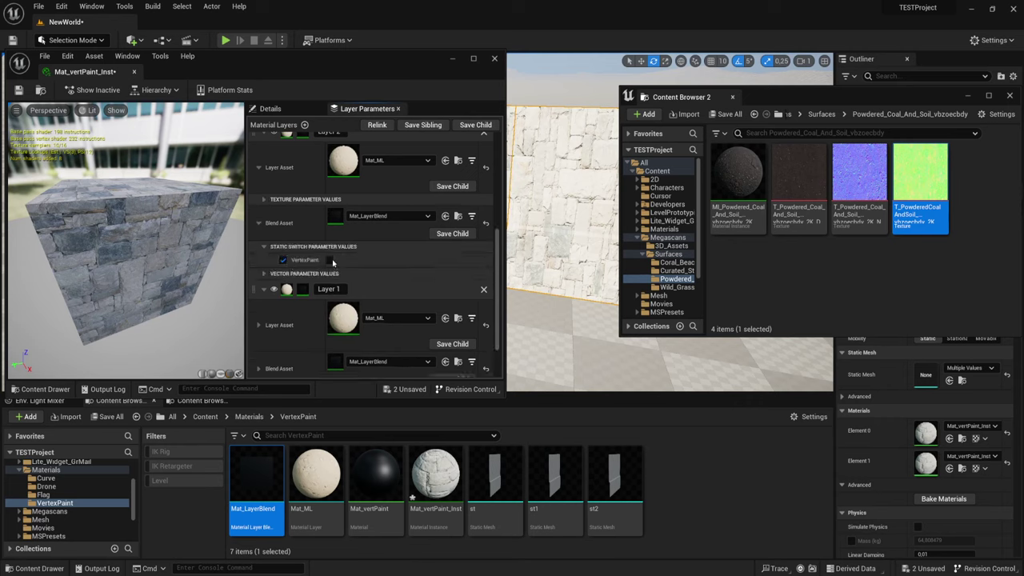
left_click(330, 261)
left_click(264, 275)
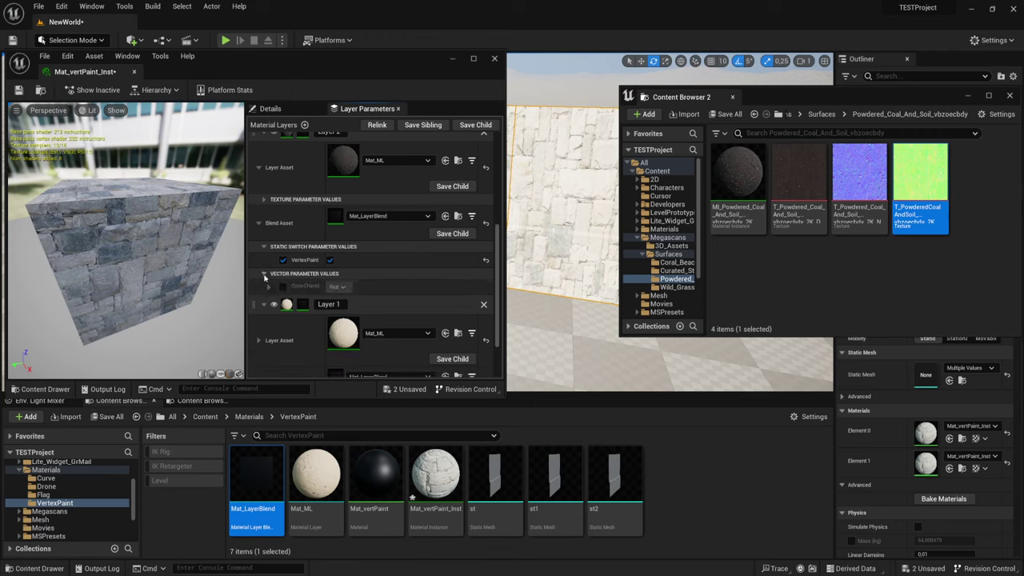
left_click(282, 286)
left_click(340, 287)
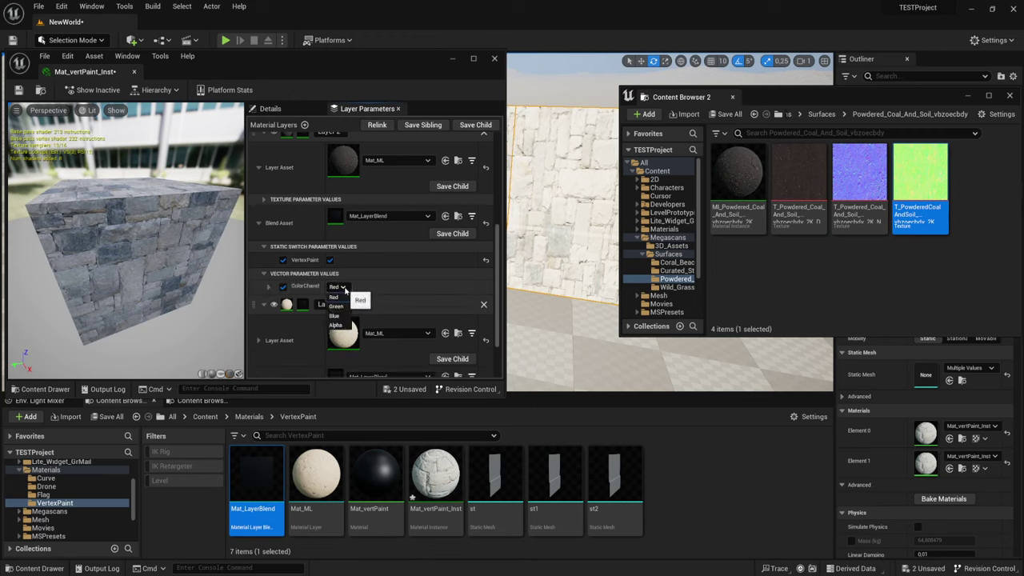
left_click(336, 306)
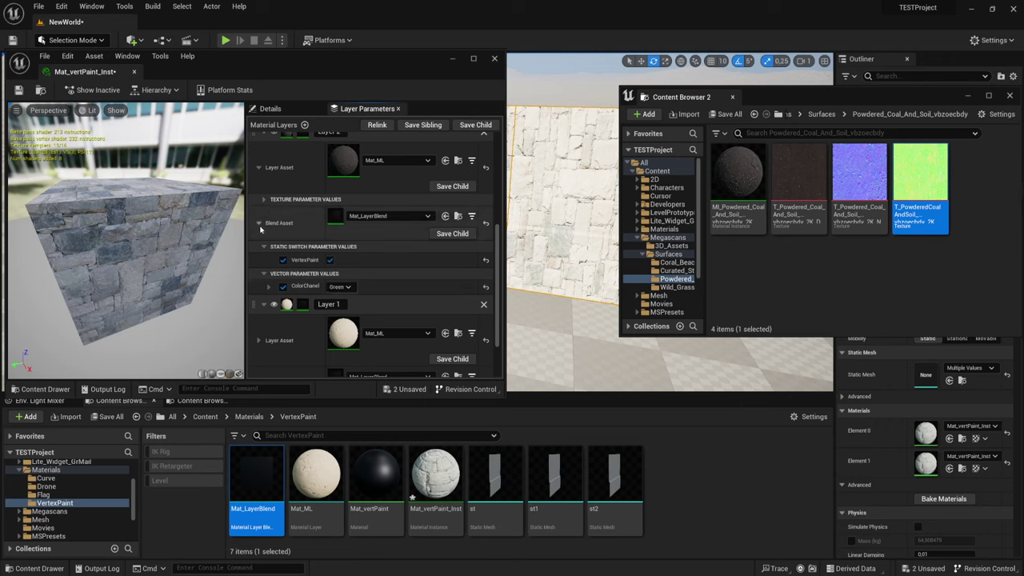
scroll(261, 208, "up", 1)
Expand Layer 1's texture parameters and open the Wild_Grass texture folder
left_click(263, 167)
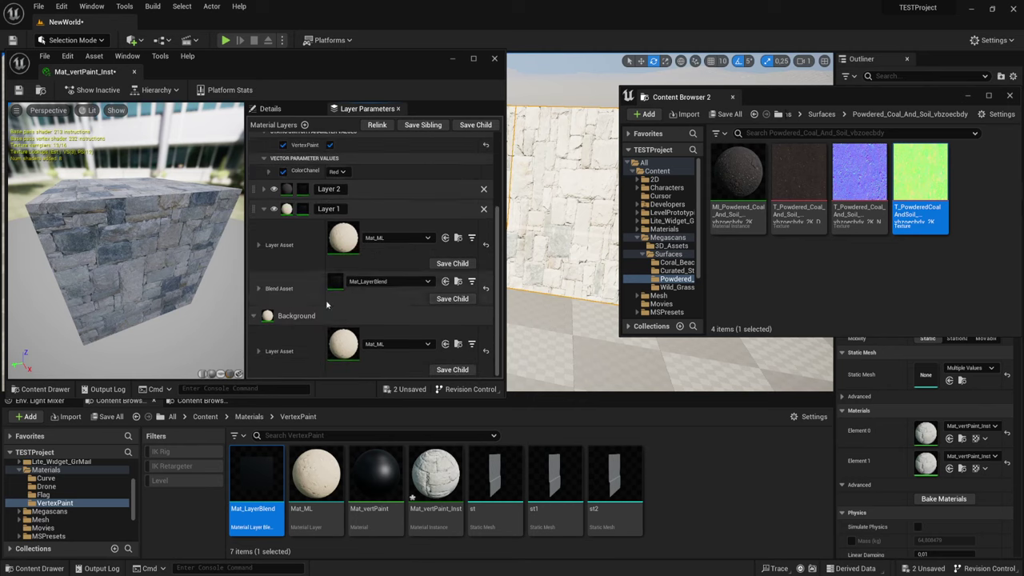
left_click(259, 289)
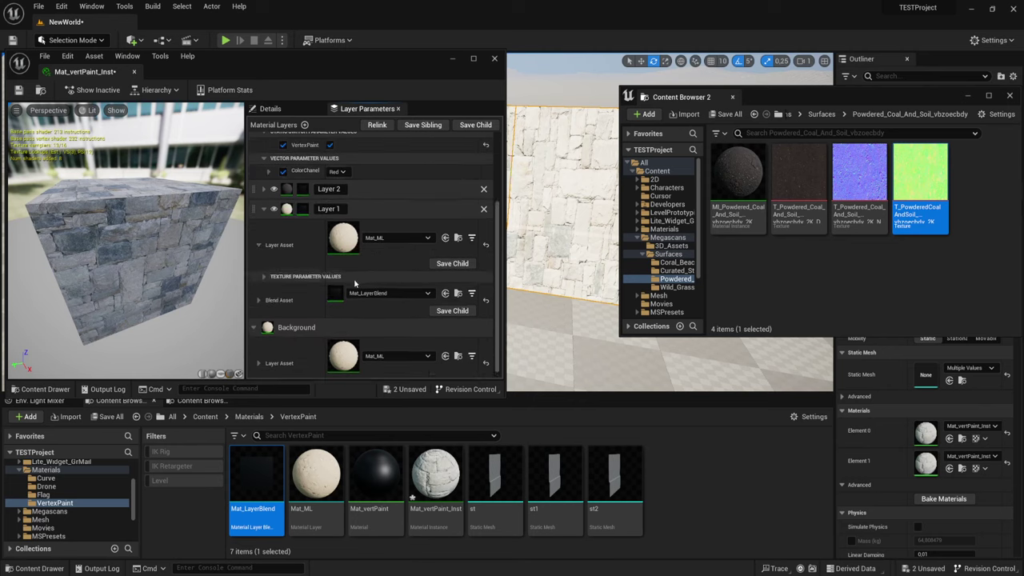
left_click(265, 278)
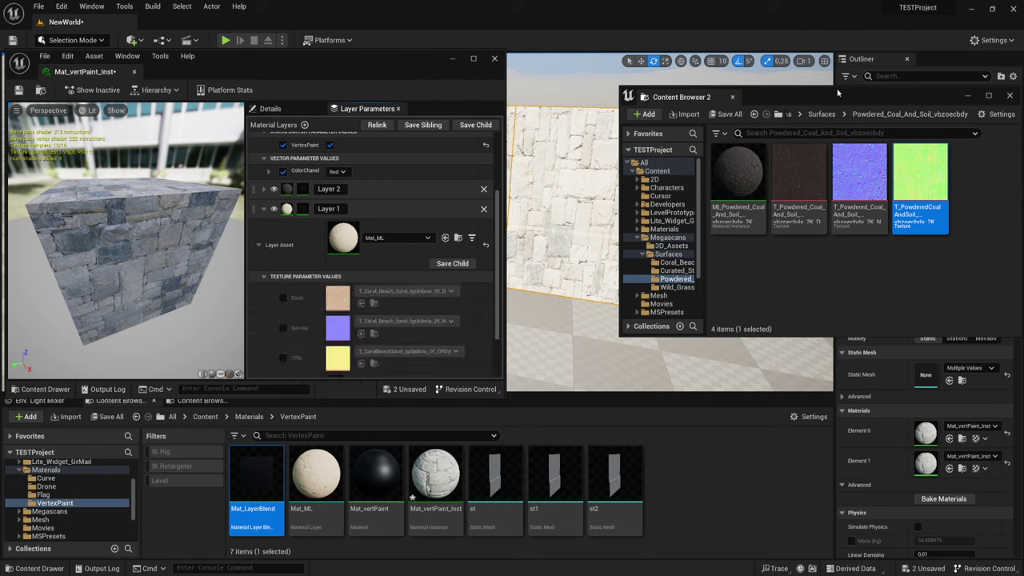
left_click(822, 114)
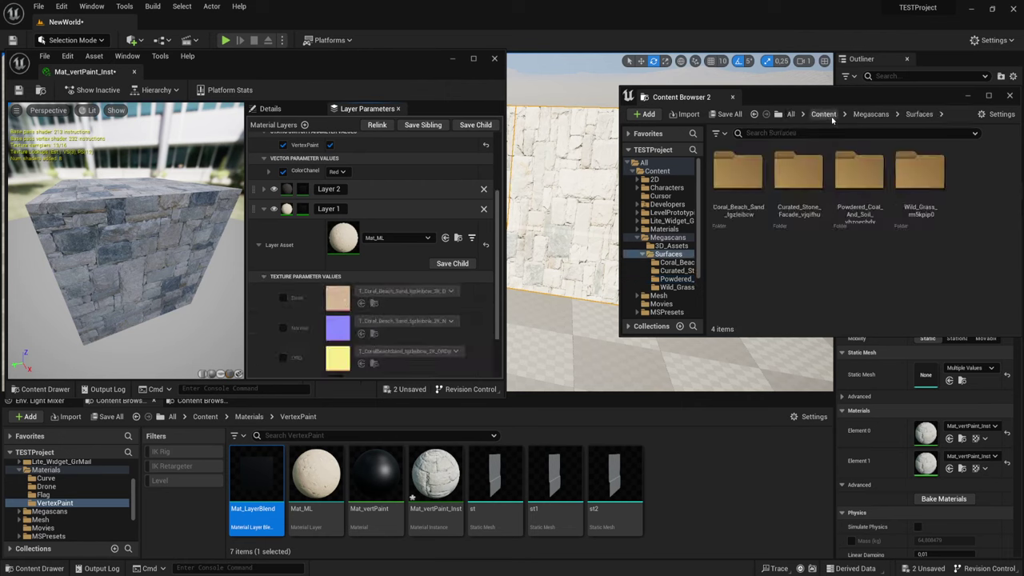
double_click(920, 176)
Enable Layer 1's Base, Normal and ORD overrides and assign the Wild_Grass diffuse, normal and ORD textures
left_click(812, 186)
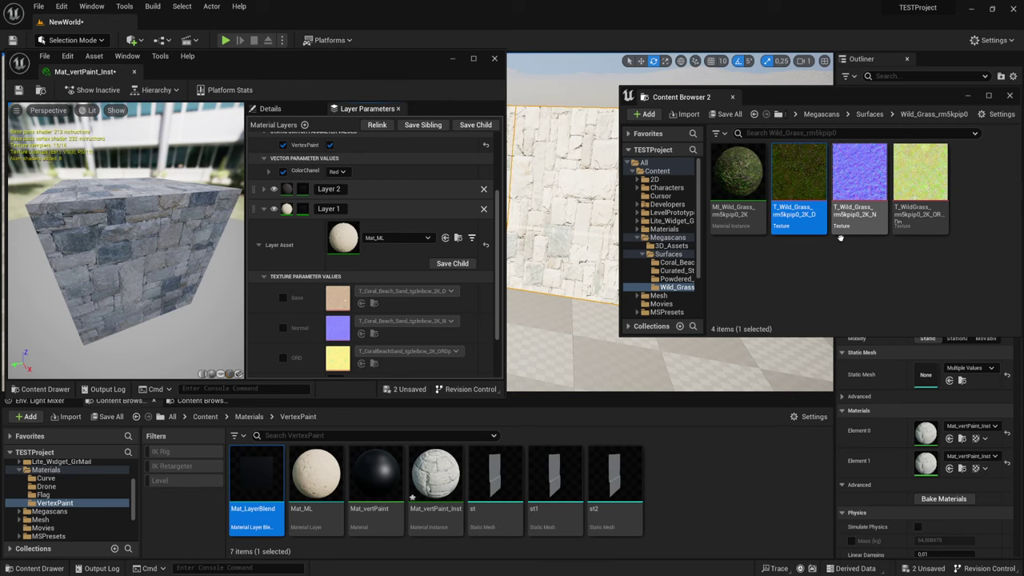
left_click(282, 297)
left_click(282, 328)
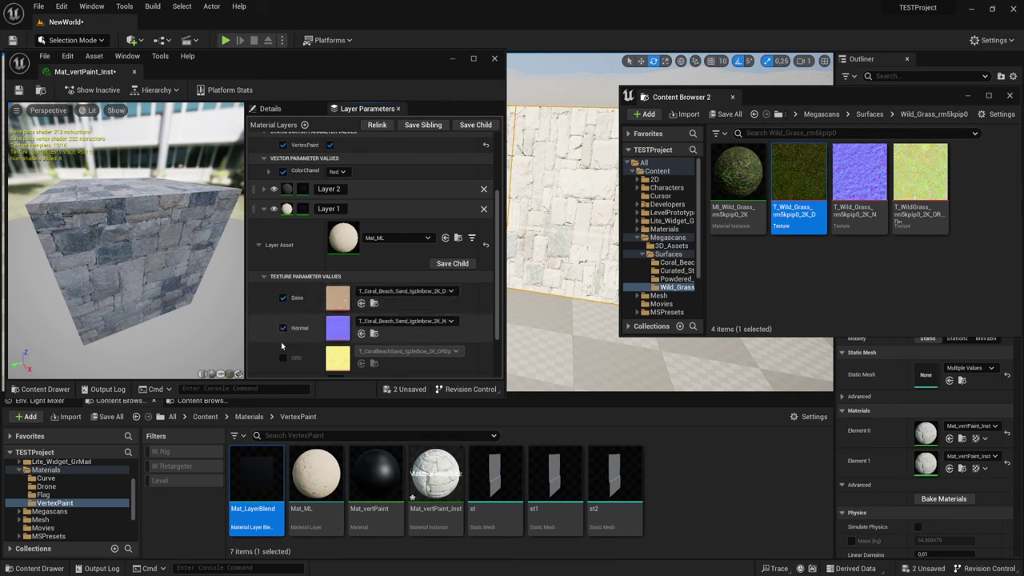
left_click(282, 358)
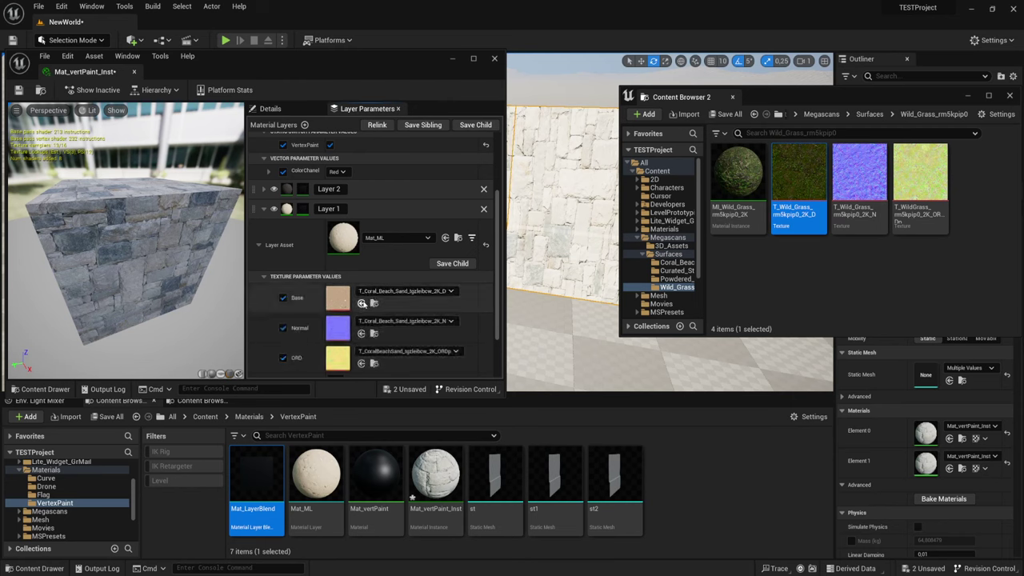
left_click(360, 303)
left_click(855, 182)
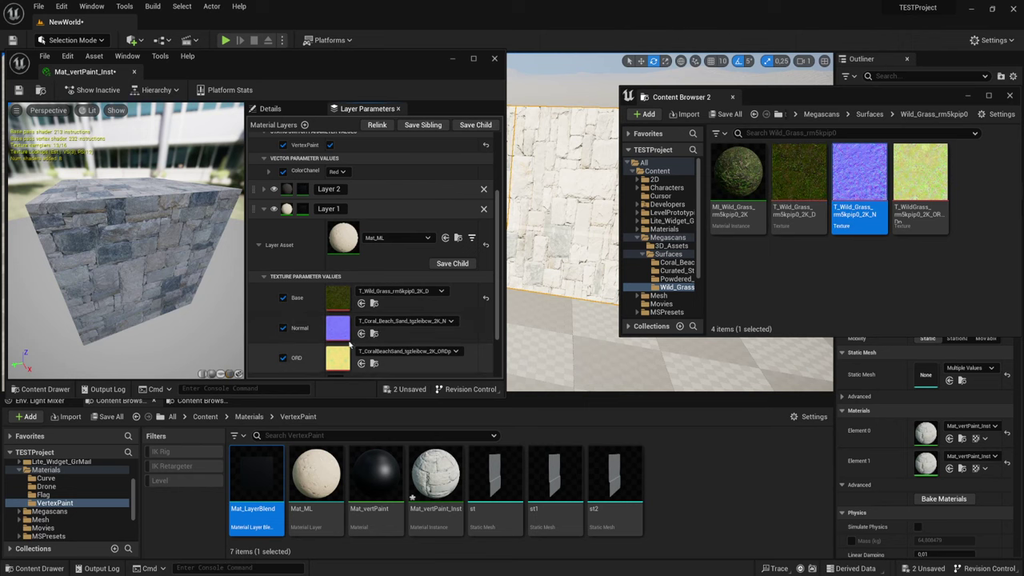
left_click(361, 334)
left_click(920, 180)
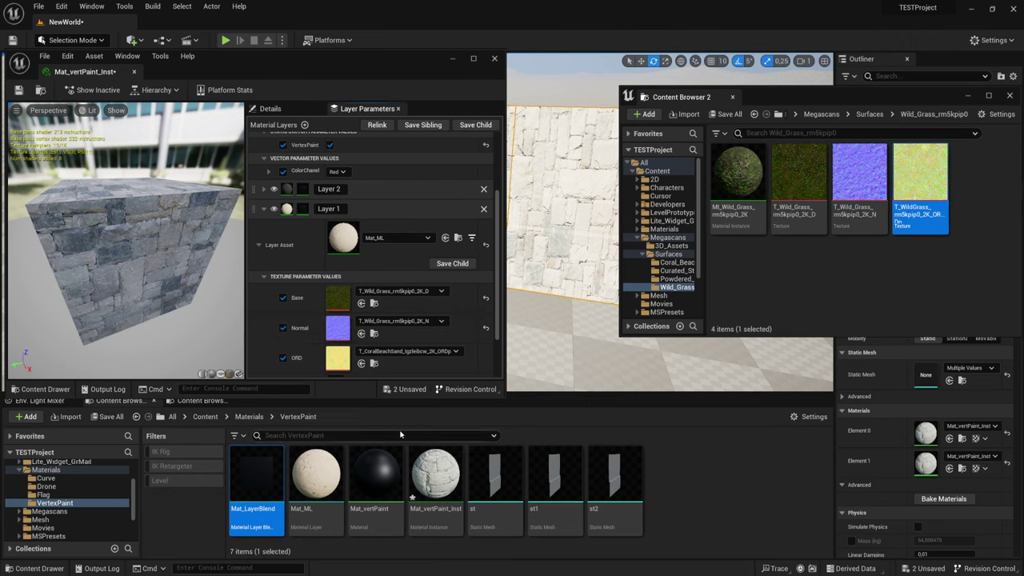
left_click(361, 364)
Turn on VertexPaint for Layer 1's blend and set its colour channel to Blue
scroll(388, 365, "down", 3)
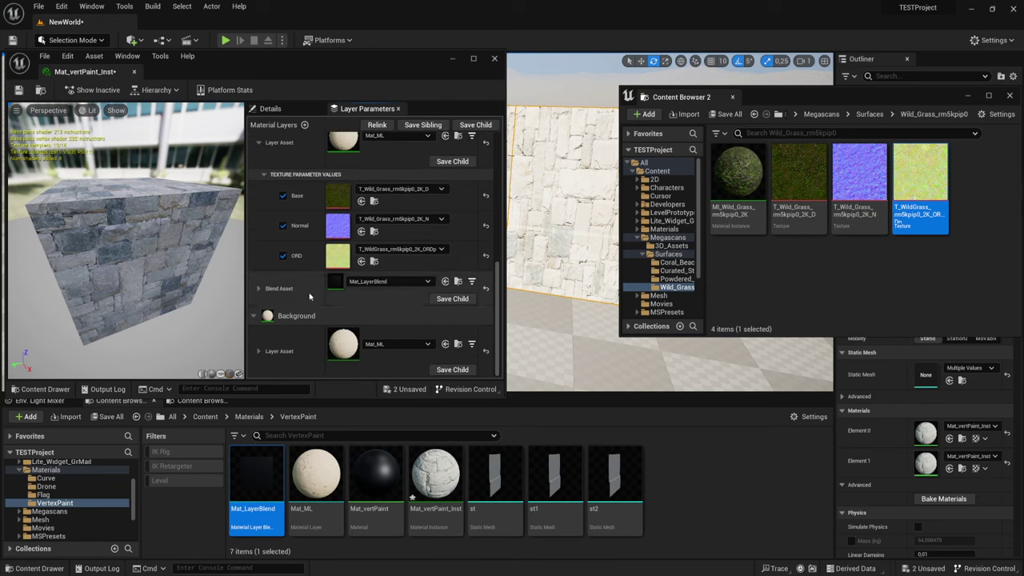
left_click(258, 289)
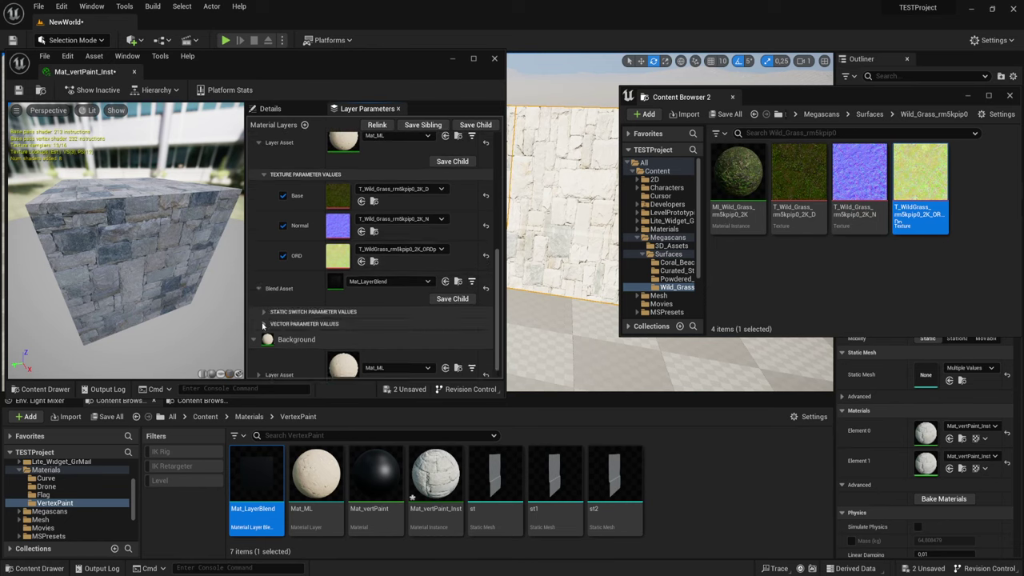
left_click(264, 312)
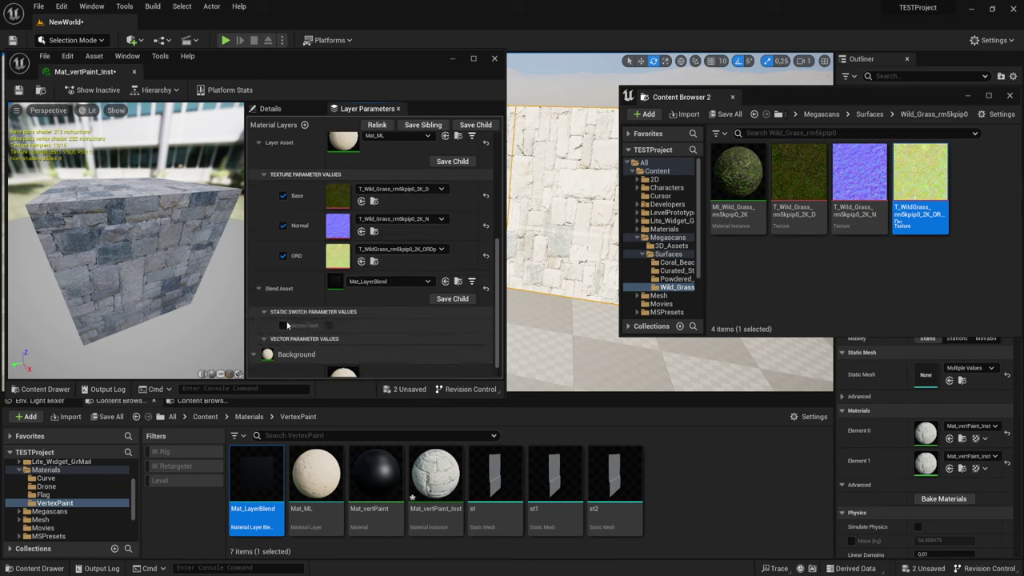
left_click(282, 325)
left_click(328, 325)
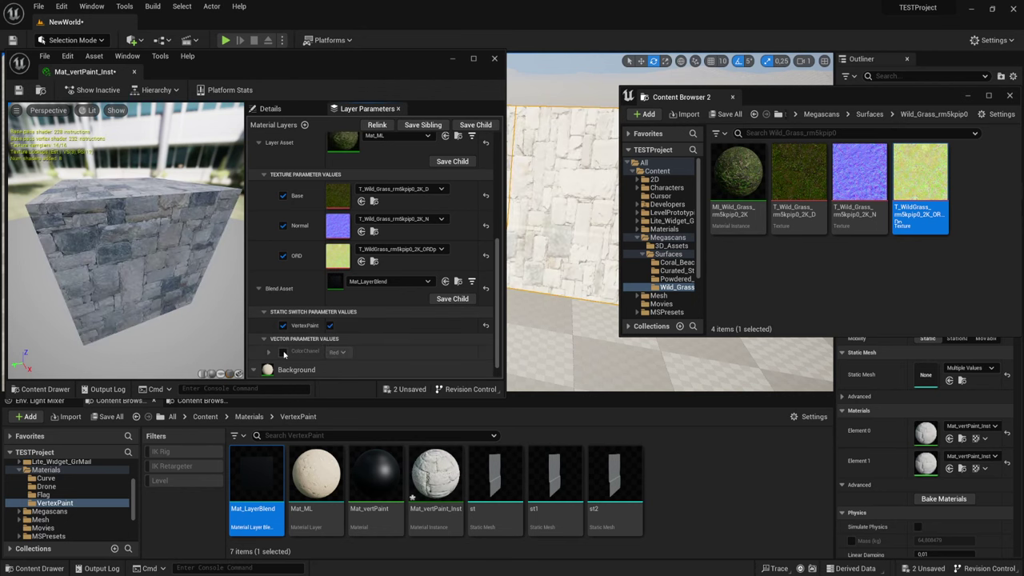
left_click(344, 353)
left_click(342, 383)
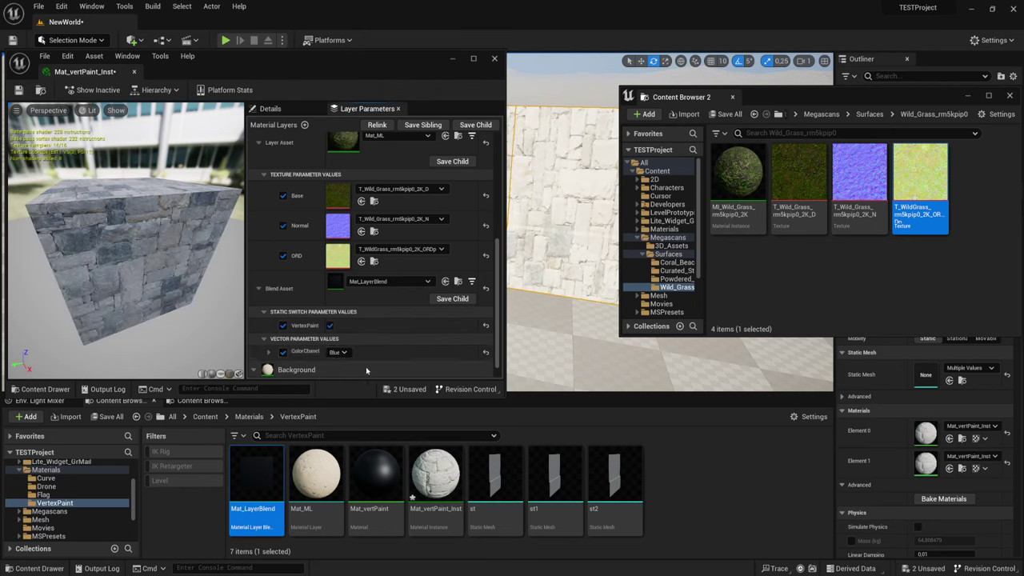
Review Layer 3 at the top of Layer Parameters, then save Mat_vertPaint_Inst
scroll(298, 221, "down", 3)
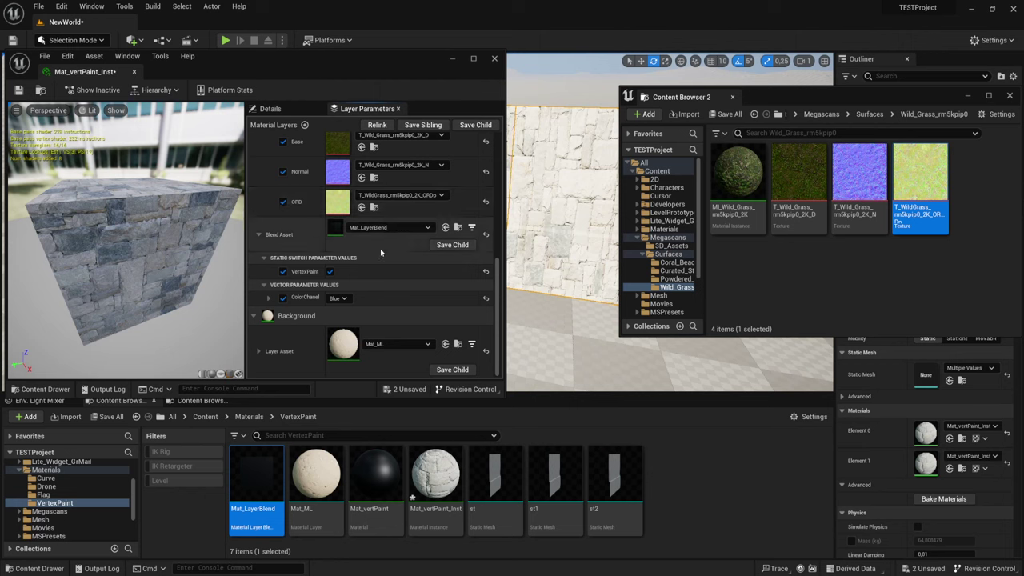
scroll(381, 252, "up", 3)
scroll(381, 252, "up", 3)
scroll(380, 252, "up", 3)
scroll(381, 251, "up", 3)
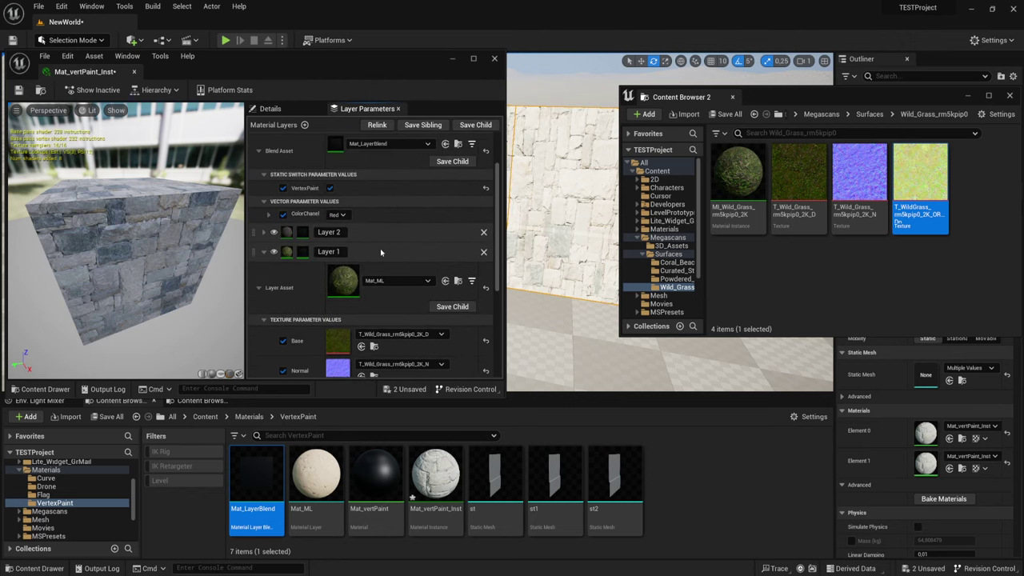
scroll(380, 252, "up", 3)
scroll(381, 252, "up", 1)
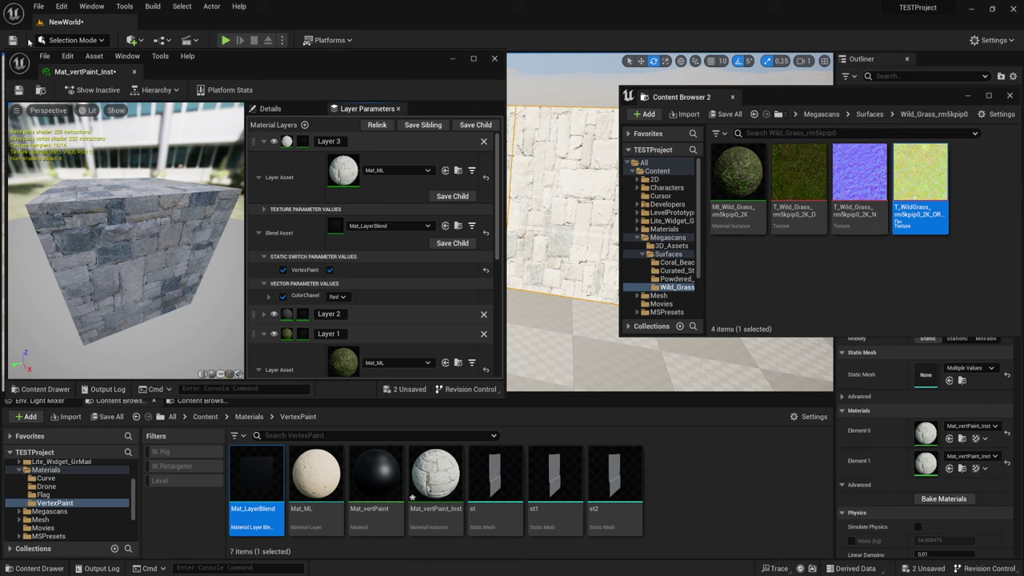
left_click(20, 91)
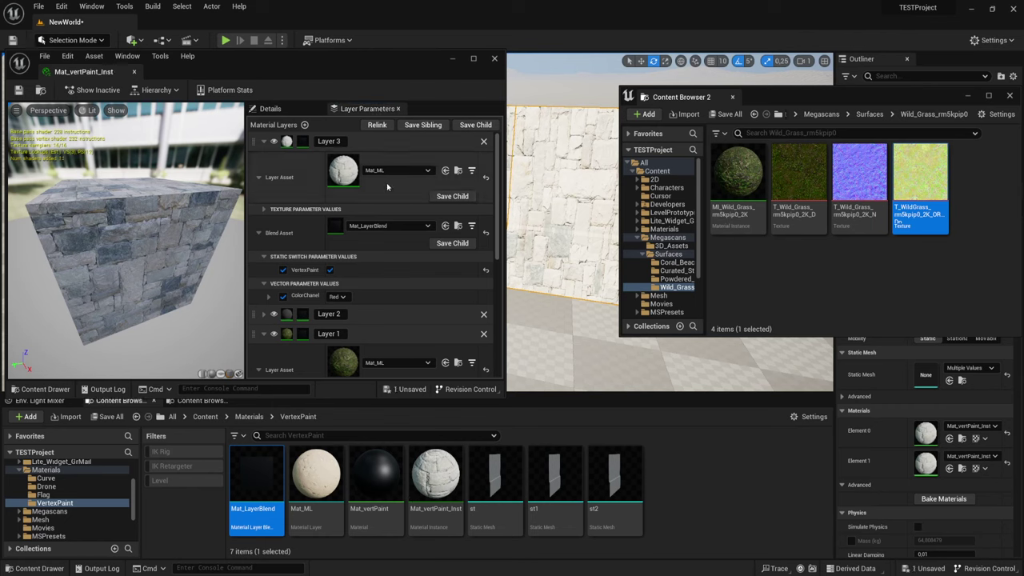
scroll(380, 207, "down", 2)
scroll(368, 220, "down", 2)
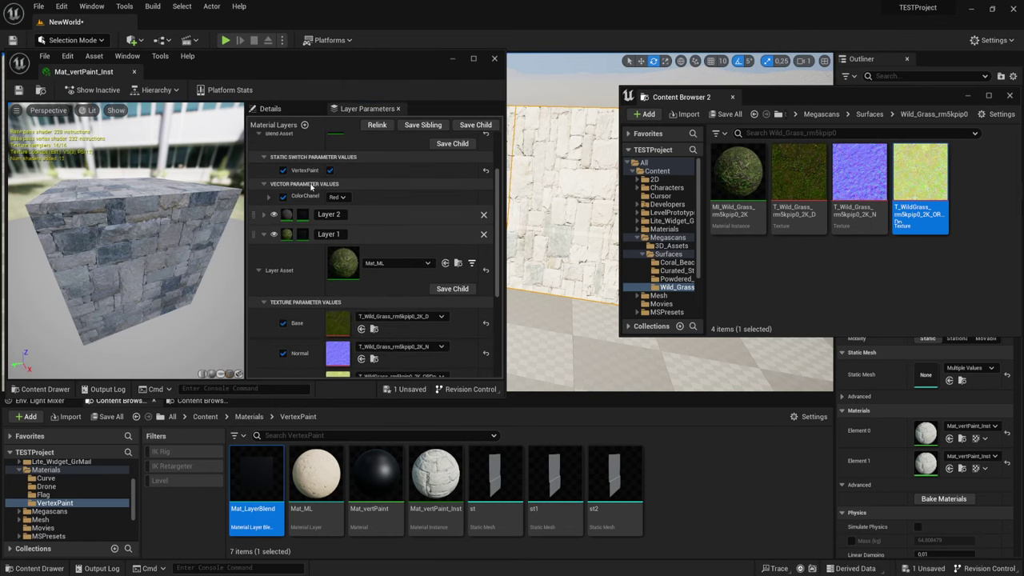
scroll(344, 240, "down", 2)
scroll(322, 258, "down", 2)
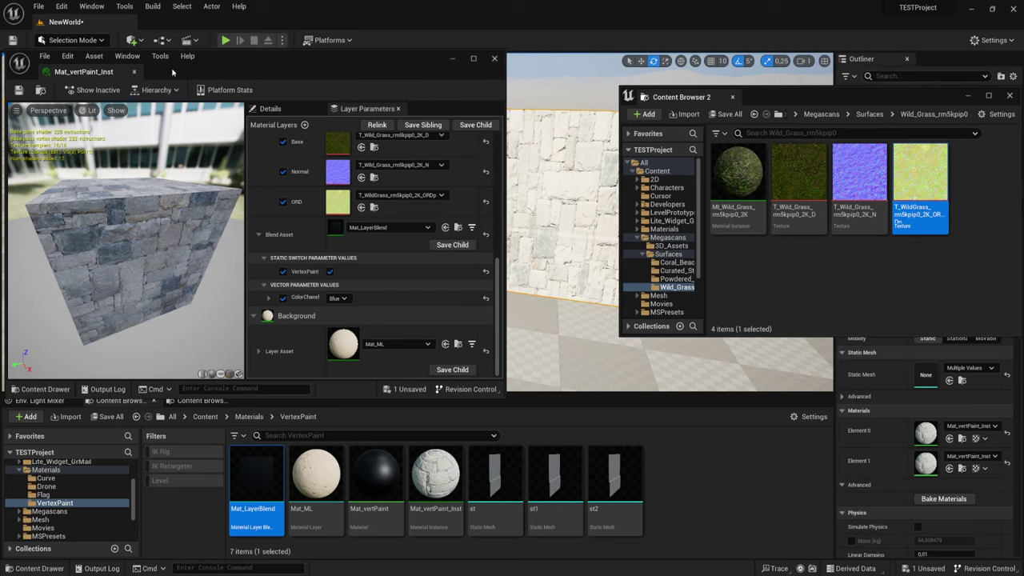
Tuck the material editor away, frame the stone wall, and show the editor modes list
left_click_drag(78, 72, 808, 111)
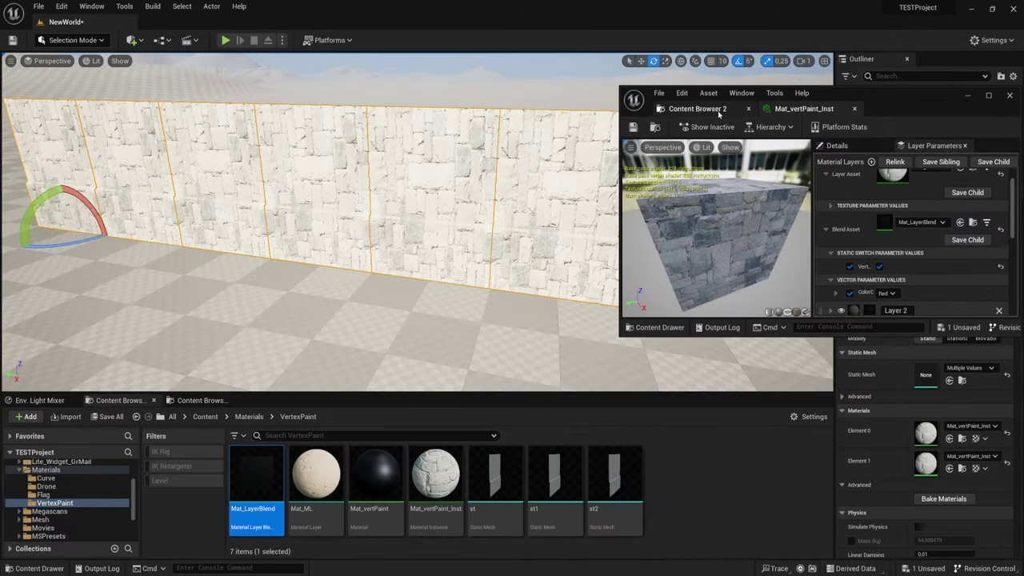
left_click(968, 96)
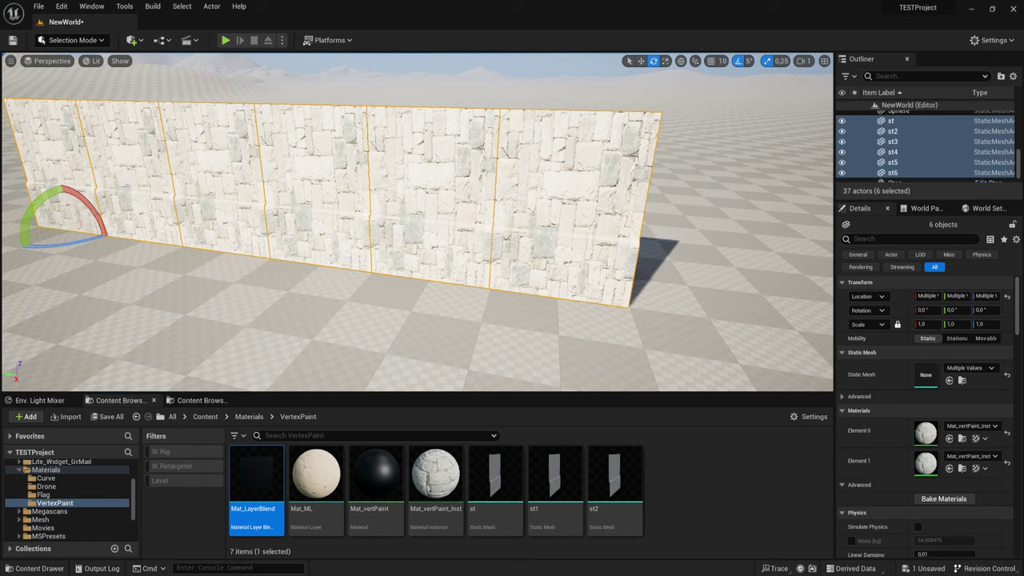
mouse_move(416, 224)
right_mouse_down()
mouse_move(448, 224)
mouse_move(436, 226)
right_mouse_up()
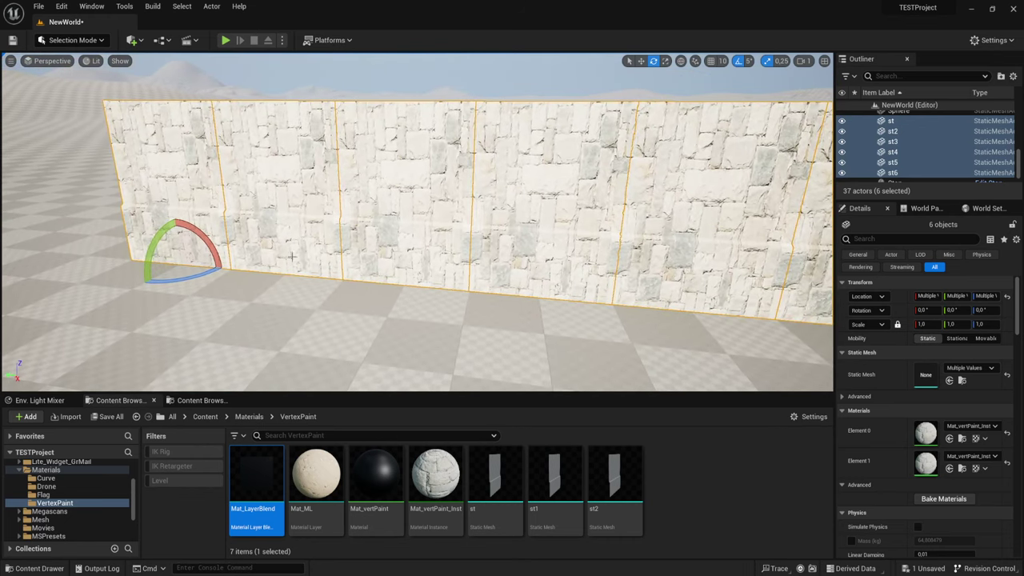
scroll(217, 138, "down", 5)
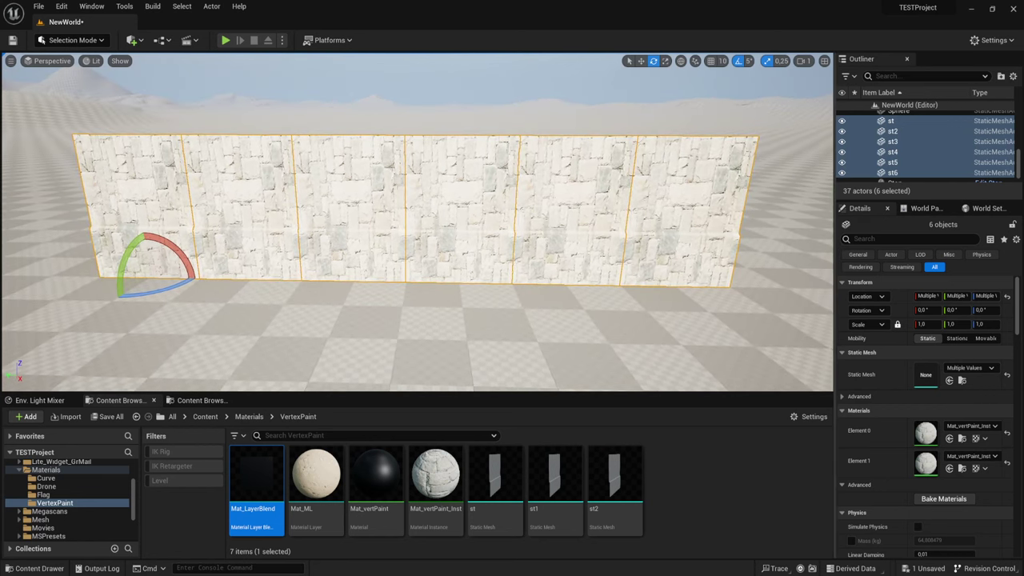
left_click(96, 42)
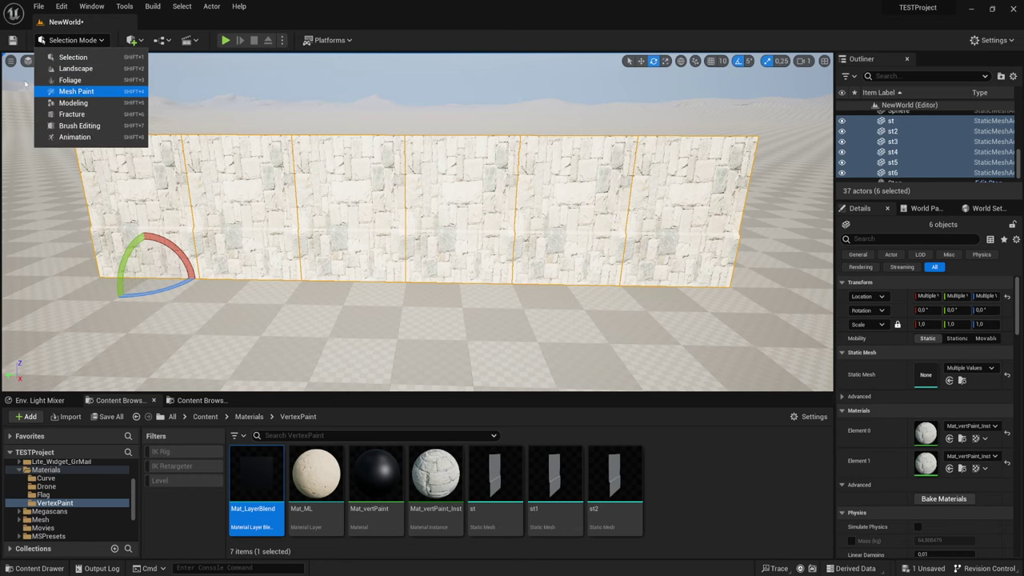
Enter Mesh Paint mode, select wall pieces st through st6, and choose the colour Paint tool
left_click(67, 93)
scroll(308, 166, "up", 5)
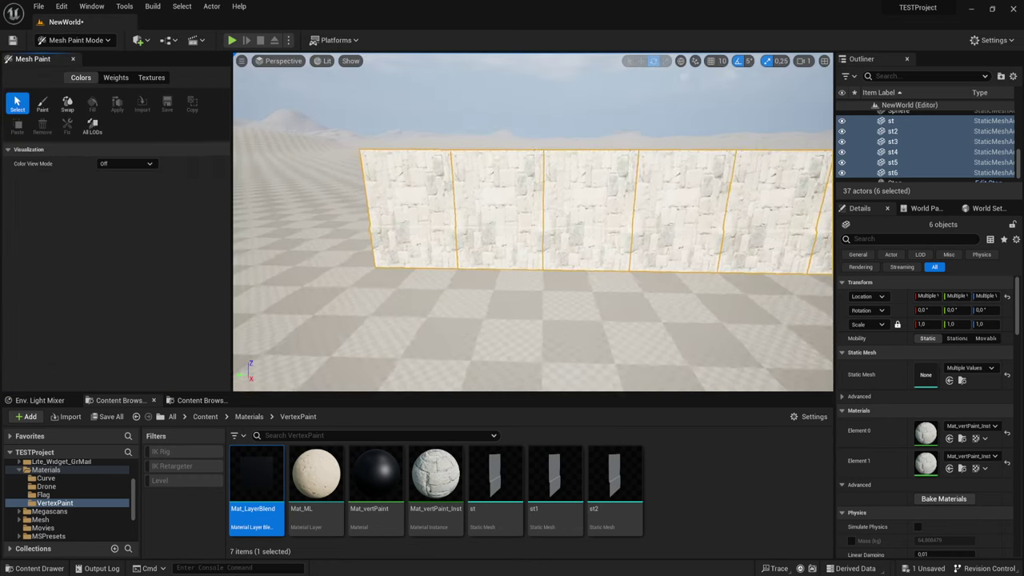
left_click(520, 216)
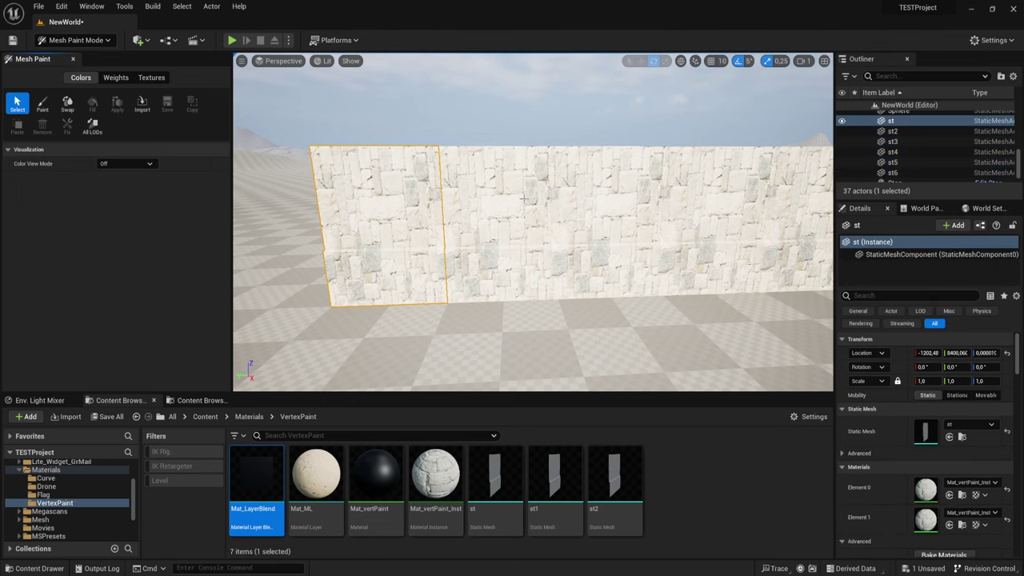
left_click(386, 194)
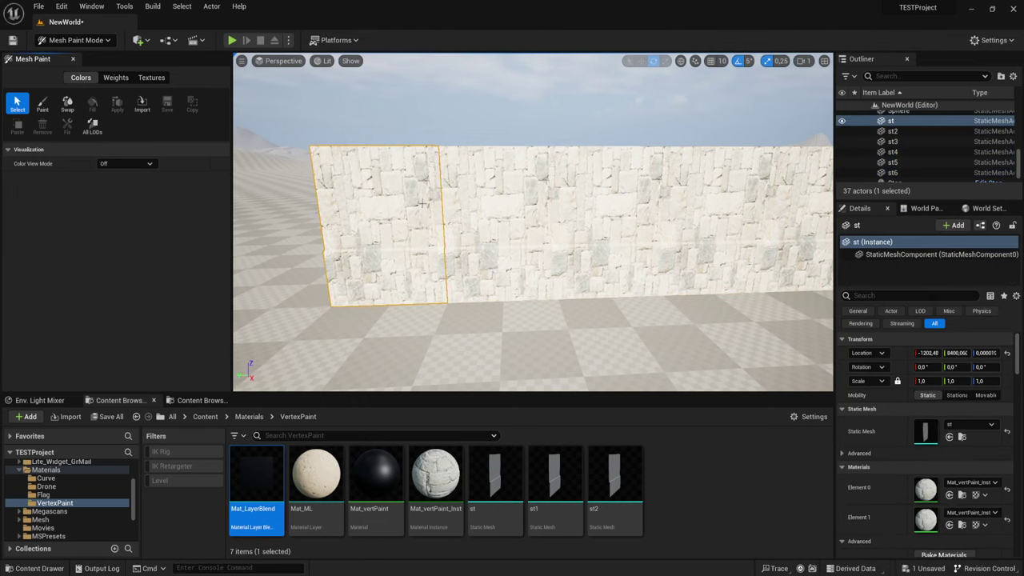
left_click(496, 196, "ctrl")
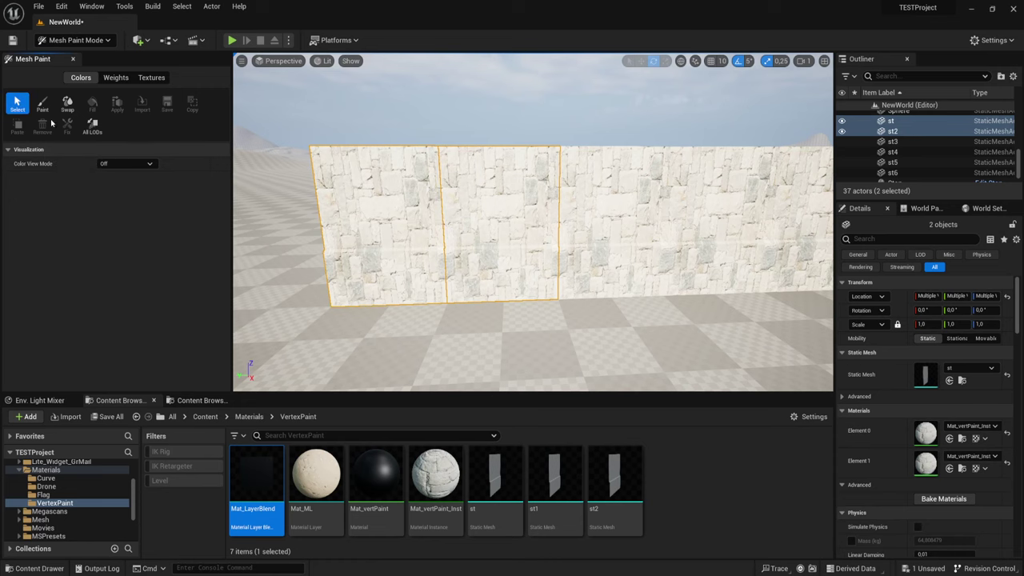
left_click(616, 204, "ctrl")
left_click(688, 204, "ctrl")
middle_click_drag(688, 204, 662, 199)
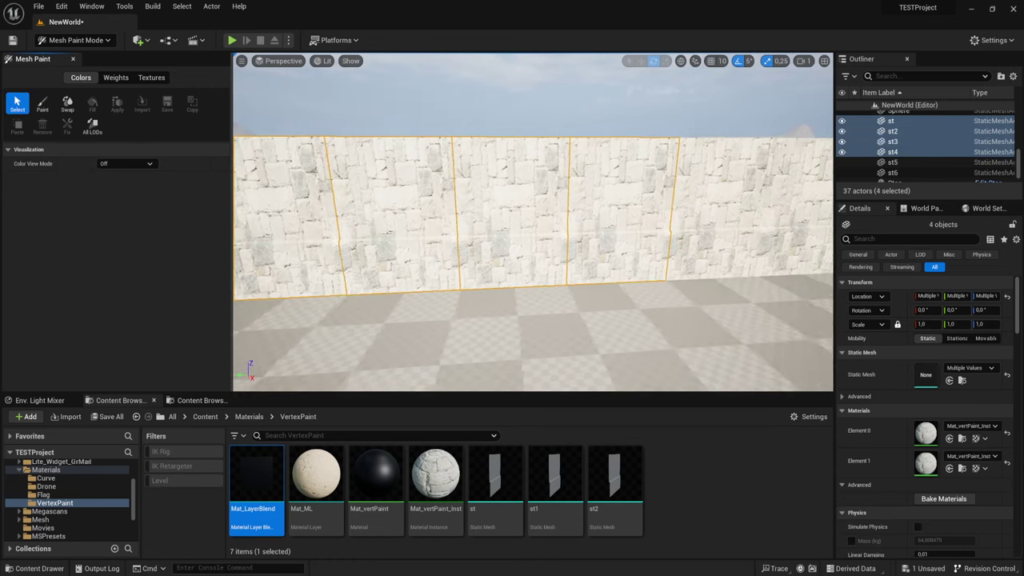
left_click(598, 187, "ctrl")
left_click(659, 196, "ctrl")
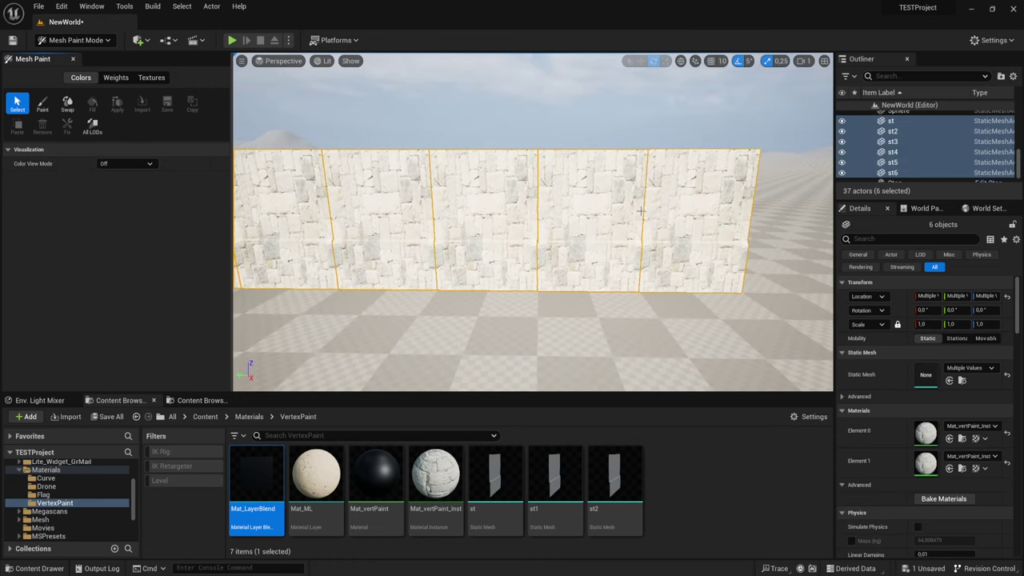
right_click_drag(659, 196, 659, 196)
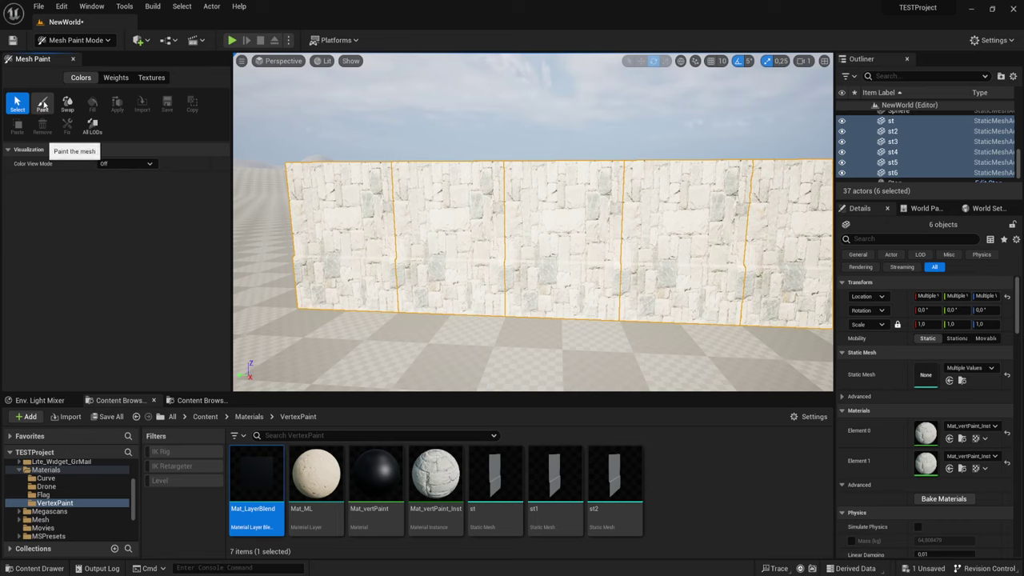
left_click(43, 105)
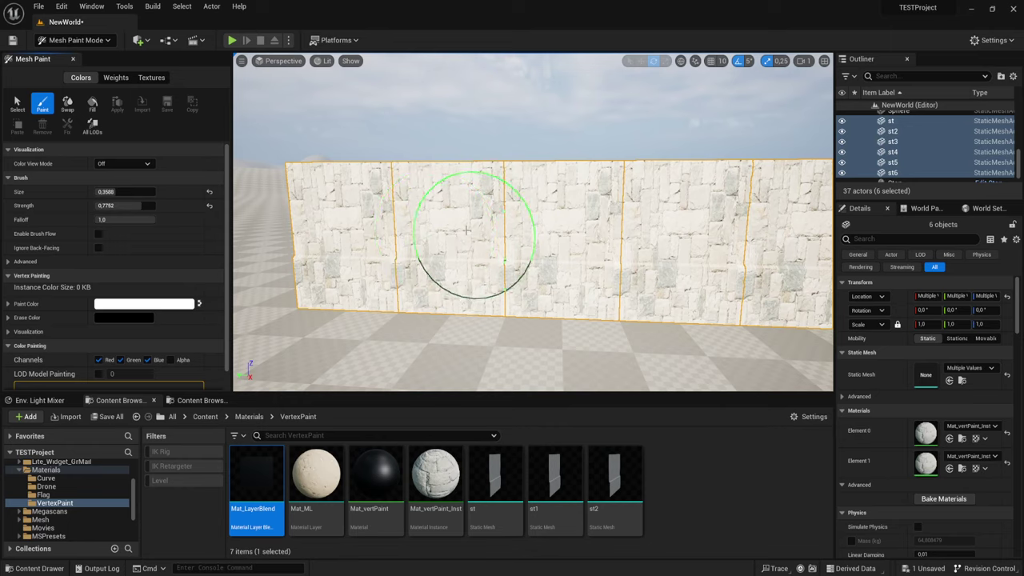
Reduce the brush size to 0.2244 and view the stone wall from several angles
right_click_drag(559, 257, 567, 237)
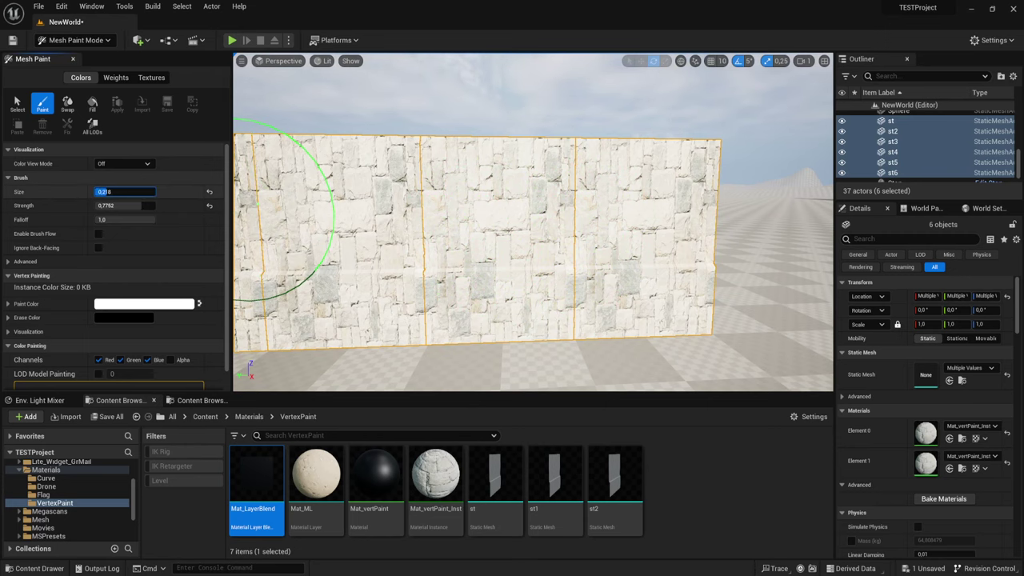
left_click_drag(120, 191, 126, 192)
scroll(472, 184, "up", 5)
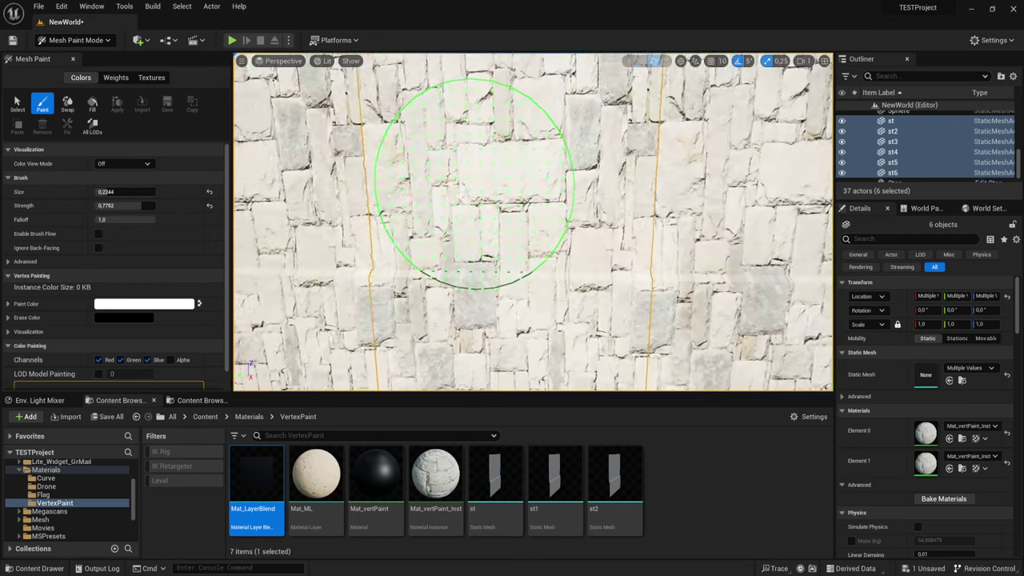
right_click_drag(472, 184, 481, 224)
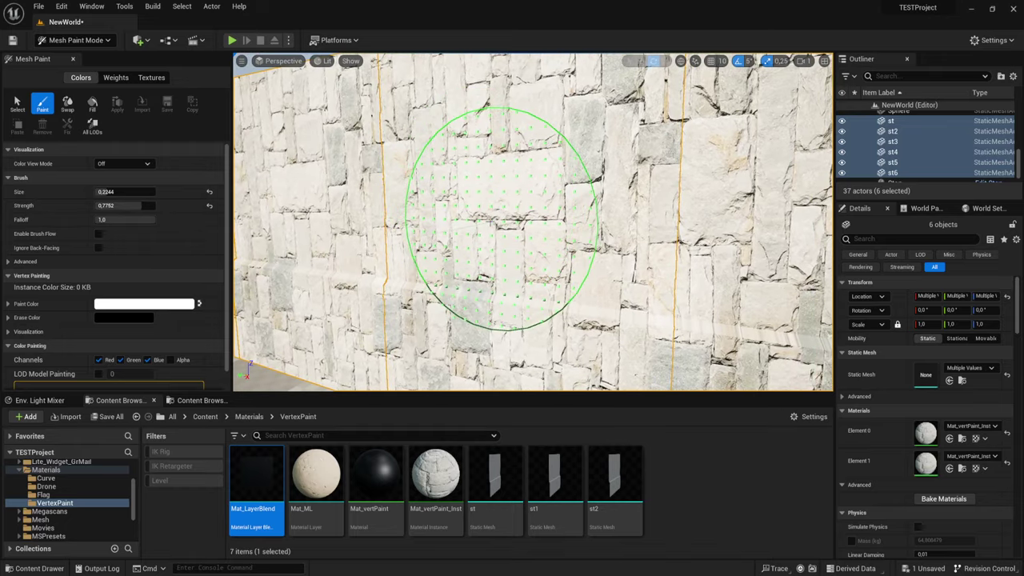
right_click_drag(478, 209, 493, 219)
scroll(480, 216, "down", 6)
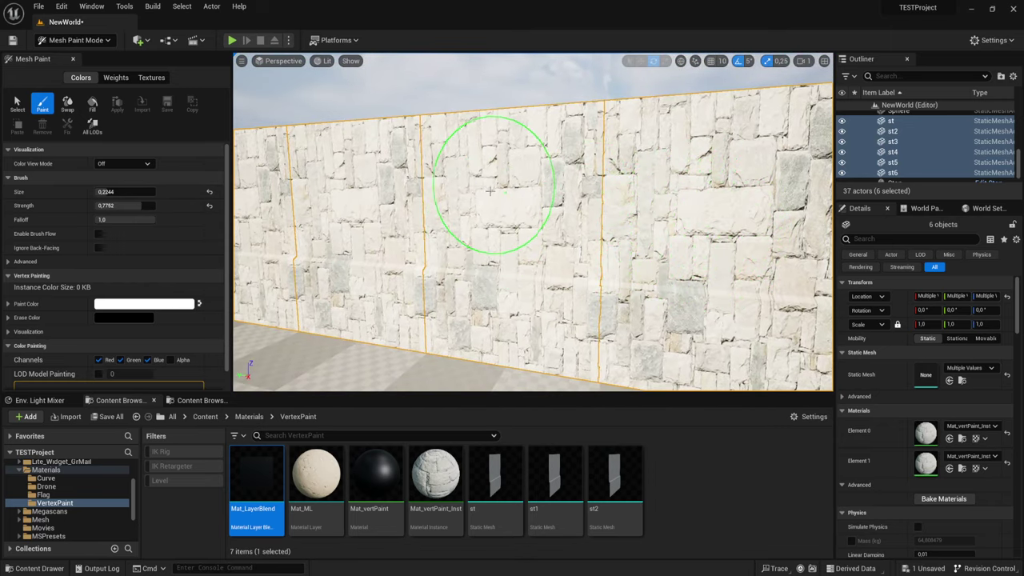
right_click_drag(504, 227, 509, 260)
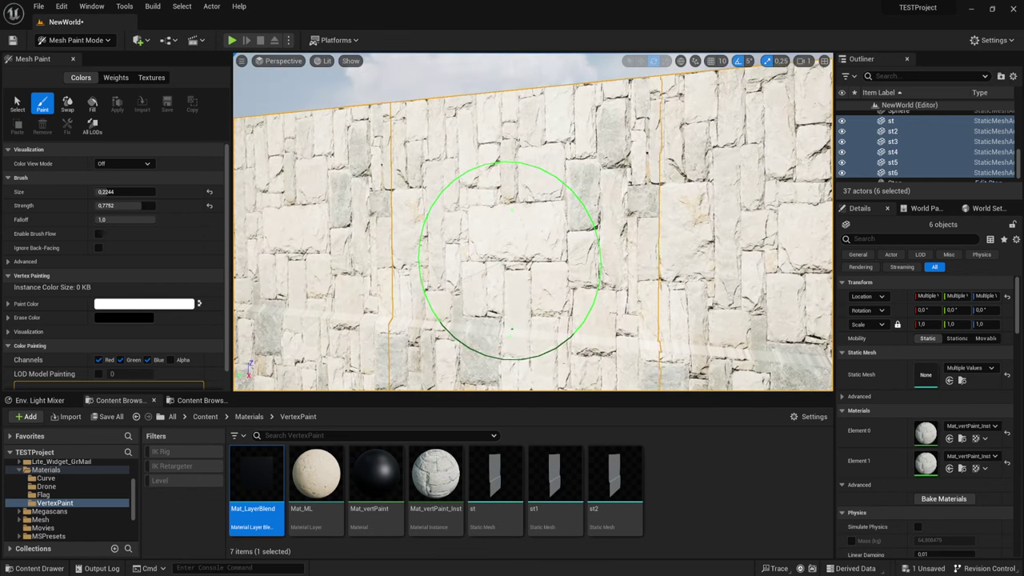
mouse_move(510, 260)
right_mouse_down()
mouse_move(759, 204)
mouse_move(556, 209)
right_mouse_up()
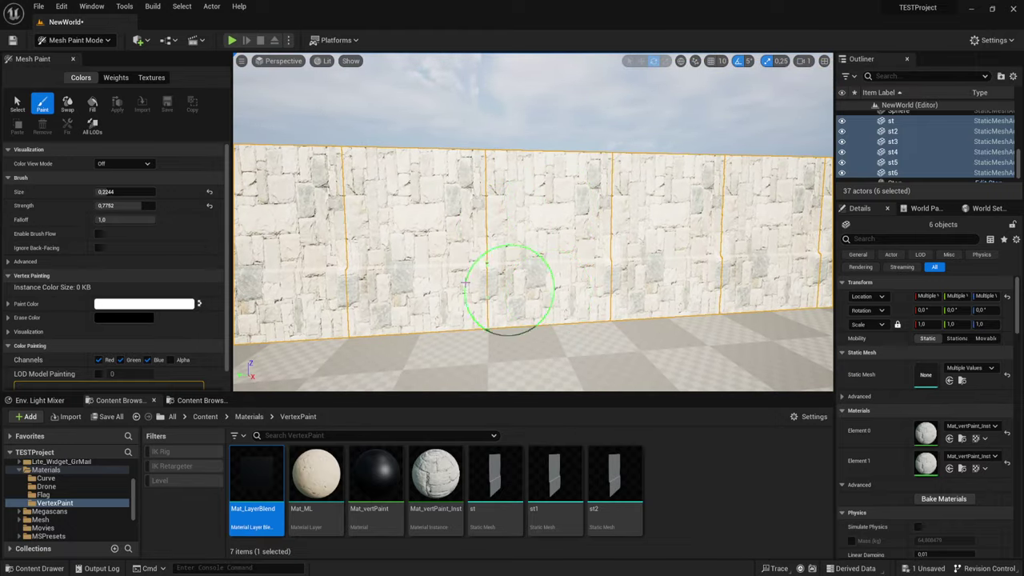
right_click_drag(408, 228, 462, 208)
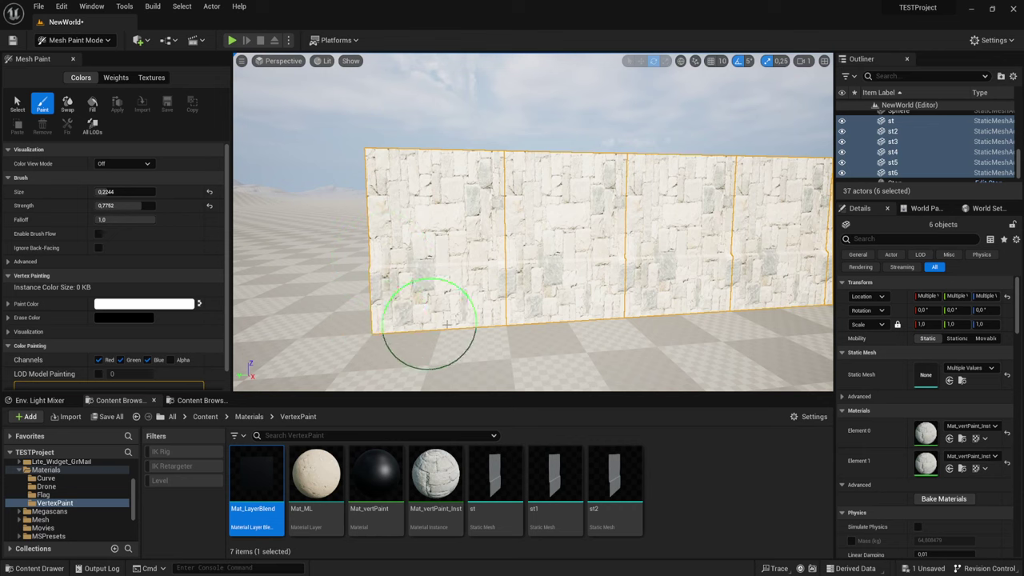
mouse_move(548, 168)
right_mouse_down()
mouse_move(480, 157)
mouse_move(363, 170)
mouse_move(286, 156)
mouse_move(549, 178)
right_mouse_up()
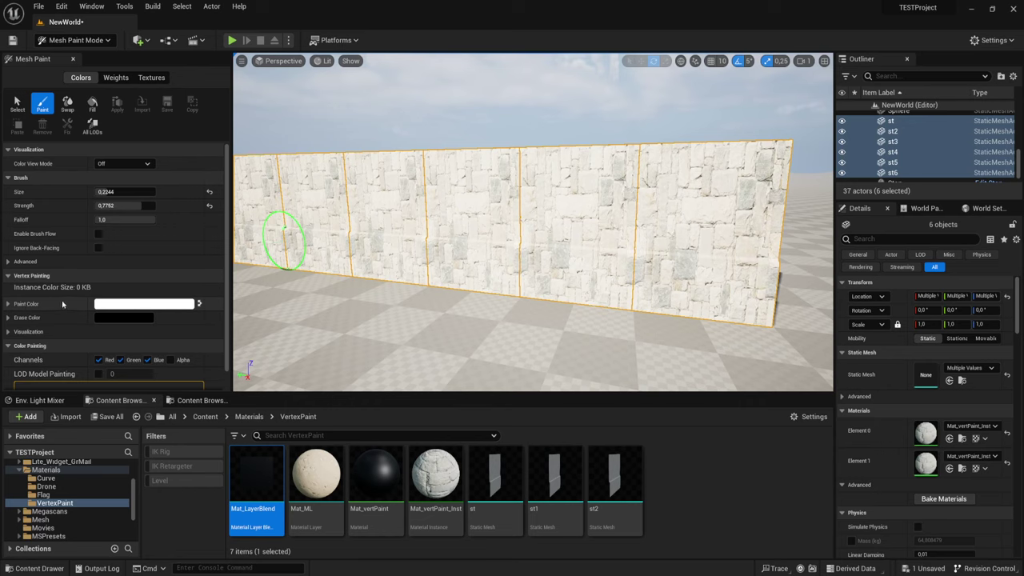
Fill all wall pieces with black vertex colour, then restore white as the paint colour
left_click(199, 304)
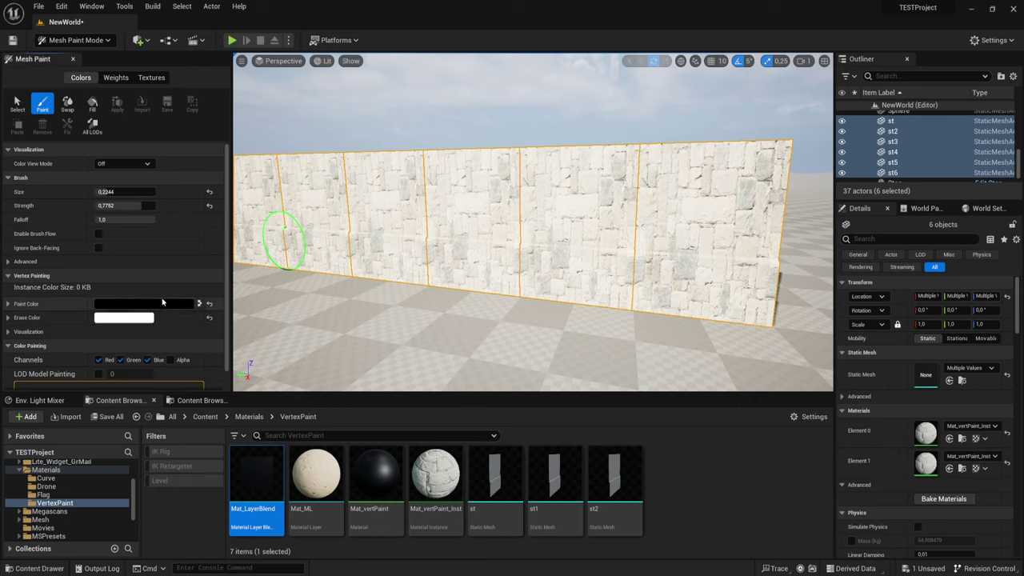
left_click(92, 104)
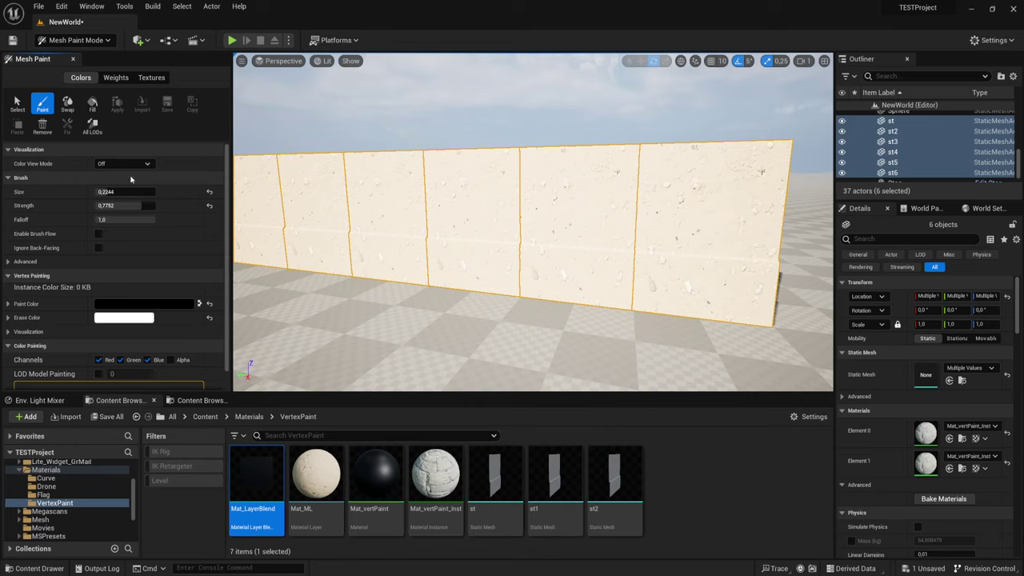
left_click(200, 304)
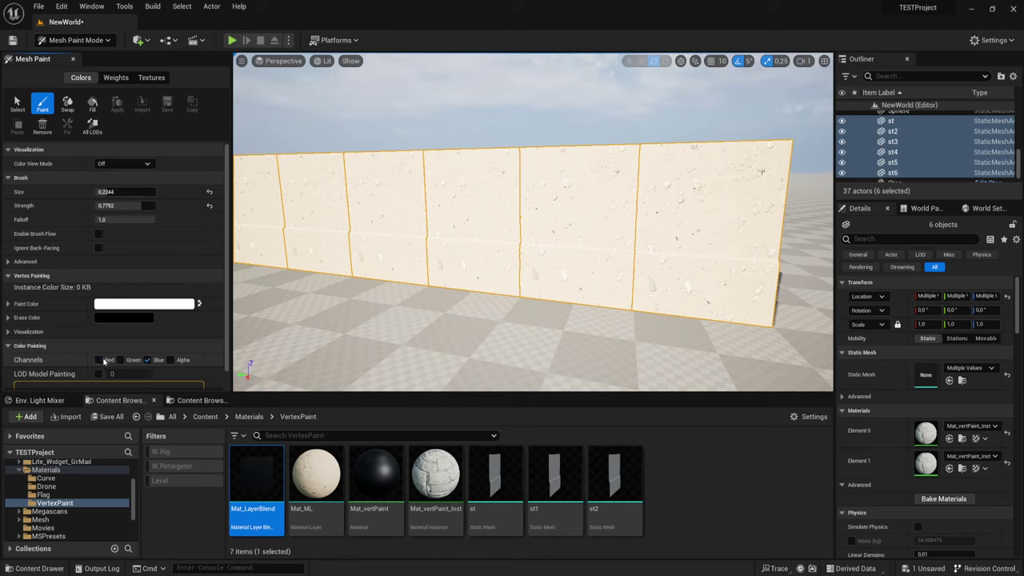
Undo a trial grass stroke and set the brush size to 0.1092
left_click_drag(672, 237, 704, 232)
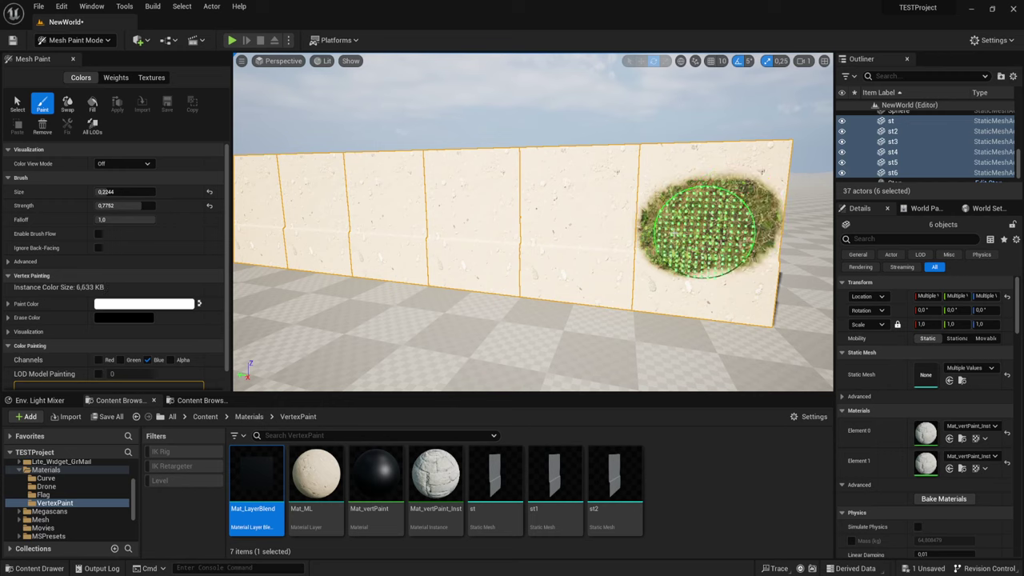
key("ctrl+z")
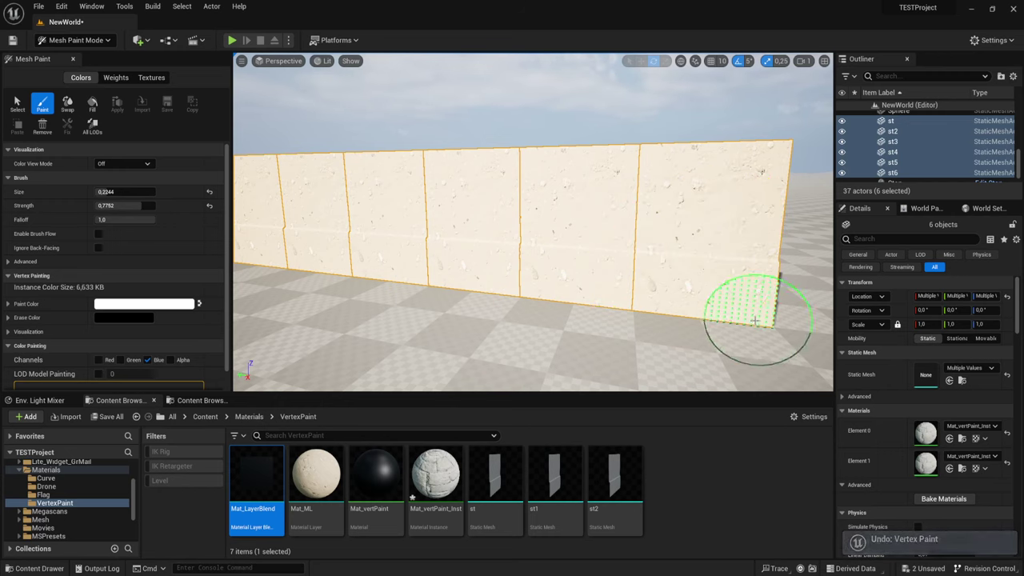
left_click(120, 191)
type("0.154")
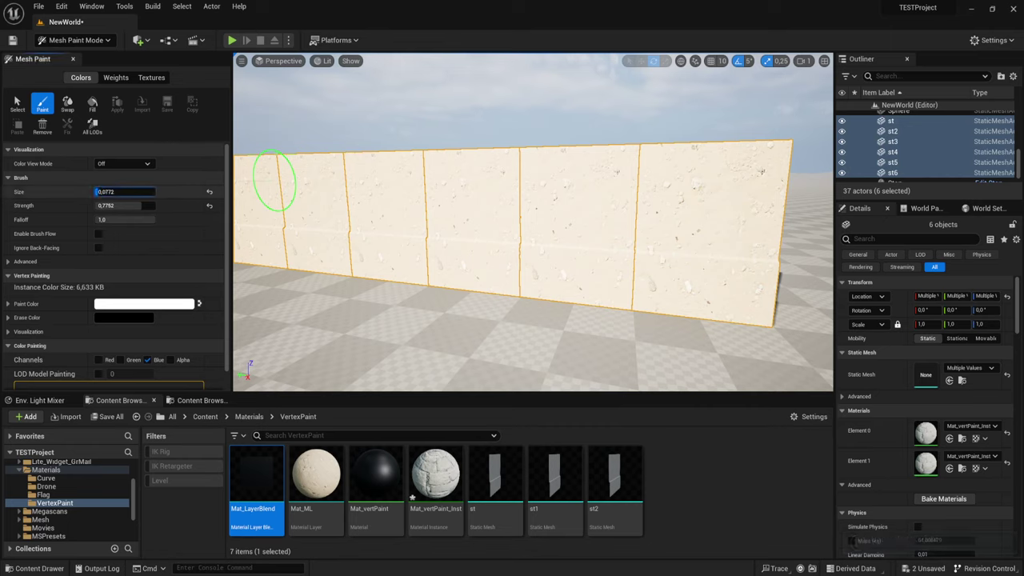
left_click_drag(120, 191, 140, 191)
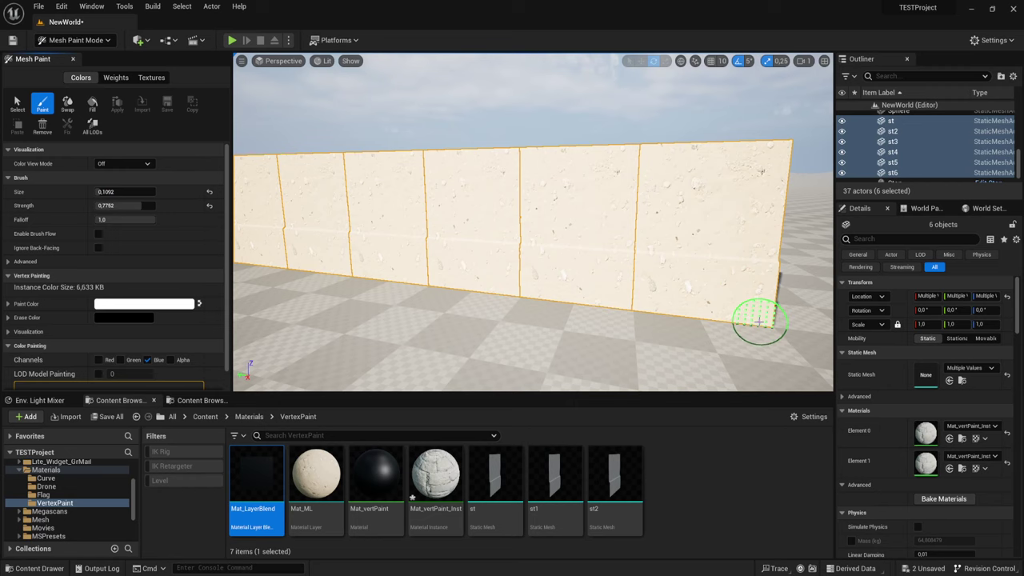
Paint grass along the bottom of the right and middle panels, extending the strip left
left_click_drag(759, 322, 584, 302)
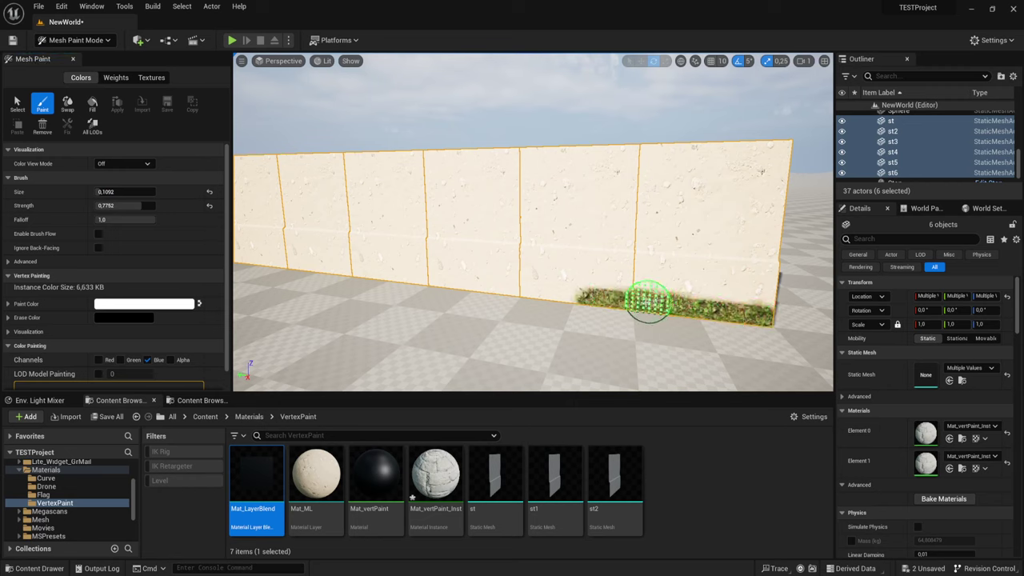
left_click_drag(646, 303, 253, 264)
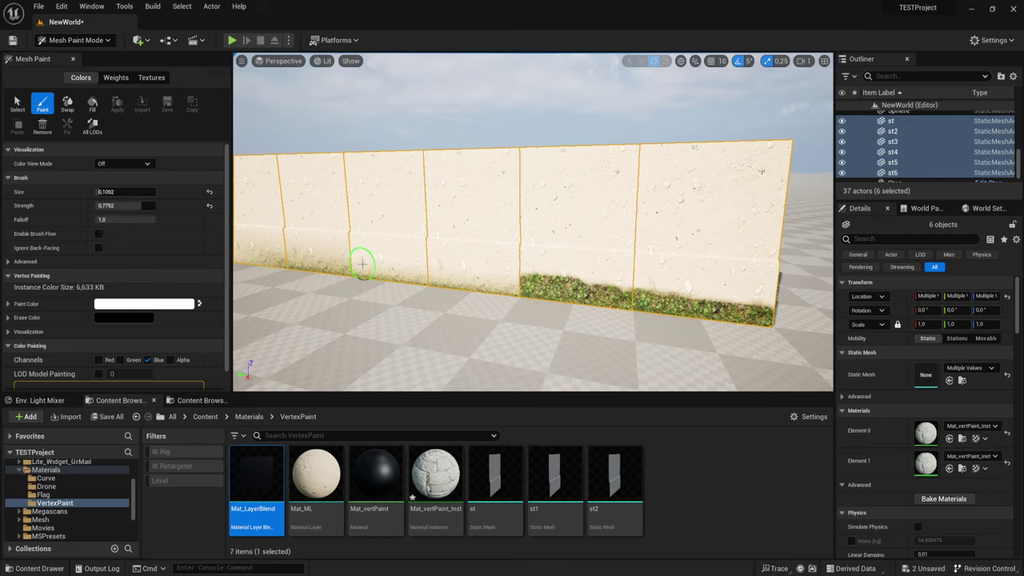
mouse_move(361, 264)
right_mouse_down()
mouse_move(315, 290)
mouse_move(570, 276)
mouse_move(531, 265)
mouse_move(555, 249)
right_mouse_up()
scroll(554, 248, "up", 5)
scroll(542, 229, "down", 7)
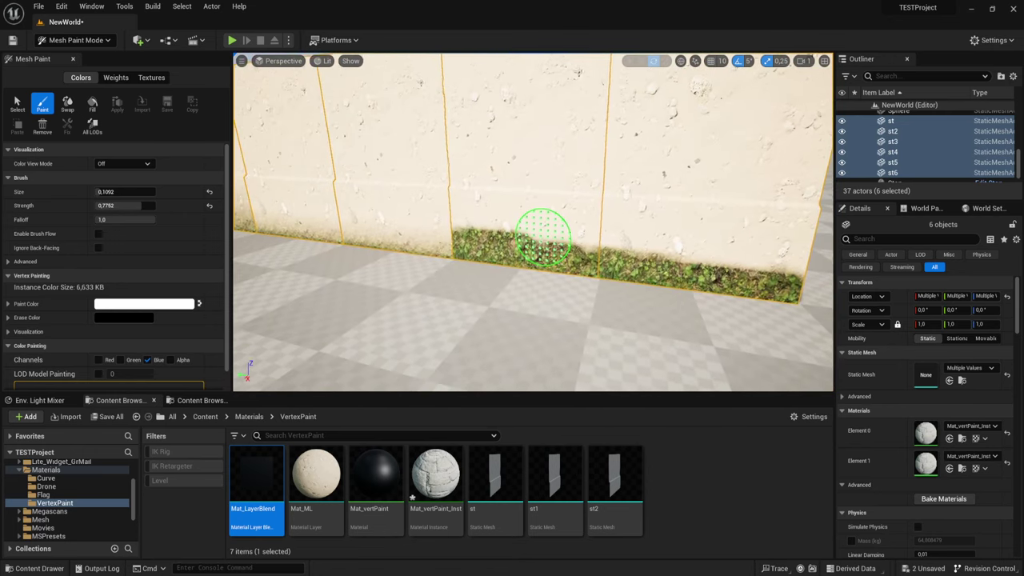
scroll(539, 240, "up", 2)
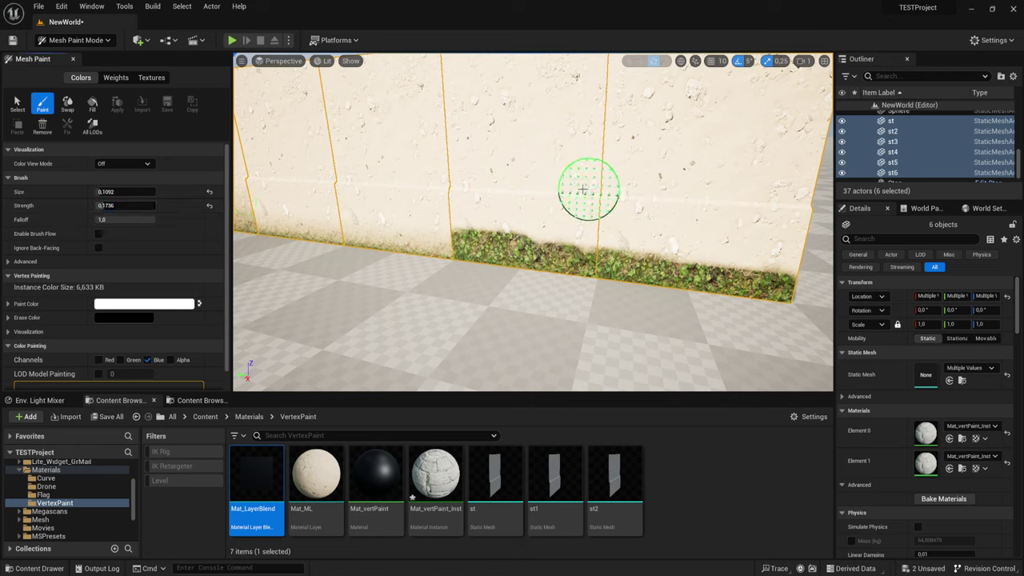
Add more grass and darker grime along the wall base, checking it close up
mouse_move(560, 232)
left_mouse_down()
mouse_move(613, 247)
mouse_move(524, 226)
mouse_move(806, 264)
mouse_move(635, 270)
left_mouse_up()
right_click_drag(635, 269, 680, 244)
right_click_drag(816, 272, 816, 270)
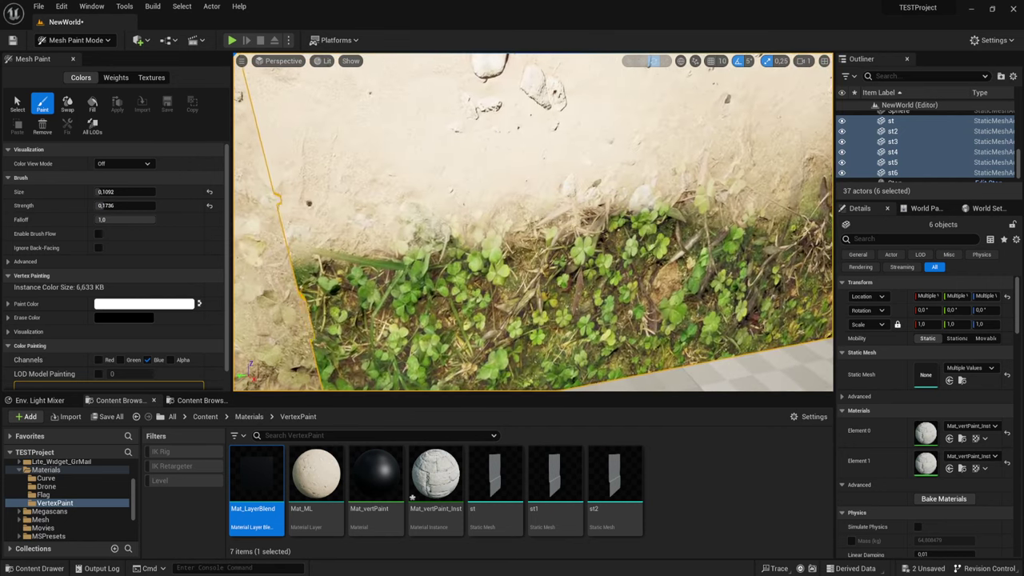
right_click_drag(523, 264, 498, 256)
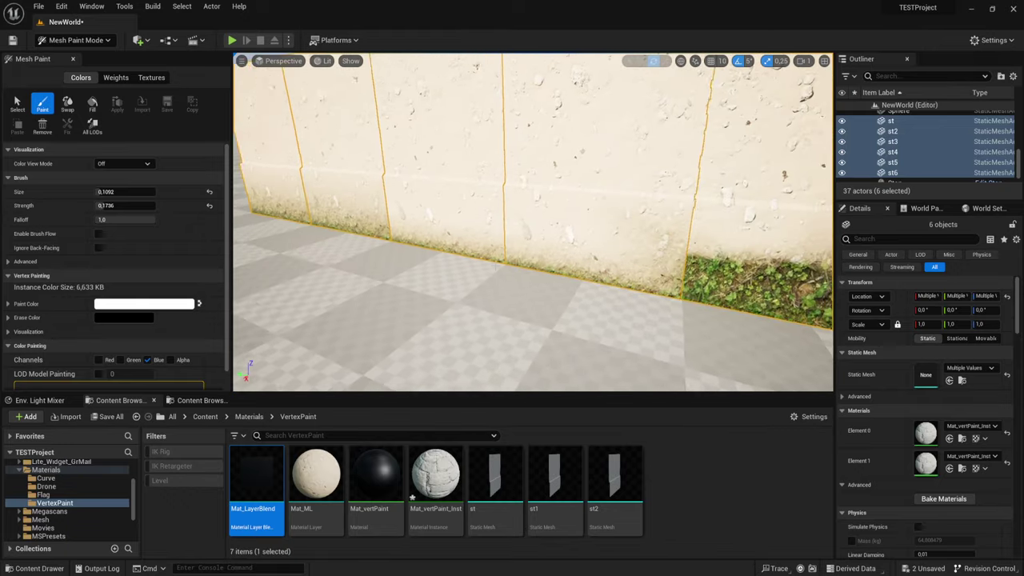
mouse_move(499, 256)
left_mouse_down()
mouse_move(588, 238)
mouse_move(564, 254)
left_mouse_up()
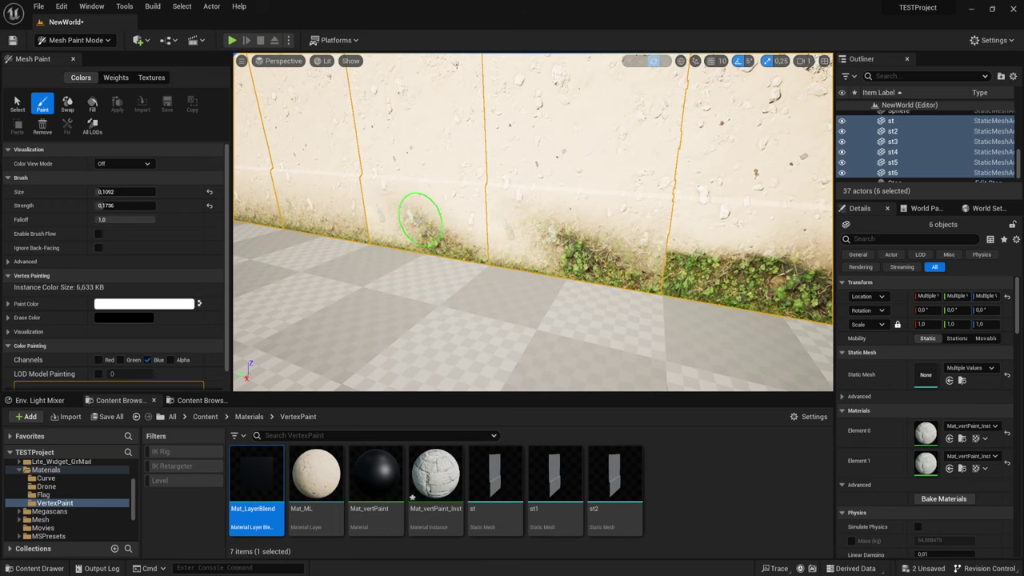
right_click_drag(422, 216, 550, 250)
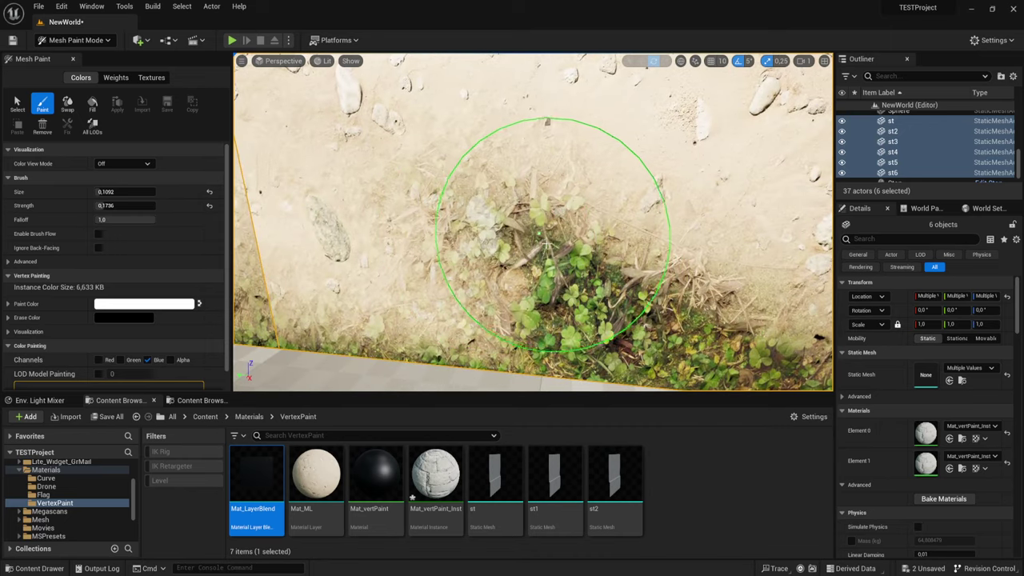
mouse_move(469, 206)
right_mouse_down()
mouse_move(626, 226)
mouse_move(485, 246)
right_mouse_up()
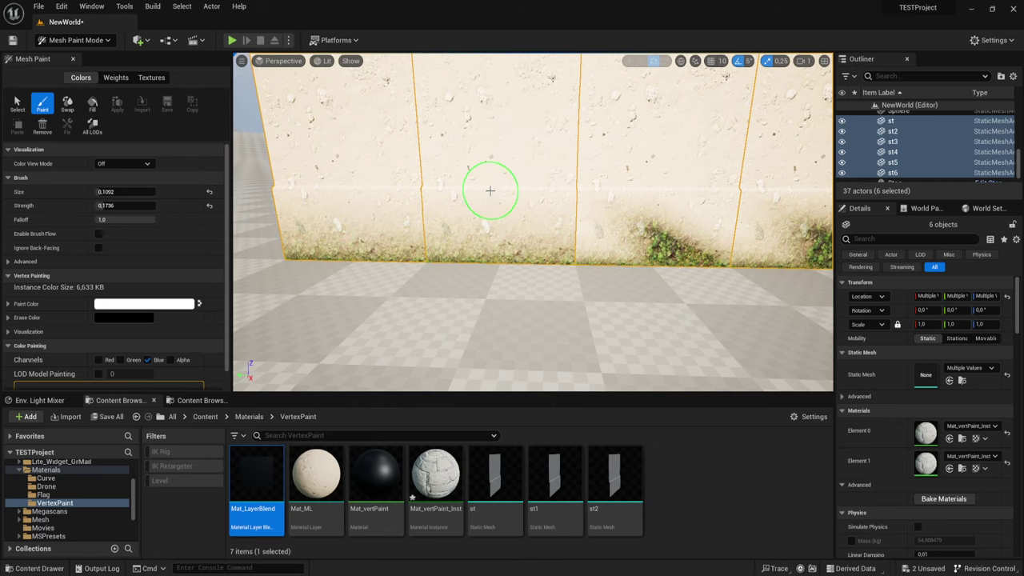
right_click_drag(489, 191, 348, 171)
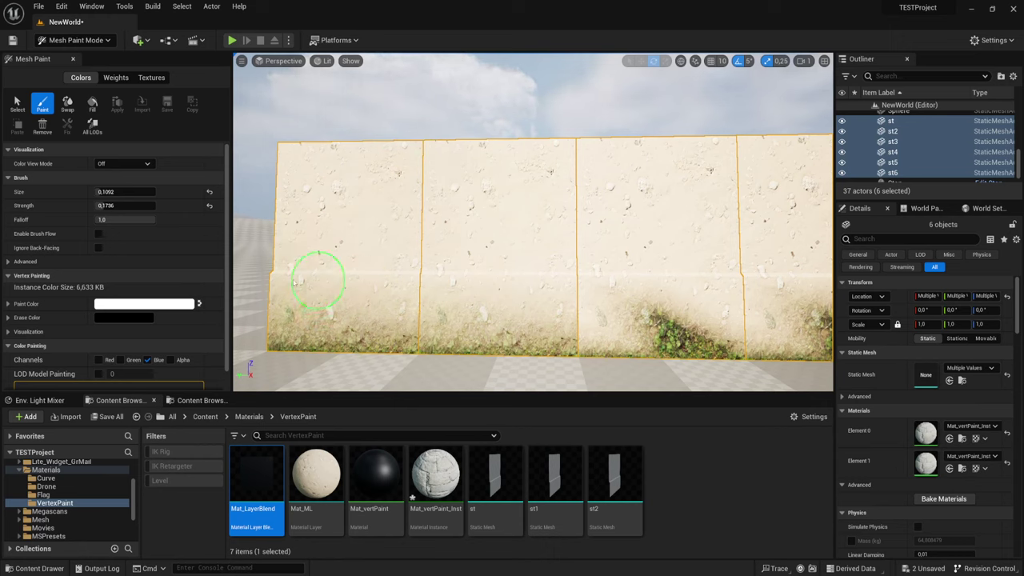
Paint grass and dirt across the lower-left section of the wall
mouse_move(294, 282)
left_mouse_down()
mouse_move(450, 284)
mouse_move(400, 256)
mouse_move(402, 284)
left_mouse_up()
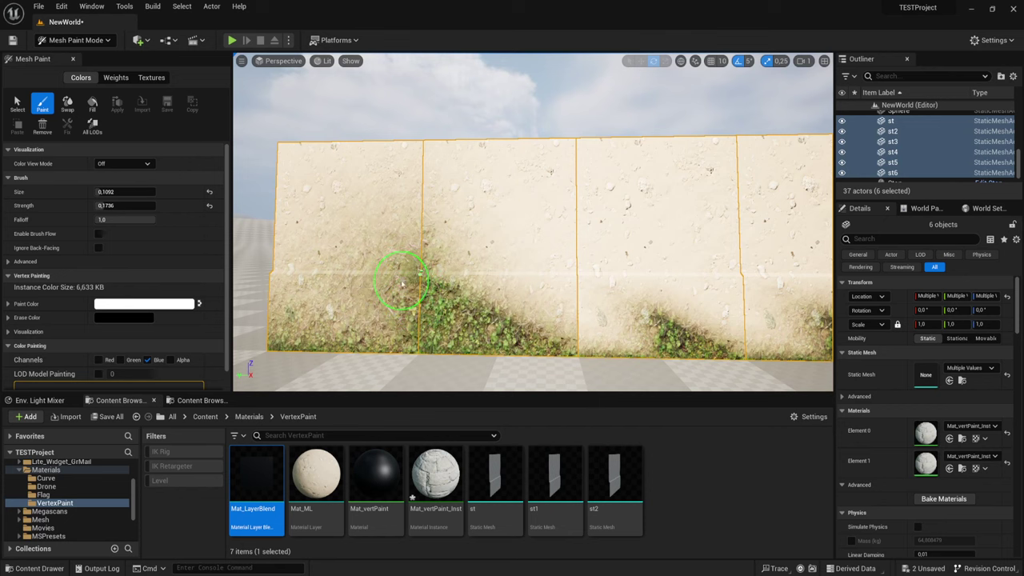
right_click_drag(408, 286, 411, 296)
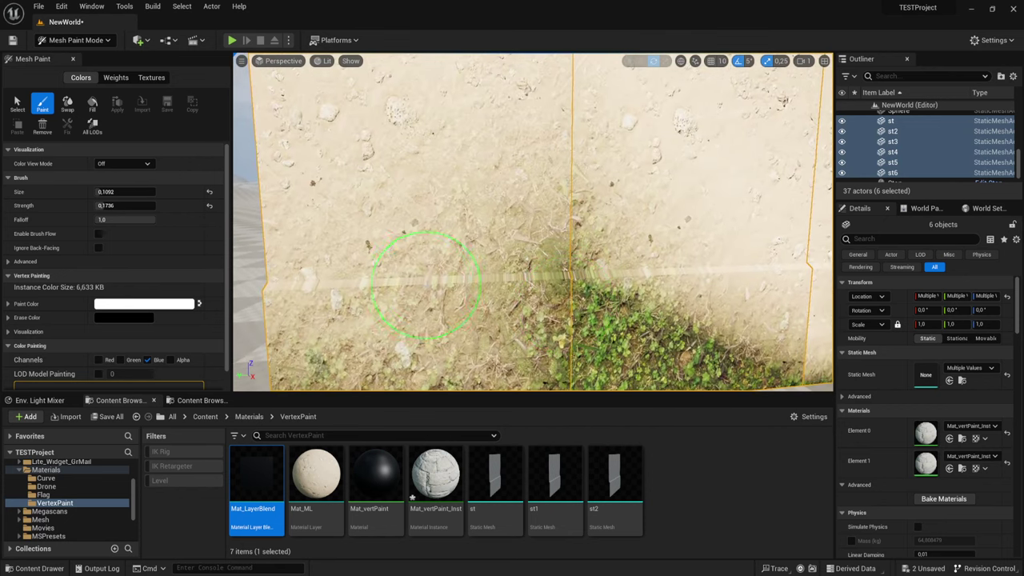
scroll(516, 284, "down", 4)
scroll(514, 232, "down", 5)
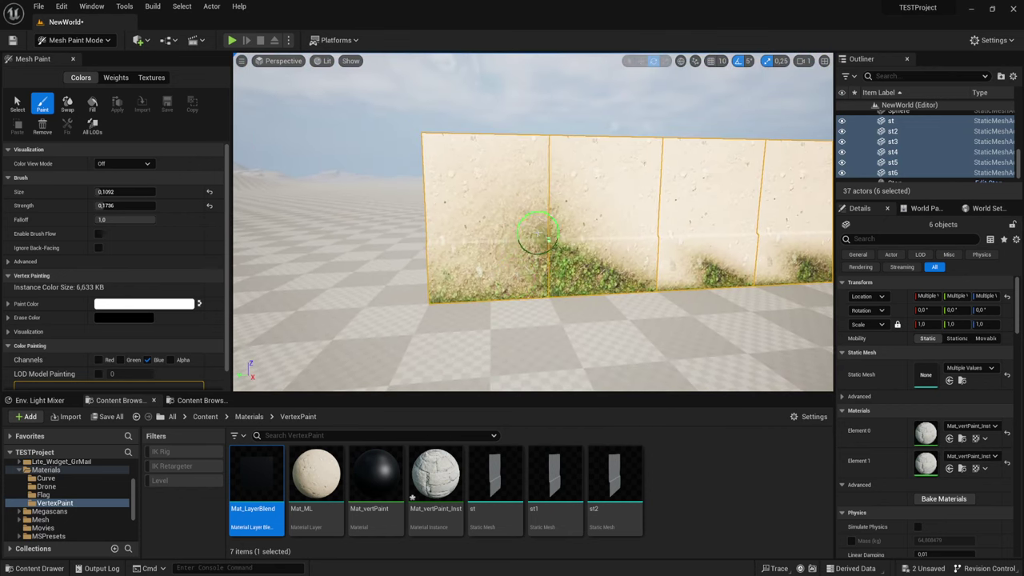
right_click_drag(415, 203, 343, 205)
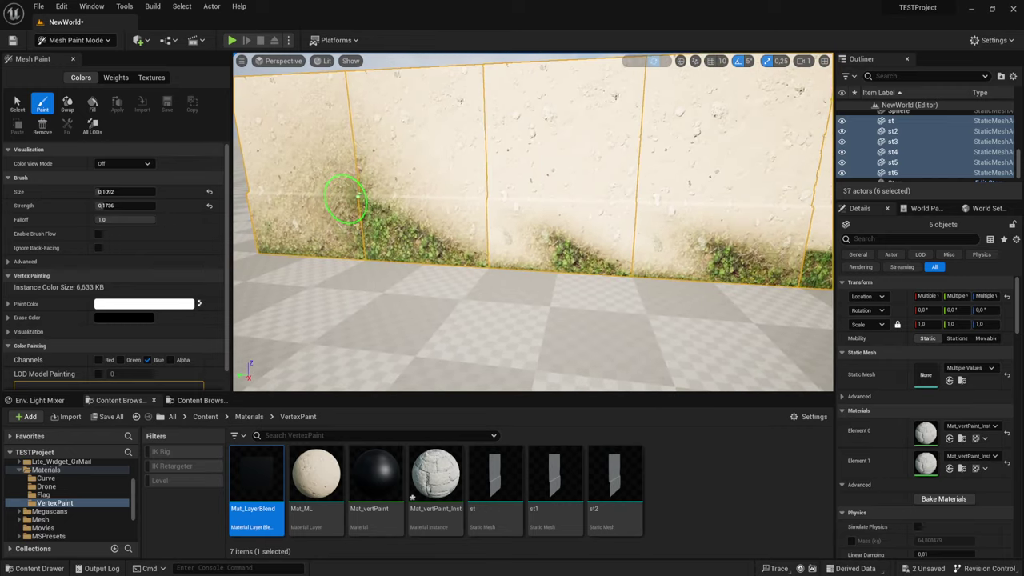
mouse_move(496, 214)
left_mouse_down()
mouse_move(486, 229)
mouse_move(494, 206)
left_mouse_up()
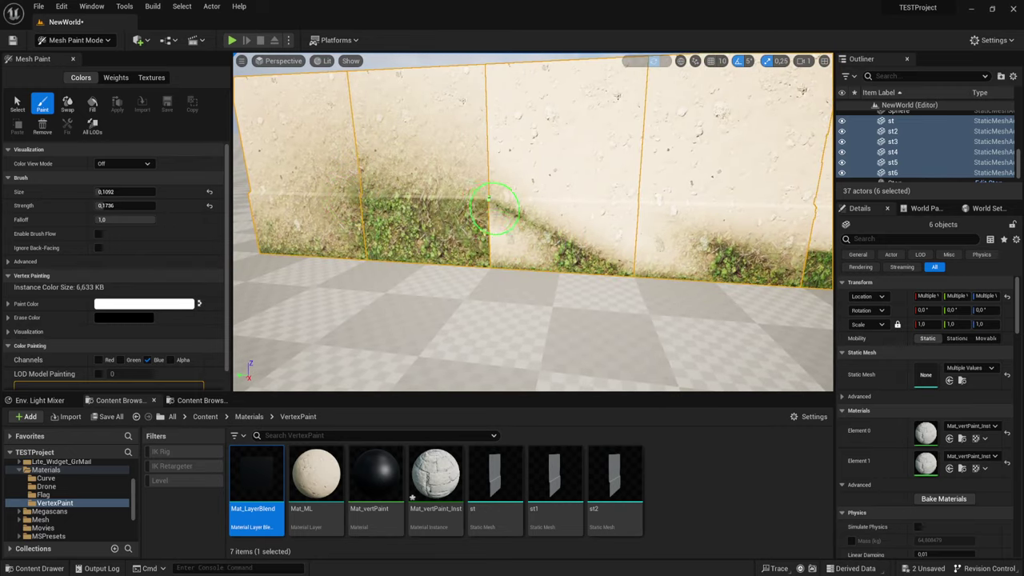
scroll(499, 236, "down", 5)
right_click_drag(499, 236, 243, 248)
scroll(244, 248, "up", 6)
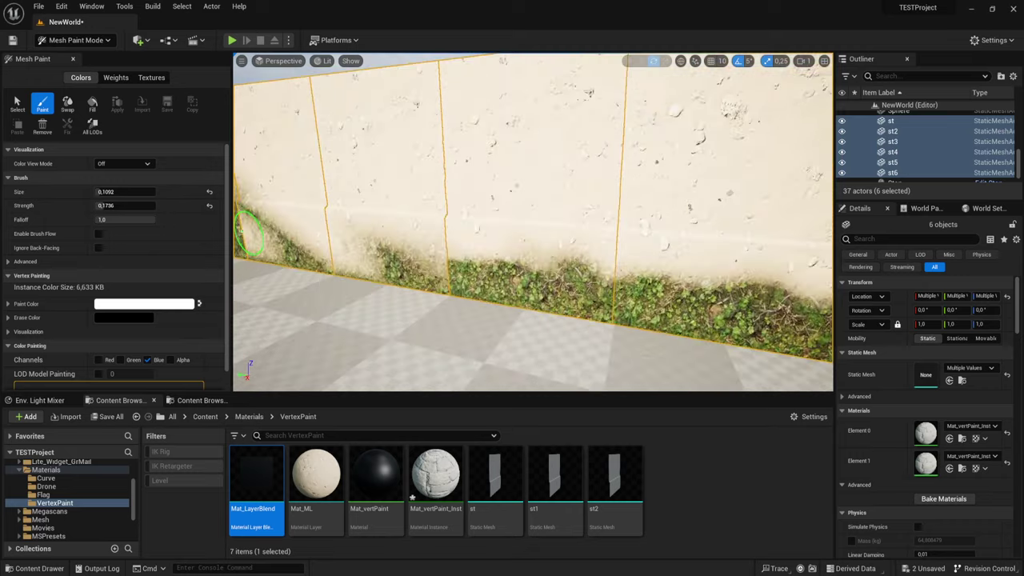
scroll(244, 248, "down", 5)
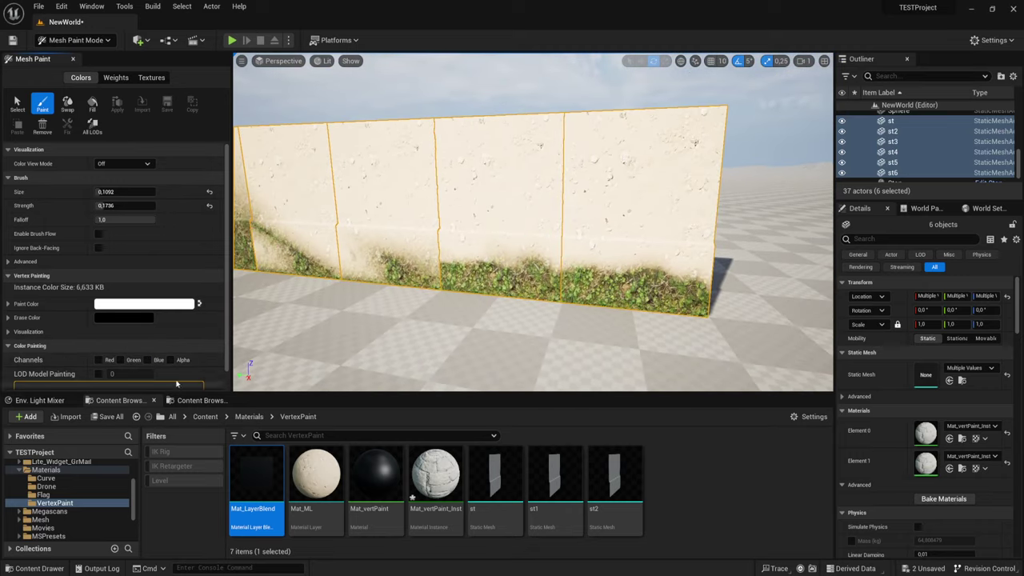
Switch to the Green channel and paint dirt above the grass on the right, middle and left panels
left_click(121, 360)
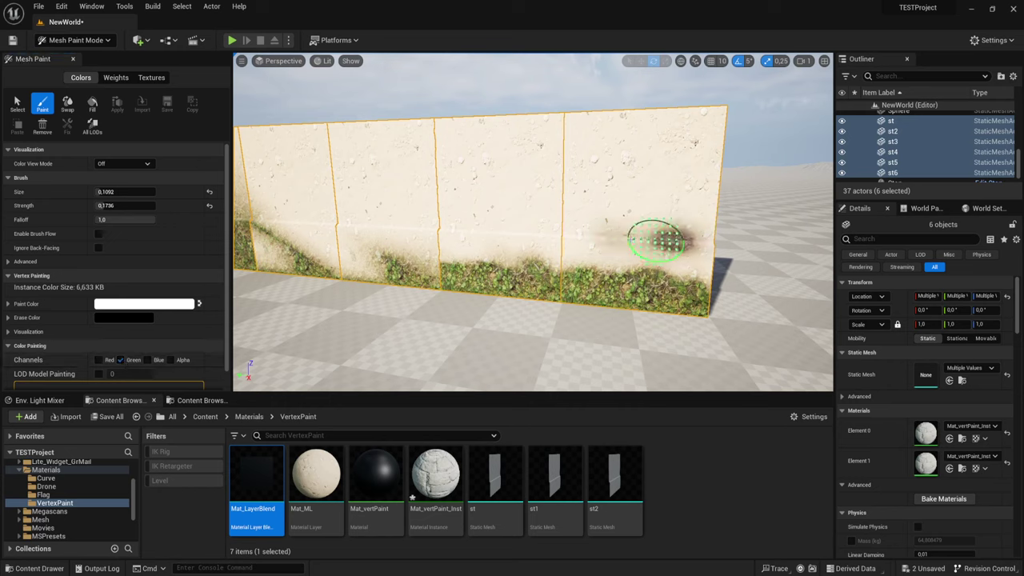
mouse_move(663, 257)
left_mouse_down()
mouse_move(601, 267)
mouse_move(685, 269)
left_mouse_up()
mouse_move(685, 269)
right_mouse_down()
mouse_move(544, 240)
mouse_move(682, 214)
mouse_move(651, 229)
right_mouse_up()
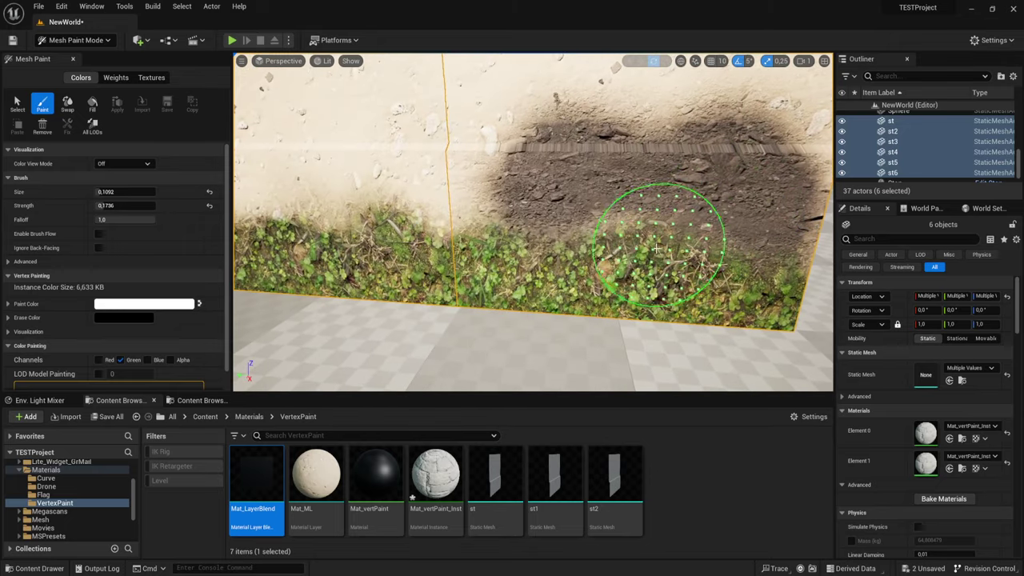
left_click_drag(475, 239, 570, 164)
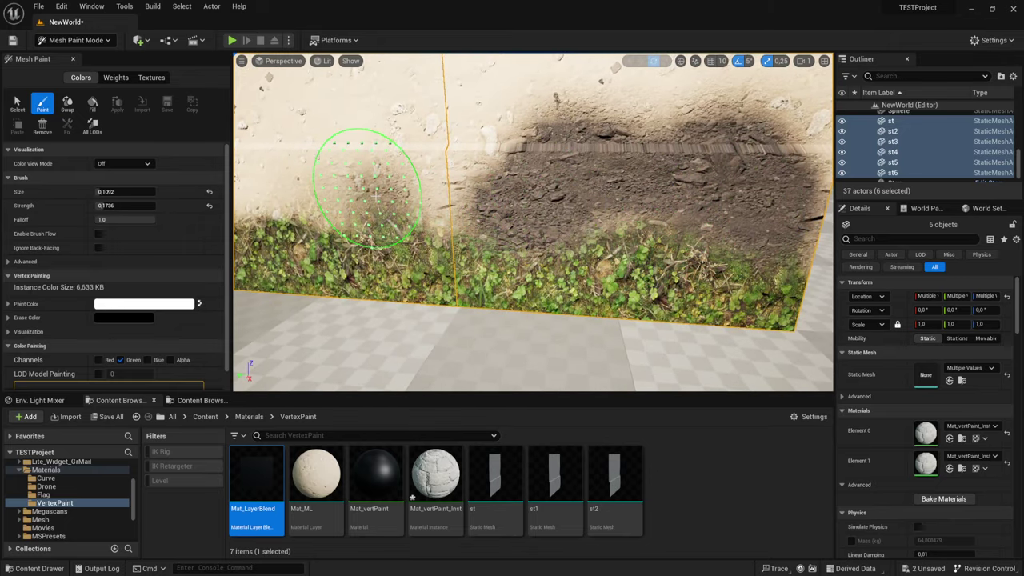
right_click_drag(569, 164, 579, 216)
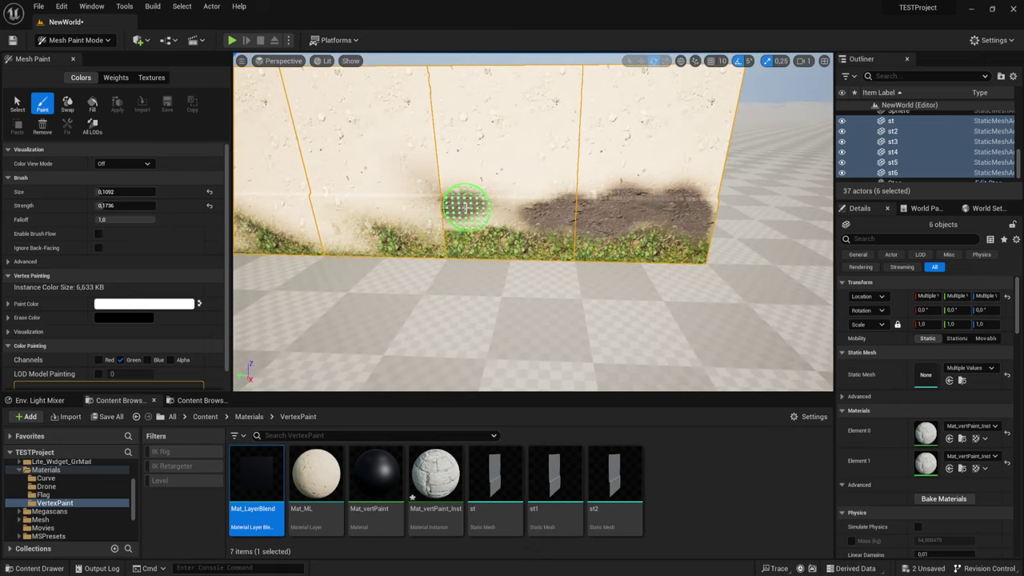
Raise brush size to 0.122 and strength to 0.3144, then fill gaps in the dirt band
left_click_drag(112, 192, 136, 192)
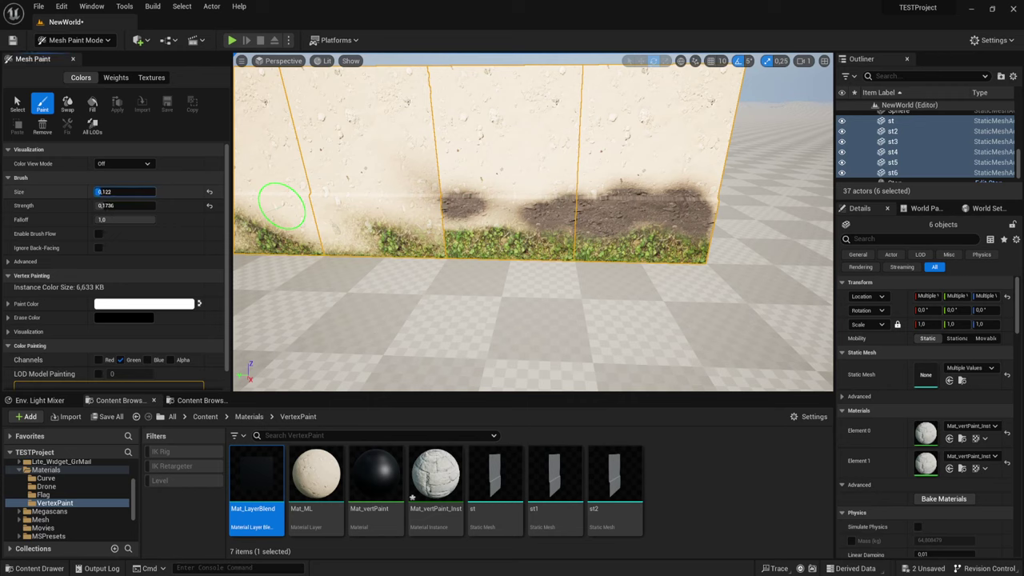
left_click(104, 204)
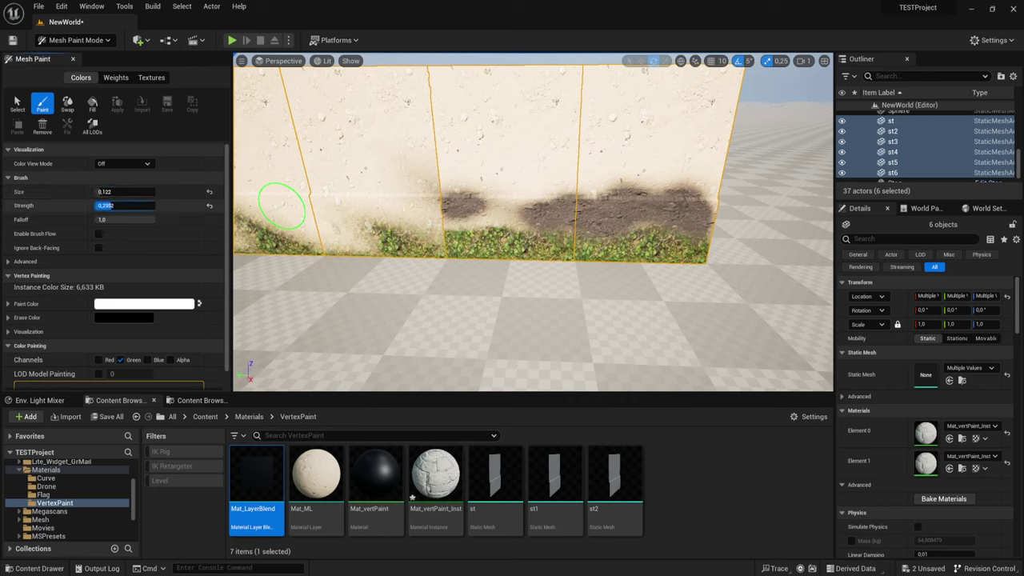
left_click_drag(104, 206, 120, 205)
left_click_drag(480, 214, 707, 216)
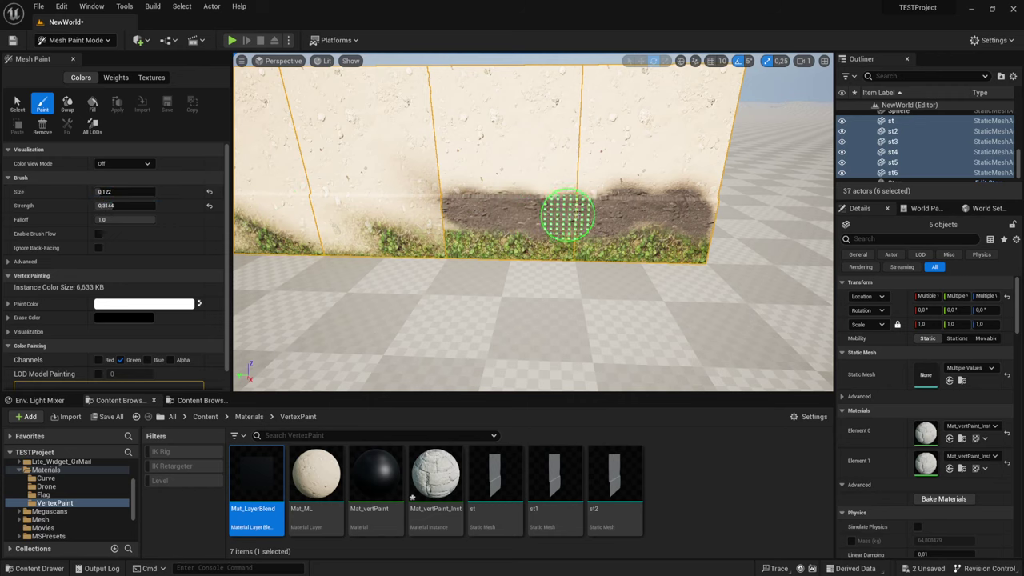
right_click_drag(532, 223, 480, 222)
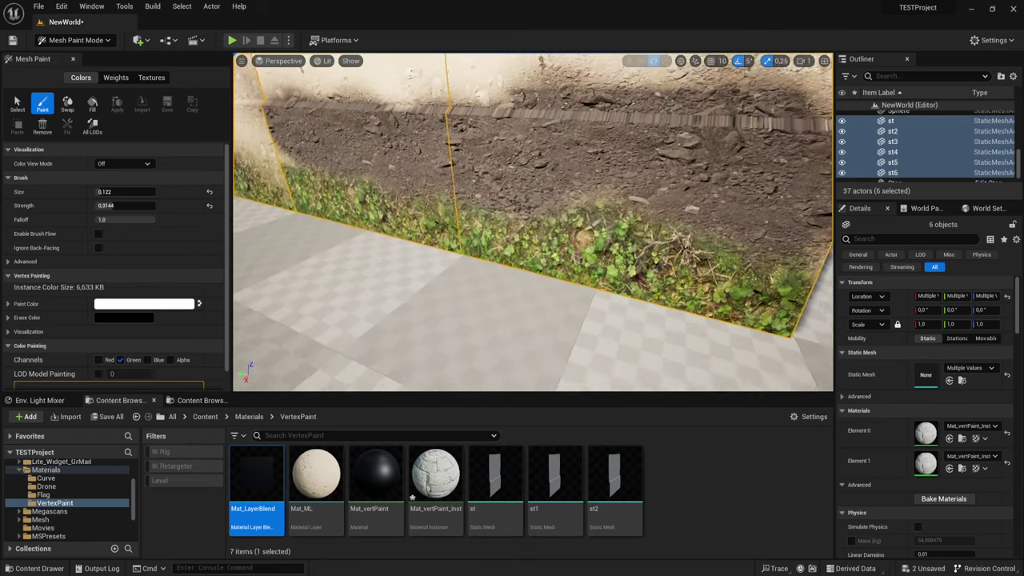
right_click_drag(640, 213, 560, 213)
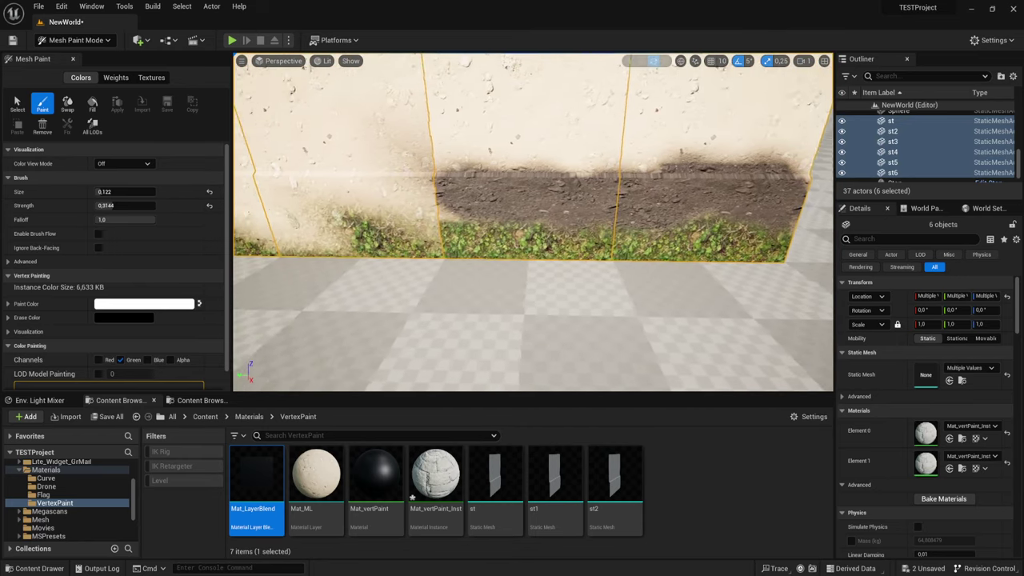
left_click_drag(486, 205, 344, 202)
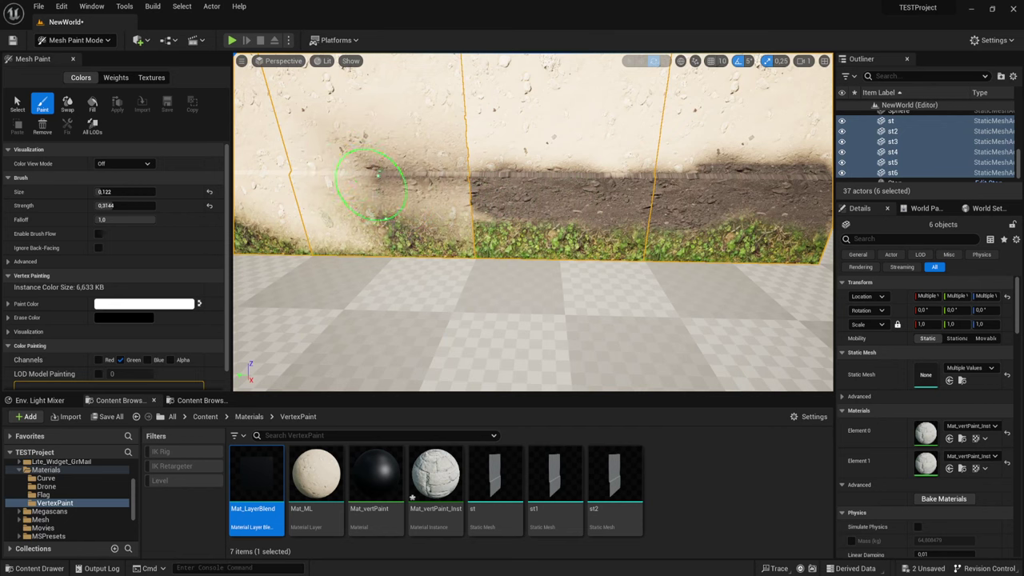
mouse_move(463, 205)
right_mouse_down()
mouse_move(508, 246)
mouse_move(480, 169)
right_mouse_up()
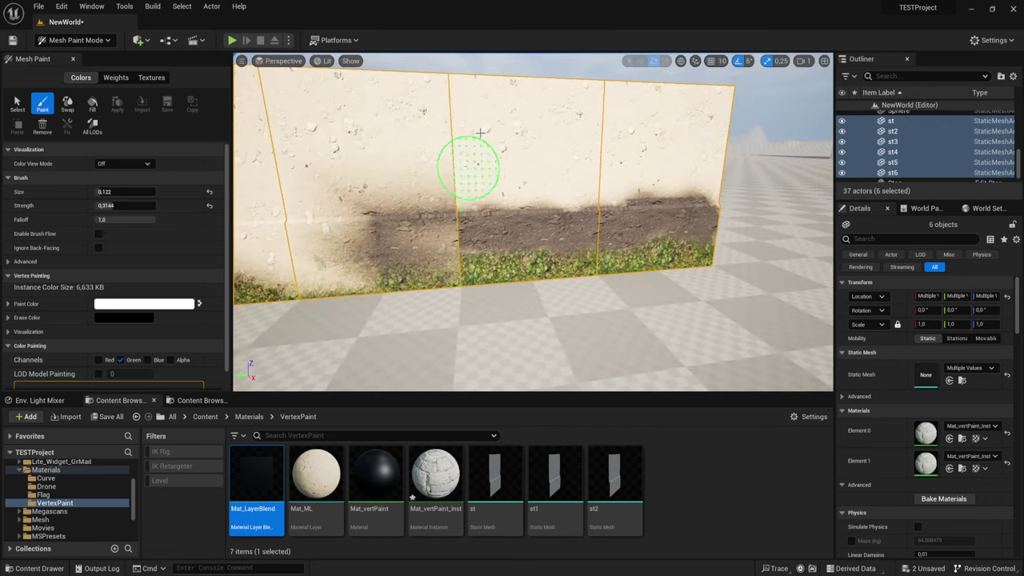
Inspect the wall's mesh density in Wireframe view, then return to Lit
left_click(324, 61)
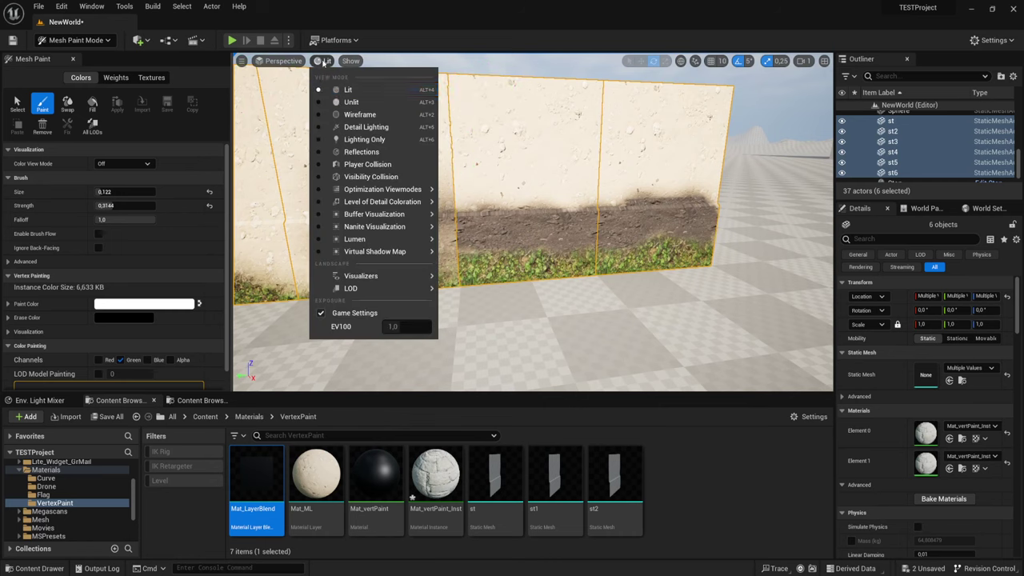
left_click(340, 107)
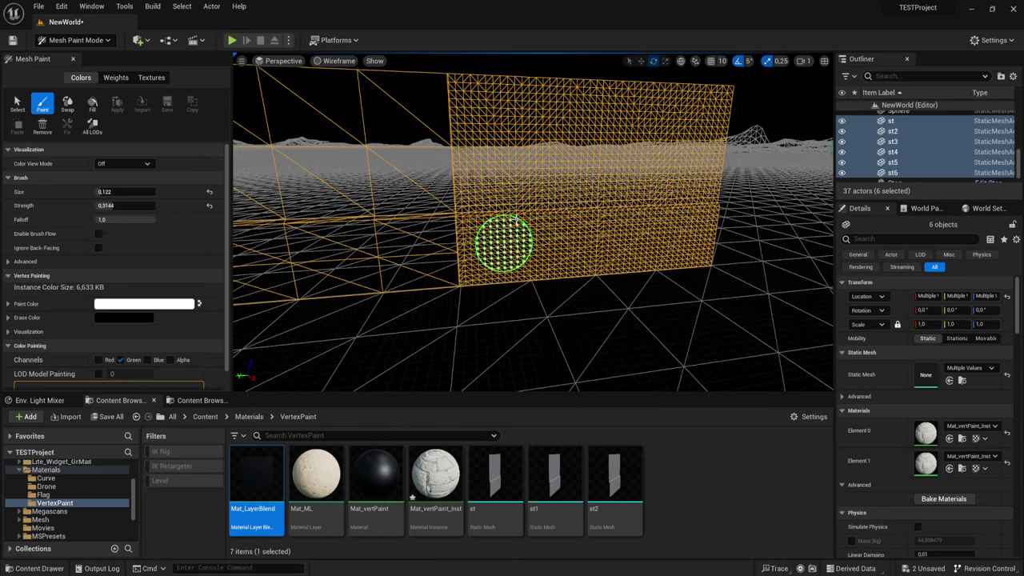
mouse_move(559, 188)
right_mouse_down()
mouse_move(447, 224)
mouse_move(327, 238)
mouse_move(423, 229)
mouse_move(462, 192)
mouse_move(498, 187)
mouse_move(428, 224)
mouse_move(422, 217)
mouse_move(468, 217)
right_mouse_up()
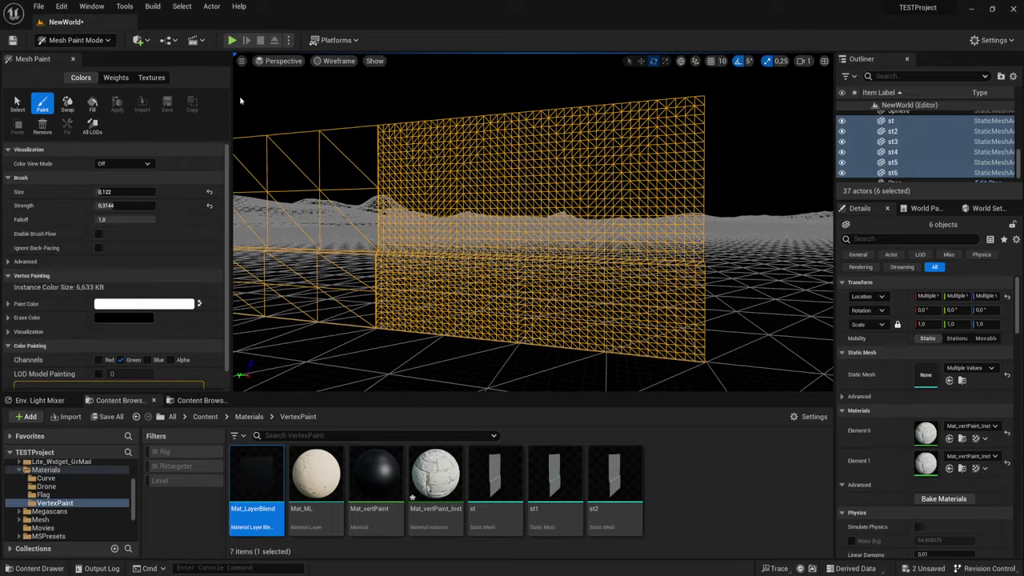
left_click(328, 64)
left_click(348, 94)
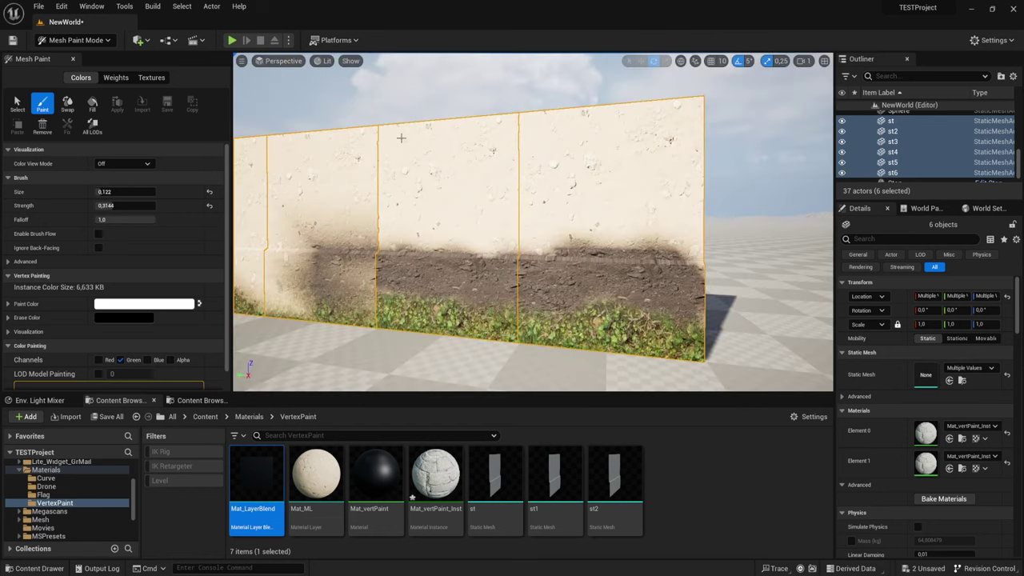
Paint more dirt across the middle and right wall panels
scroll(587, 228, "up", 2)
scroll(588, 228, "up", 5)
scroll(583, 297, "down", 8)
mouse_move(722, 238)
right_mouse_down()
mouse_move(687, 232)
mouse_move(476, 271)
right_mouse_up()
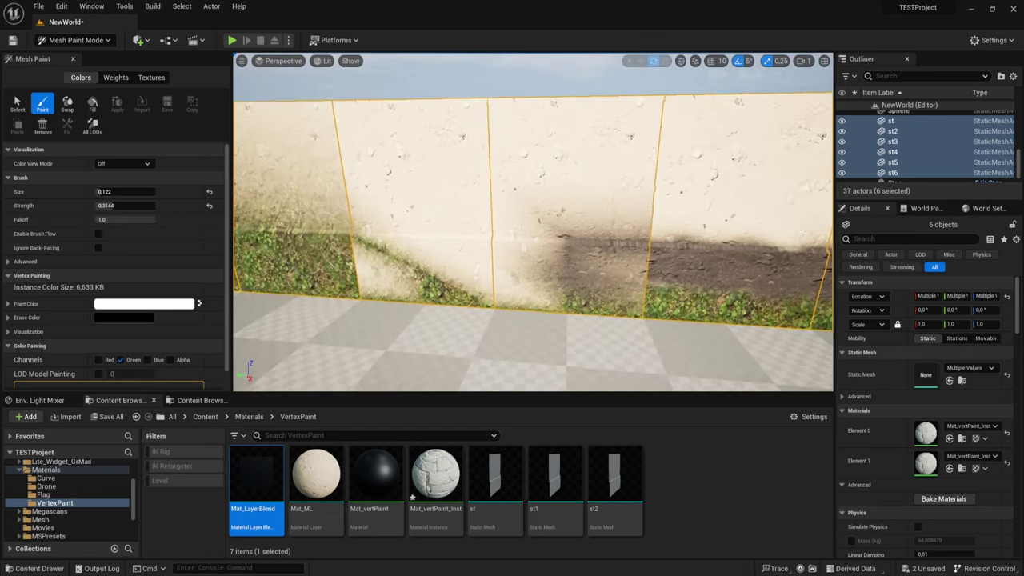
left_click_drag(529, 259, 639, 248)
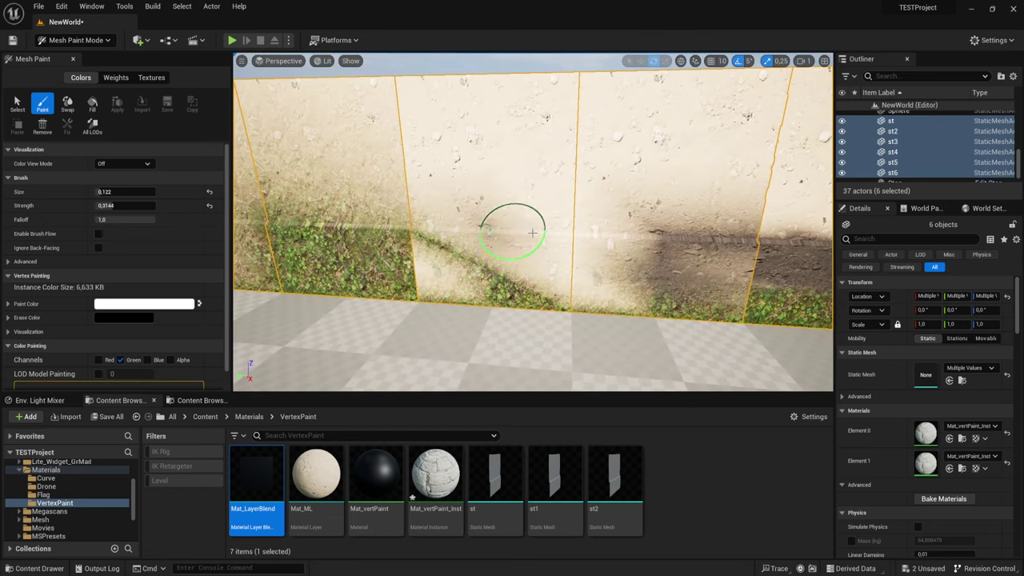
mouse_move(640, 248)
right_mouse_down()
mouse_move(318, 264)
mouse_move(571, 182)
right_mouse_up()
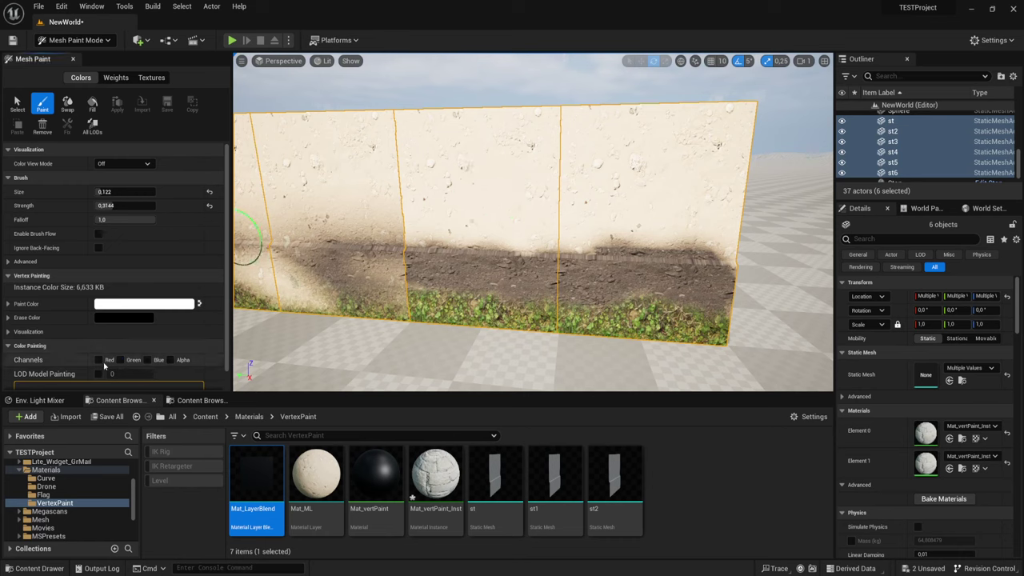
Brush stone bricks over the upper right panel, then across the middle and lower-right panels
left_click_drag(663, 160, 610, 160)
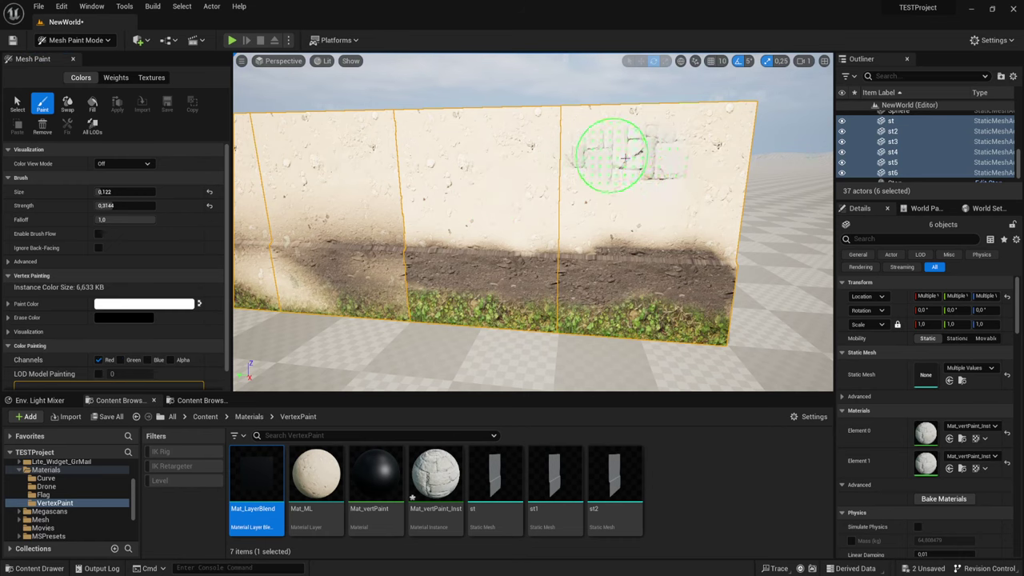
mouse_move(696, 147)
left_mouse_down()
mouse_move(718, 231)
mouse_move(547, 221)
left_mouse_up()
left_click_drag(703, 224, 424, 232)
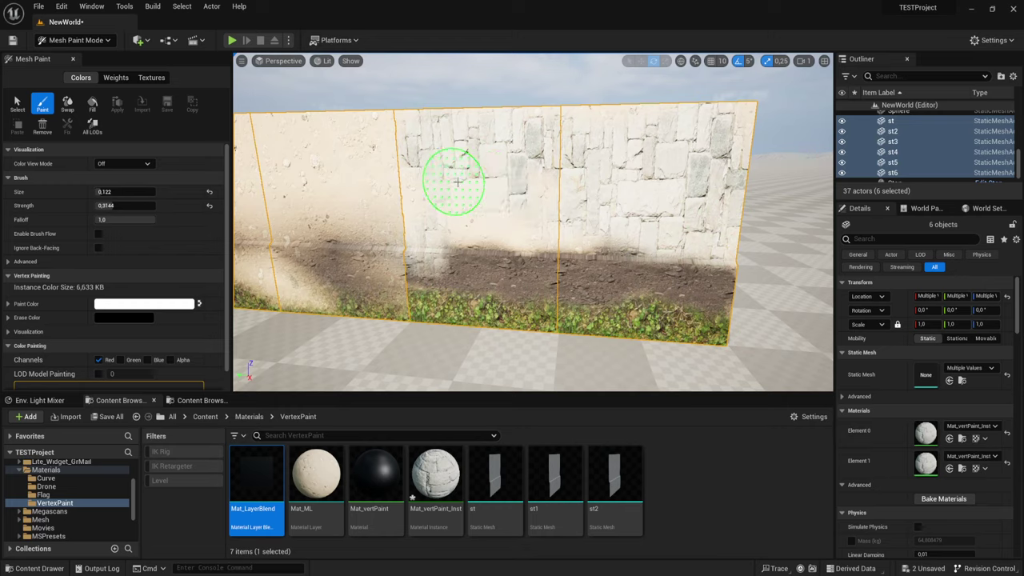
left_click_drag(424, 232, 487, 215)
mouse_move(488, 215)
right_mouse_down()
mouse_move(424, 142)
mouse_move(461, 284)
right_mouse_up()
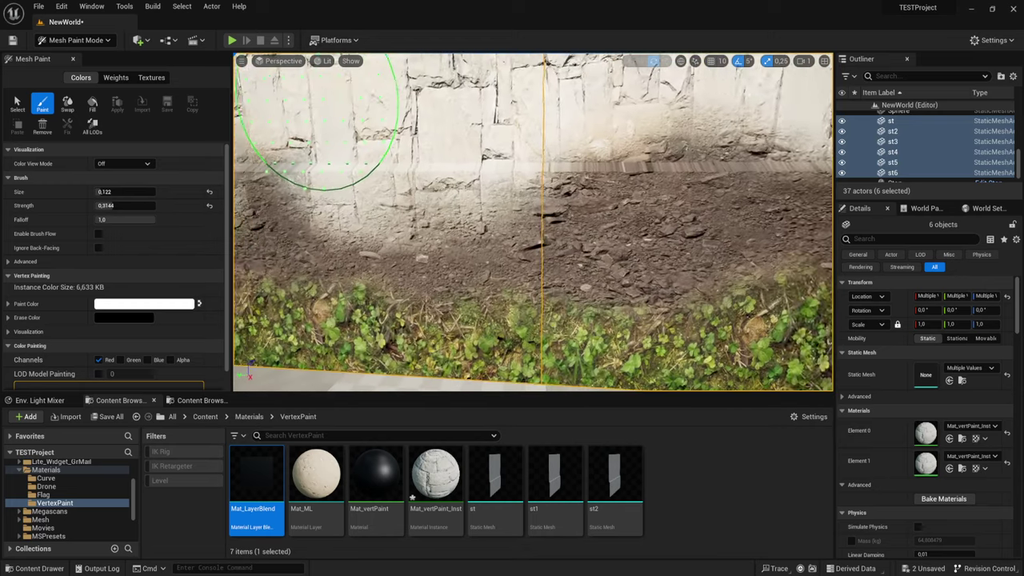
left_click_drag(461, 284, 727, 217)
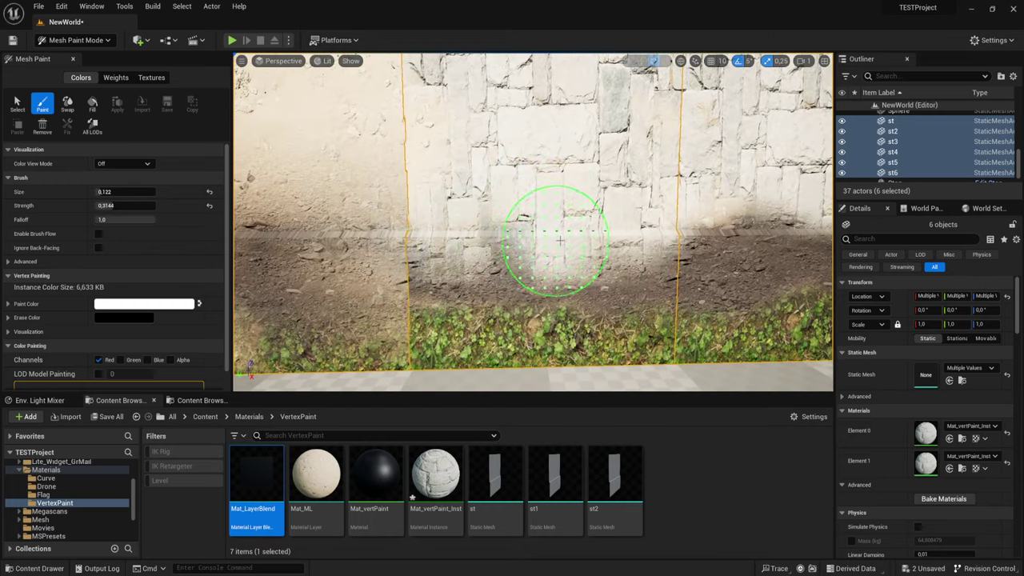
mouse_move(727, 217)
right_mouse_down()
mouse_move(581, 220)
mouse_move(734, 226)
mouse_move(664, 252)
right_mouse_up()
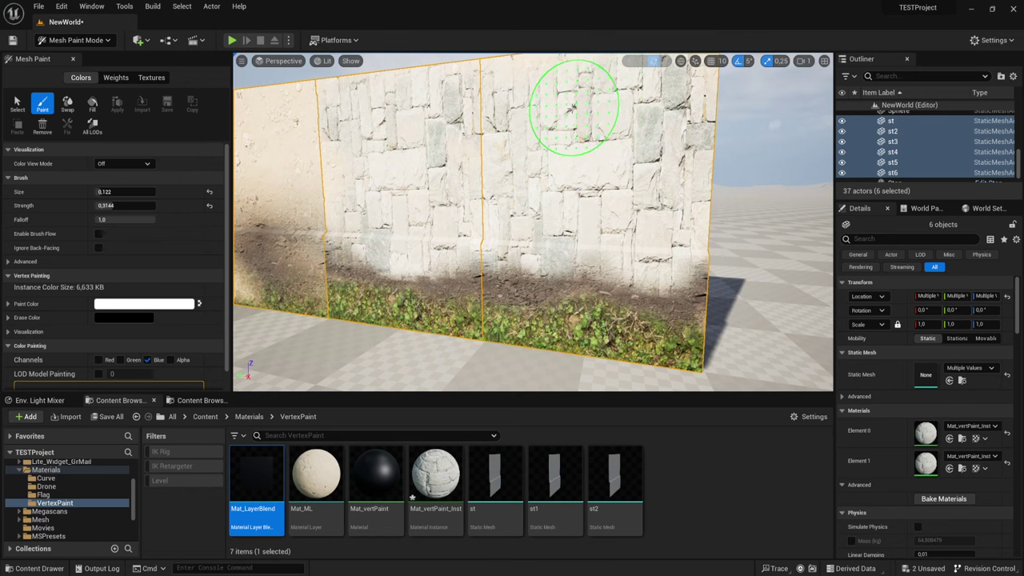
double_click(436, 476)
left_click_drag(867, 95, 572, 29)
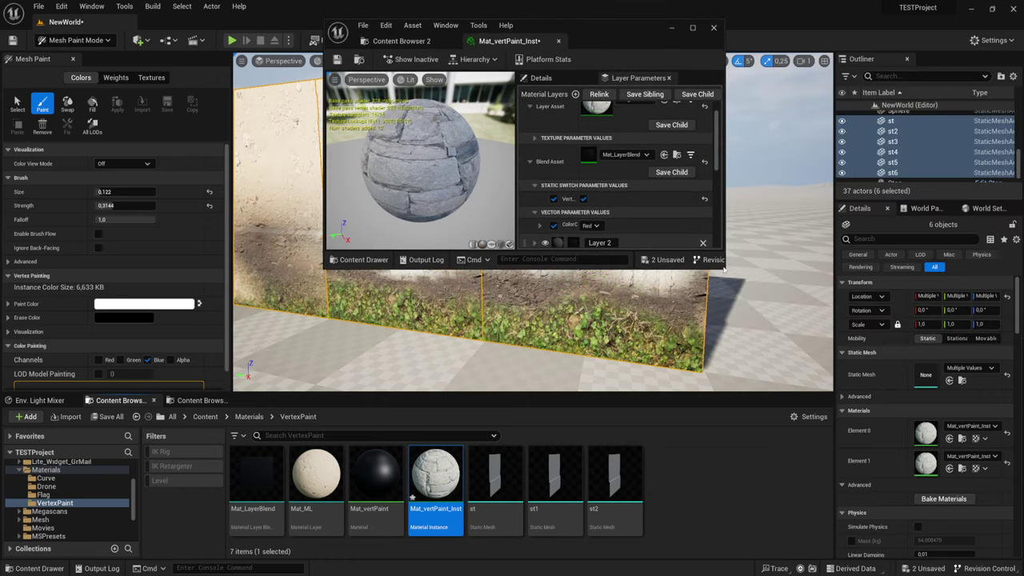
left_click_drag(724, 269, 848, 487)
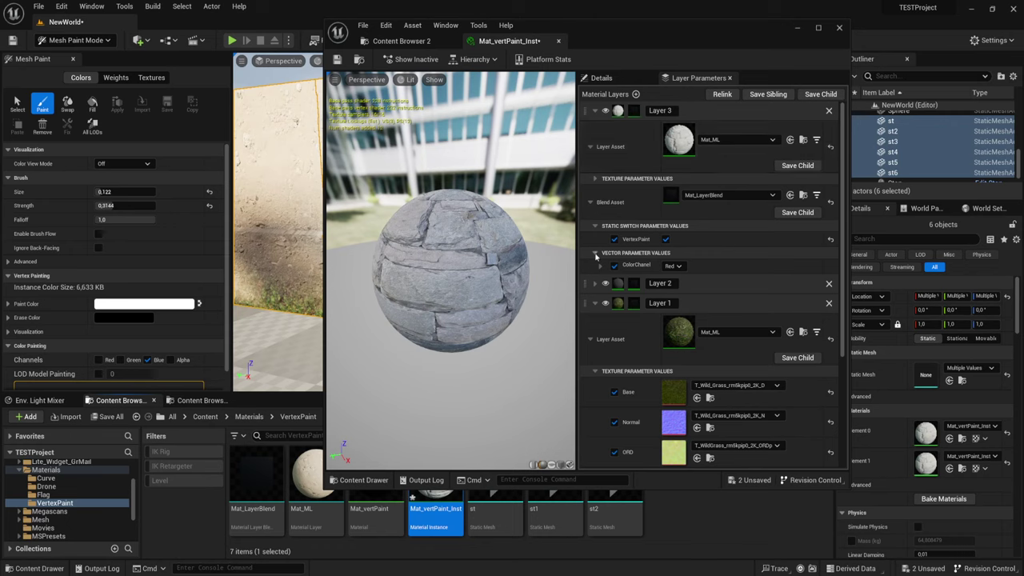
left_click(598, 111)
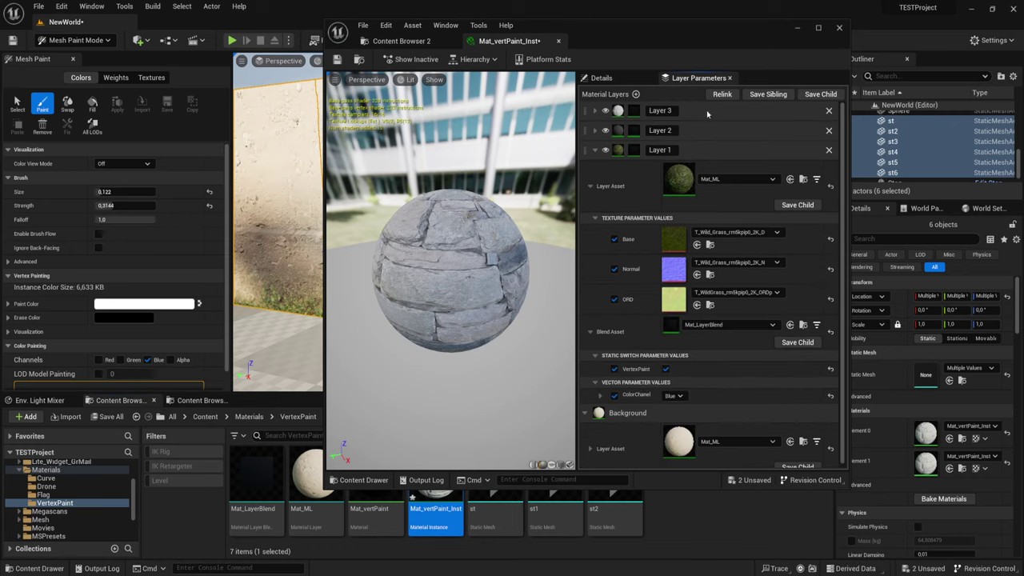
left_click_drag(586, 112, 585, 140)
key("ctrl+z")
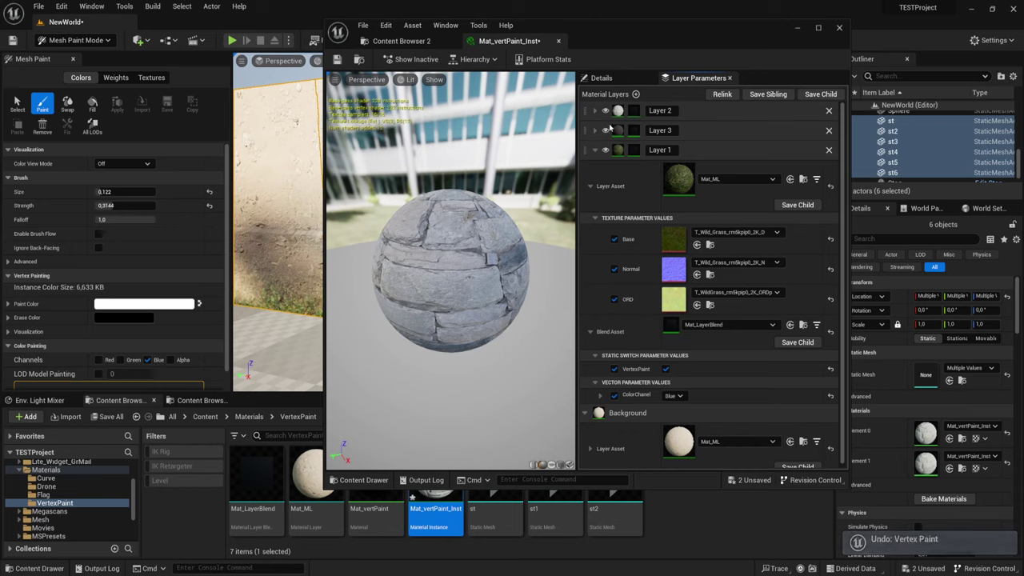
mouse_move(588, 115)
left_mouse_down()
mouse_move(586, 148)
mouse_move(596, 145)
left_mouse_up()
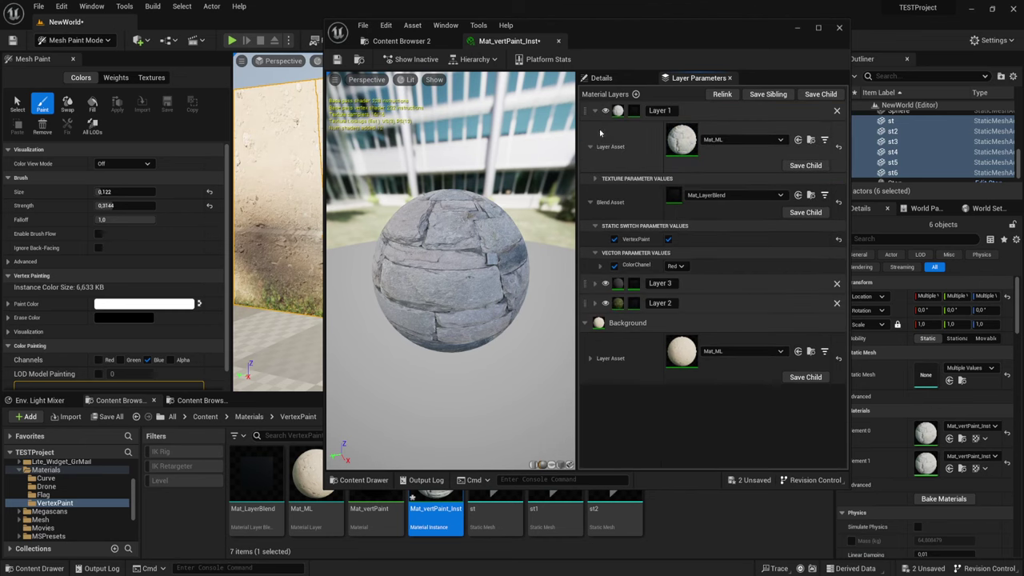
key("ctrl+z")
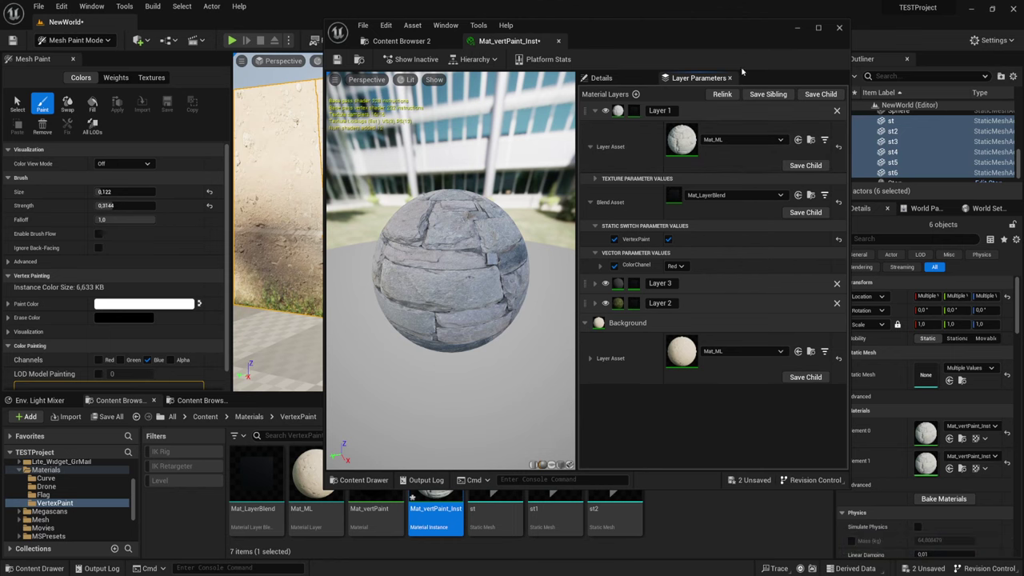
left_click(799, 28)
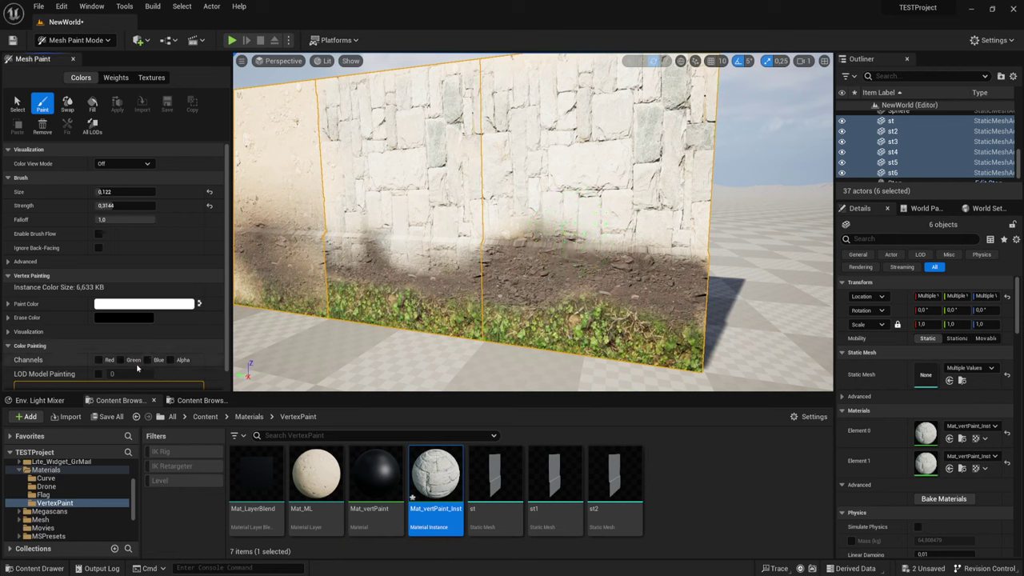
Enable the Red channel and brush stone back over the right panels' dirt for a wavy edge
left_click(98, 360)
left_click_drag(488, 272, 640, 228)
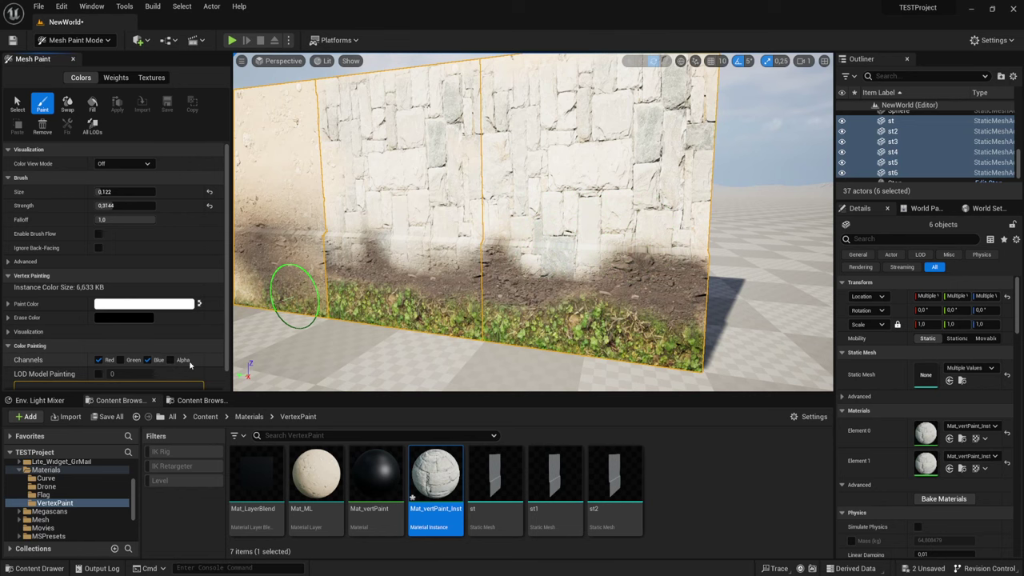
left_click_drag(620, 256, 632, 230)
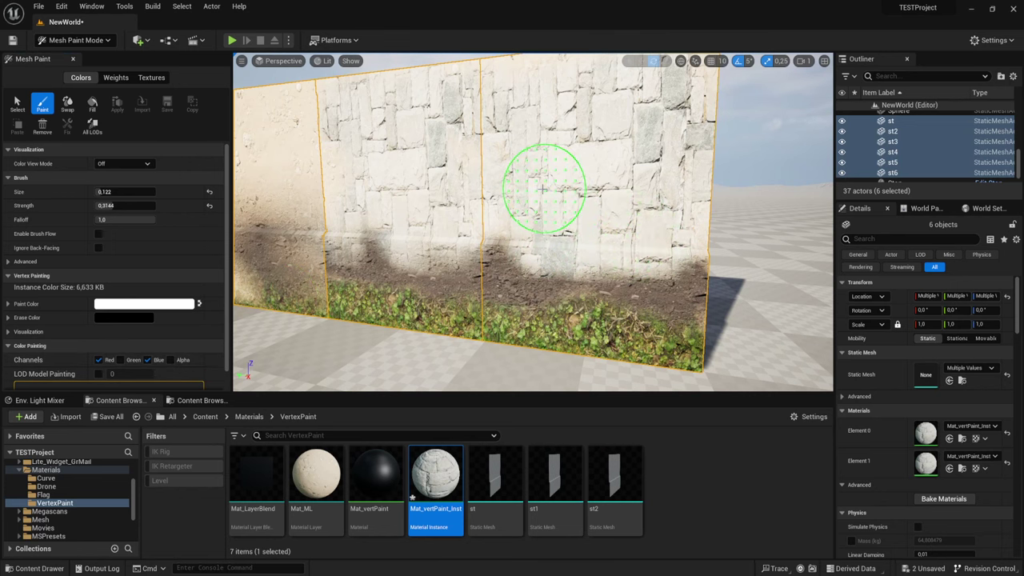
right_click_drag(543, 189, 538, 206)
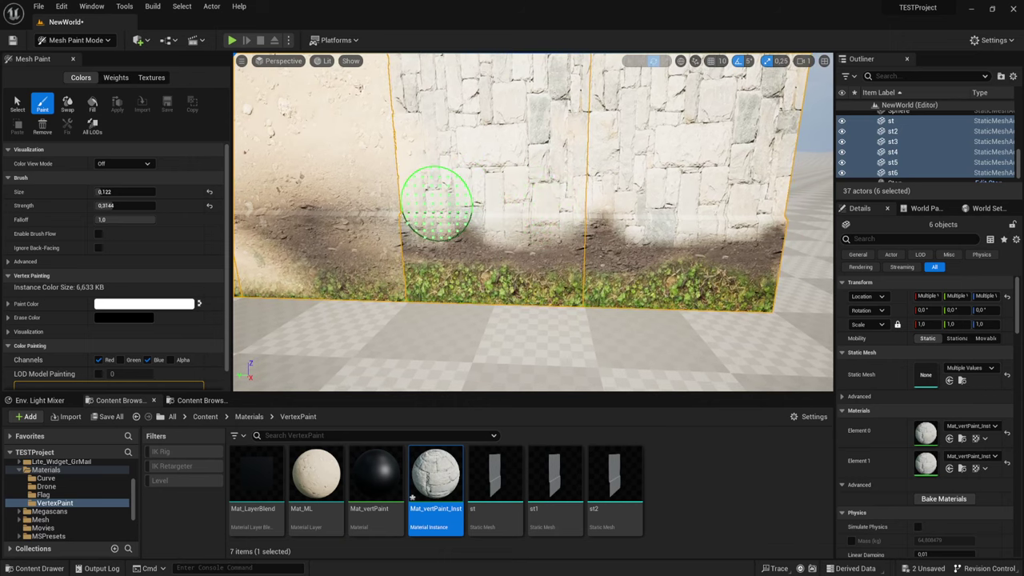
scroll(436, 204, "down", 5)
scroll(539, 238, "up", 4)
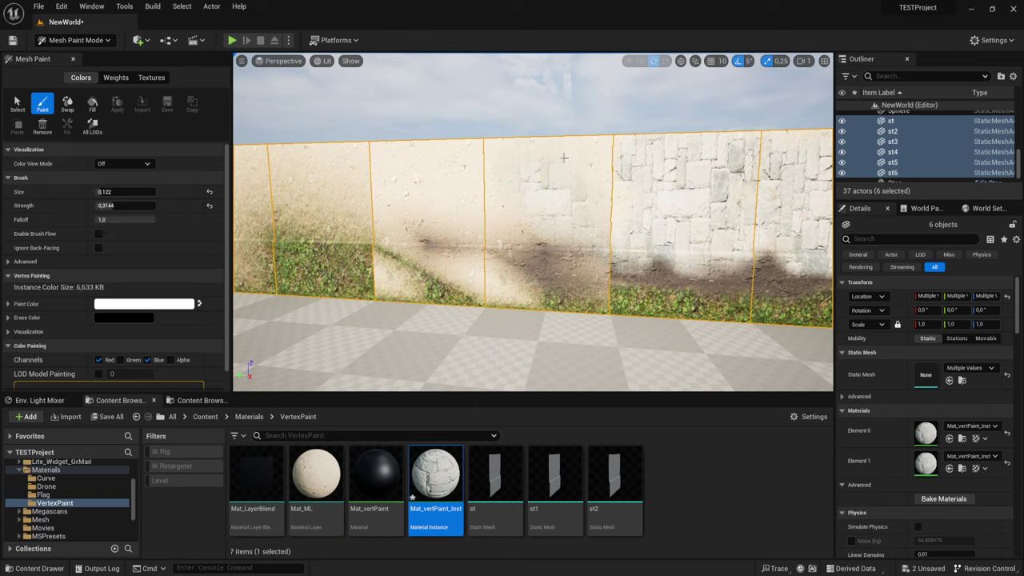
scroll(466, 176, "up", 3)
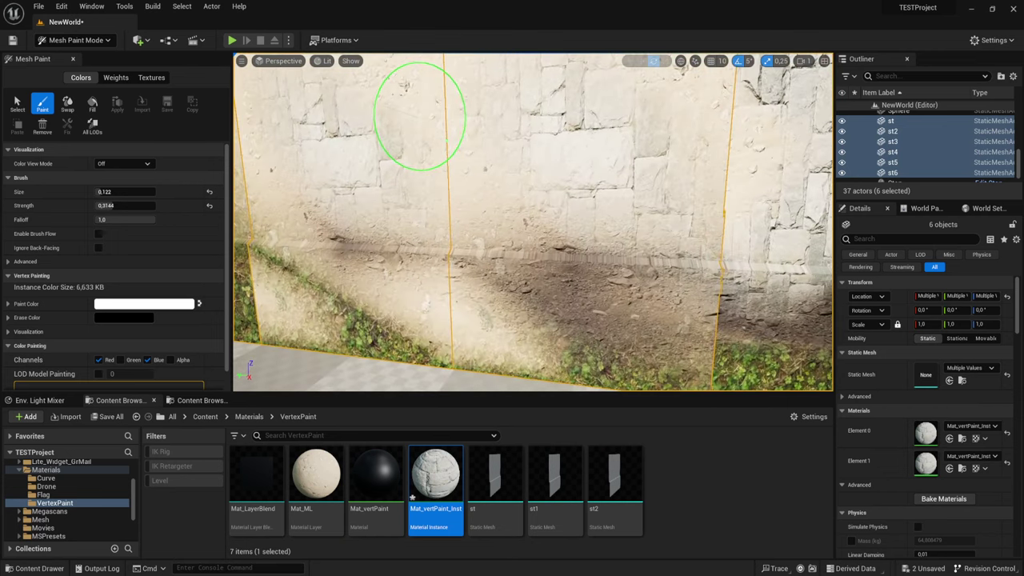
scroll(423, 107, "up", 3)
scroll(264, 140, "down", 5)
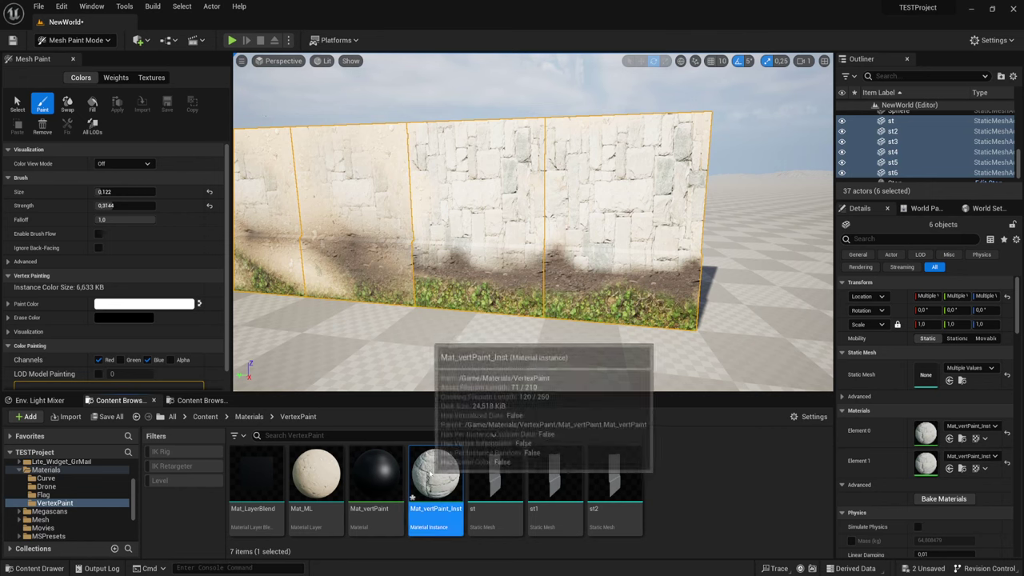
double_click(424, 471)
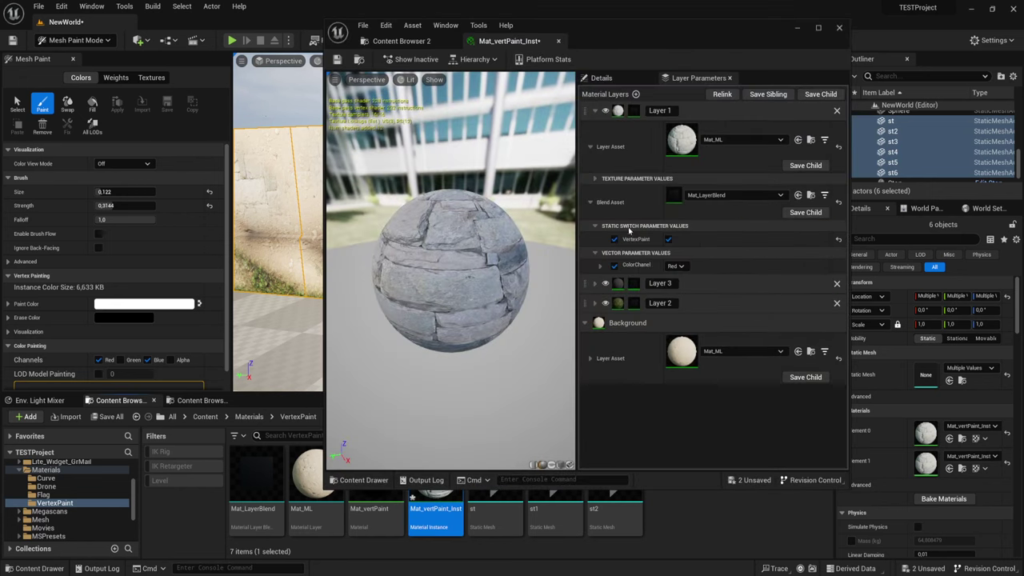
left_click(594, 111)
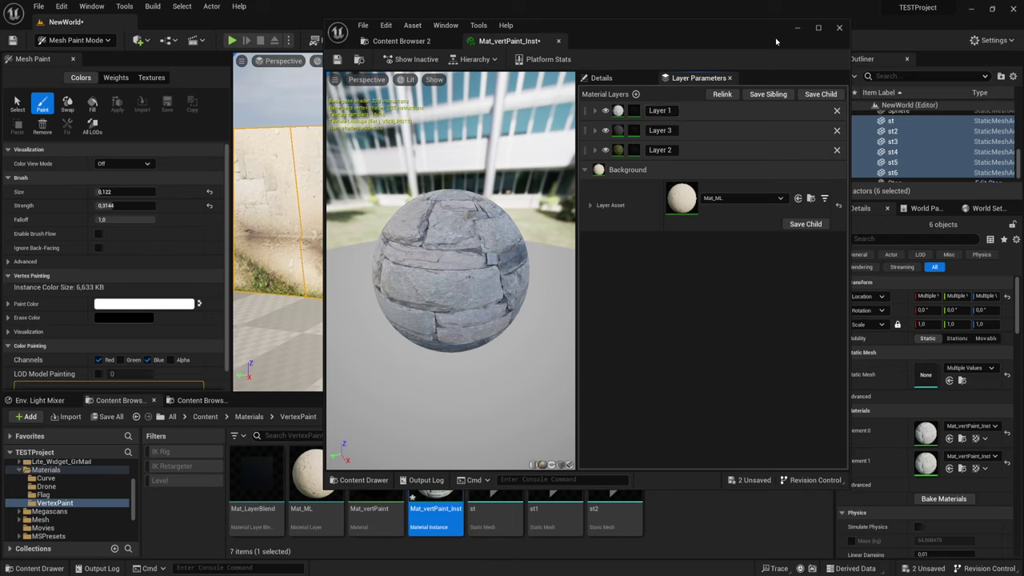
left_click(799, 29)
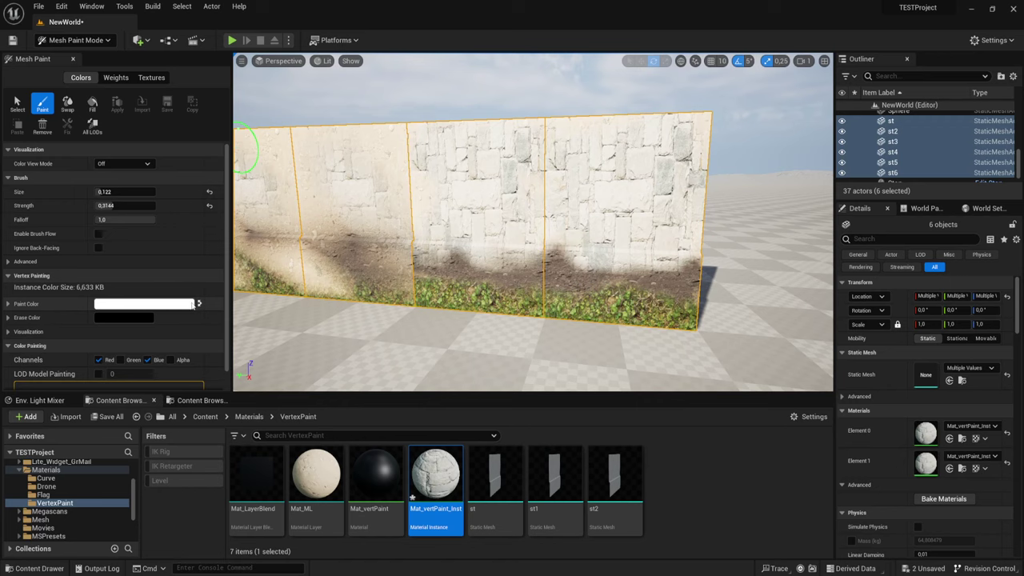
Swap Paint/Erase colours twice to keep white as the paint colour, and enable Green
left_click(200, 304)
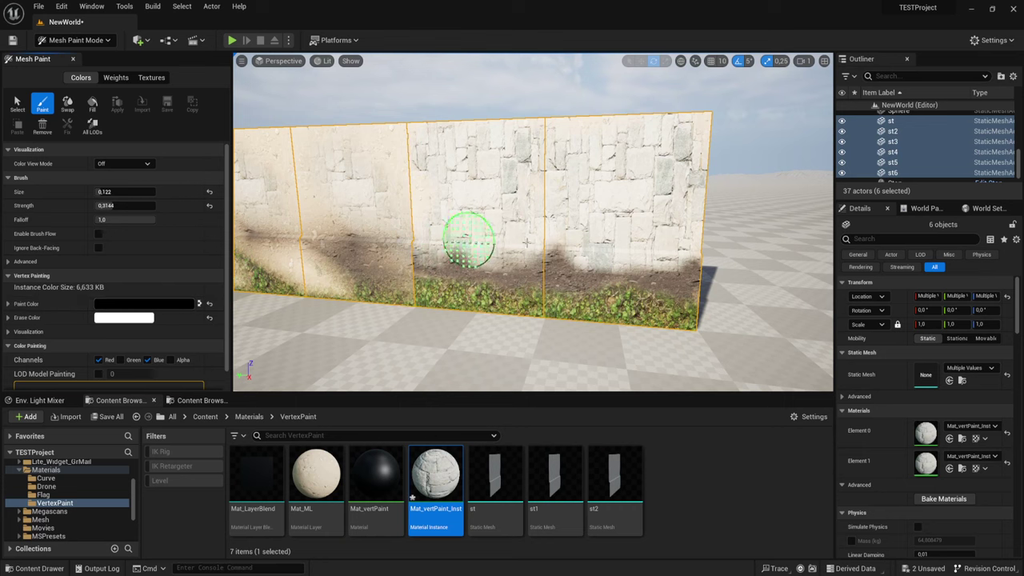
left_click(200, 304)
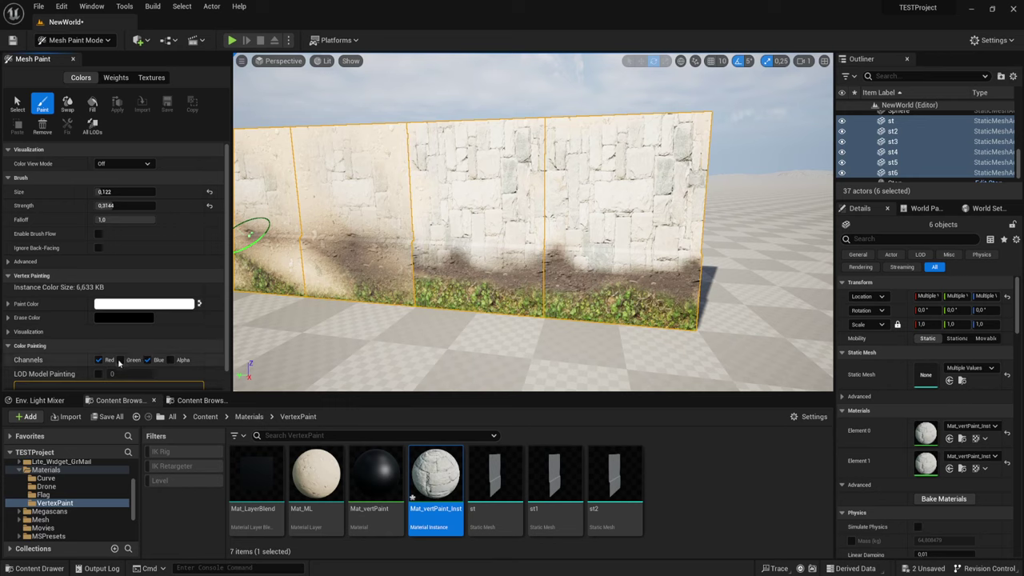
left_click(121, 360)
Fill the wall with white, swap to black paint, and fill again to restore plain plaster
left_click(92, 102)
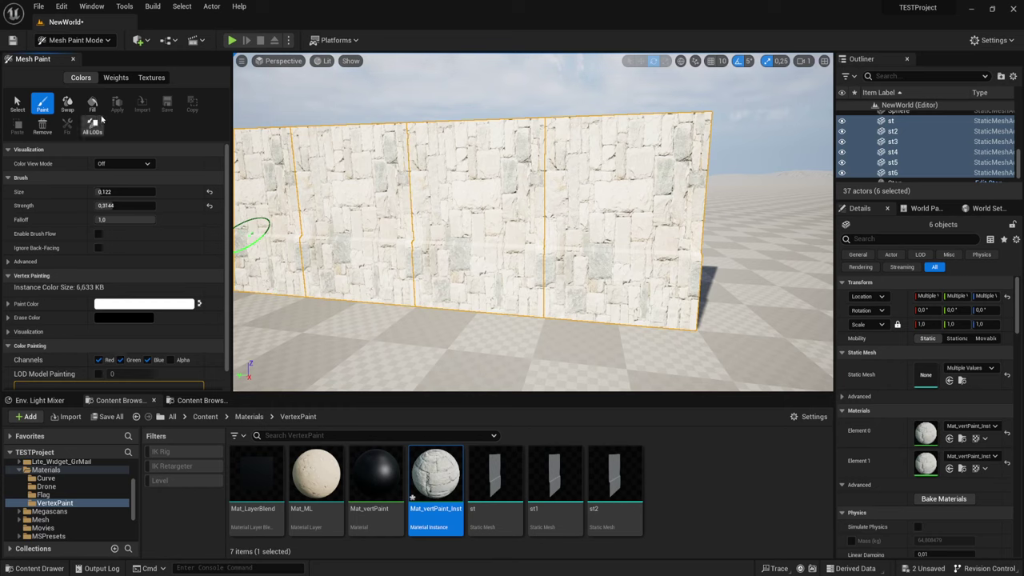
left_click(199, 303)
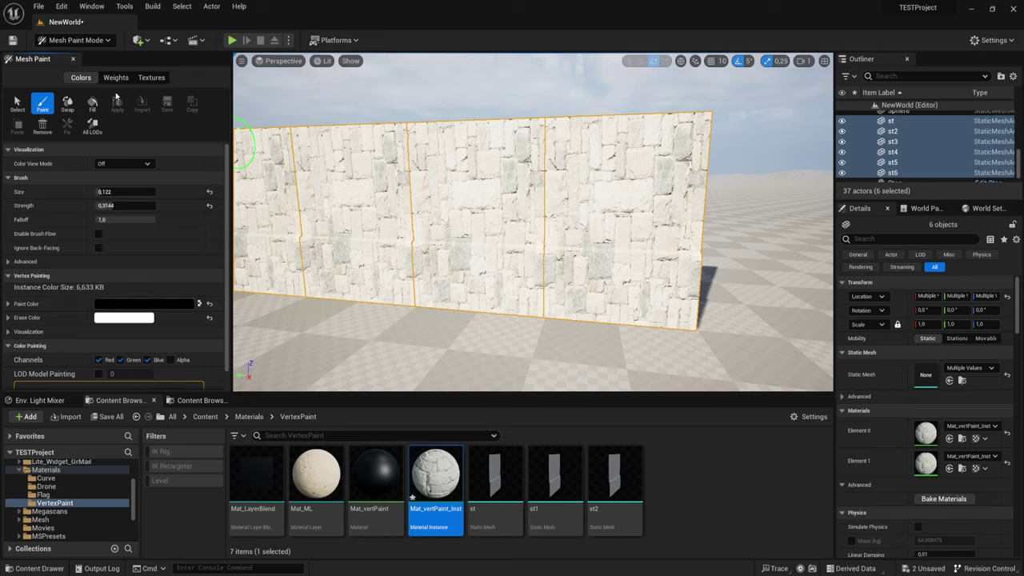
left_click(92, 104)
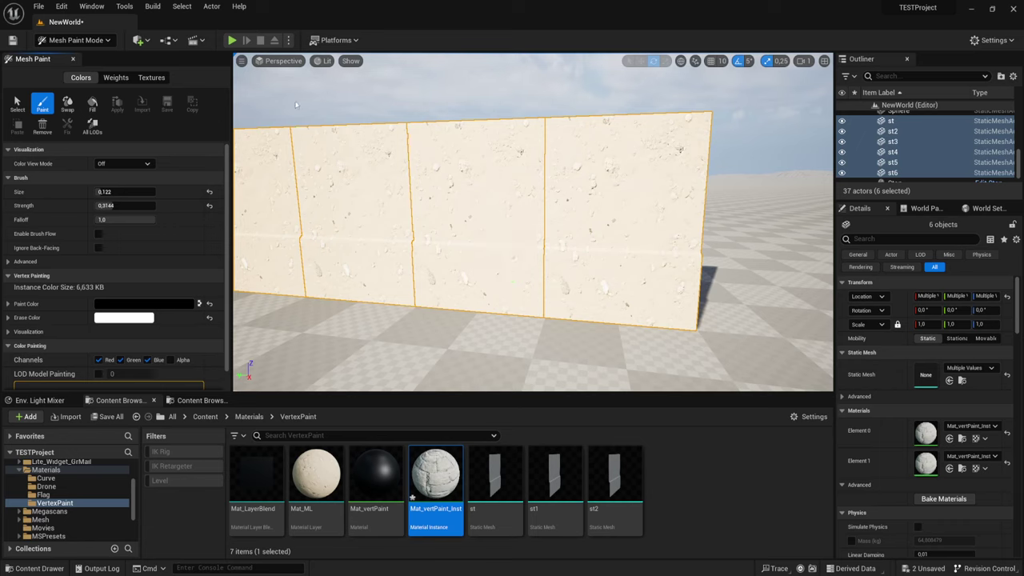
mouse_move(512, 212)
right_mouse_down()
mouse_move(610, 225)
mouse_move(513, 227)
right_mouse_up()
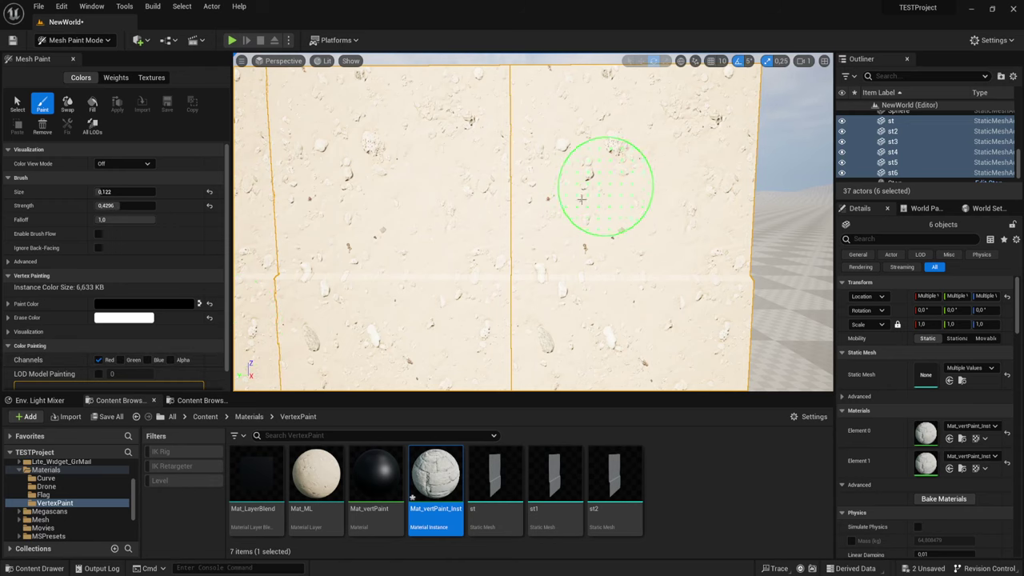
Switch to white paint and brush stone bricks over the right panels, raising brush strength to 0.5872
left_click(199, 304)
mouse_move(617, 195)
left_mouse_down()
mouse_move(625, 182)
mouse_move(606, 172)
mouse_move(452, 148)
left_mouse_up()
mouse_move(452, 148)
right_mouse_down()
mouse_move(477, 185)
mouse_move(348, 184)
mouse_move(468, 228)
right_mouse_up()
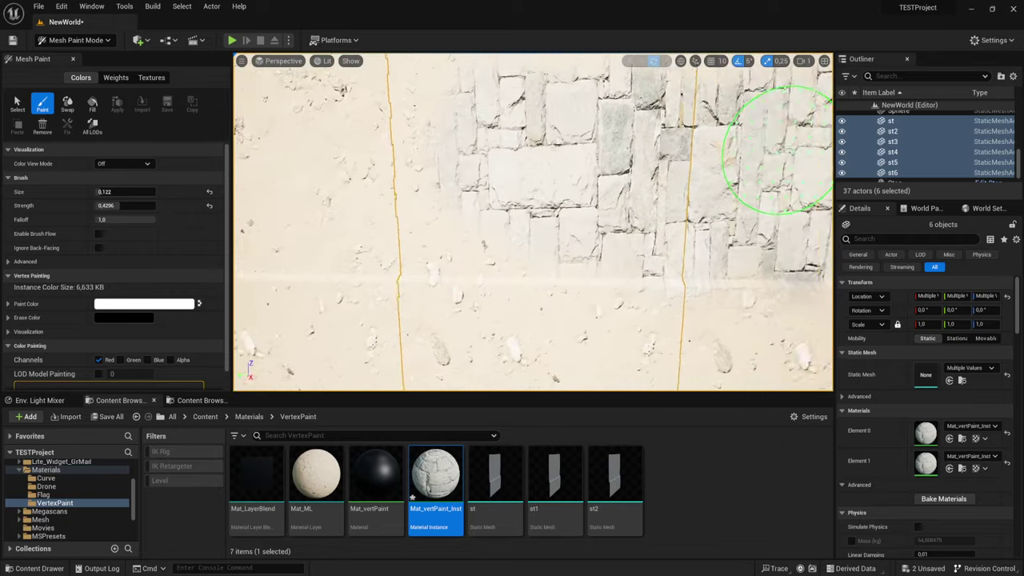
left_click_drag(468, 228, 697, 292)
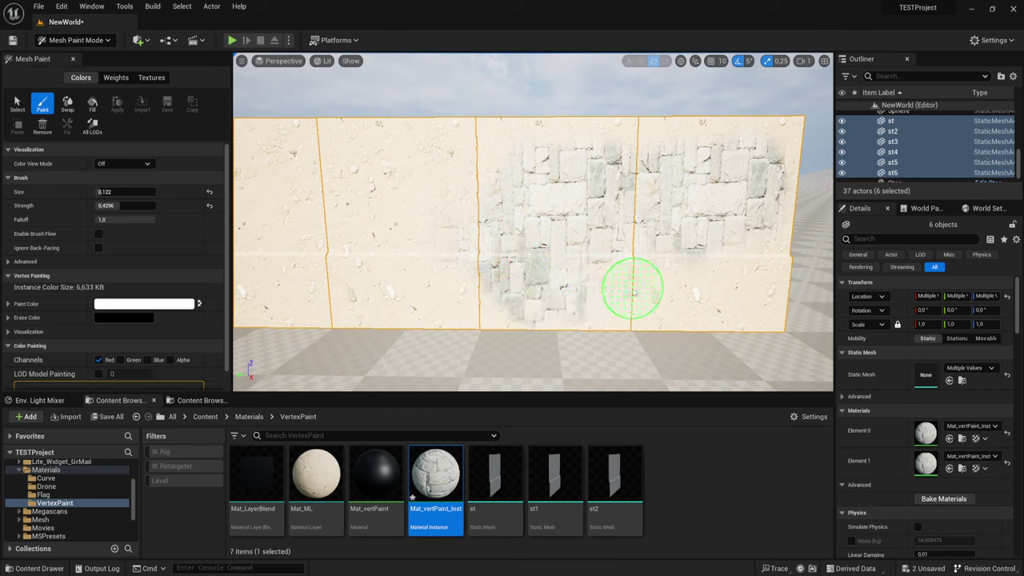
left_click_drag(124, 206, 95, 206)
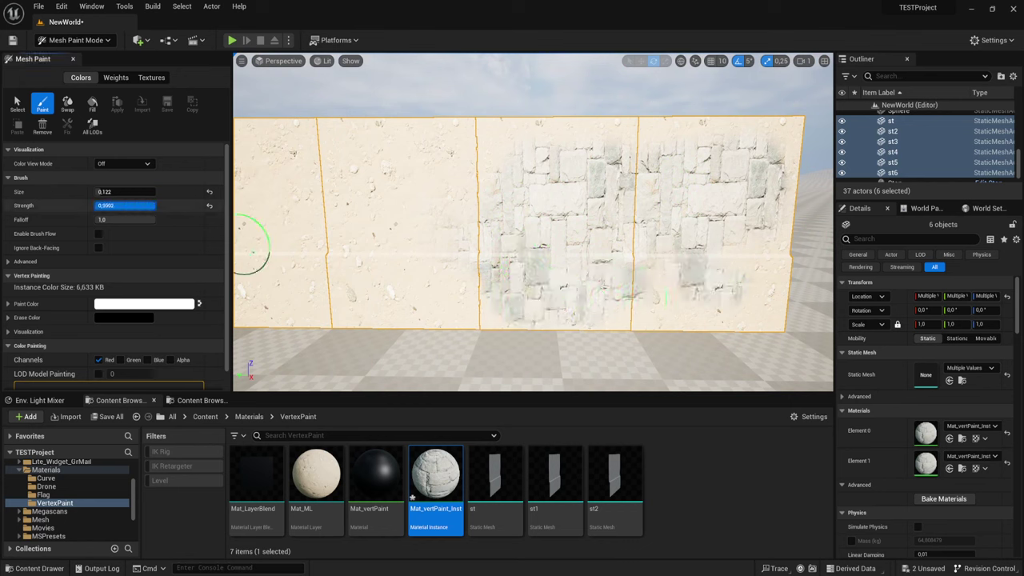
mouse_move(635, 226)
left_mouse_down()
mouse_move(521, 133)
mouse_move(674, 125)
mouse_move(696, 293)
mouse_move(722, 264)
left_mouse_up()
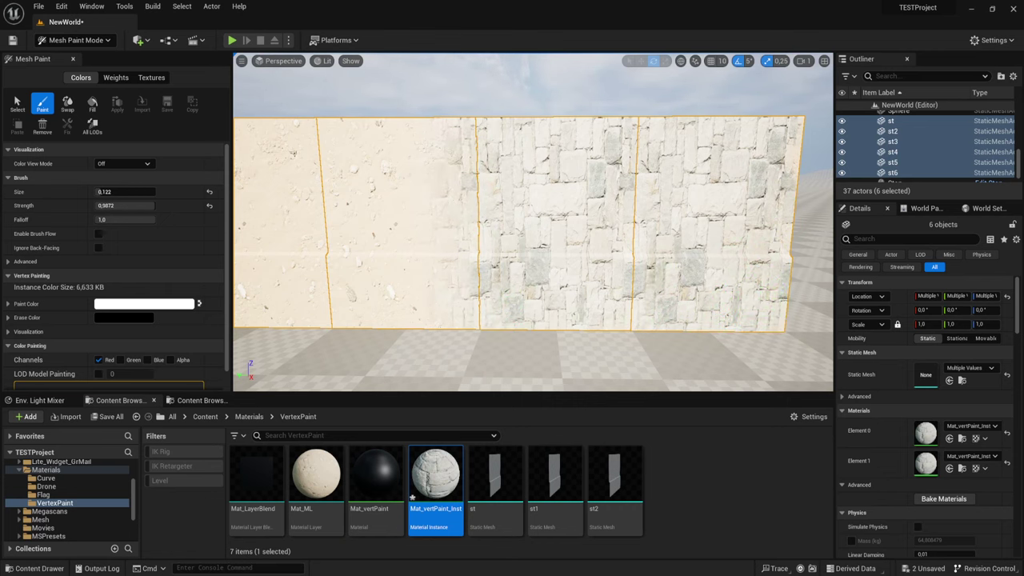
mouse_move(651, 297)
right_mouse_down()
mouse_move(589, 288)
mouse_move(560, 309)
right_mouse_up()
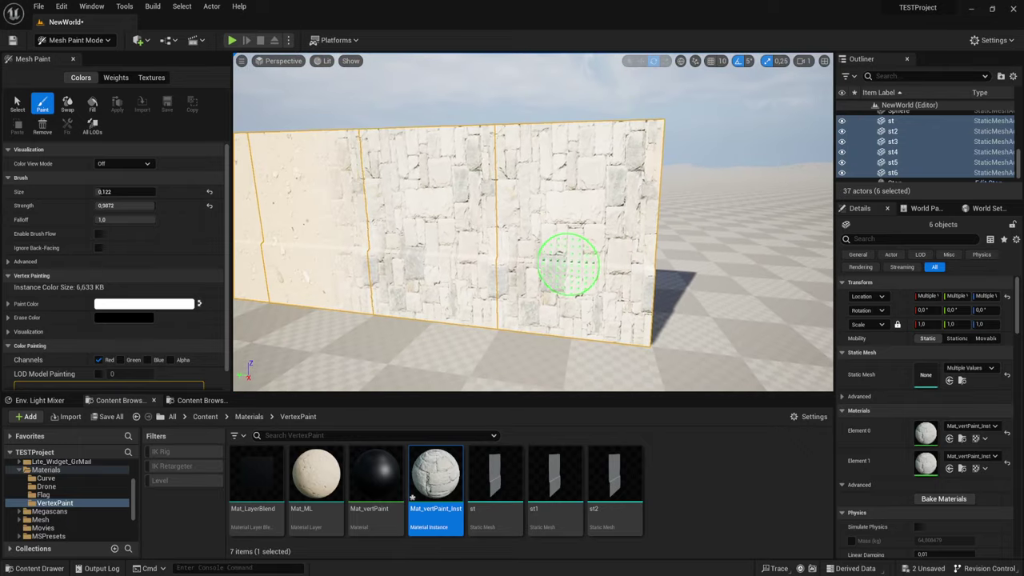
Return to Selection Mode, select the st6 wall panel and tilt it to -35 degrees
left_click(17, 102)
left_click(585, 184)
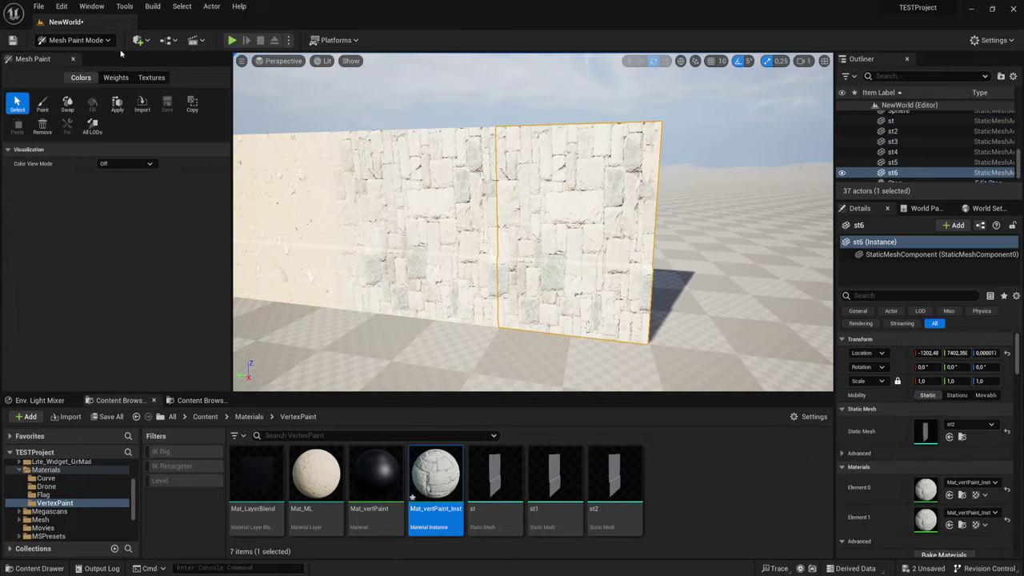
left_click(80, 40)
left_click(60, 56)
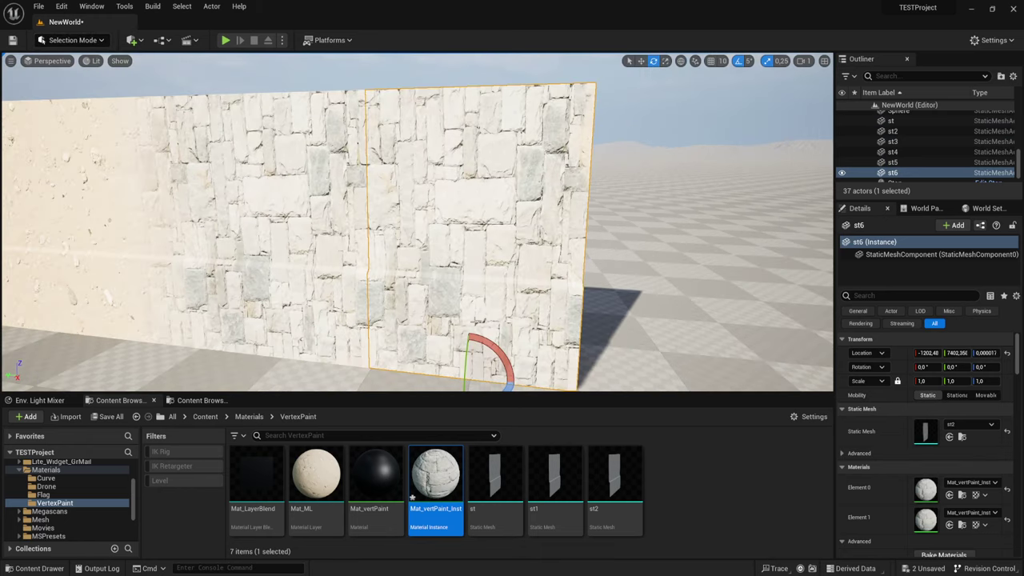
left_click_drag(467, 353, 466, 348)
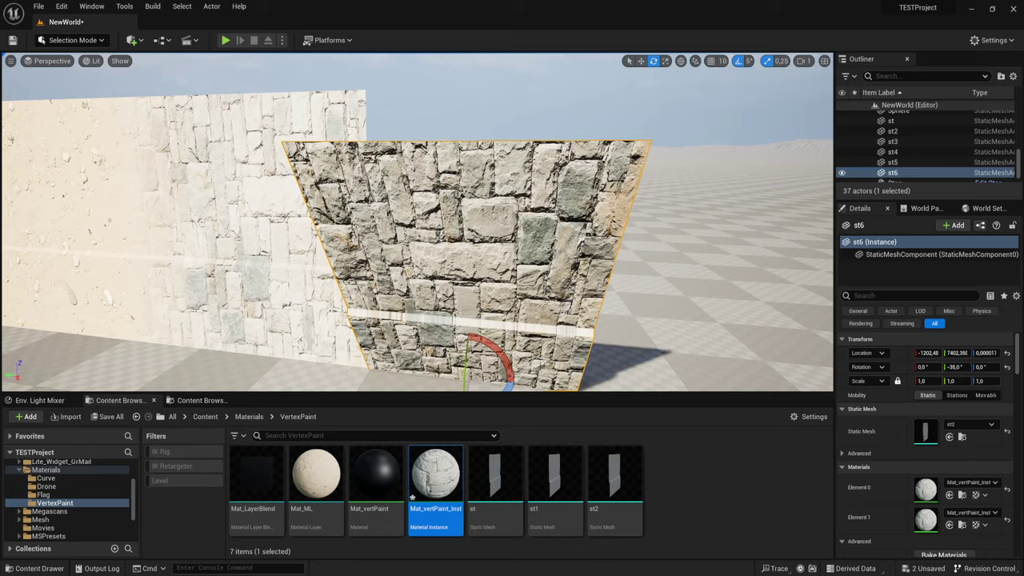
mouse_move(466, 348)
right_mouse_down()
mouse_move(560, 352)
mouse_move(512, 320)
right_mouse_up()
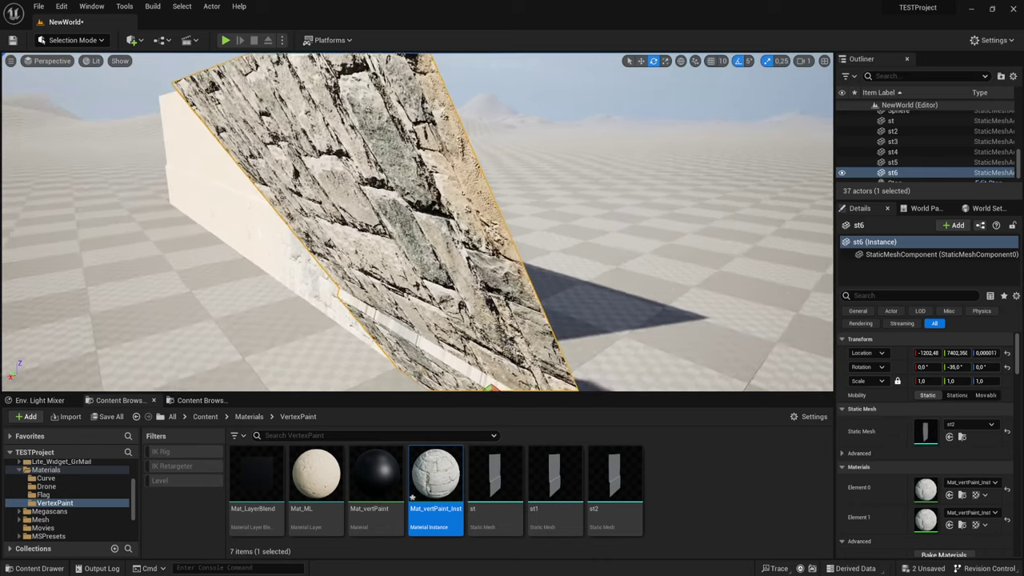
Focus on st6 and rotate it until it lines up with the plaster wall
key("f")
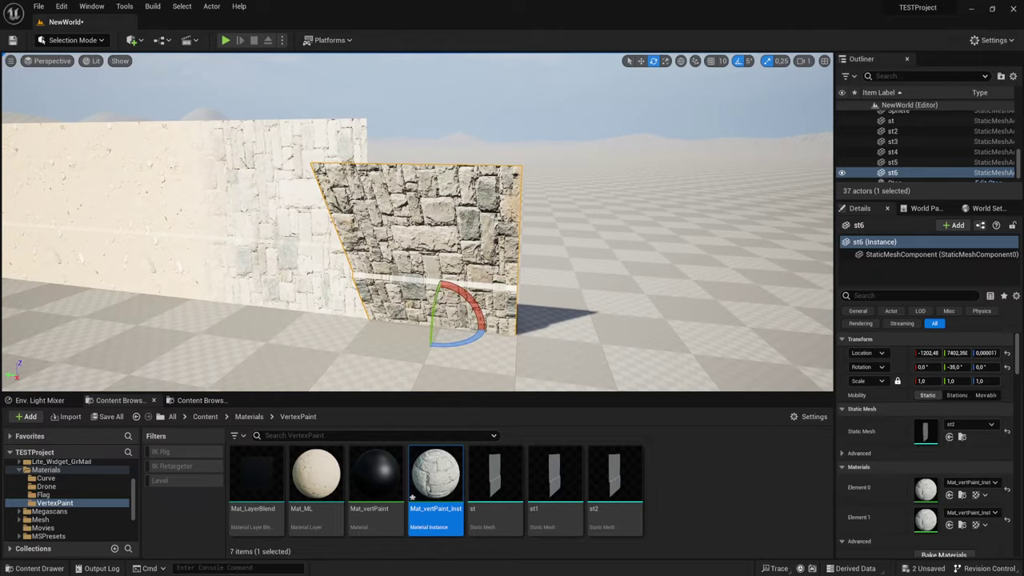
mouse_move(425, 357)
left_mouse_down()
mouse_move(430, 302)
mouse_move(428, 320)
left_mouse_up()
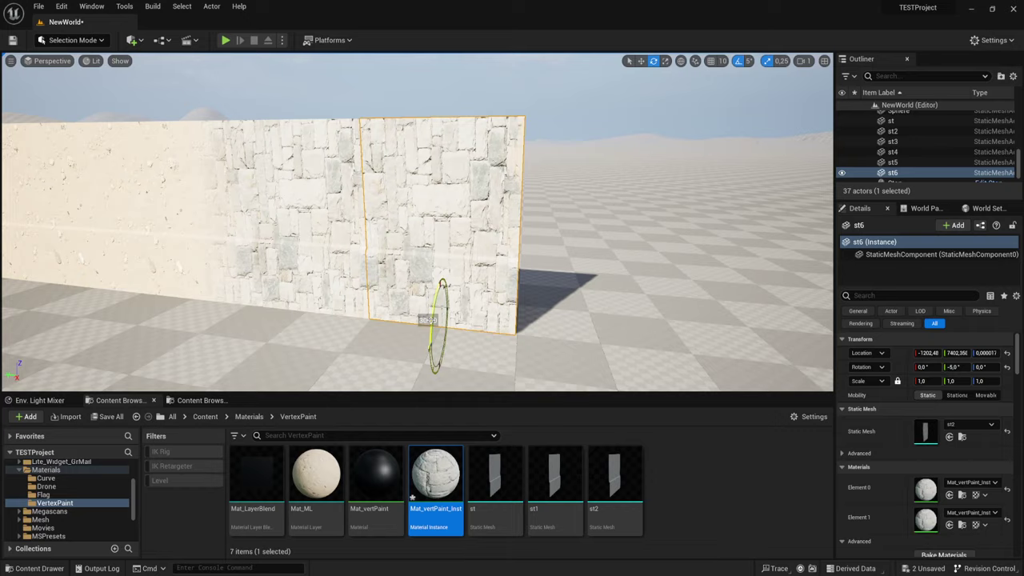
right_click_drag(416, 224, 416, 224)
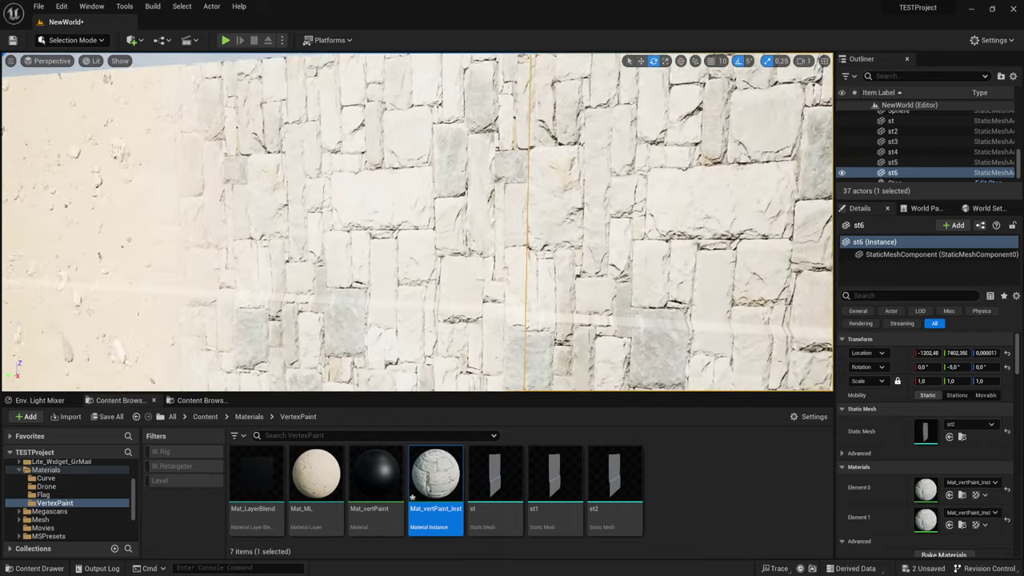
scroll(472, 220, "down", 10)
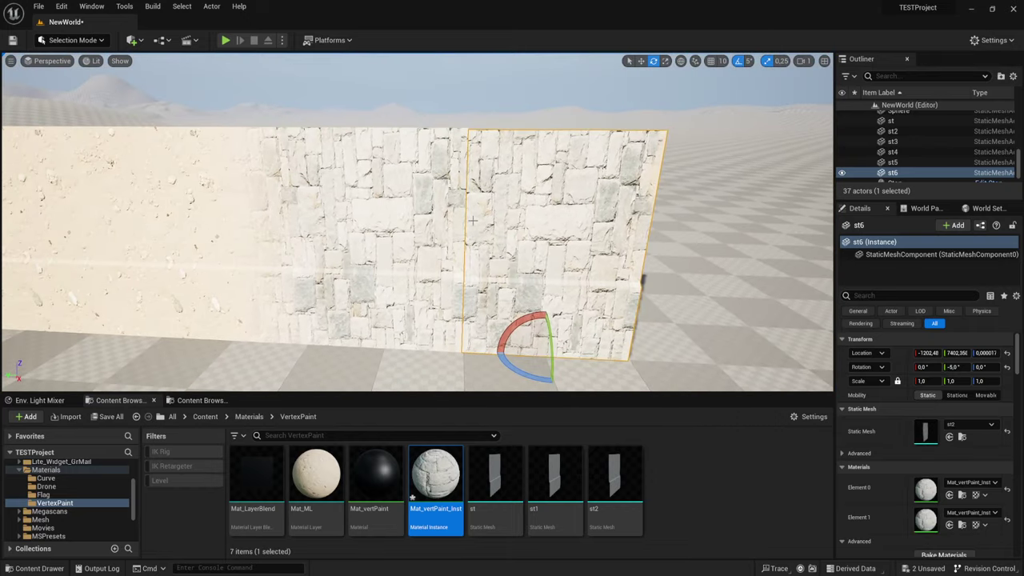
left_click_drag(469, 221, 432, 222)
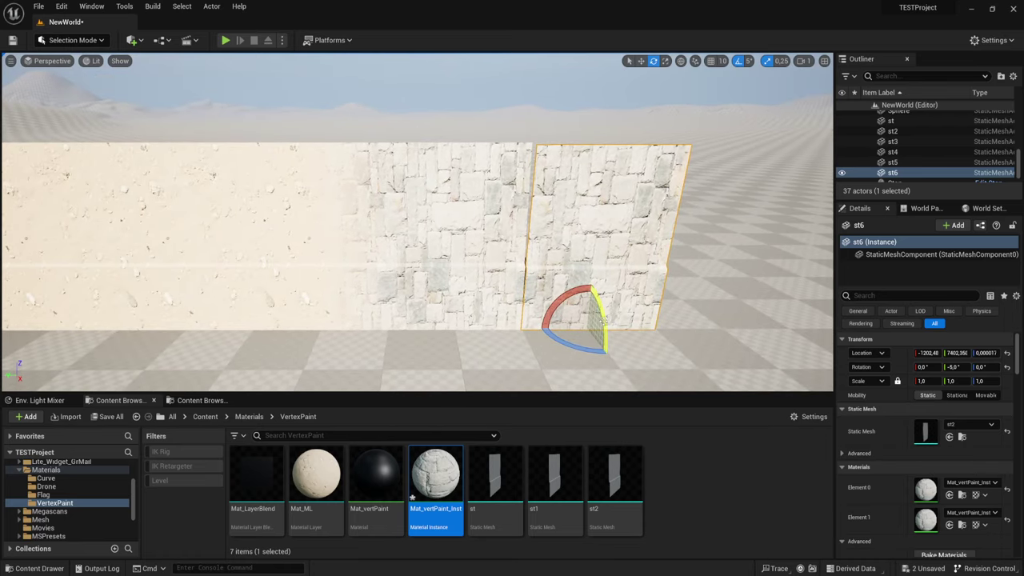
left_click_drag(601, 321, 607, 353)
mouse_move(607, 354)
right_mouse_down()
mouse_move(560, 352)
mouse_move(608, 352)
right_mouse_up()
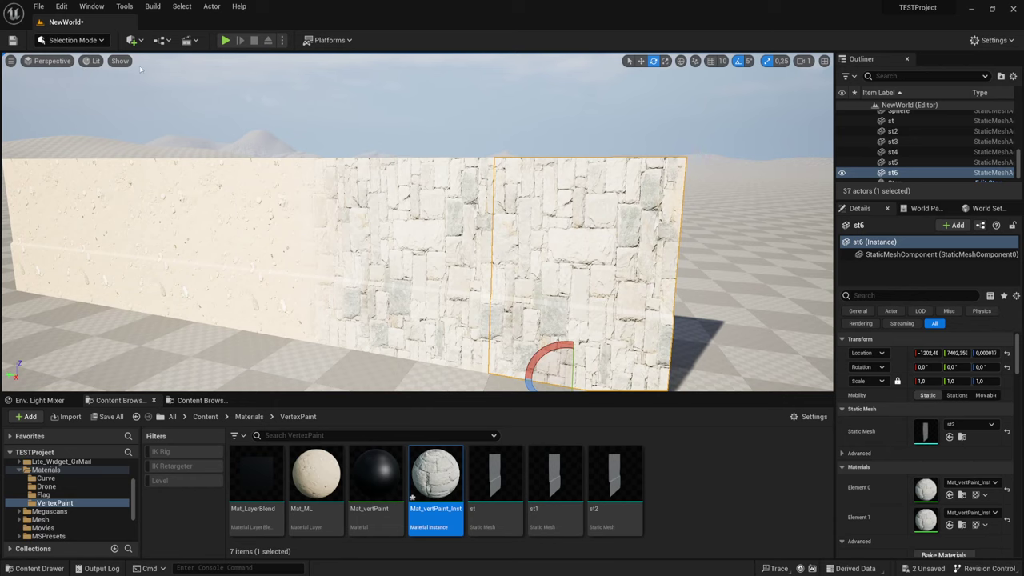
Play the level in Shader Complexity view (F5), walk around with WASD, then exit with Esc
left_click(225, 40)
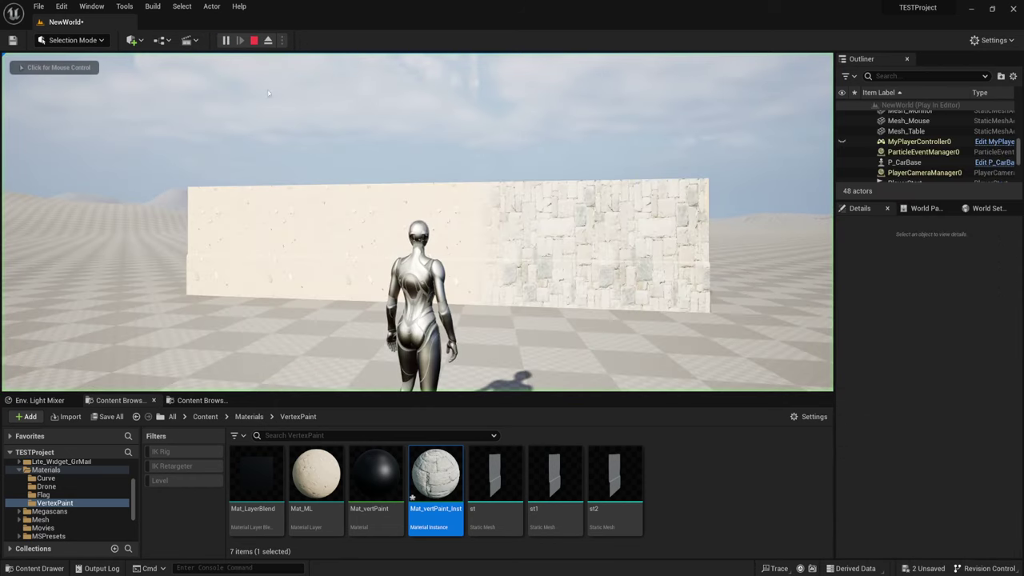
key("F5")
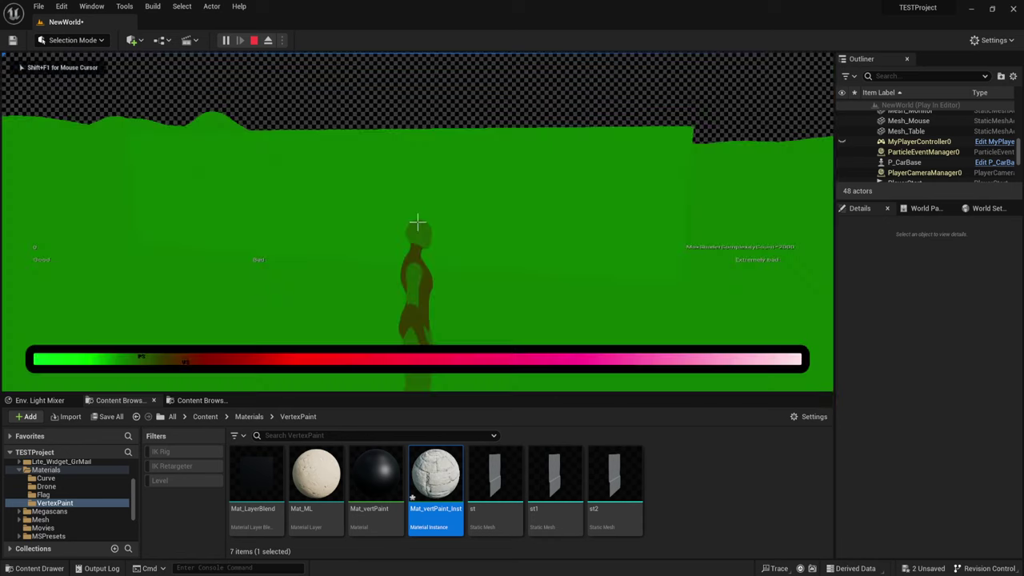
key("w")
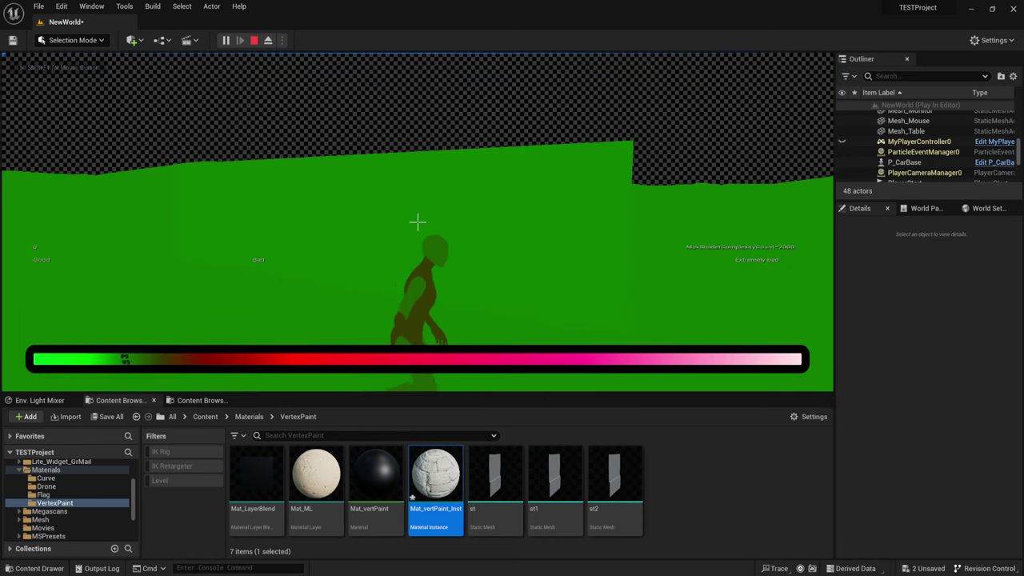
key("w")
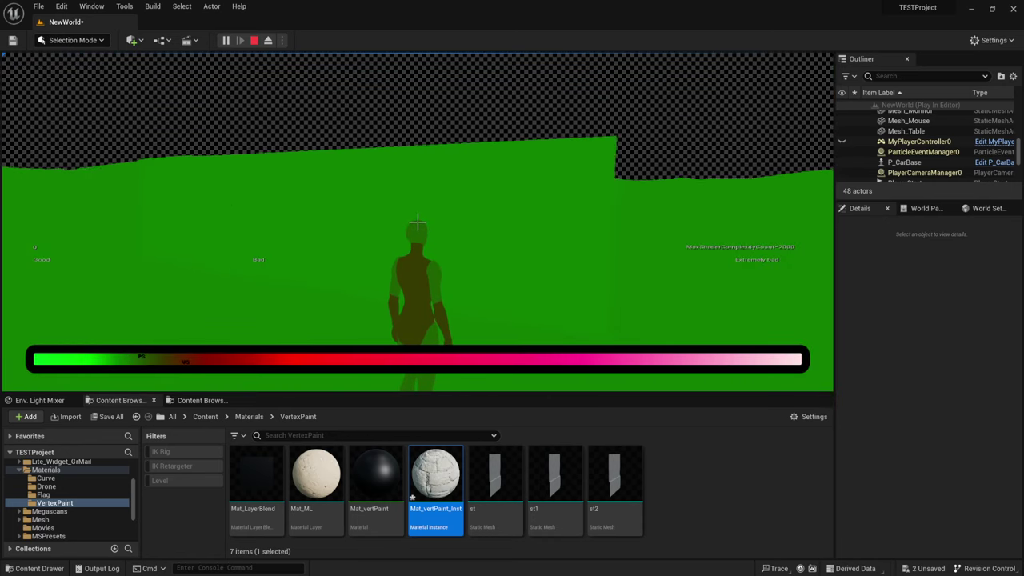
key("w")
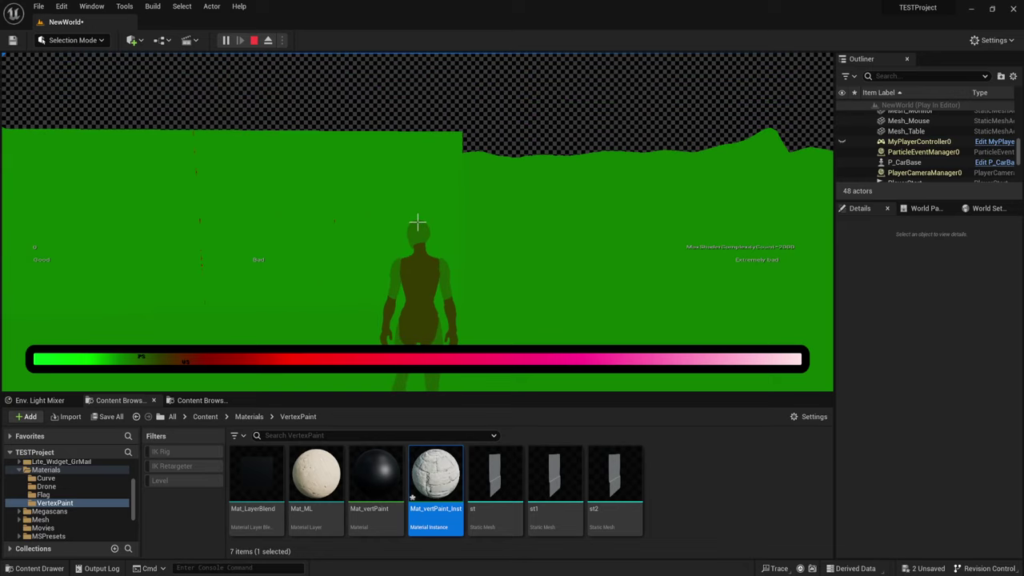
key("d")
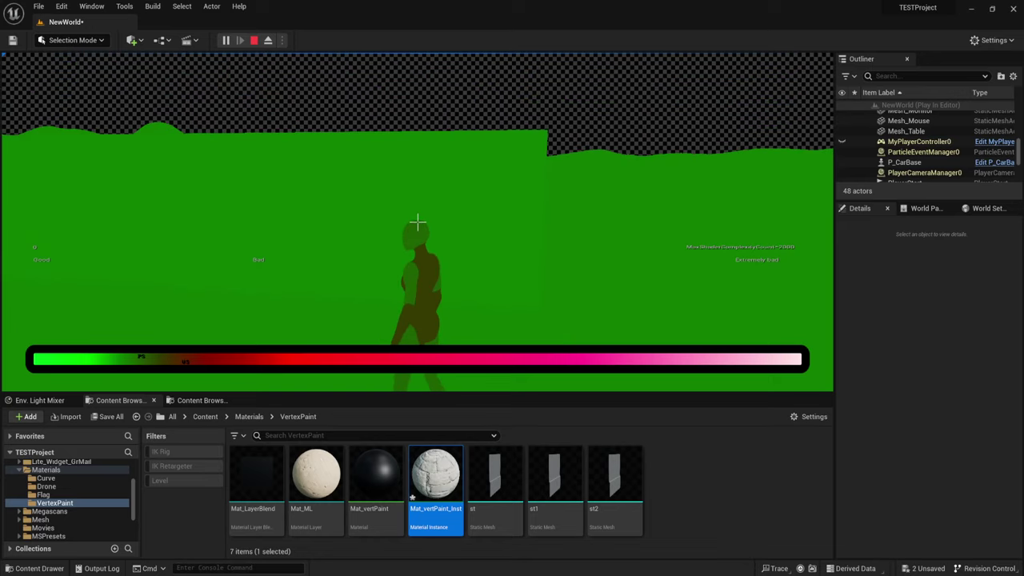
key("w")
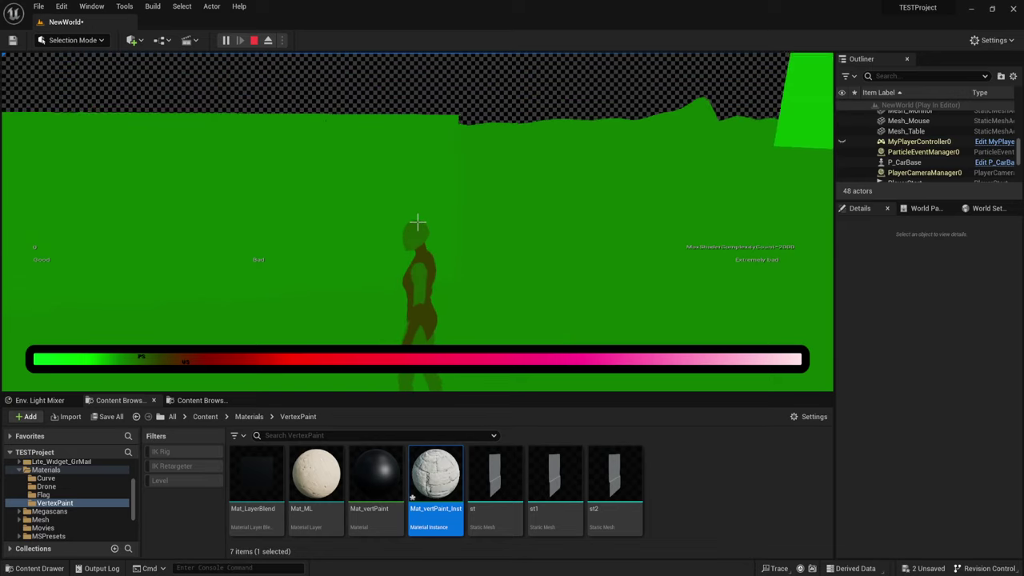
key("a")
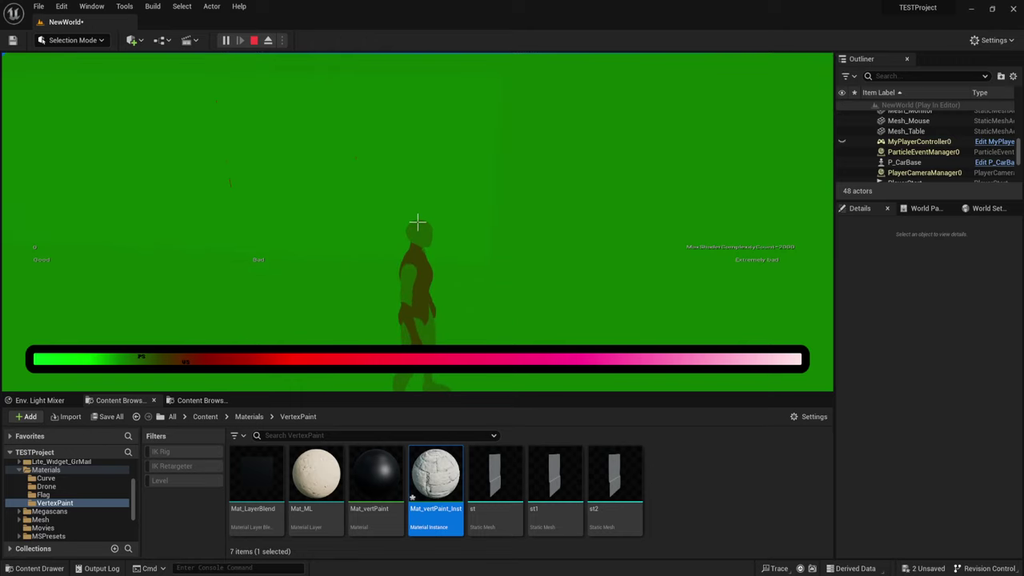
key("s")
key("a")
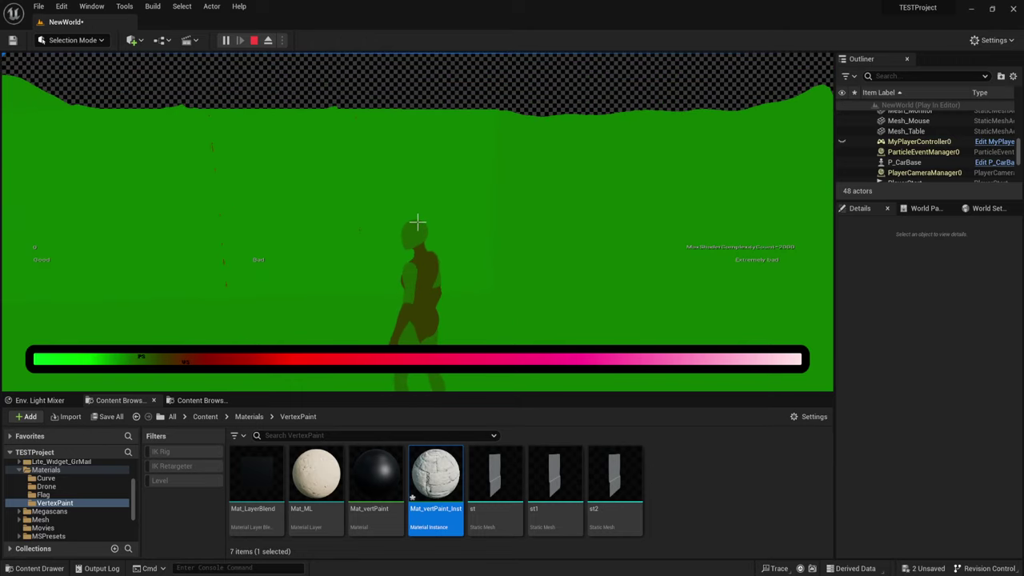
key("Escape")
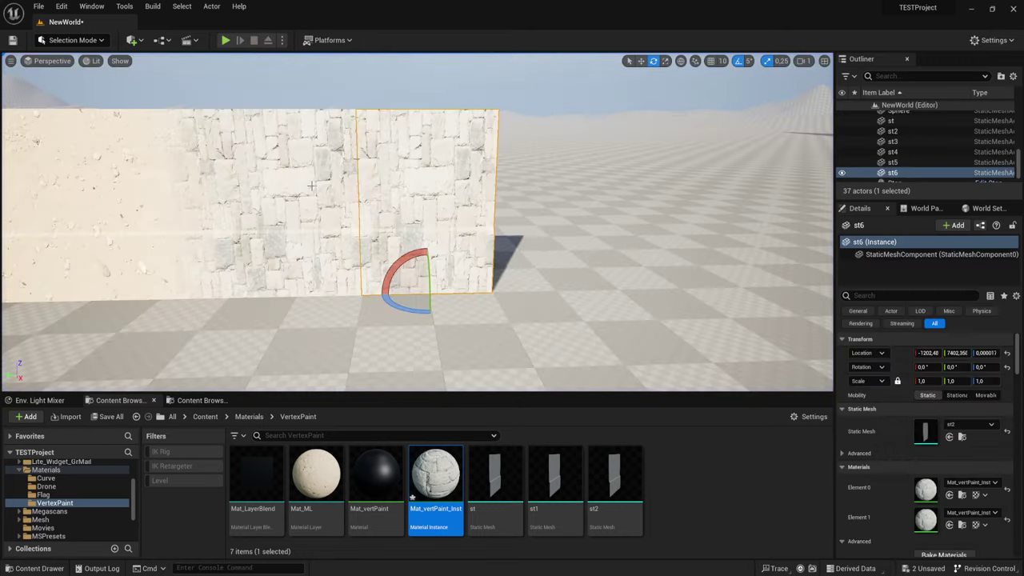
Move closer to the stone panel and switch to Mesh Paint mode with the Paint tool
right_click_drag(383, 187, 401, 195)
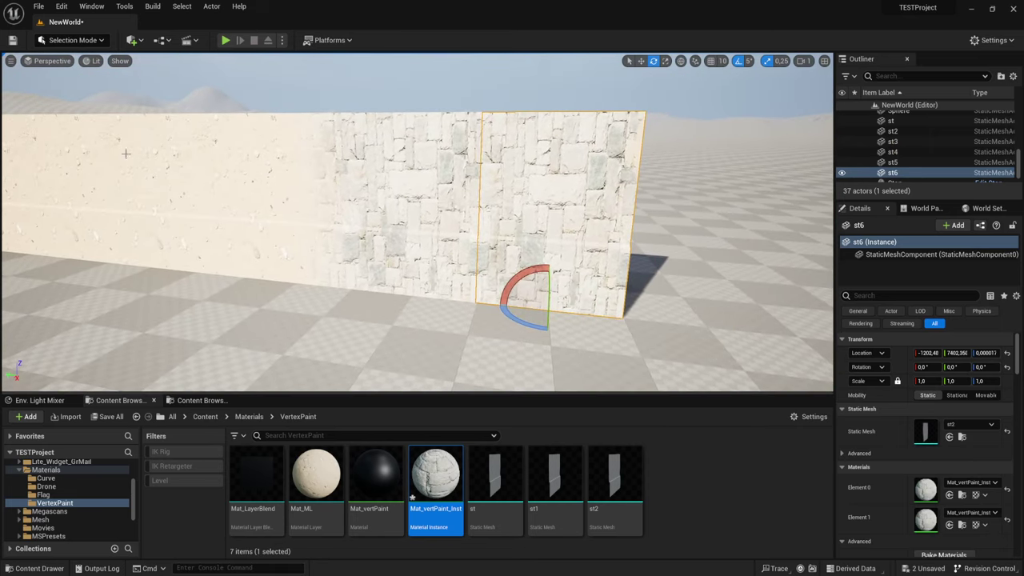
left_click(68, 40)
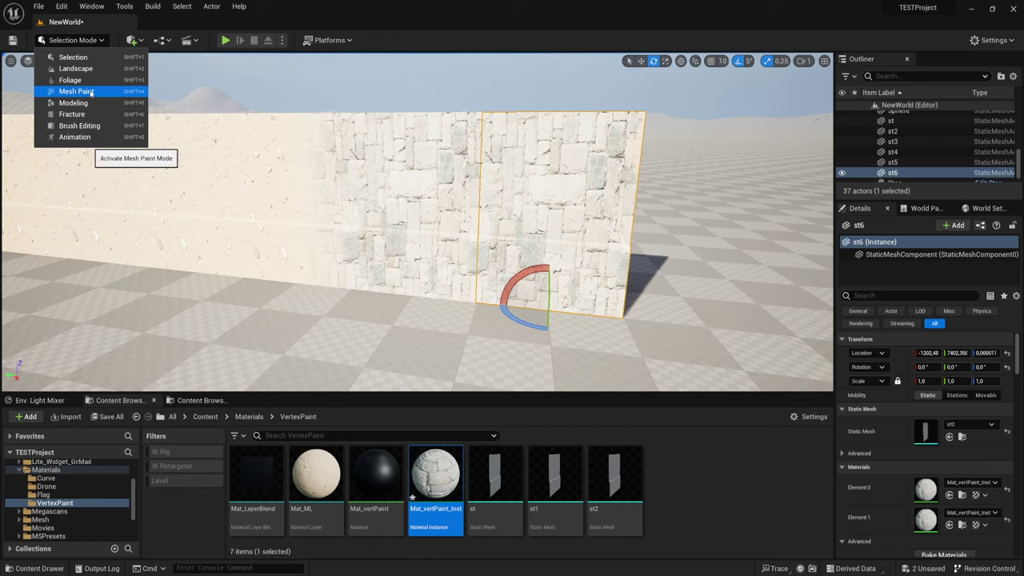
left_click(90, 91)
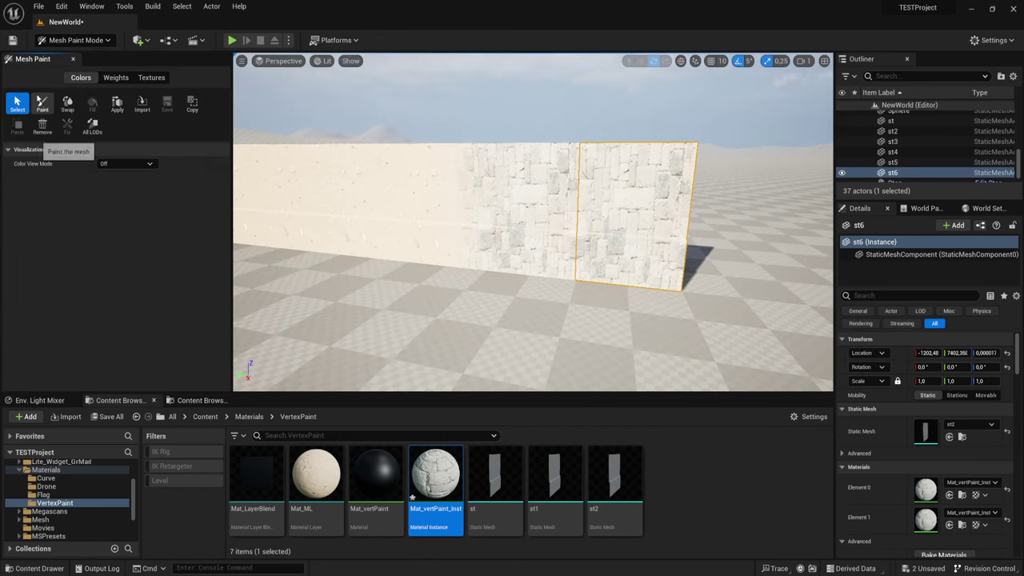
left_click(41, 103)
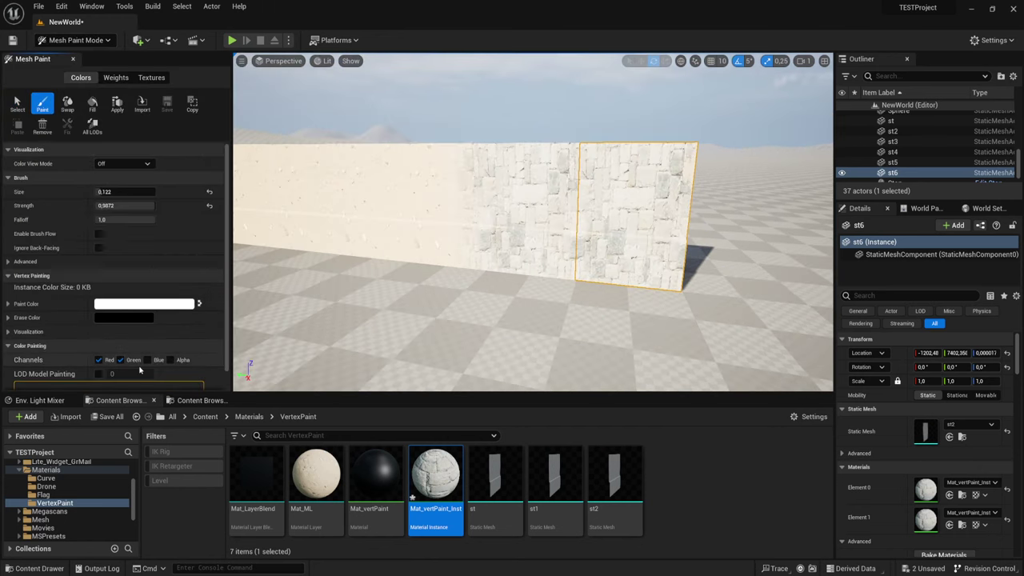
Adjust the Color Painting channels and frame the st6 panel in the viewport
left_click(99, 360)
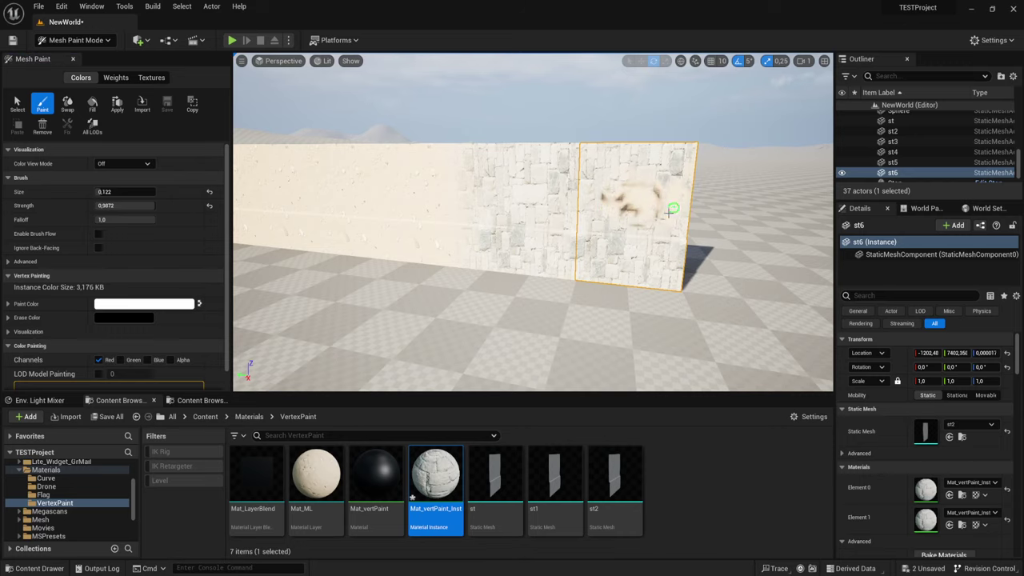
scroll(592, 184, "up", 5)
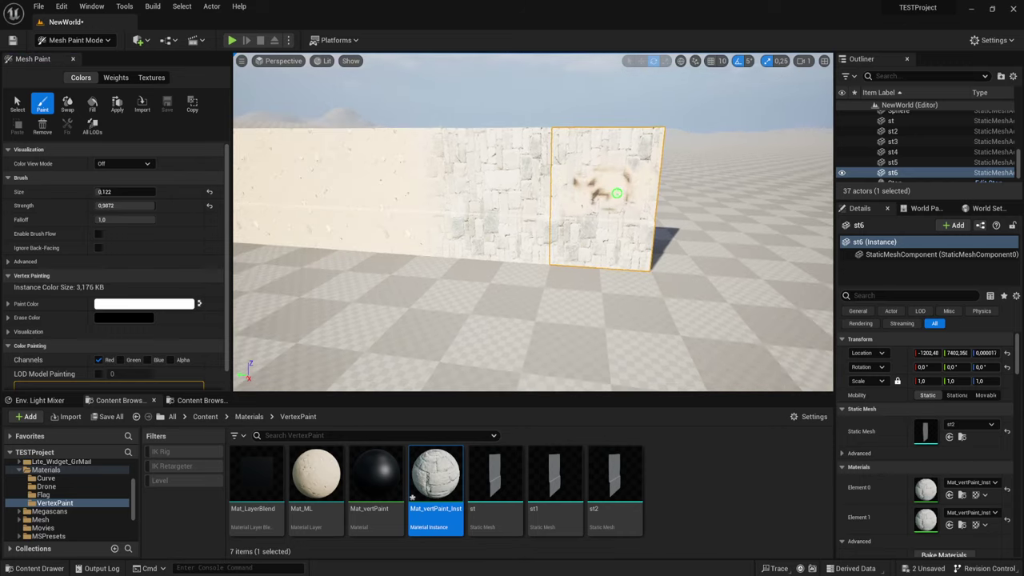
key("f")
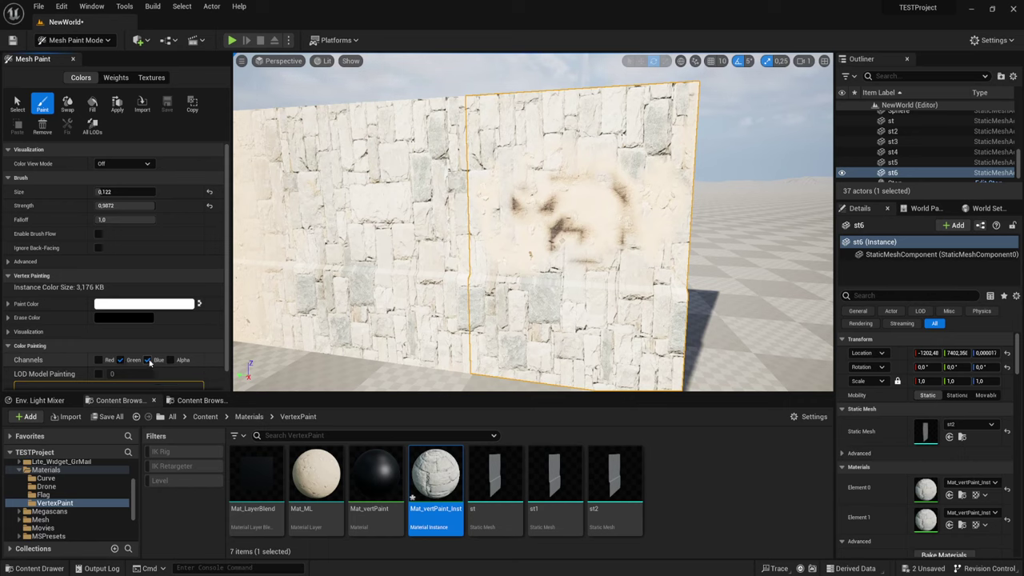
Erase the dirt from st6's centre, then leave only the Blue channel enabled
left_click(147, 360)
mouse_move(624, 239)
left_mouse_down()
mouse_move(578, 192)
mouse_move(599, 211)
mouse_move(521, 197)
mouse_move(555, 229)
mouse_move(606, 232)
mouse_move(537, 201)
left_mouse_up()
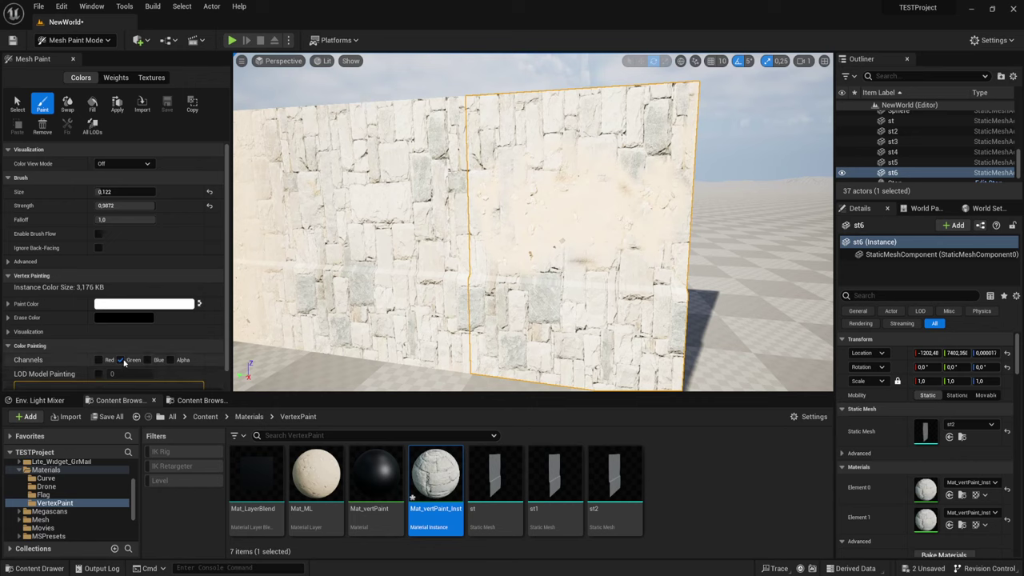
left_click(128, 360)
left_click(148, 360)
Paint a grass patch mid-panel, widening the brush to size 0.1988
mouse_move(516, 240)
left_mouse_down()
mouse_move(532, 244)
mouse_move(515, 219)
mouse_move(506, 279)
left_mouse_up()
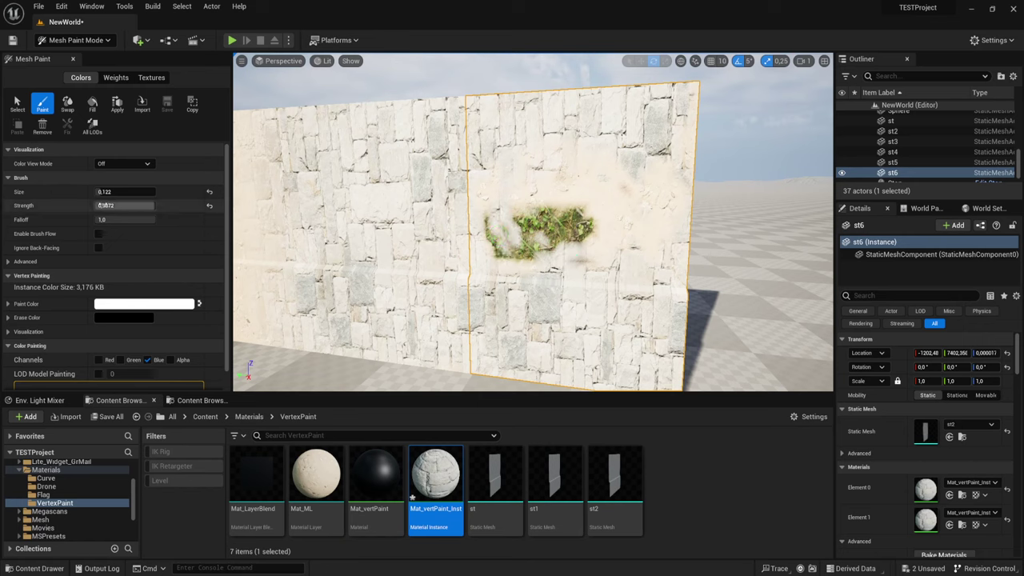
left_click_drag(149, 192, 172, 191)
left_click_drag(556, 252, 488, 222)
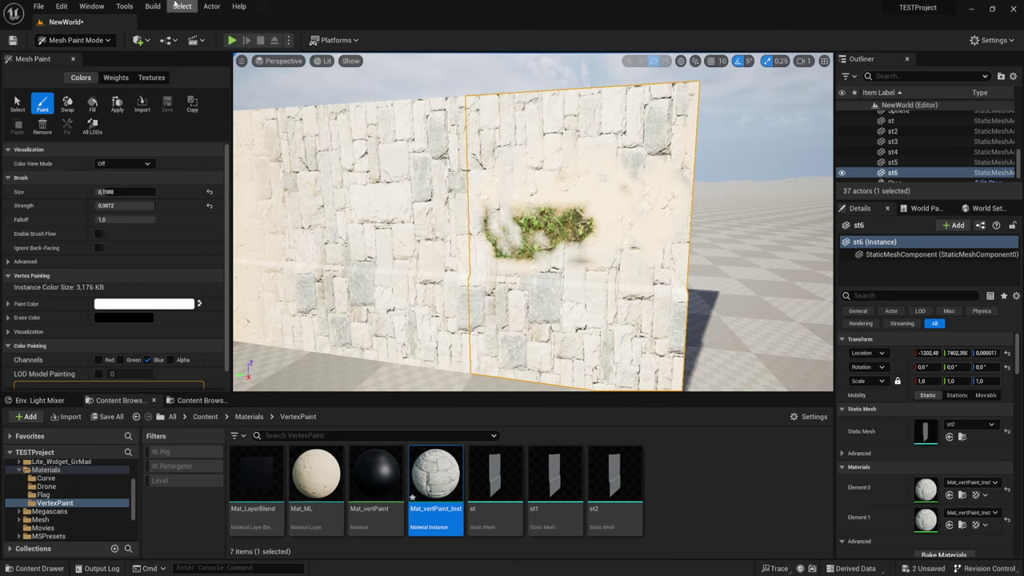
left_click(232, 40)
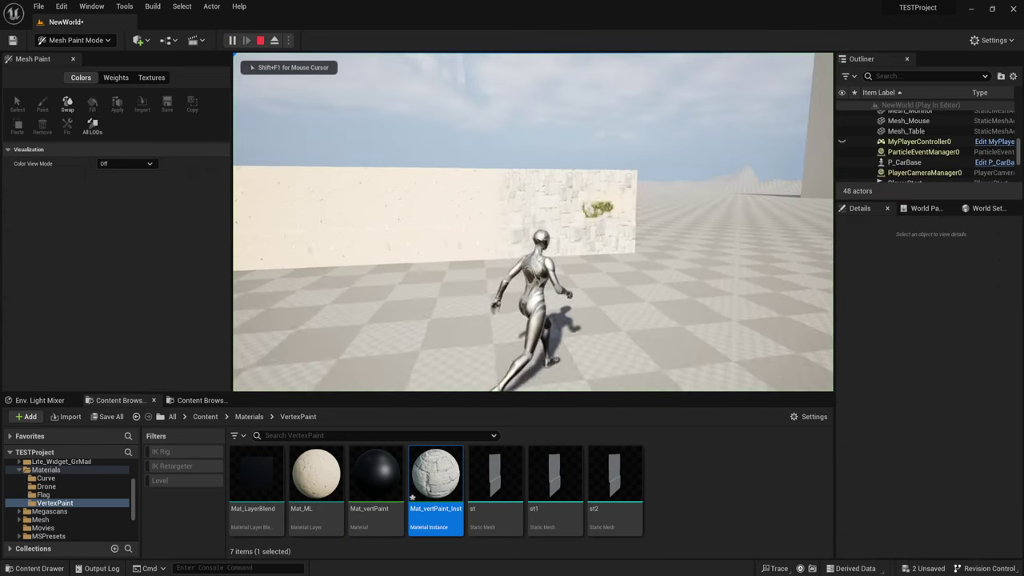
key("F5")
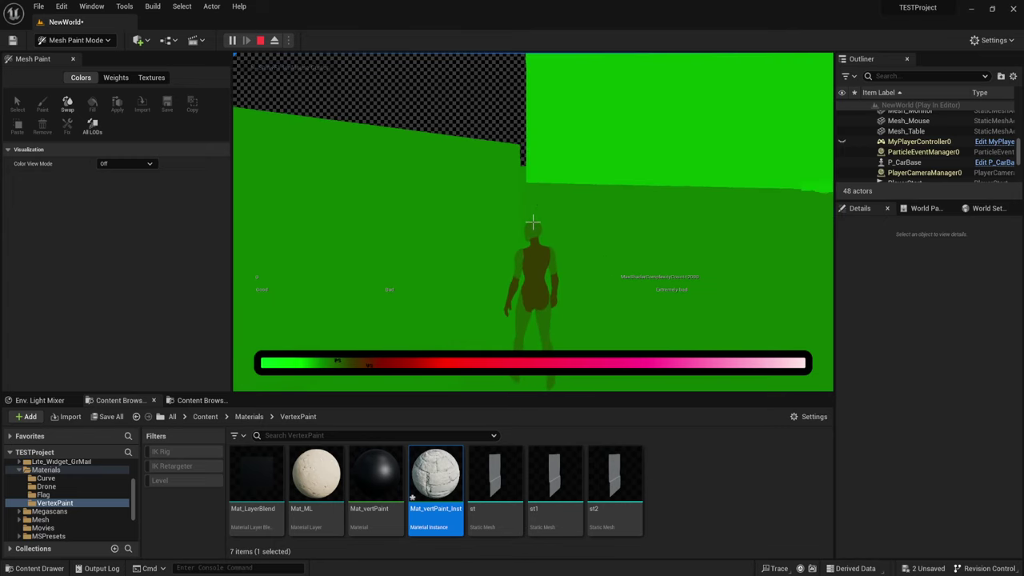
key("a")
key("a")
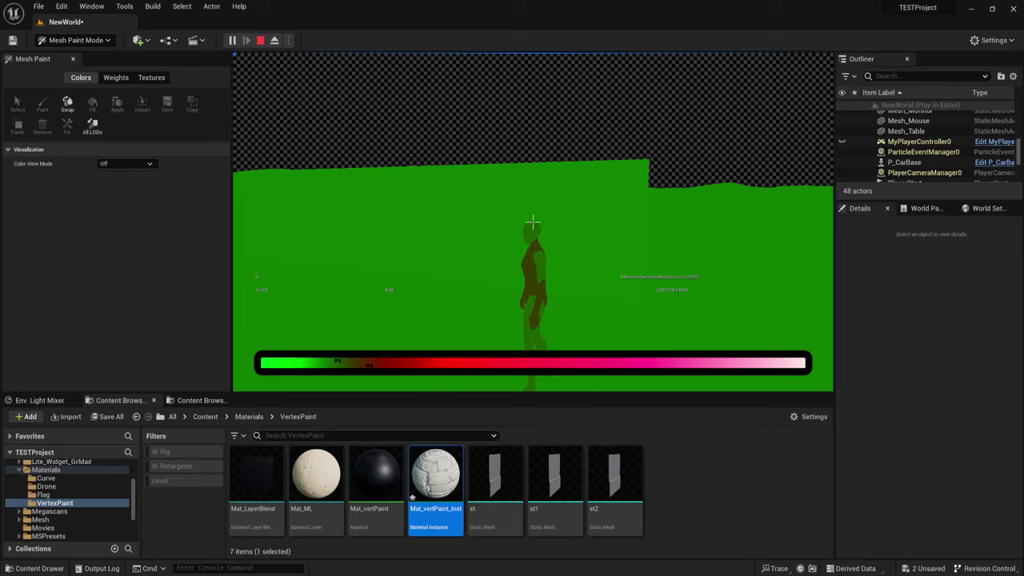
key("F3")
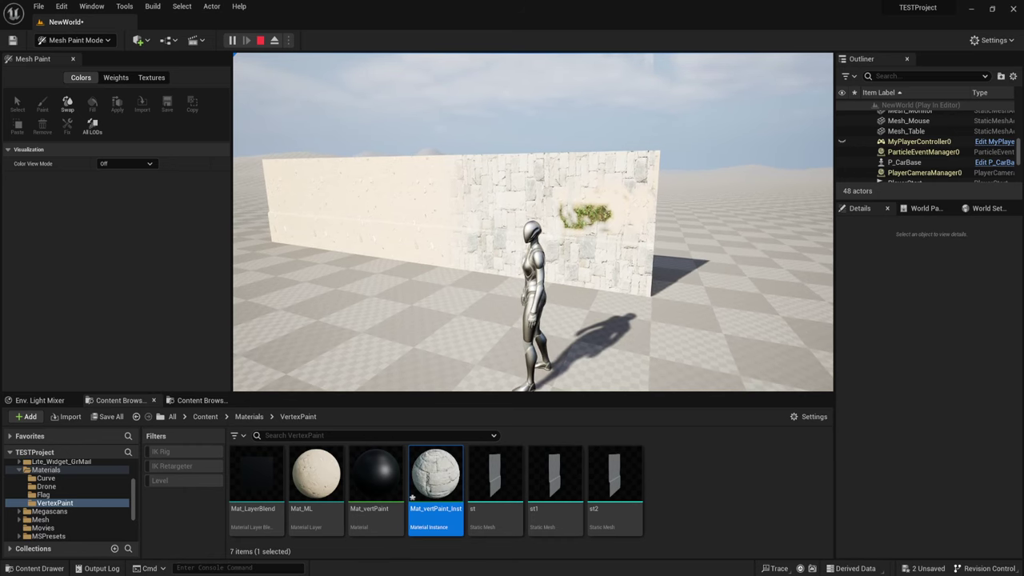
key("Escape")
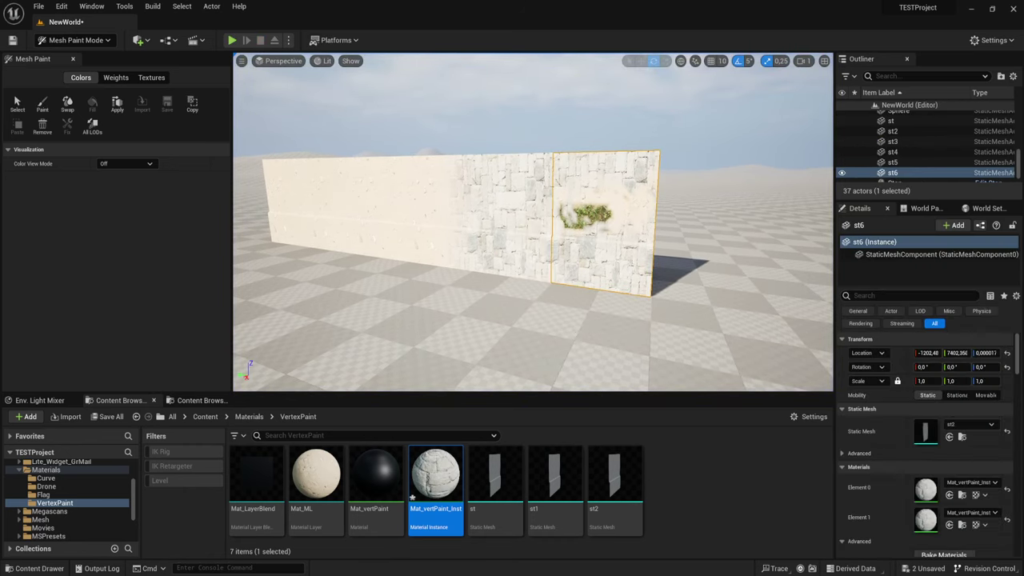